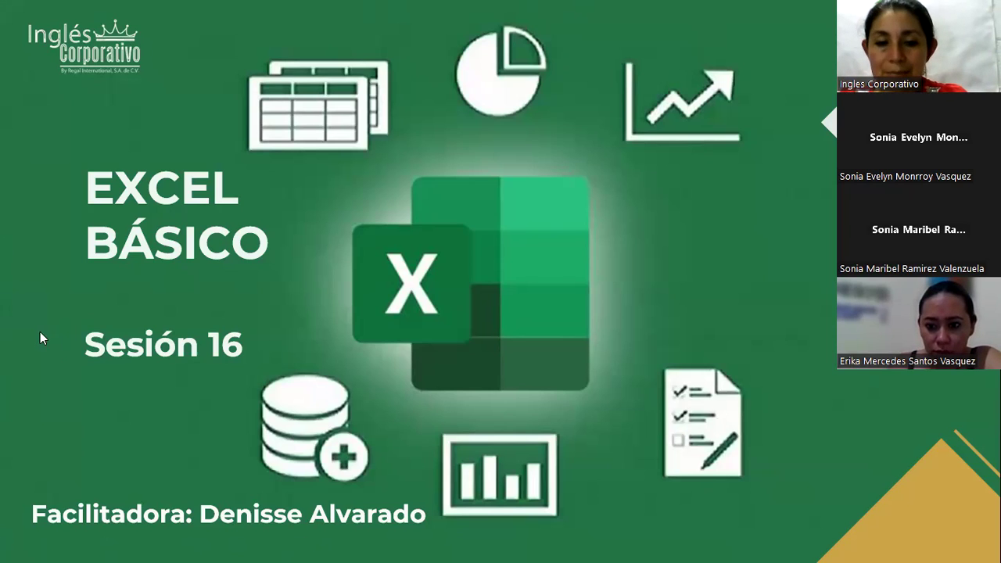
Step: Advance the slideshow past the Crear Tablas slide to the Objetivo slide
{"action": "left_click", "coordinate": [63, 378]}
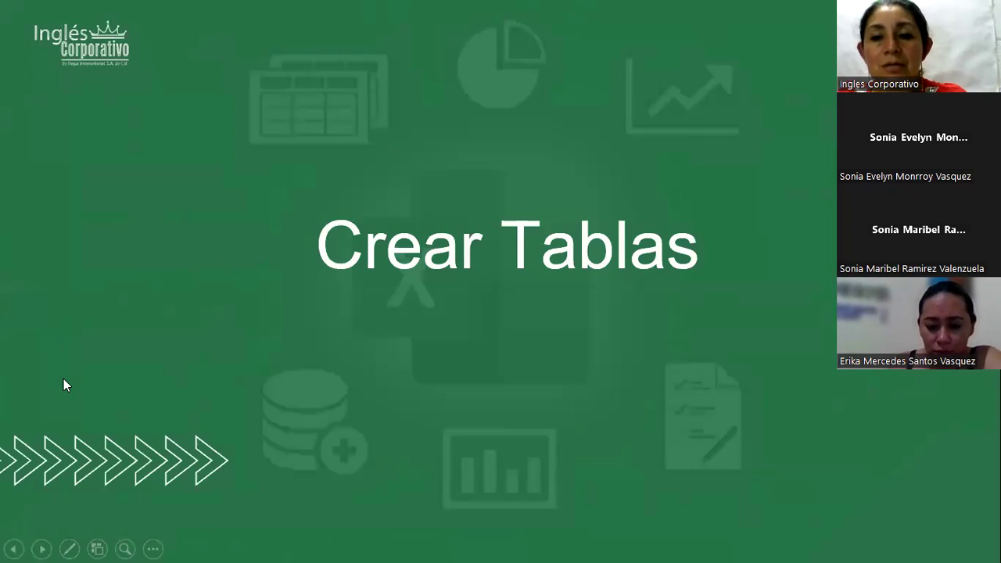
{"action": "left_click", "coordinate": [680, 327]}
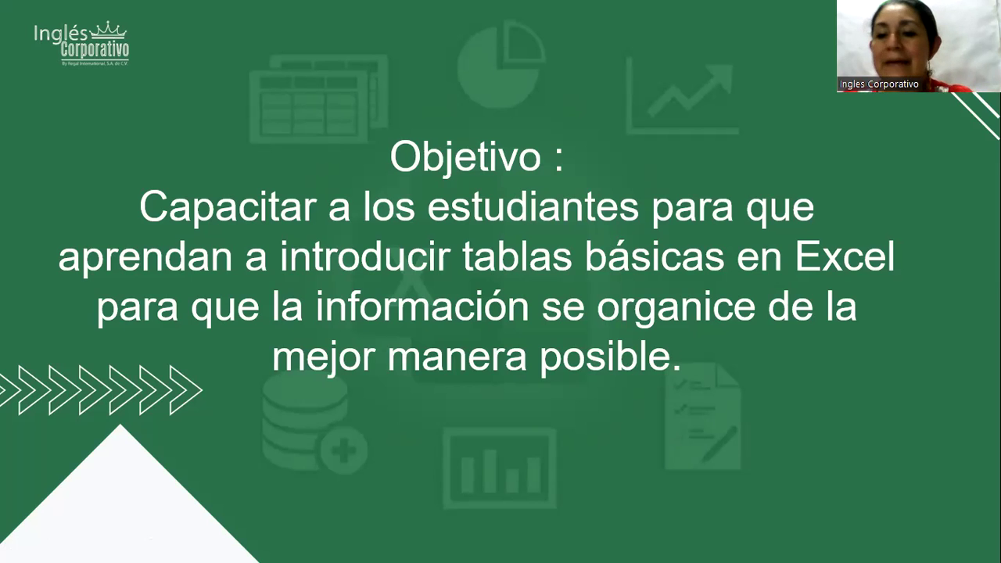
Step: Advance to the TABLAS slide with the Excel team points table example
{"action": "left_click", "coordinate": [774, 370]}
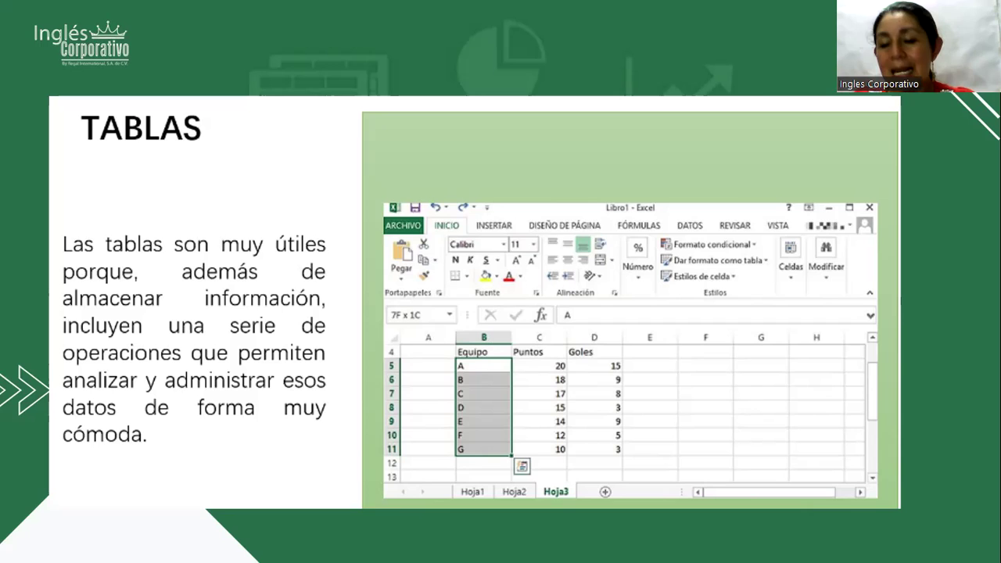
Step: Advance to the CREAR UNA TABLA slide showing the $A$1:$C$10 create-table dialog
{"action": "left_click", "coordinate": [652, 324]}
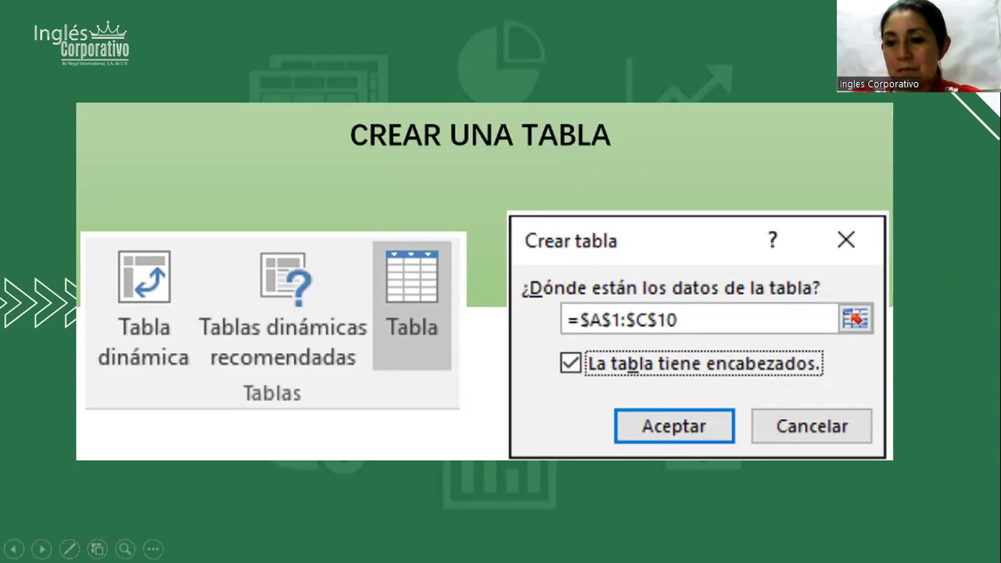
Step: Advance to the data validation slide
{"action": "left_click", "coordinate": [957, 403]}
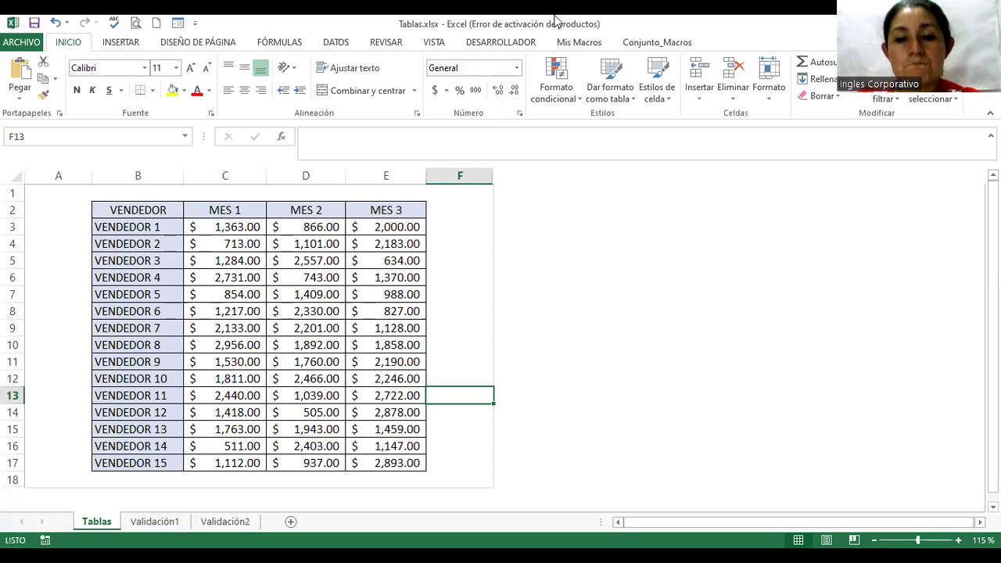
Step: Insert five blank rows above the sales table so VENDEDOR starts at row 7
{"action": "left_click", "coordinate": [60, 195]}
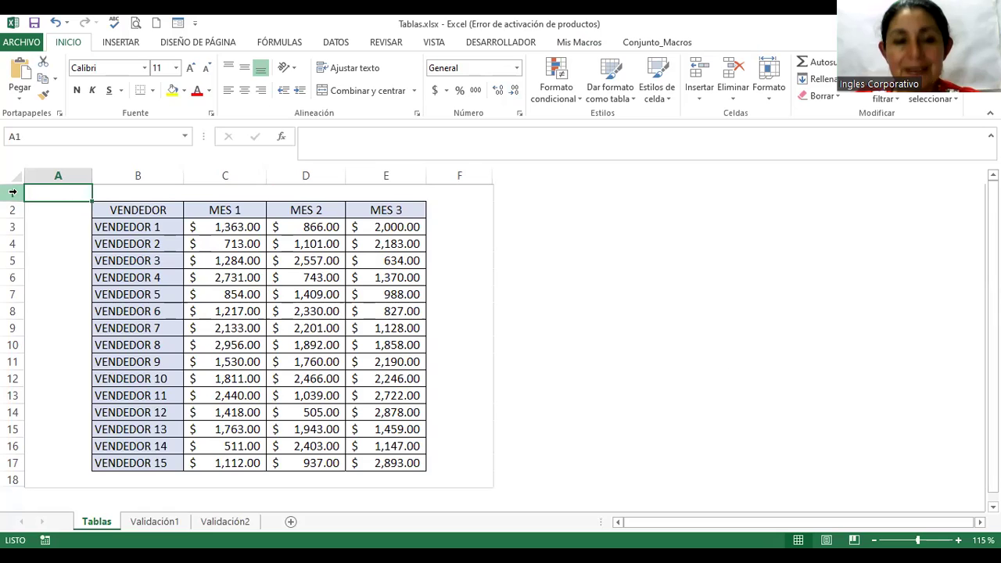
{"action": "left_click", "coordinate": [10, 193]}
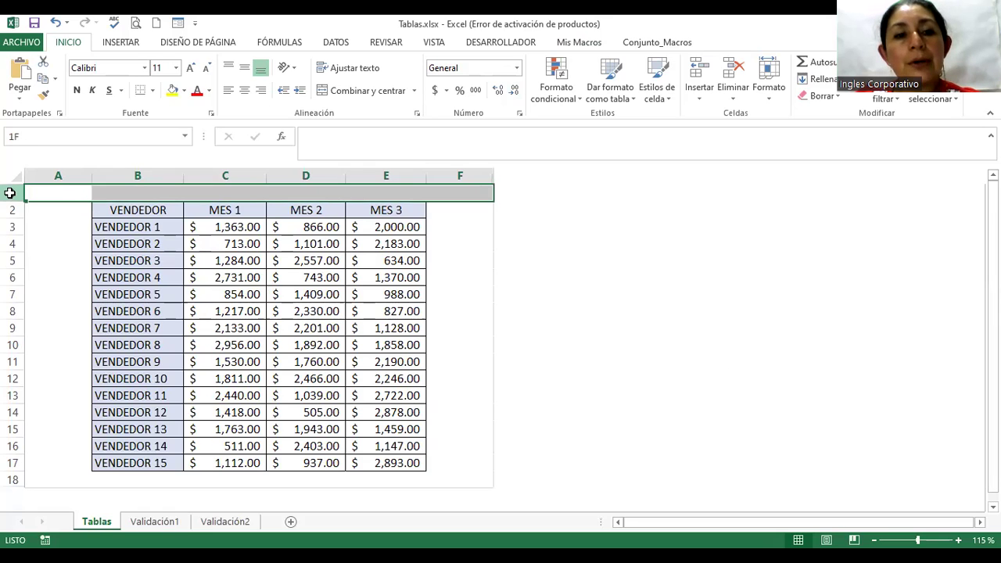
{"action": "left_click_drag", "start_coordinate": [11, 200], "coordinate": [12, 260]}
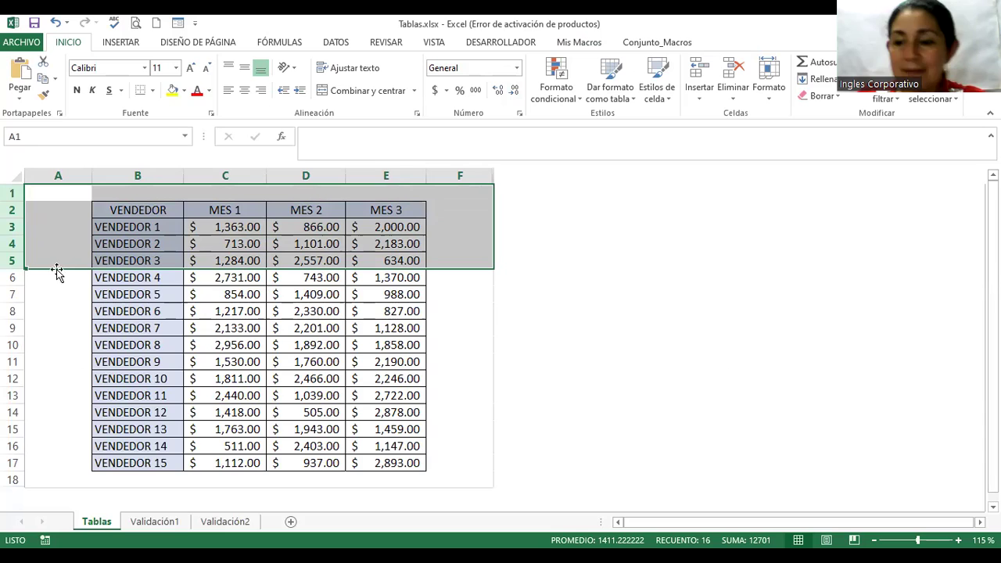
{"action": "left_click", "coordinate": [11, 193]}
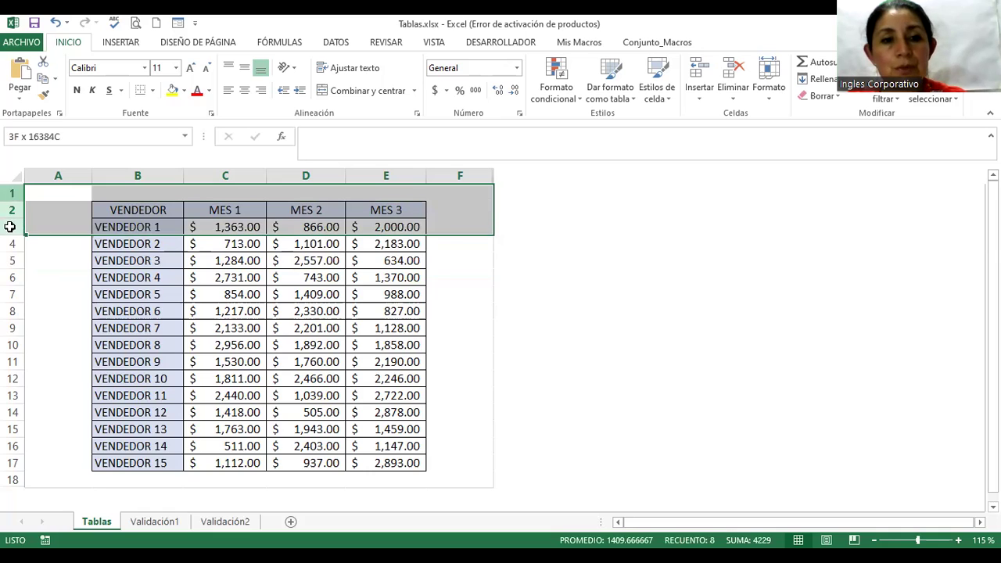
{"action": "left_click_drag", "start_coordinate": [15, 192], "coordinate": [8, 266]}
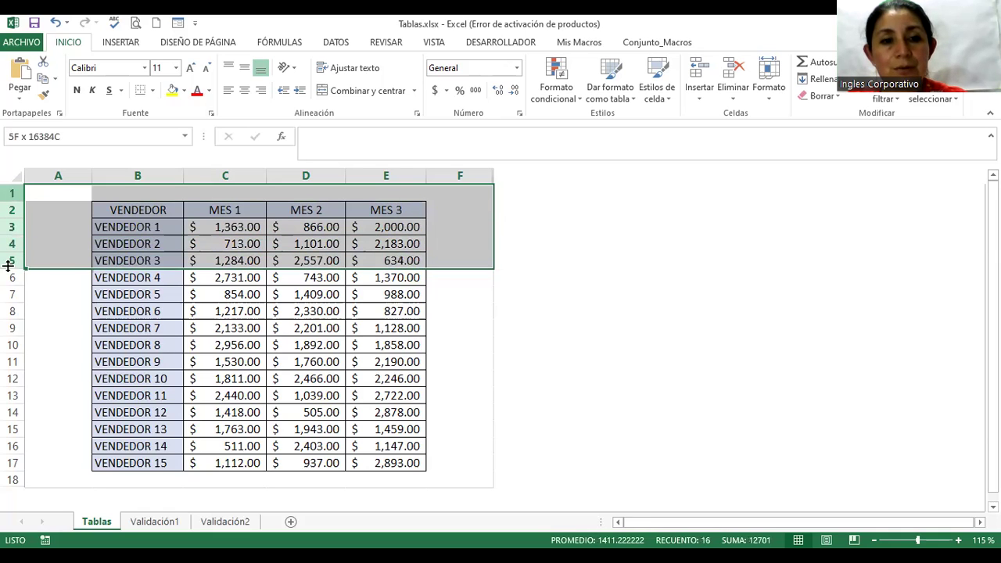
{"action": "right_click", "coordinate": [11, 227]}
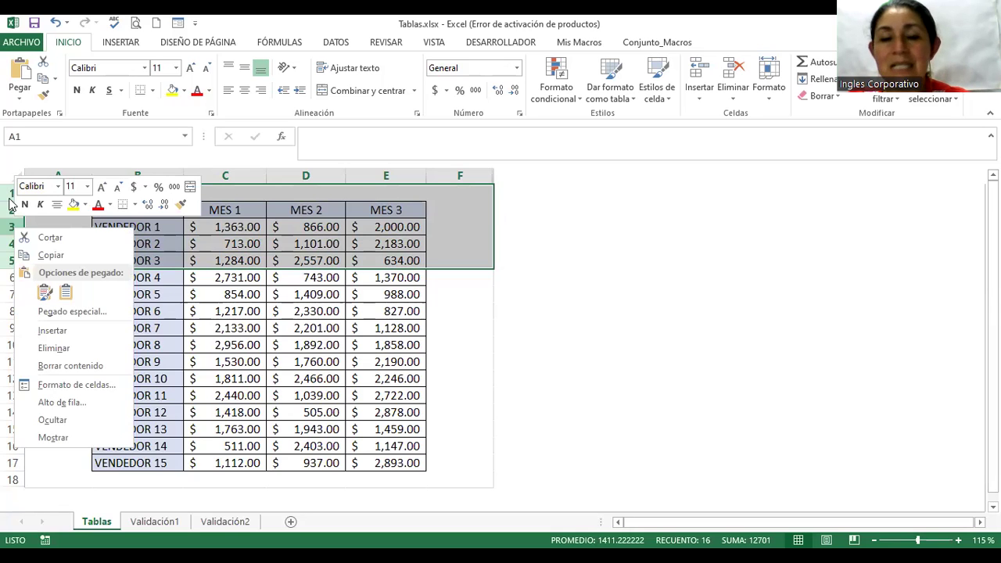
{"action": "left_click", "coordinate": [81, 330]}
{"action": "left_click", "coordinate": [111, 222]}
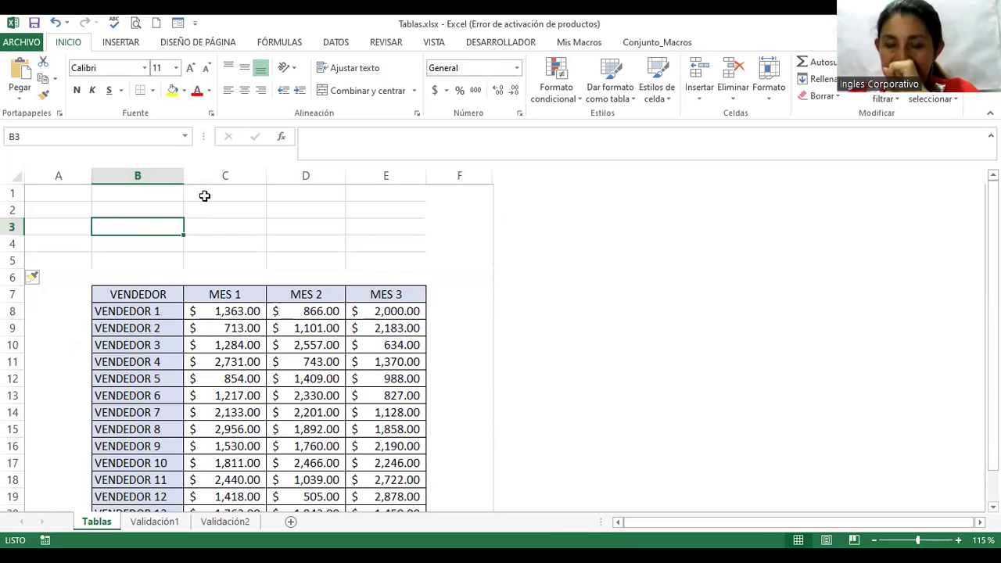
Step: Insert an orange-outline WordArt reading 'Creación de Tablas'
{"action": "left_click", "coordinate": [131, 43]}
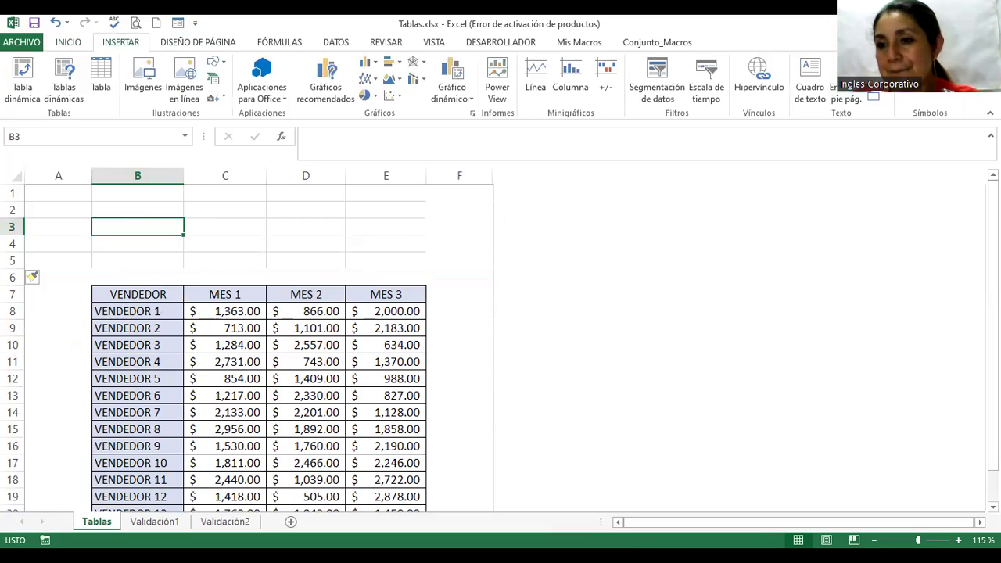
{"action": "left_click", "coordinate": [876, 78]}
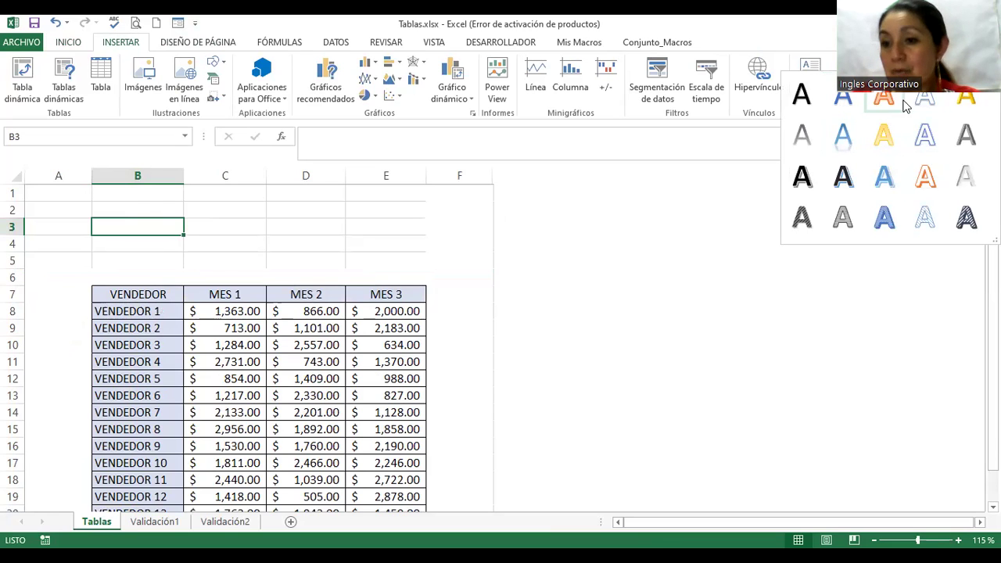
{"action": "left_click", "coordinate": [893, 102]}
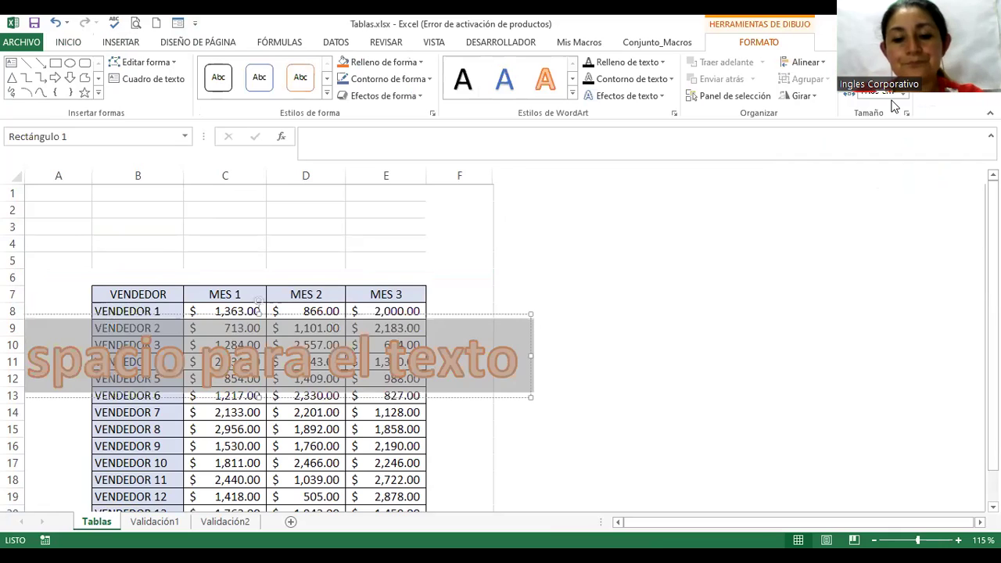
{"action": "type", "text": "Cre"}
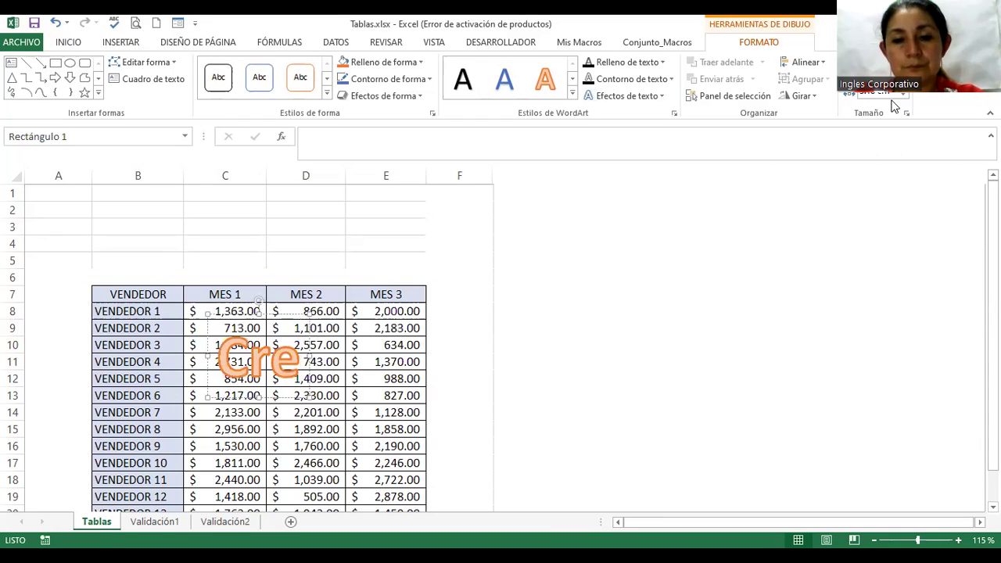
{"action": "type", "text": "ación de Tablas"}
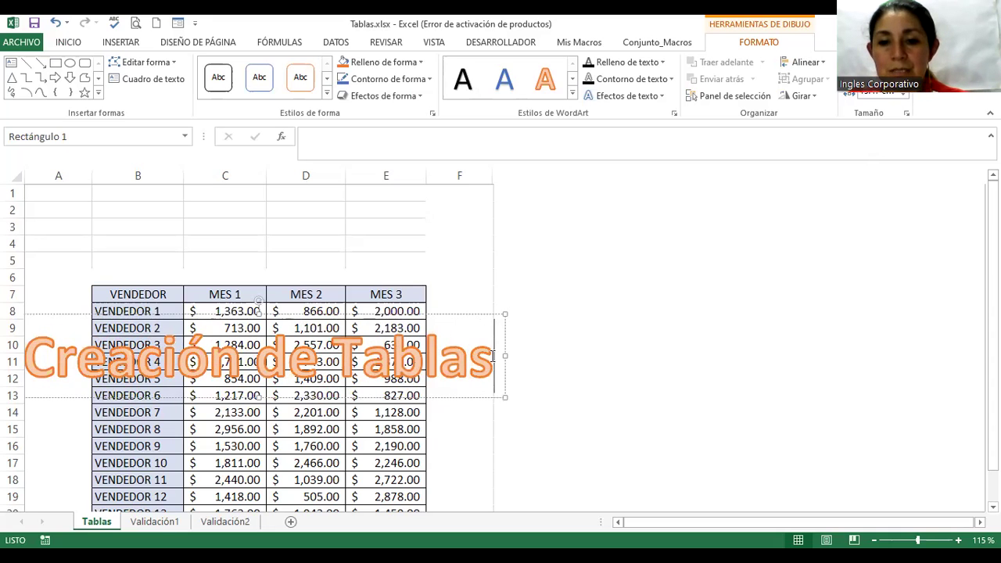
Step: Shrink the WordArt font and place the title in rows 1–5 above the table
{"action": "left_click_drag", "start_coordinate": [492, 356], "coordinate": [25, 359]}
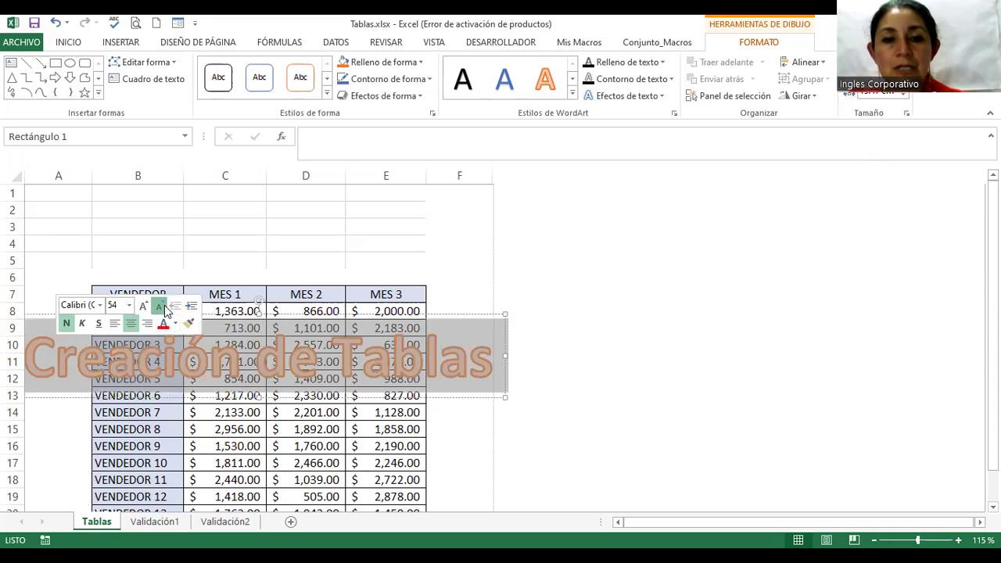
{"action": "left_click", "coordinate": [165, 310]}
{"action": "left_click", "coordinate": [165, 310]}
{"action": "left_click_drag", "start_coordinate": [446, 313], "coordinate": [447, 212]}
{"action": "left_click_drag", "start_coordinate": [445, 289], "coordinate": [431, 259]}
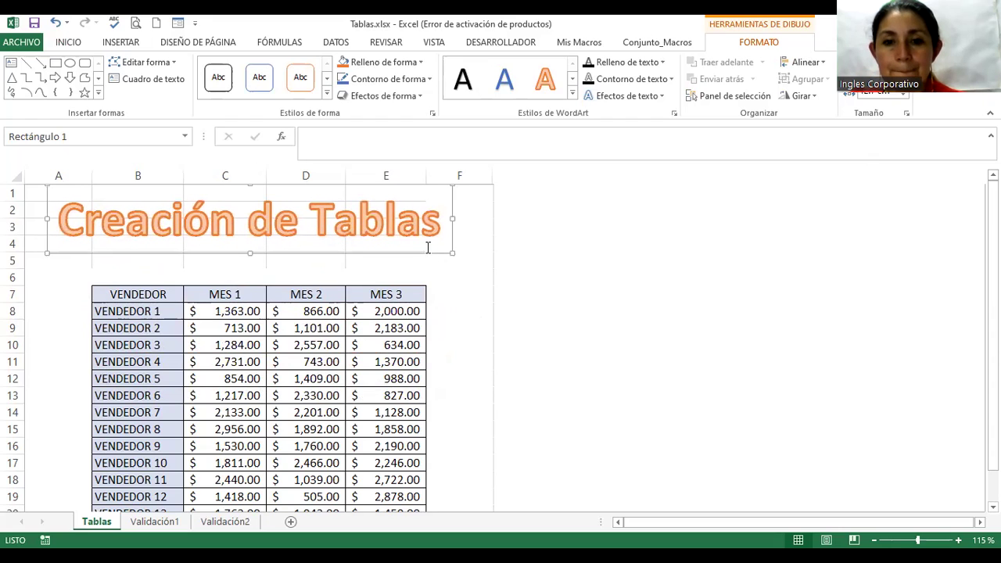
{"action": "left_click_drag", "start_coordinate": [425, 250], "coordinate": [424, 256]}
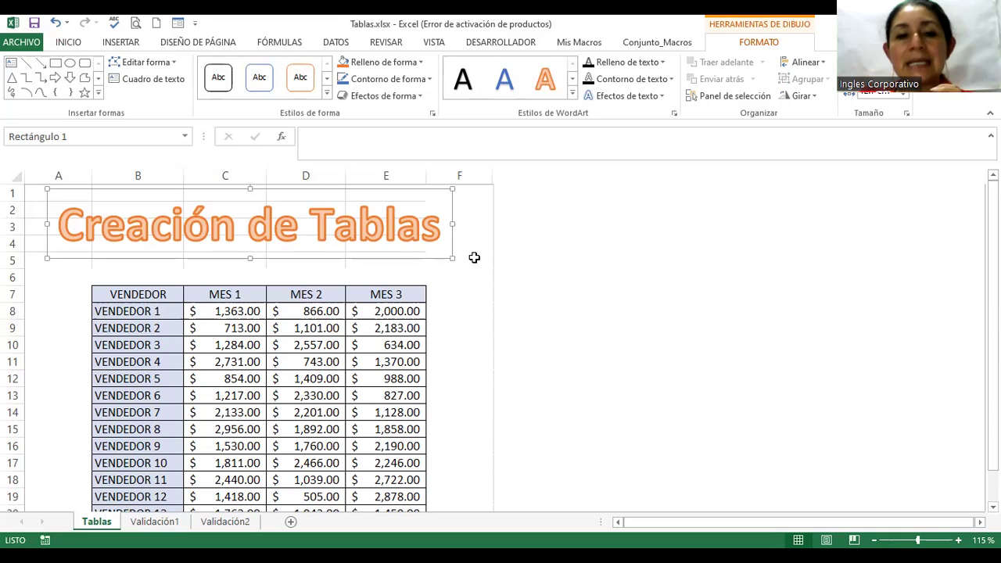
{"action": "left_click", "coordinate": [127, 292]}
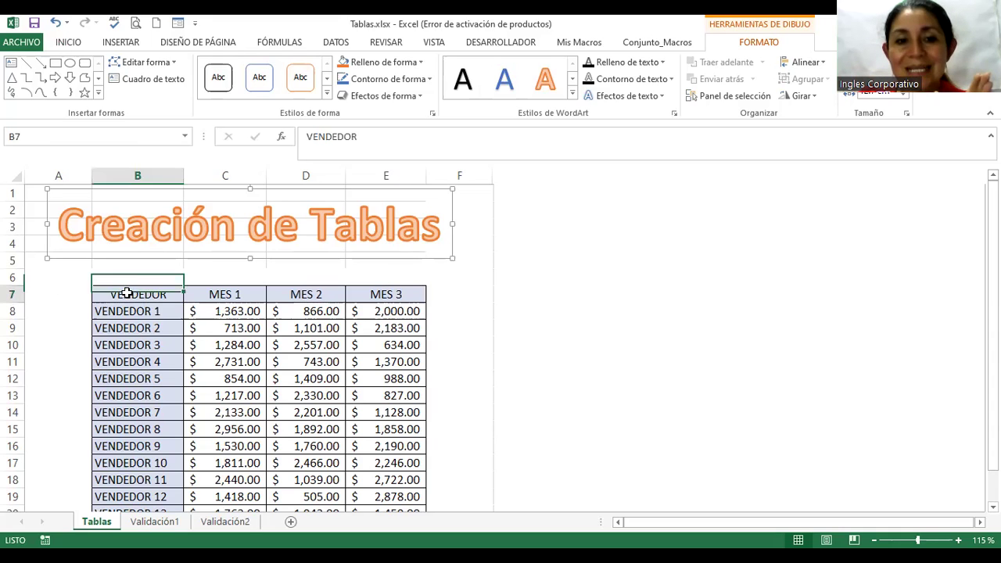
{"action": "left_click", "coordinate": [237, 295]}
{"action": "left_click", "coordinate": [139, 295]}
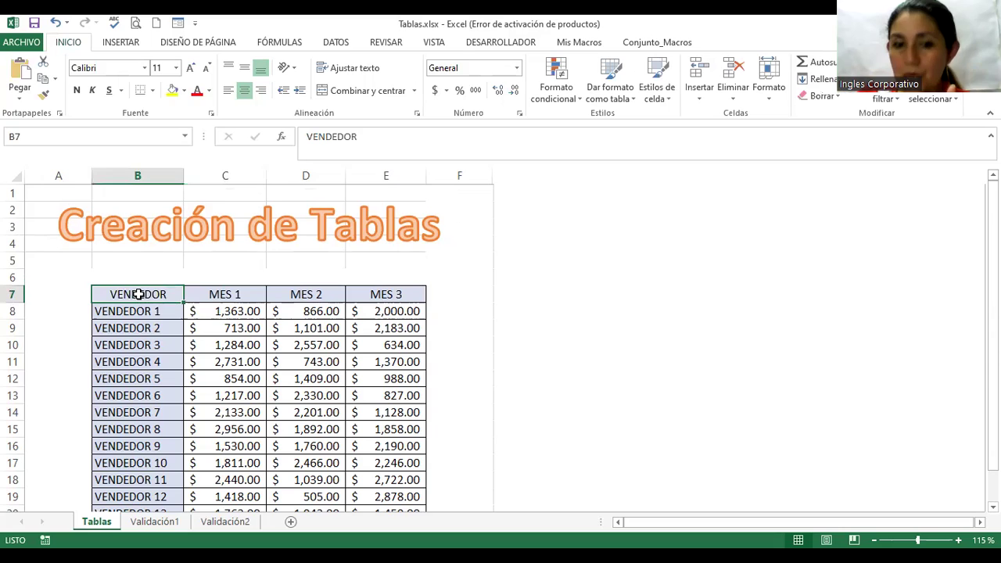
{"action": "left_click", "coordinate": [219, 292]}
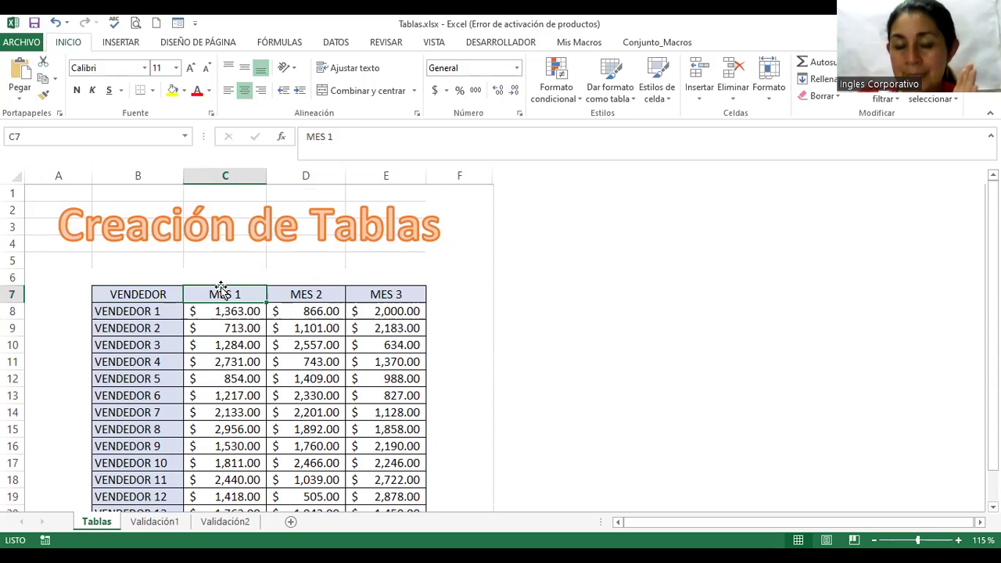
{"action": "left_click", "coordinate": [331, 296]}
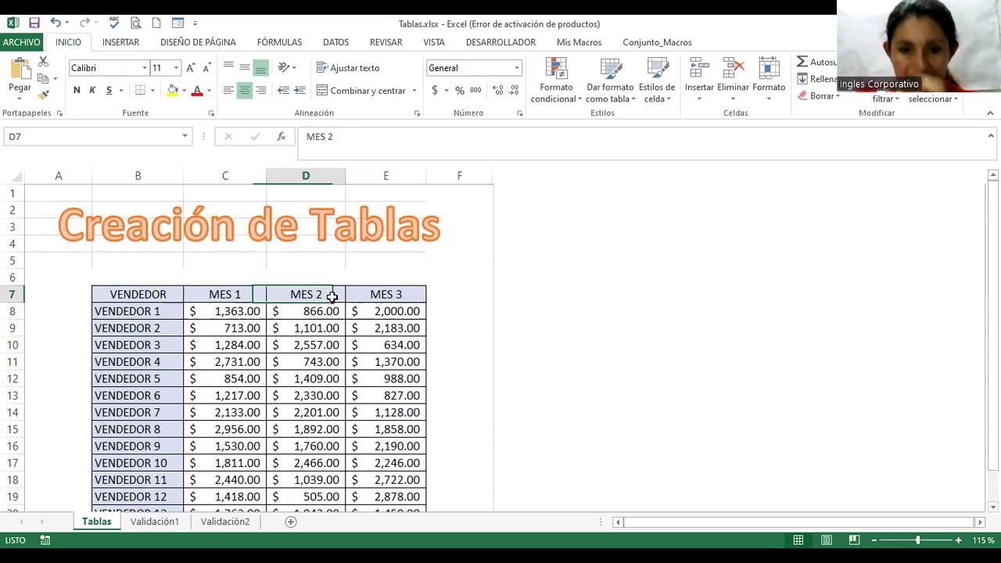
{"action": "left_click", "coordinate": [382, 290]}
{"action": "scroll", "coordinate": [381, 289], "scroll_direction": "down", "scroll_amount": 1}
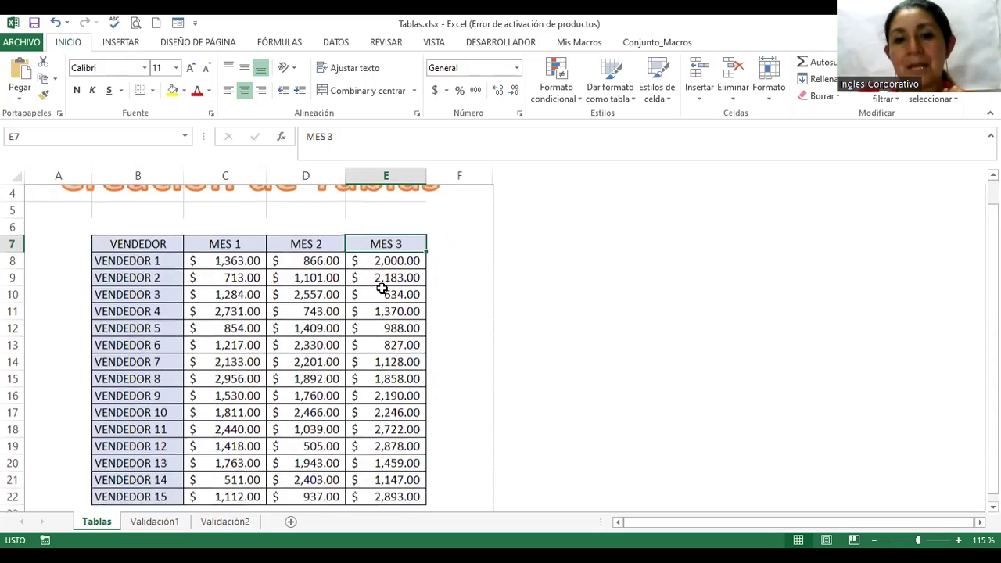
{"action": "scroll", "coordinate": [382, 289], "scroll_direction": "down", "scroll_amount": 1}
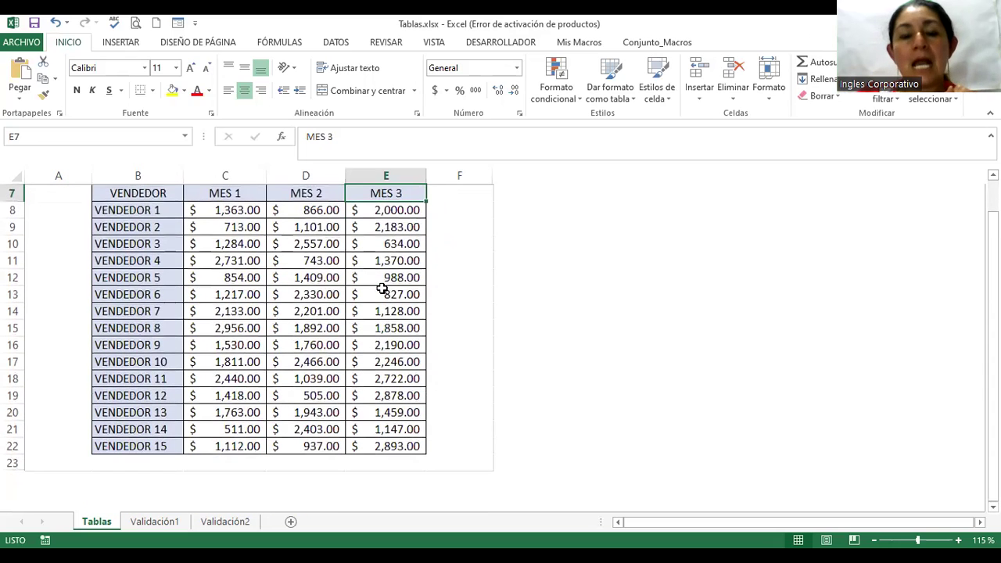
{"action": "left_click", "coordinate": [167, 210]}
{"action": "left_click", "coordinate": [156, 227]}
{"action": "left_click", "coordinate": [150, 244]}
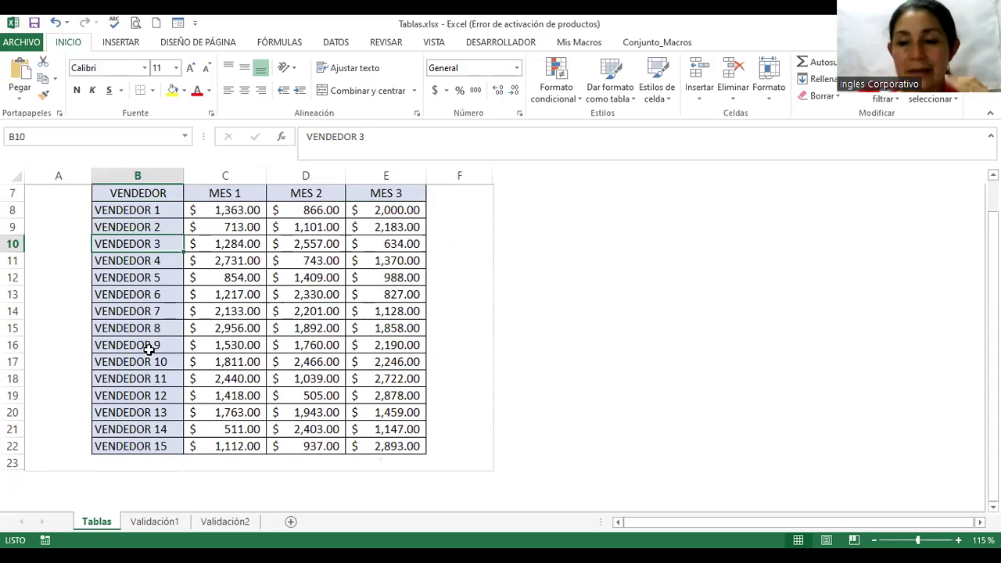
{"action": "left_click", "coordinate": [290, 277]}
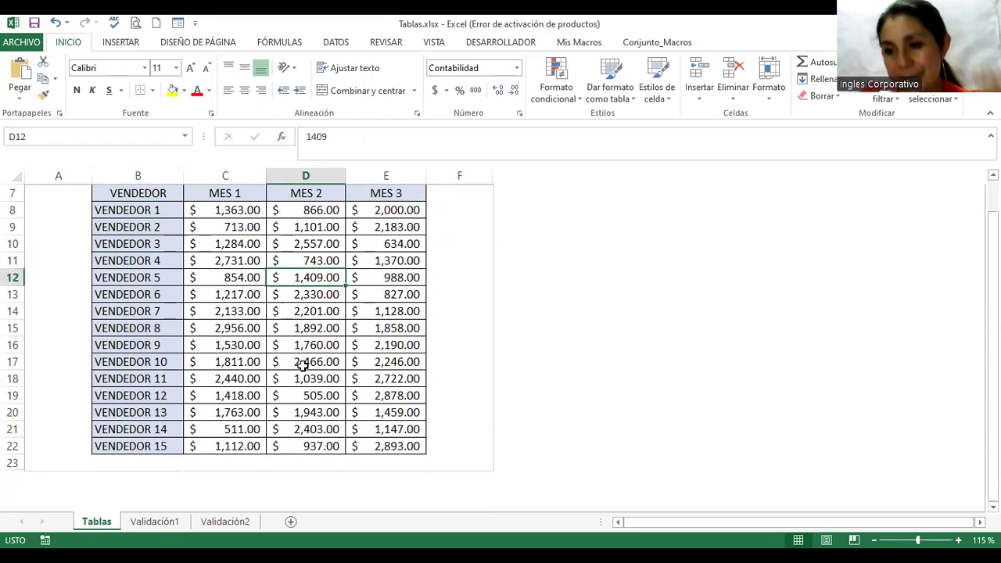
{"action": "scroll", "coordinate": [302, 370], "scroll_direction": "up", "scroll_amount": 1}
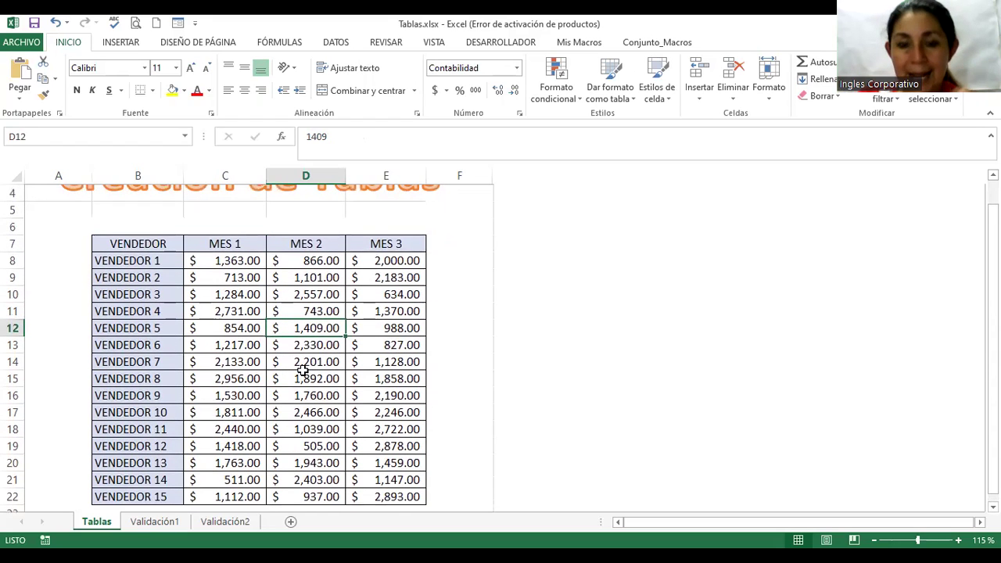
{"action": "mouse_move", "coordinate": [144, 243]}
{"action": "left_mouse_down"}
{"action": "mouse_move", "coordinate": [373, 410]}
{"action": "mouse_move", "coordinate": [379, 486]}
{"action": "left_mouse_up"}
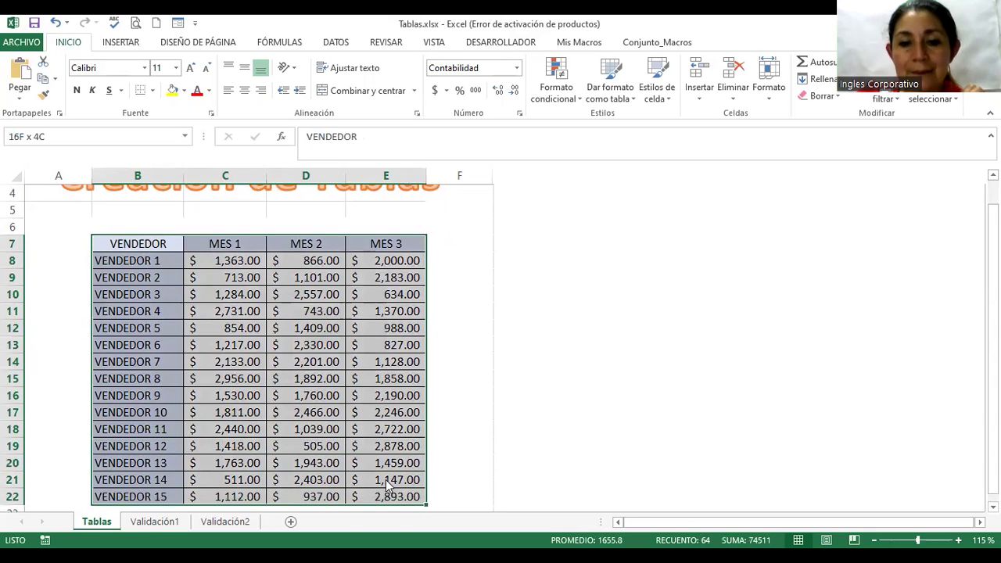
{"action": "scroll", "coordinate": [382, 383], "scroll_direction": "down", "scroll_amount": 1}
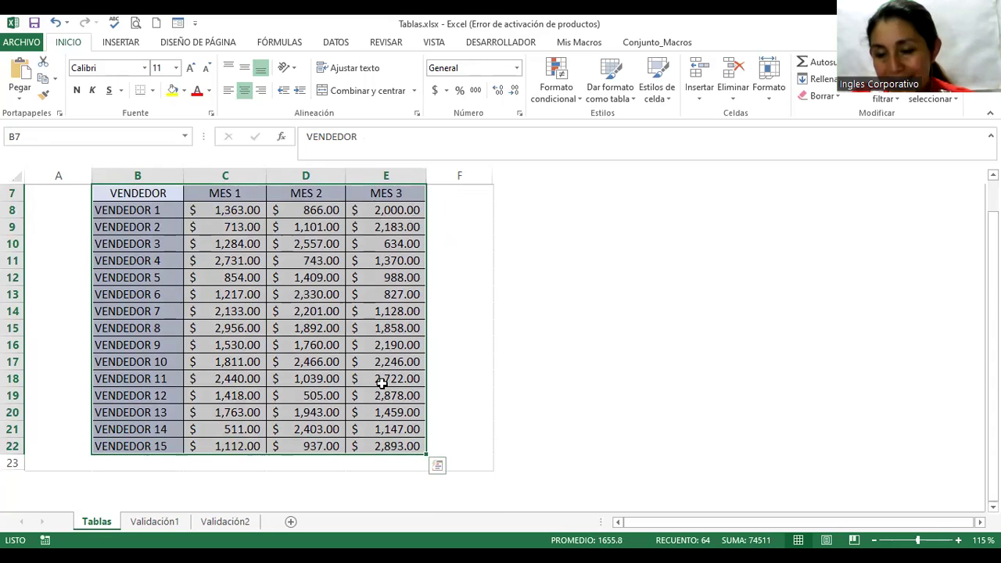
{"action": "scroll", "coordinate": [381, 383], "scroll_direction": "up", "scroll_amount": 1}
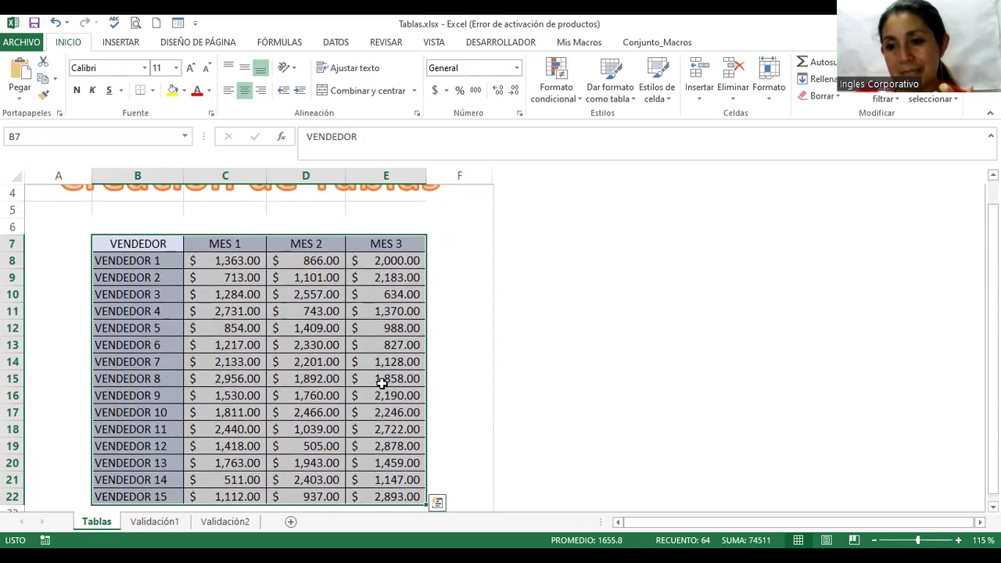
{"action": "scroll", "coordinate": [382, 383], "scroll_direction": "down", "scroll_amount": 1}
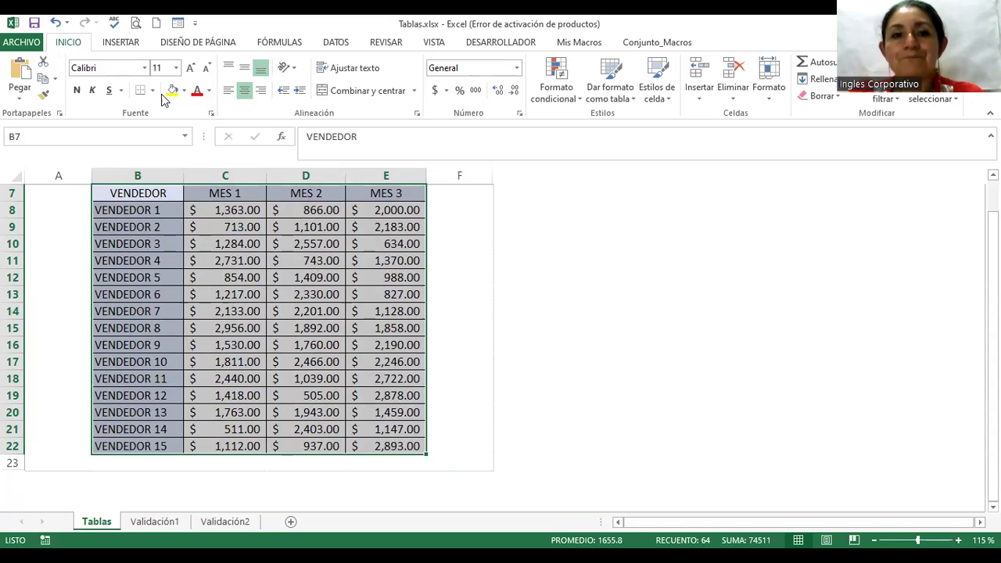
{"action": "scroll", "coordinate": [270, 299], "scroll_direction": "up", "scroll_amount": 1}
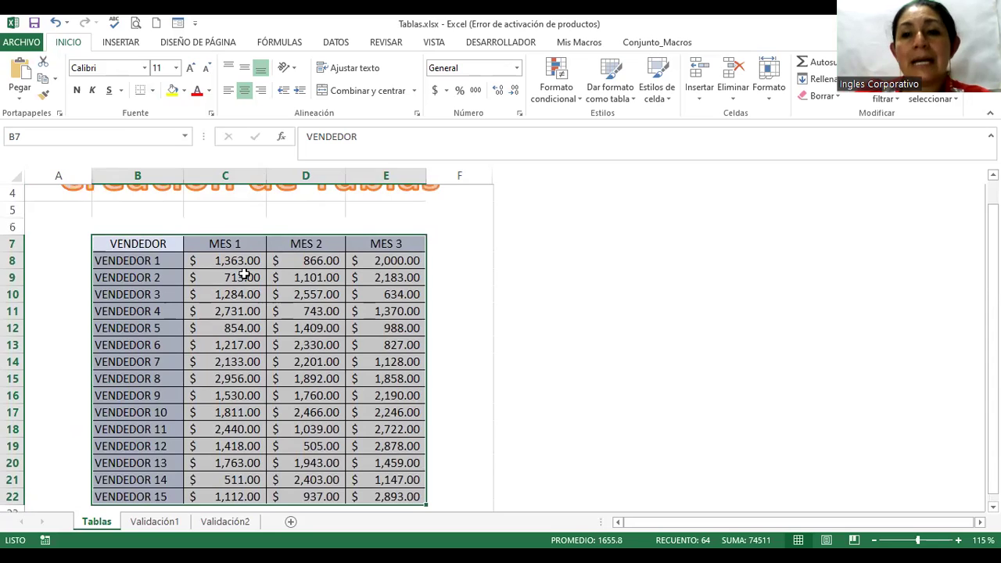
{"action": "scroll", "coordinate": [164, 277], "scroll_direction": "down", "scroll_amount": 1}
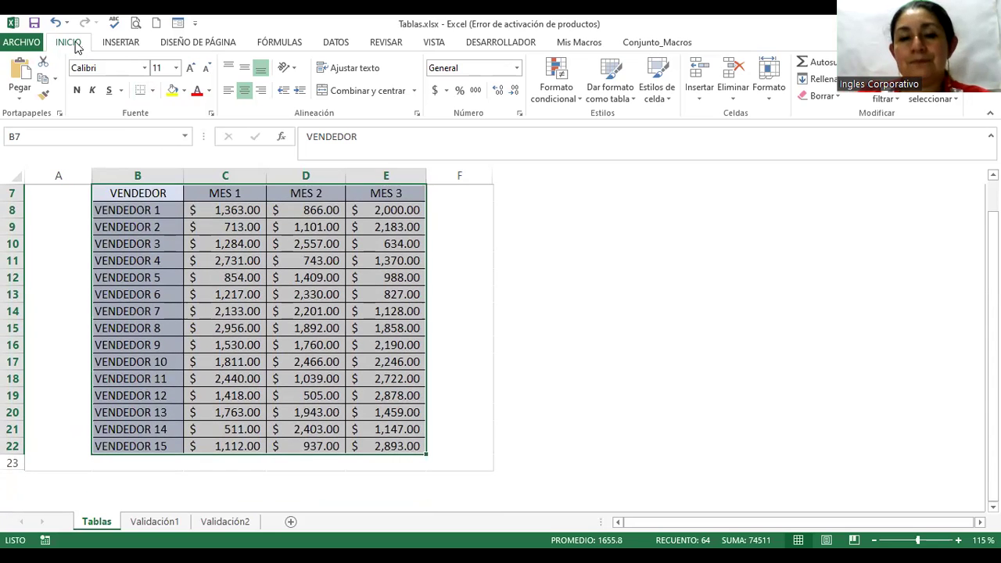
Step: Open Crear tabla for the vendor data, proposing range $B$7:$E$22 with headers
{"action": "left_click", "coordinate": [107, 45]}
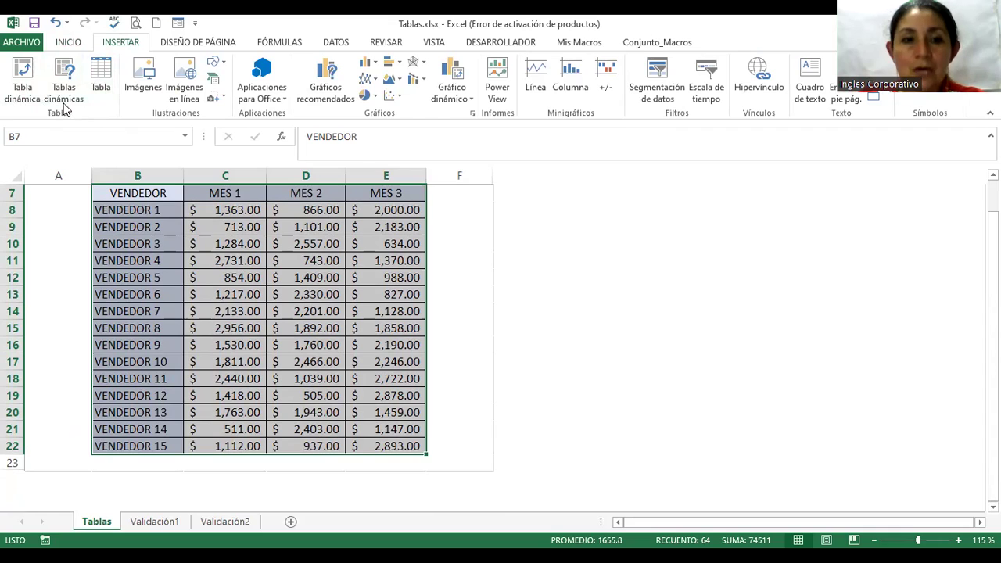
{"action": "left_click", "coordinate": [105, 69]}
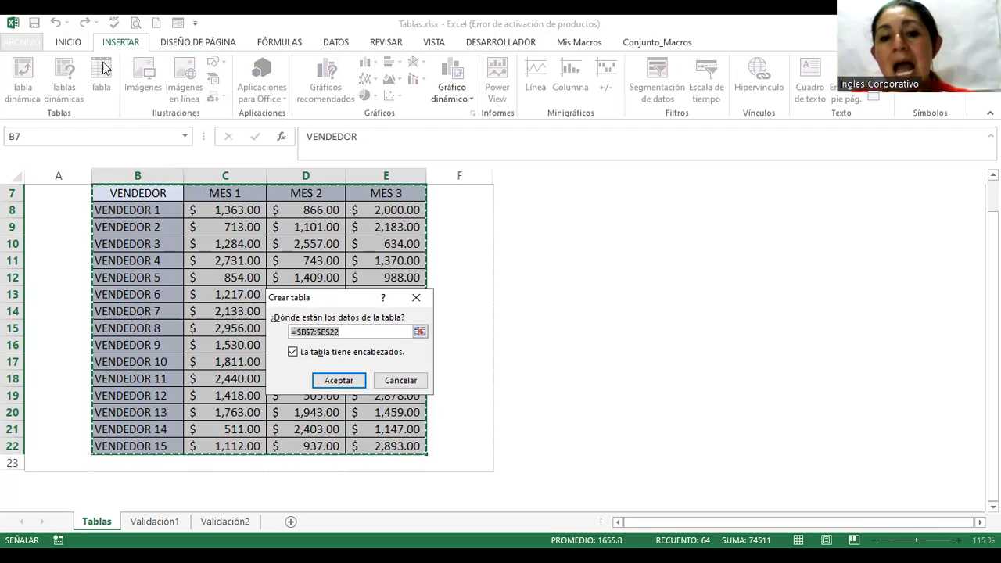
Step: Cancel the Crear tabla dialog without creating a table
{"action": "left_click", "coordinate": [332, 314]}
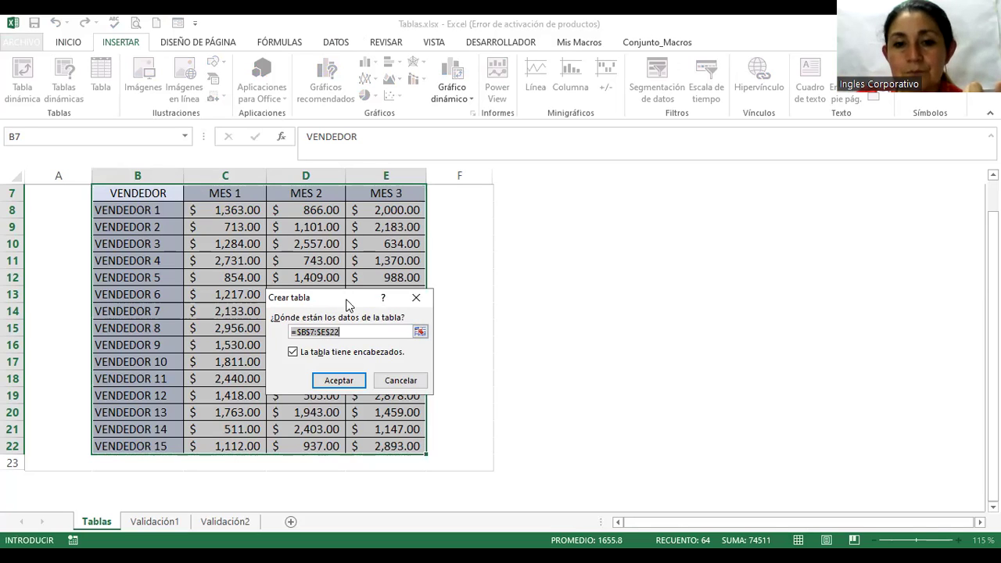
{"action": "left_click", "coordinate": [311, 297]}
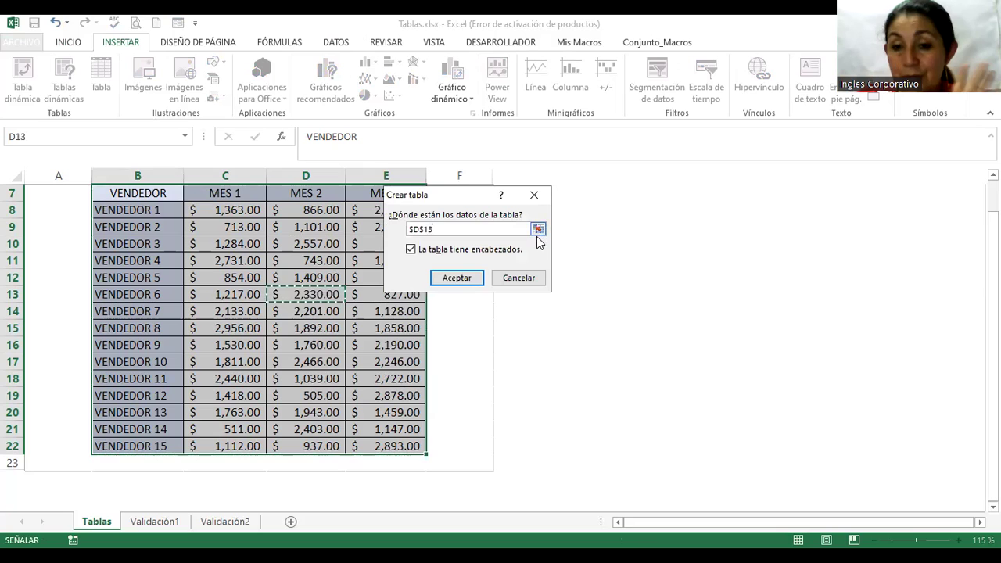
{"action": "left_click", "coordinate": [517, 278]}
Step: Reselect the vendor data B7:E22 including its headers
{"action": "left_click_drag", "start_coordinate": [148, 192], "coordinate": [392, 447]}
{"action": "left_click", "coordinate": [387, 463]}
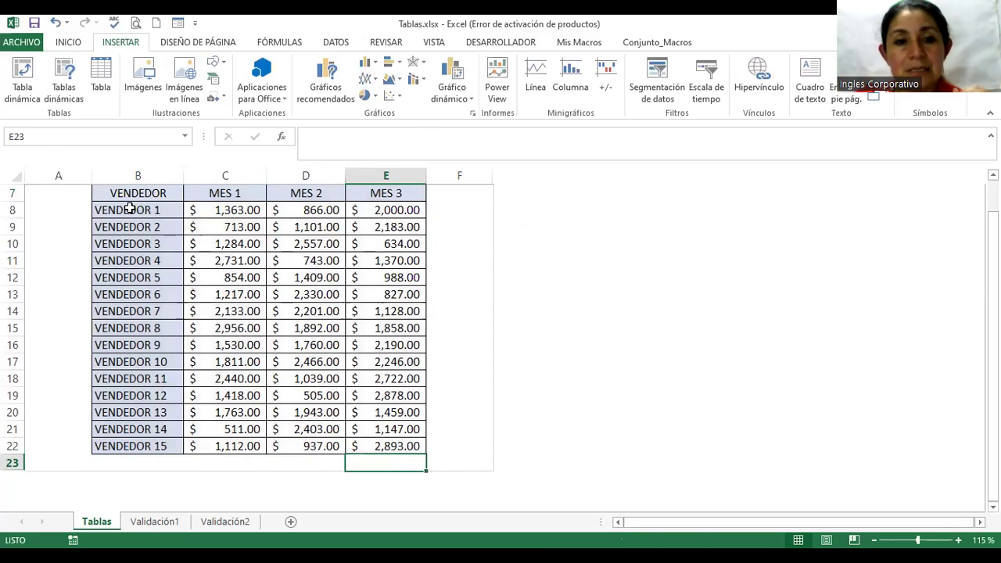
{"action": "left_click_drag", "start_coordinate": [130, 194], "coordinate": [391, 445]}
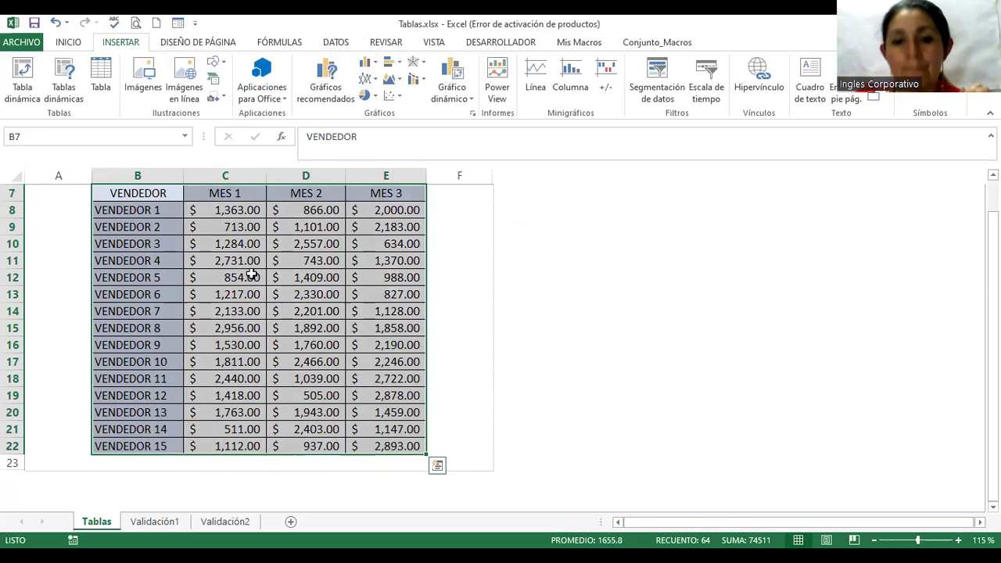
Step: Convert B7:E22 into table Tabla1 with 'La tabla tiene encabezados' kept checked
{"action": "left_click", "coordinate": [99, 81]}
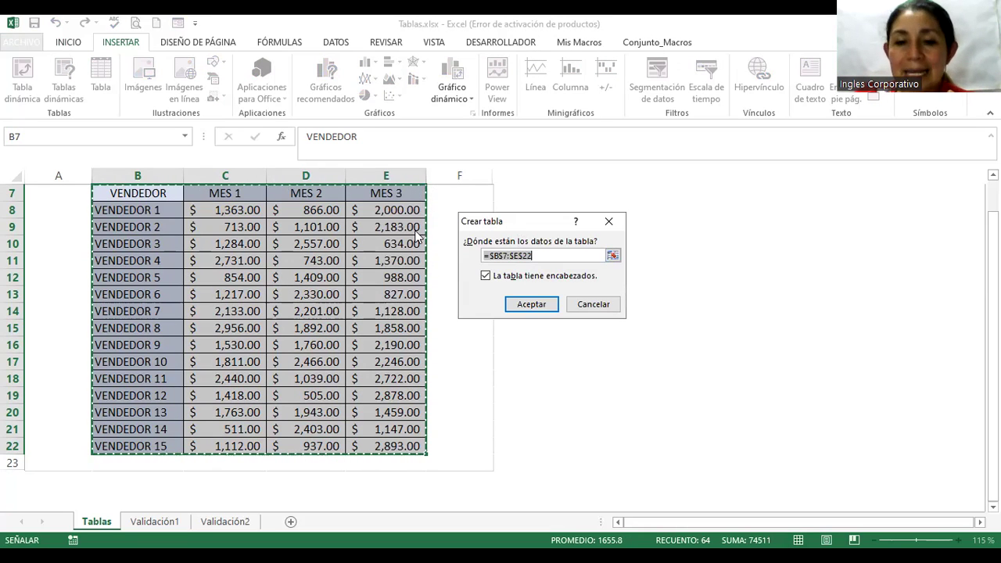
{"action": "left_click_drag", "start_coordinate": [501, 222], "coordinate": [415, 227]}
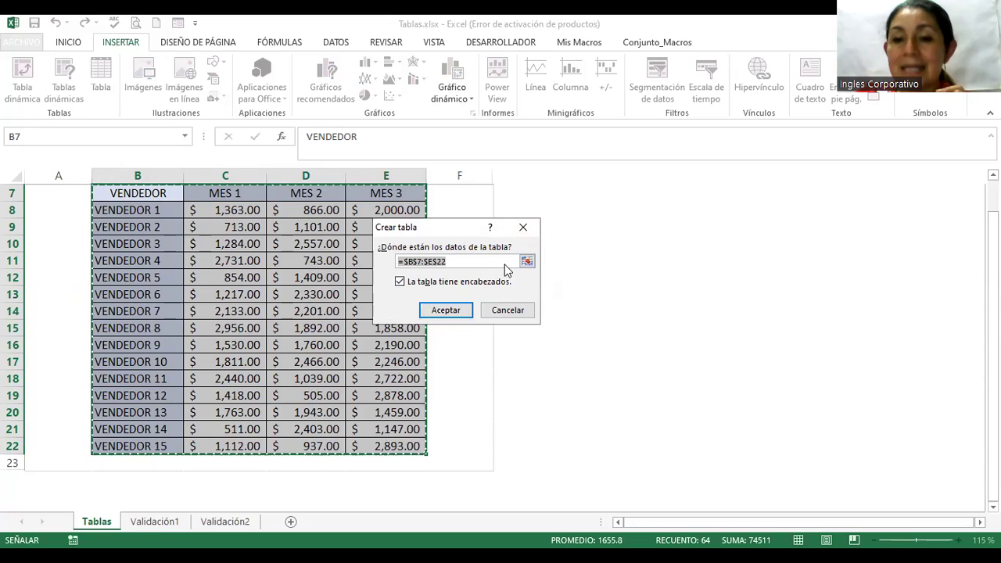
{"action": "left_click_drag", "start_coordinate": [451, 229], "coordinate": [510, 214]}
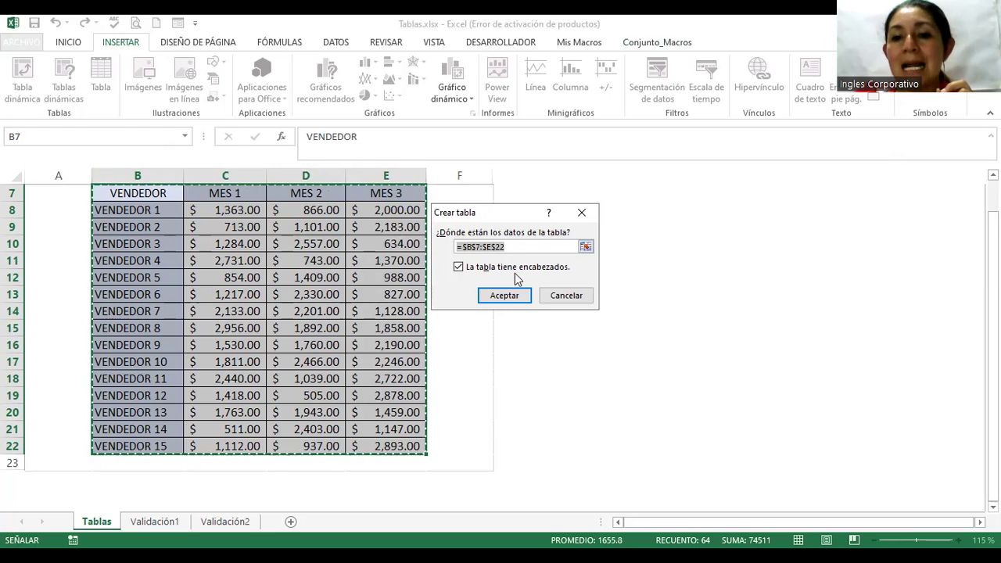
{"action": "left_click", "coordinate": [517, 266]}
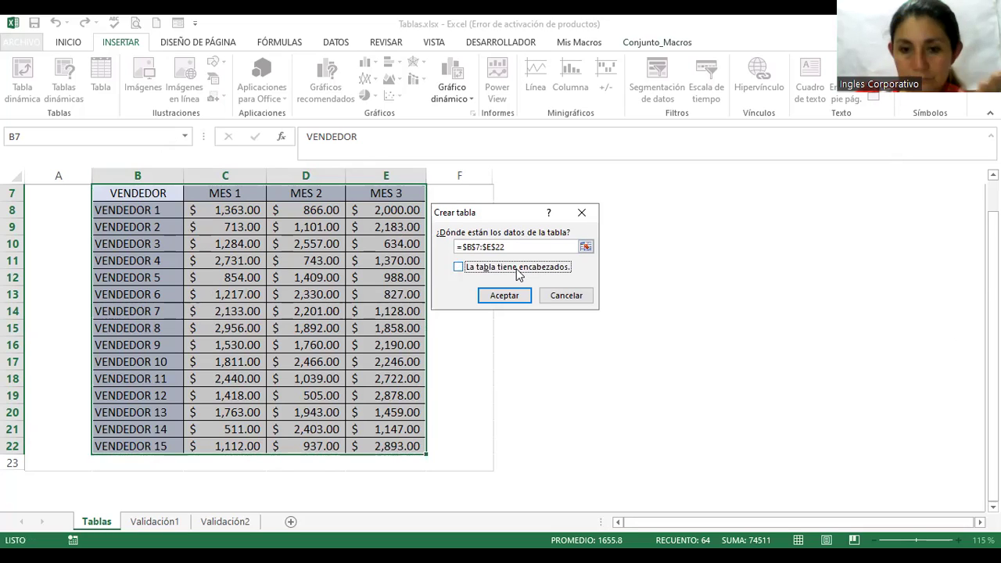
{"action": "left_click", "coordinate": [459, 267]}
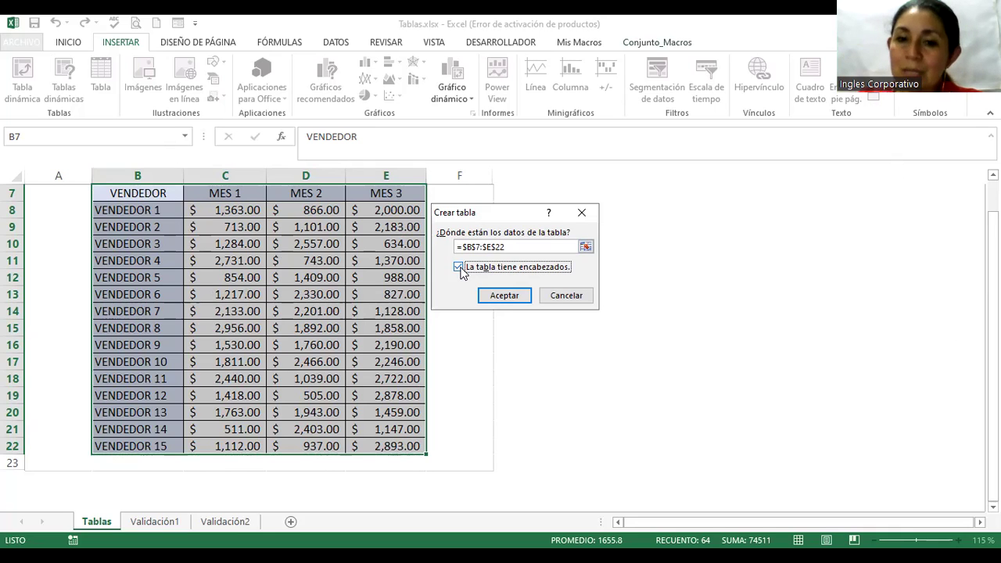
{"action": "left_click", "coordinate": [509, 300]}
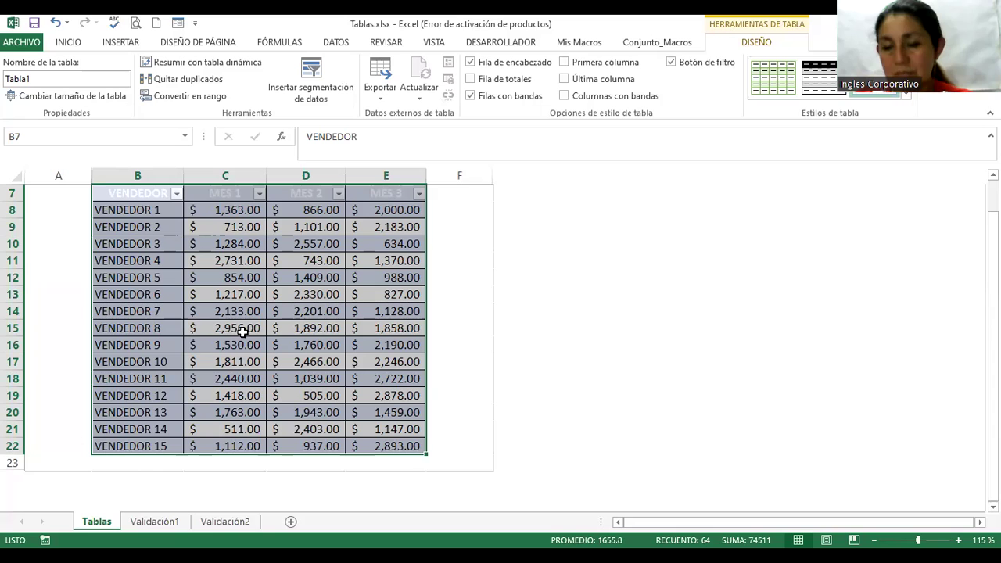
{"action": "left_click", "coordinate": [272, 255]}
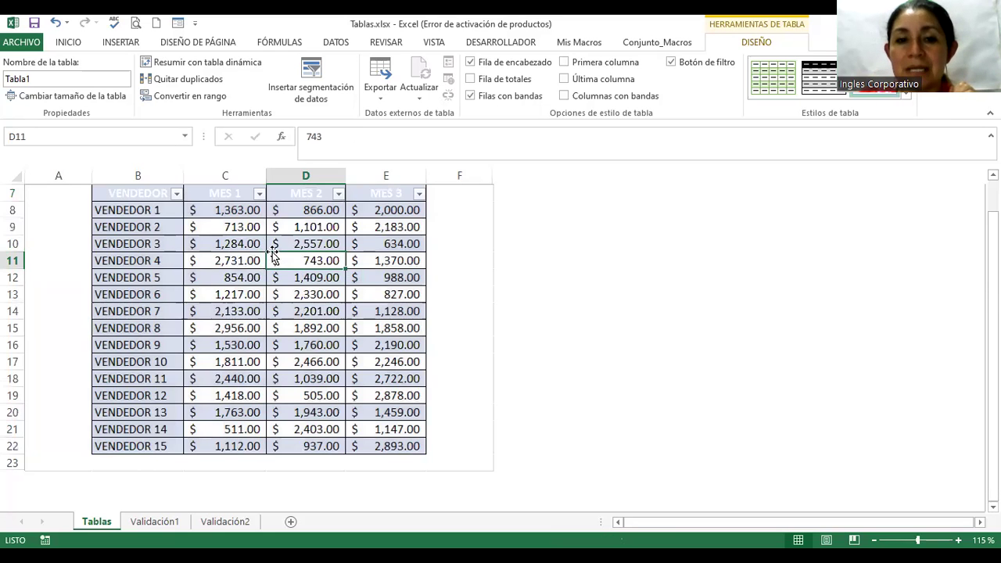
{"action": "scroll", "coordinate": [346, 227], "scroll_direction": "up", "scroll_amount": 2}
{"action": "scroll", "coordinate": [336, 279], "scroll_direction": "down", "scroll_amount": 1}
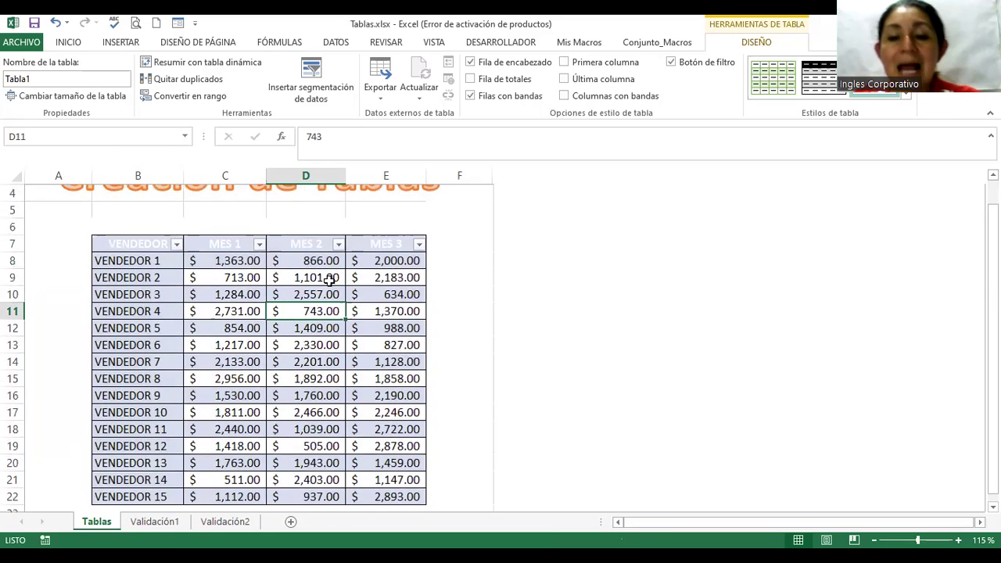
{"action": "scroll", "coordinate": [371, 294], "scroll_direction": "up", "scroll_amount": 1, "text": "ctrl"}
{"action": "scroll", "coordinate": [374, 295], "scroll_direction": "up", "scroll_amount": 2, "text": "ctrl"}
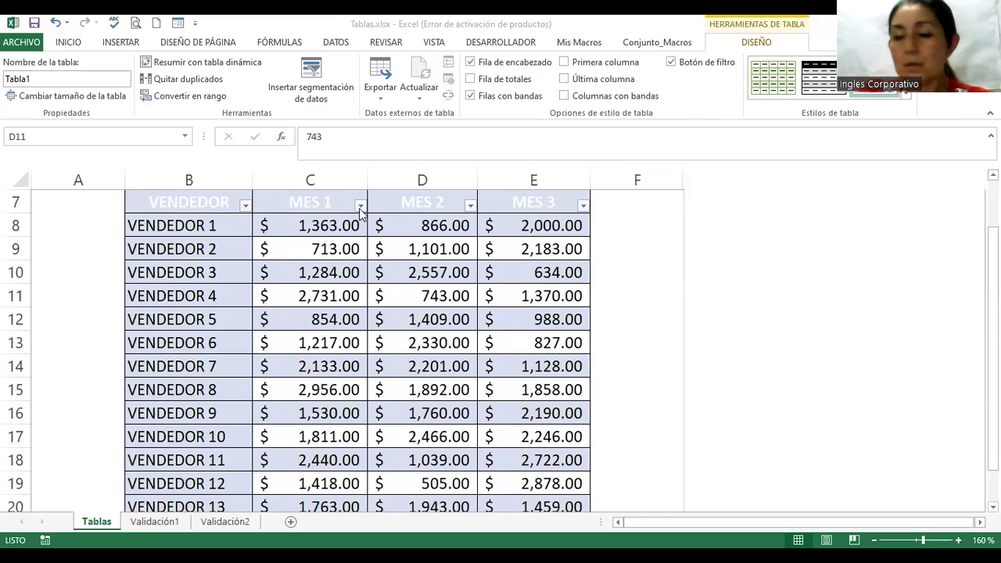
{"action": "left_click", "coordinate": [360, 206]}
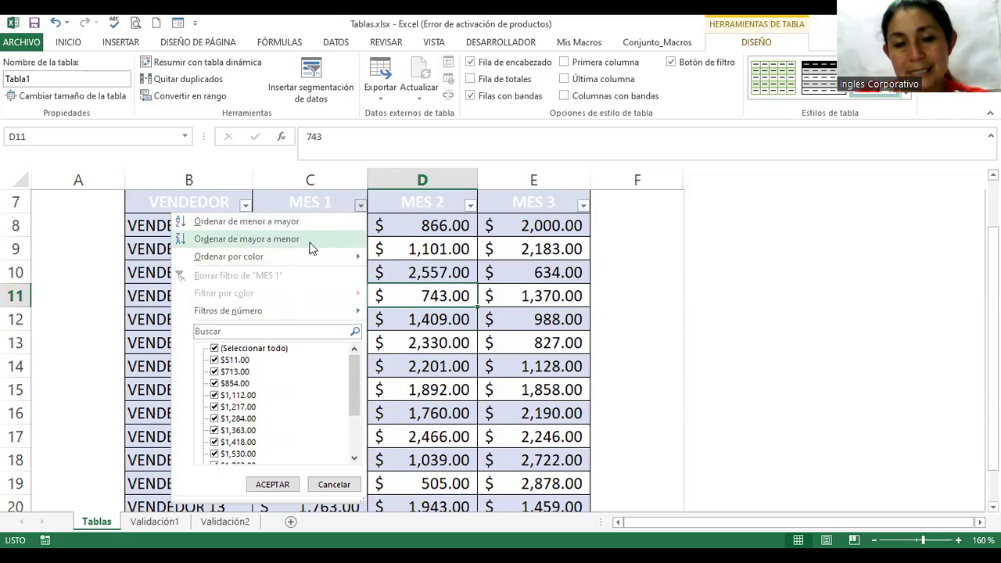
{"action": "mouse_move", "coordinate": [294, 314]}
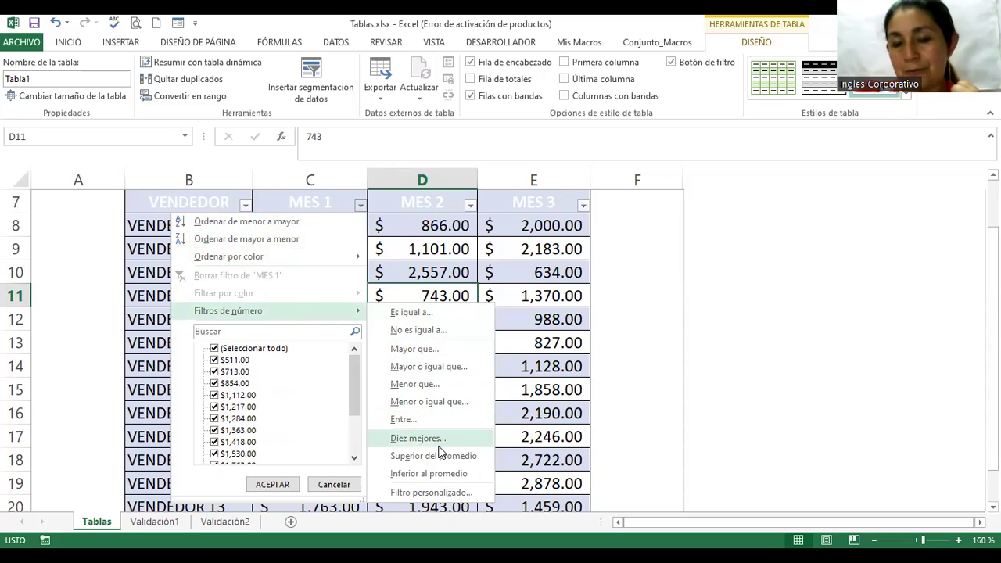
{"action": "left_click", "coordinate": [473, 204]}
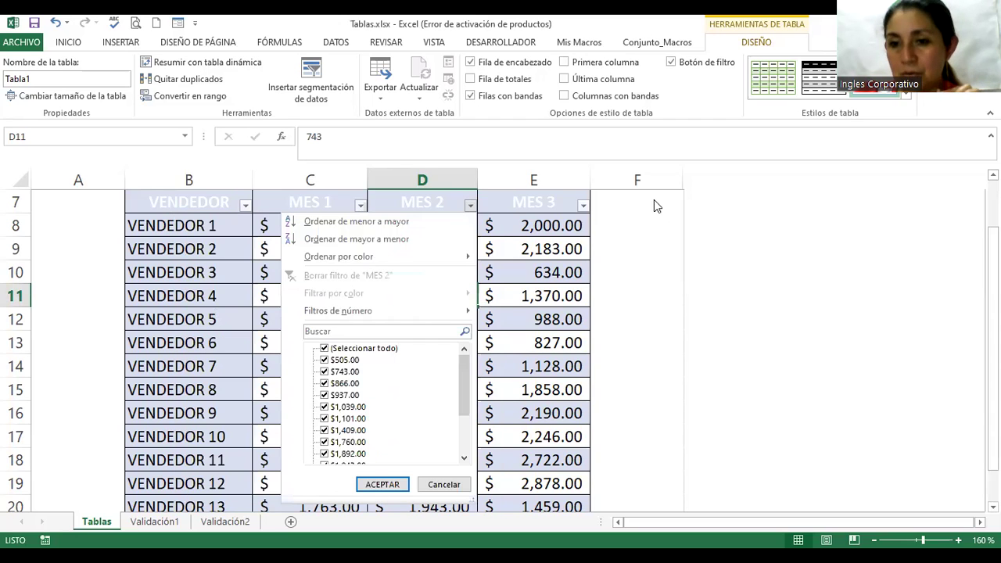
{"action": "left_click", "coordinate": [409, 204]}
{"action": "left_click", "coordinate": [317, 204]}
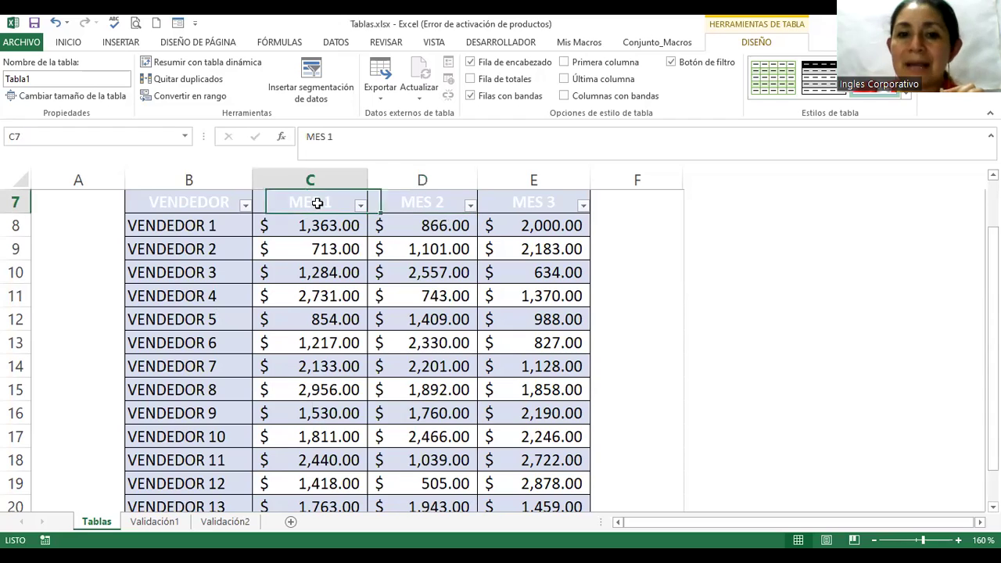
{"action": "left_click", "coordinate": [184, 200]}
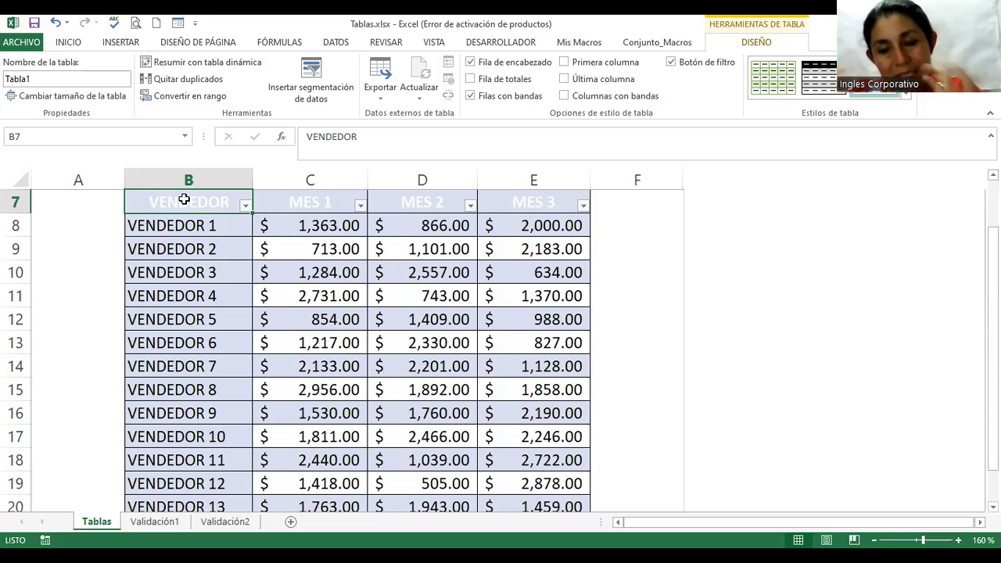
Step: Rename the vendor table from Tabla1 to Tabla_Vendedor
{"action": "left_click", "coordinate": [424, 209]}
{"action": "left_click", "coordinate": [534, 210]}
{"action": "left_click", "coordinate": [531, 266]}
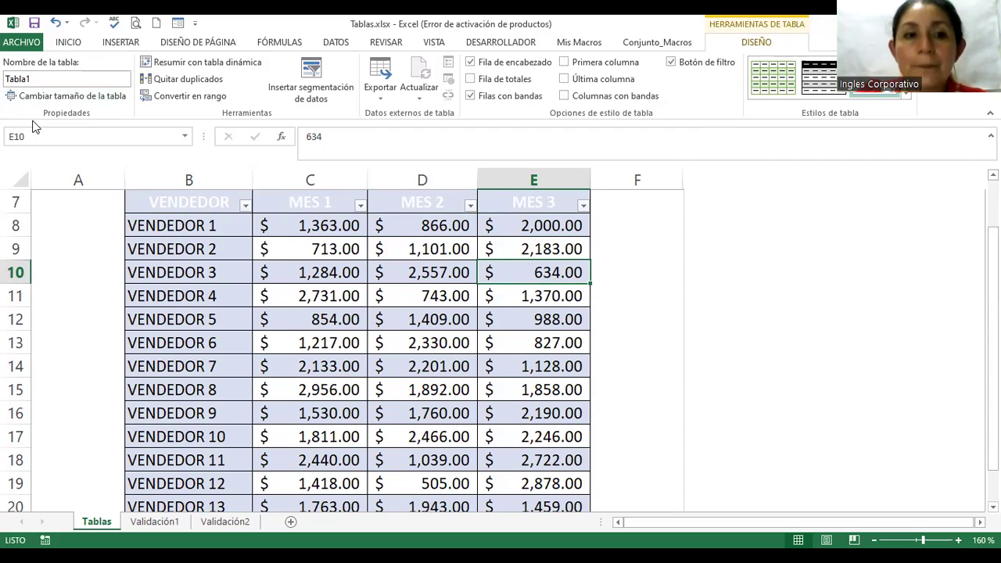
{"action": "left_click", "coordinate": [36, 79]}
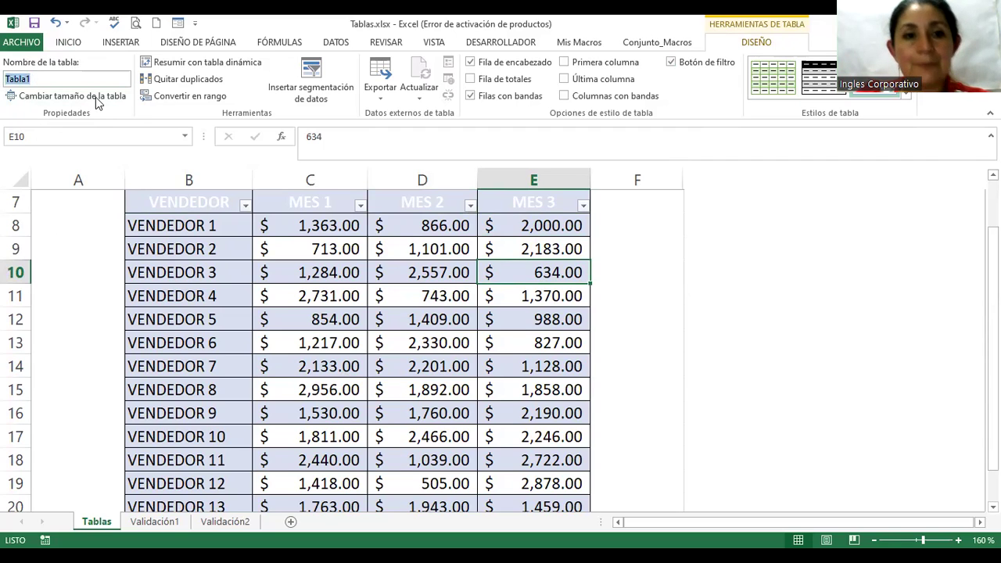
{"action": "left_click", "coordinate": [56, 81]}
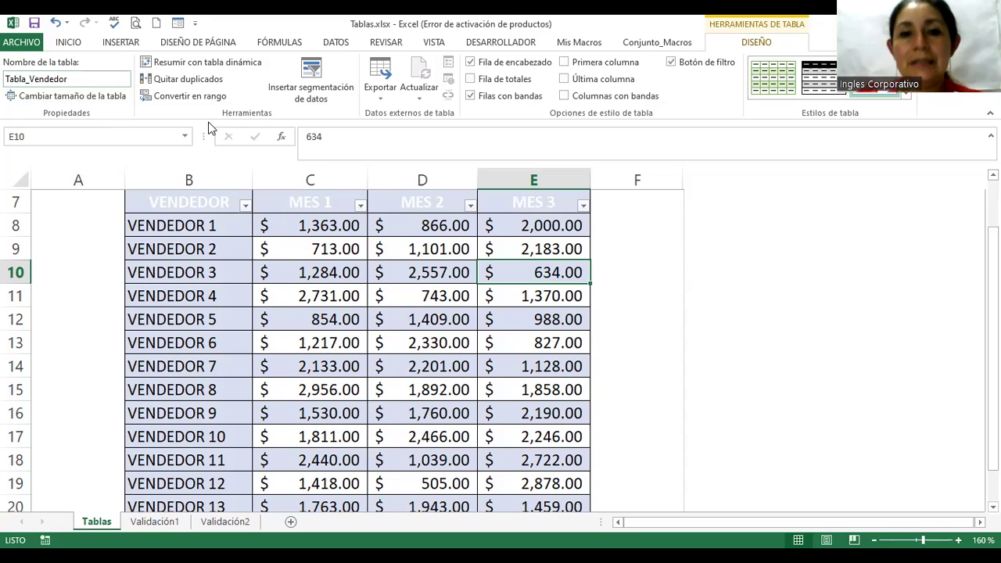
{"action": "left_click", "coordinate": [622, 233]}
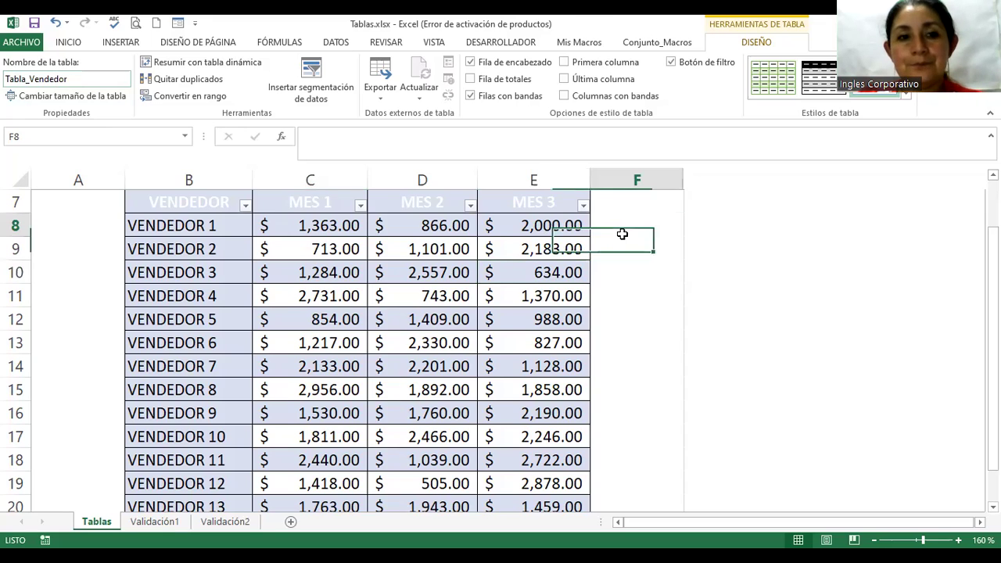
Step: Choose Tabla_Vendedor from the Name Box list to select the whole 15-vendor sales table
{"action": "left_click", "coordinate": [654, 280]}
{"action": "left_click", "coordinate": [660, 319]}
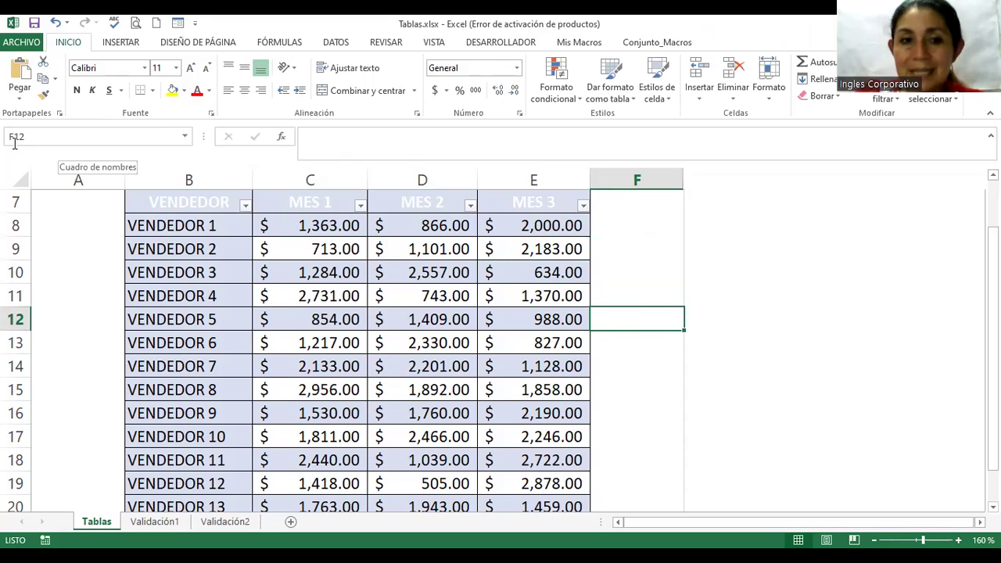
{"action": "left_click", "coordinate": [185, 138]}
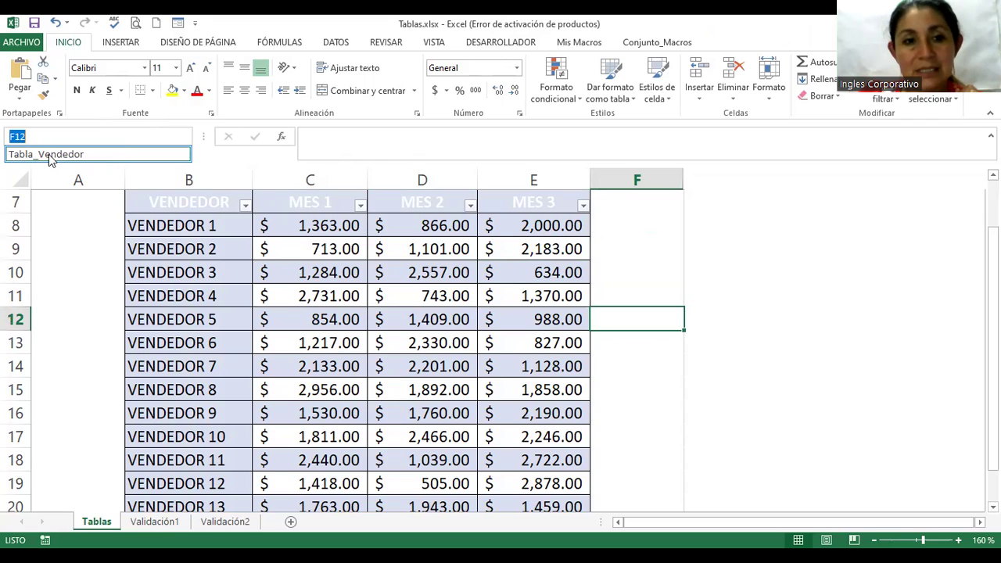
{"action": "left_click", "coordinate": [55, 155]}
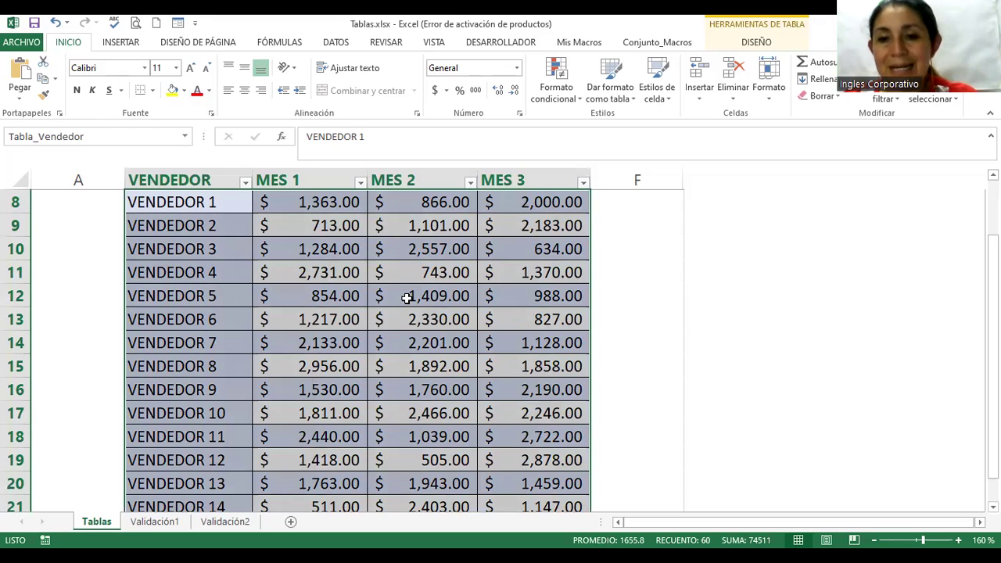
Step: Show the Table Tools Design tab for the sales table named Tabla_Vendedor
{"action": "left_click", "coordinate": [400, 262]}
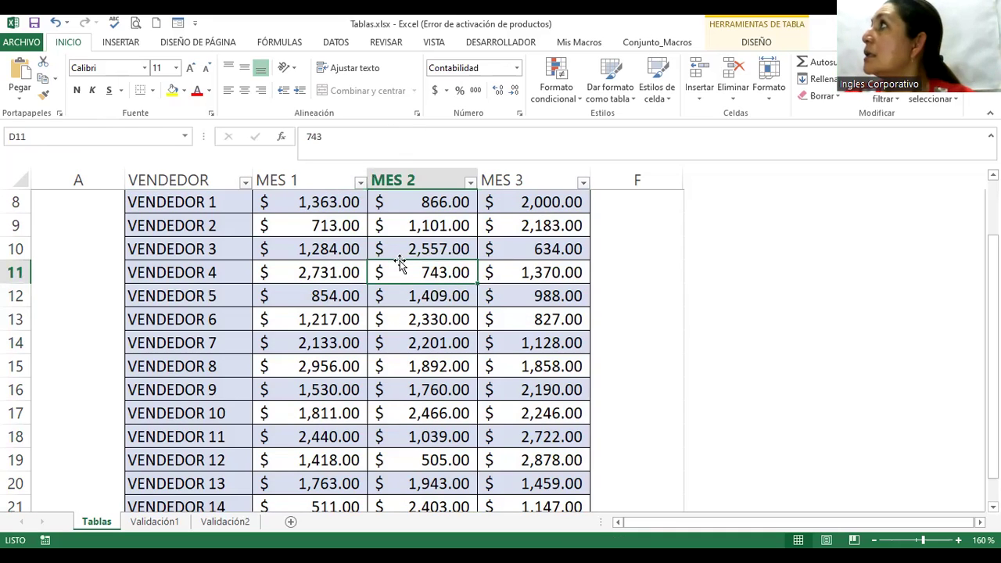
{"action": "left_click", "coordinate": [402, 291]}
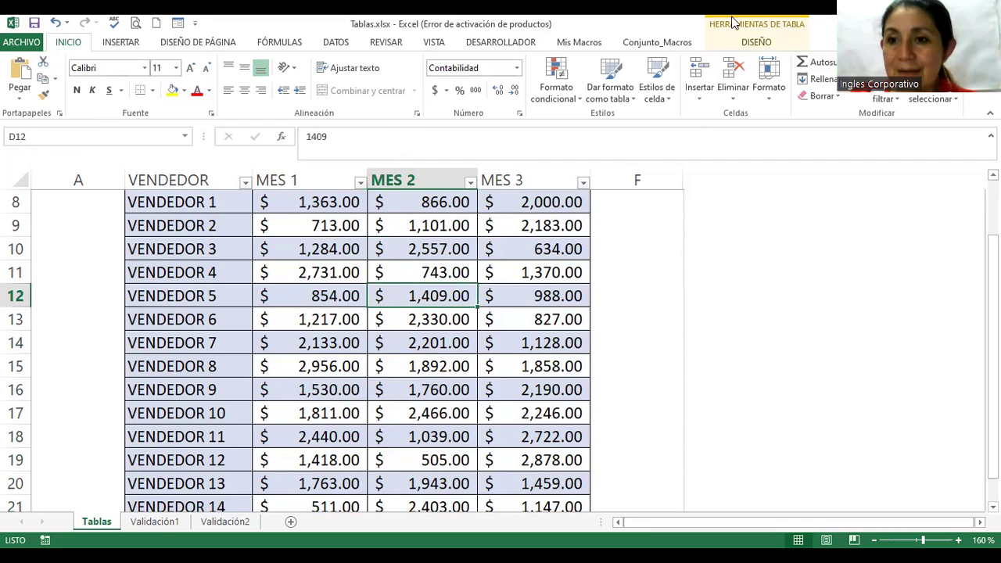
{"action": "left_click", "coordinate": [757, 43]}
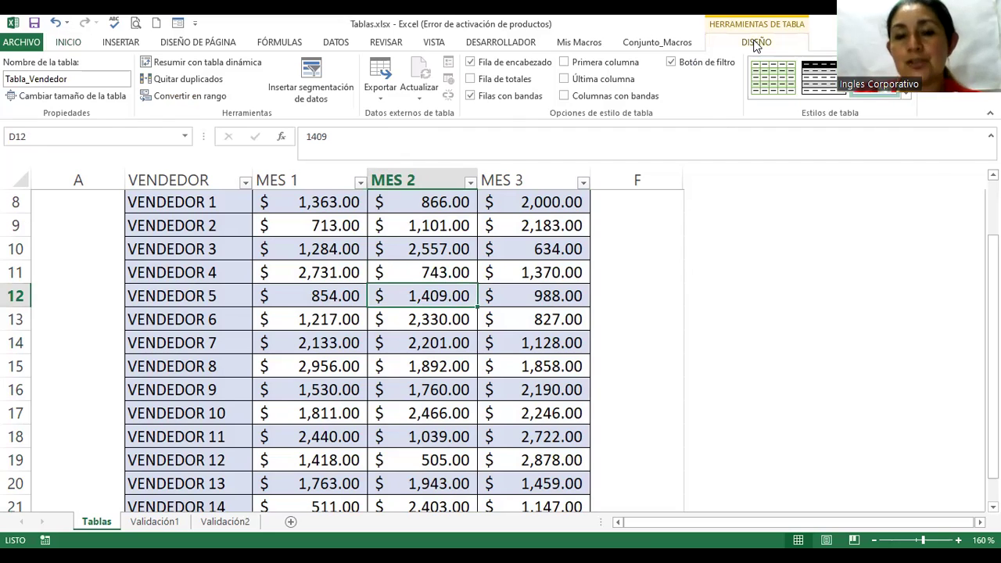
Step: Select a MES 2 cell in the table and browse the available table styles
{"action": "left_click", "coordinate": [472, 273]}
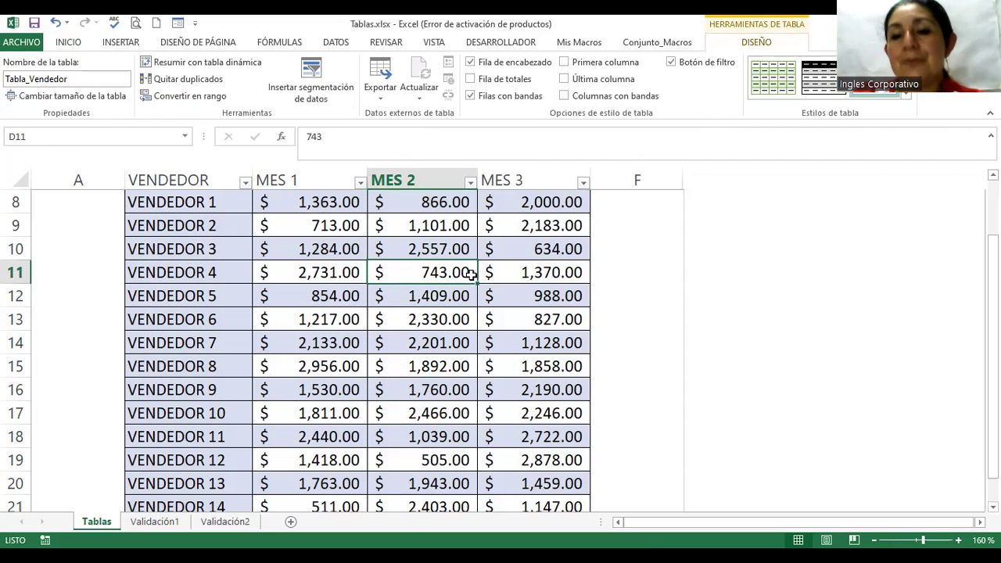
{"action": "scroll", "coordinate": [479, 388], "scroll_direction": "up", "scroll_amount": 3}
{"action": "scroll", "coordinate": [479, 387], "scroll_direction": "down", "scroll_amount": 2}
{"action": "scroll", "coordinate": [479, 387], "scroll_direction": "down", "scroll_amount": 1}
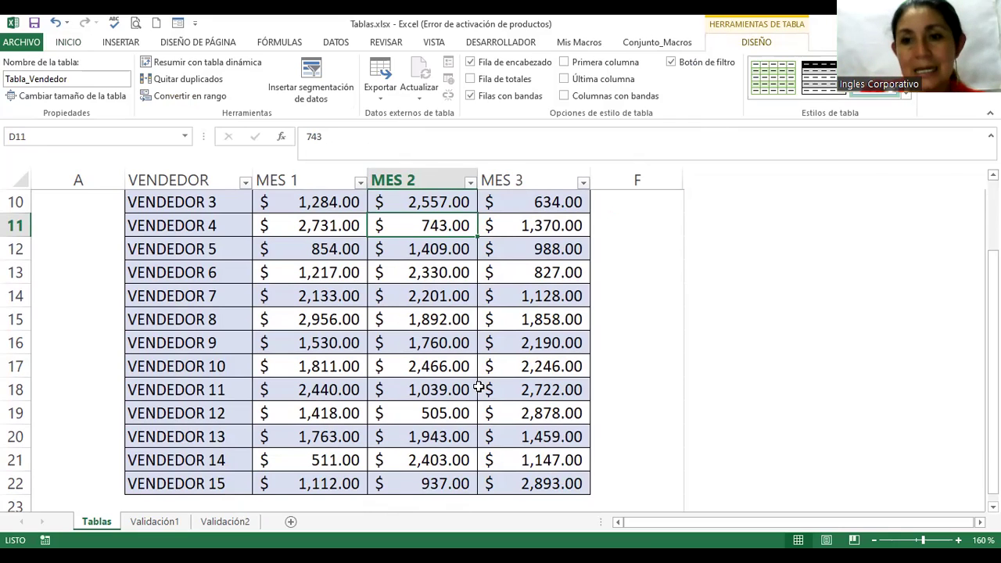
{"action": "left_click", "coordinate": [465, 300]}
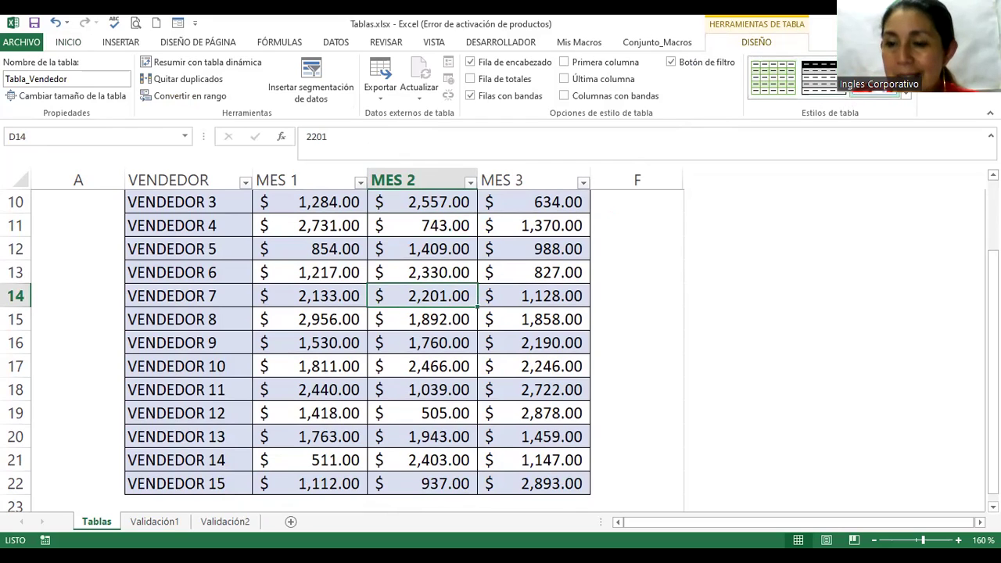
{"action": "left_click", "coordinate": [784, 86]}
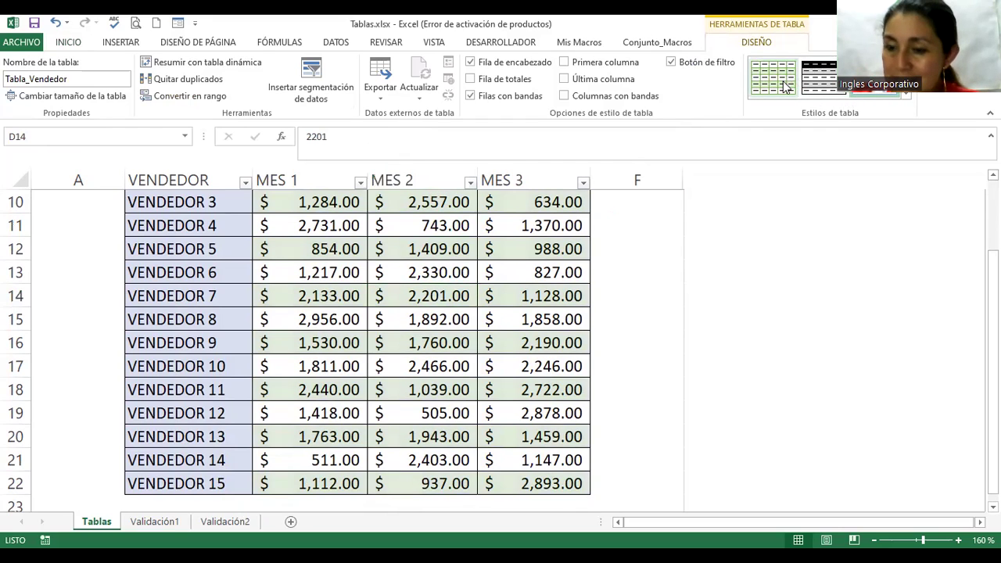
Step: Expand the full table style gallery and close it without applying a style
{"action": "left_click", "coordinate": [907, 95]}
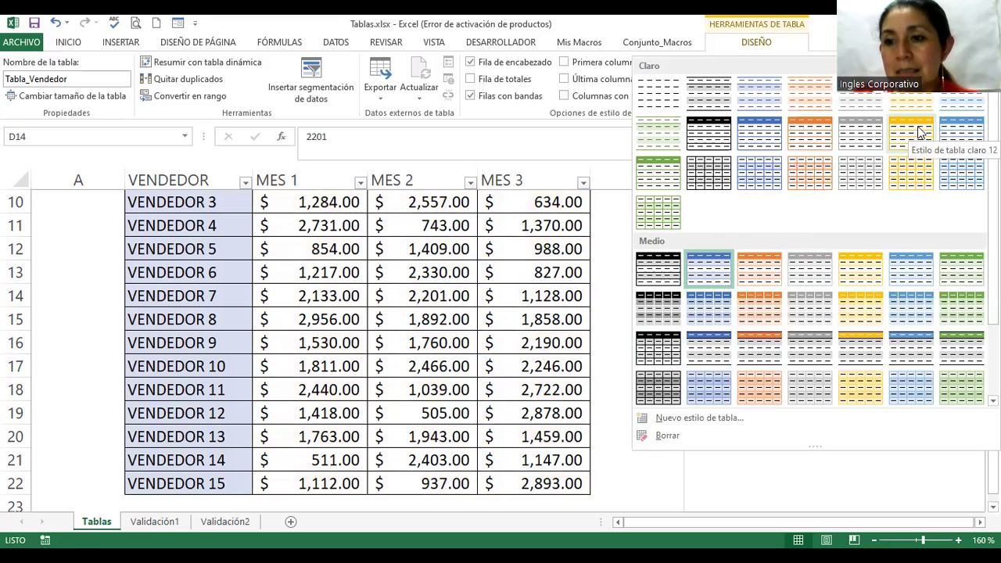
{"action": "left_click", "coordinate": [421, 387]}
{"action": "scroll", "coordinate": [420, 386], "scroll_direction": "up", "scroll_amount": 3}
Step: Pick Tabla_Vendedor from the Name Box to select its full data range
{"action": "scroll", "coordinate": [418, 380], "scroll_direction": "down", "scroll_amount": 1}
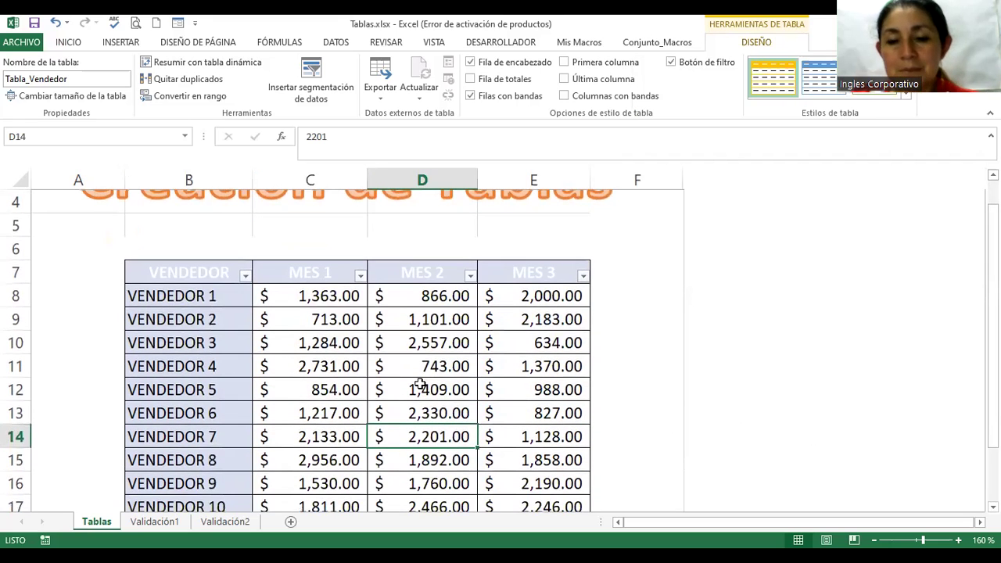
{"action": "scroll", "coordinate": [364, 320], "scroll_direction": "down", "scroll_amount": 2}
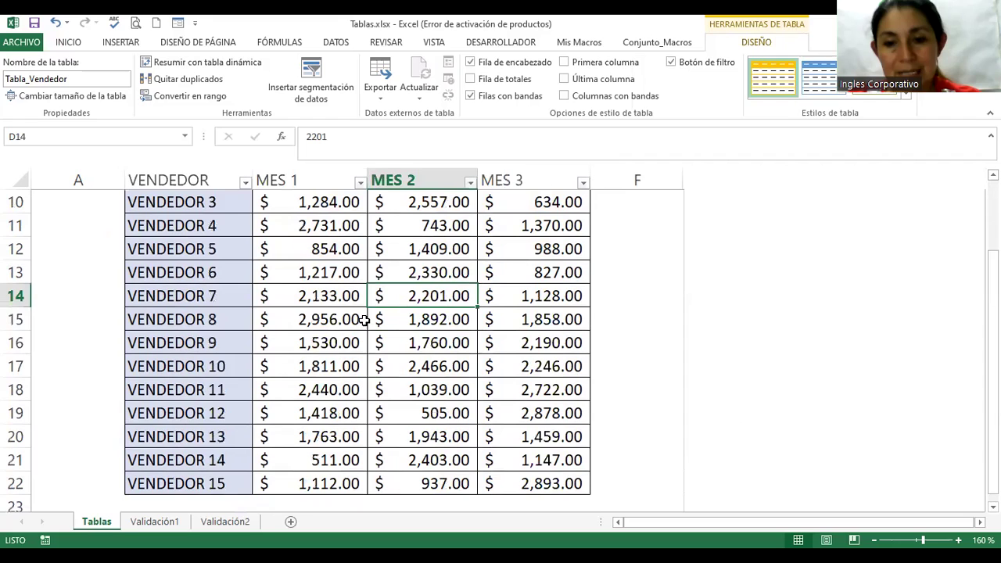
{"action": "left_click", "coordinate": [184, 137]}
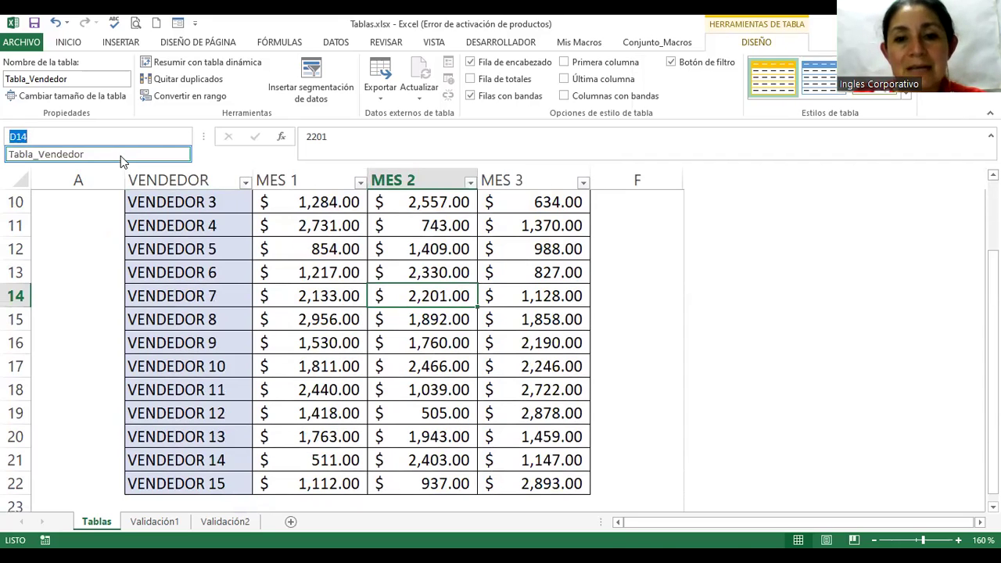
{"action": "left_click", "coordinate": [120, 155]}
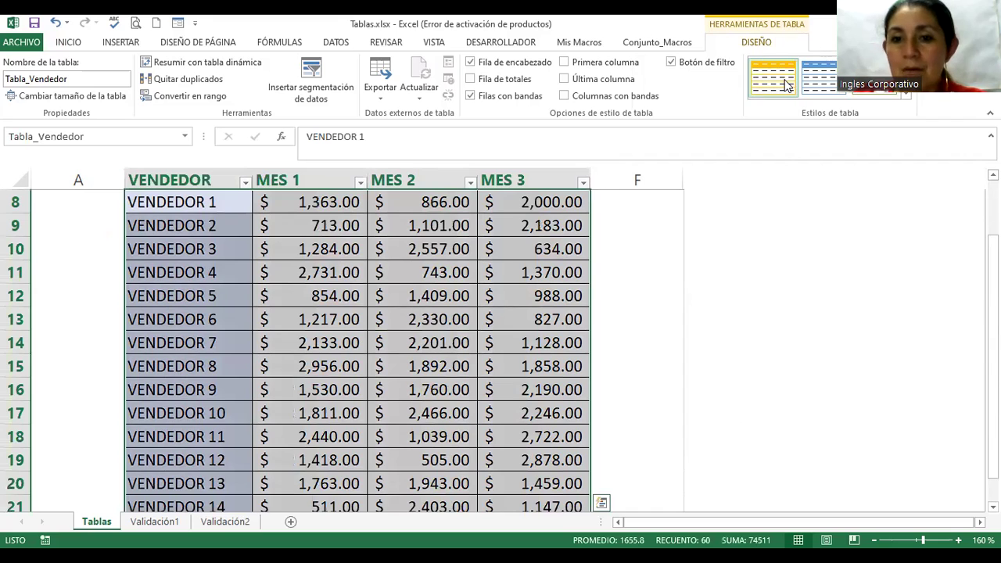
{"action": "scroll", "coordinate": [496, 277], "scroll_direction": "up", "scroll_amount": 3}
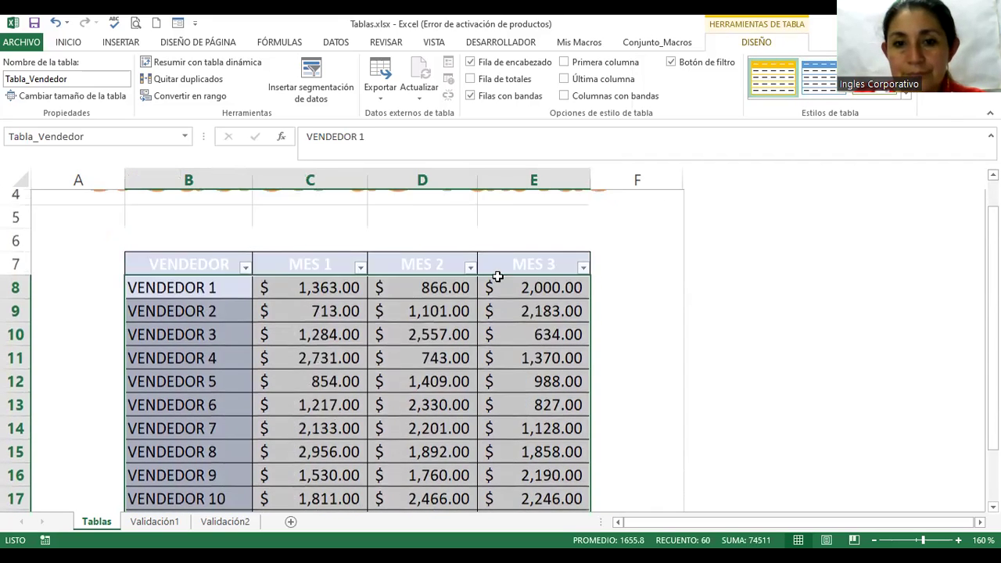
{"action": "scroll", "coordinate": [593, 230], "scroll_direction": "down", "scroll_amount": 2}
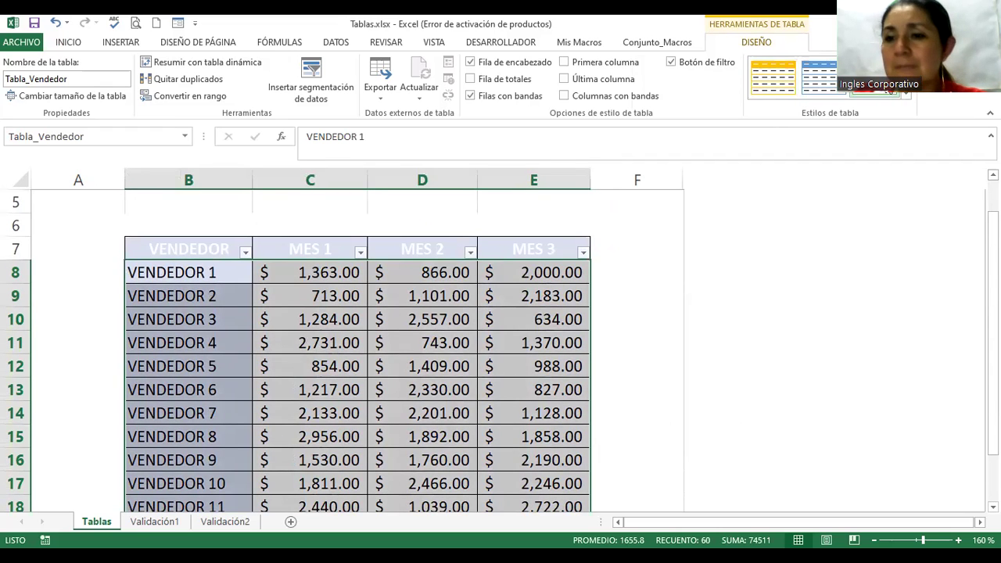
{"action": "left_click", "coordinate": [420, 343]}
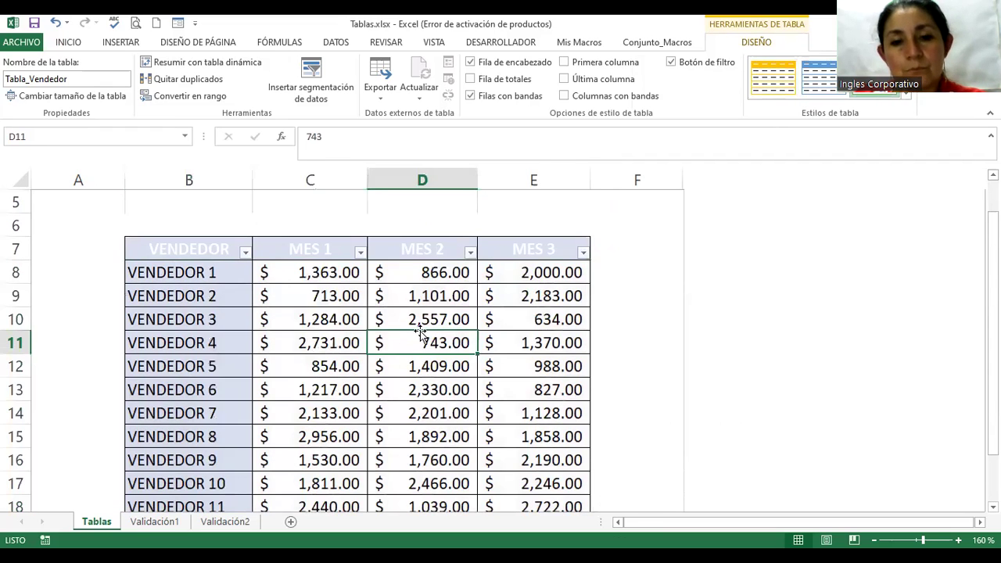
{"action": "scroll", "coordinate": [420, 337], "scroll_direction": "down", "scroll_amount": 2}
{"action": "scroll", "coordinate": [420, 333], "scroll_direction": "down", "scroll_amount": 1}
{"action": "scroll", "coordinate": [420, 333], "scroll_direction": "down", "scroll_amount": 1}
{"action": "scroll", "coordinate": [420, 333], "scroll_direction": "up", "scroll_amount": 1}
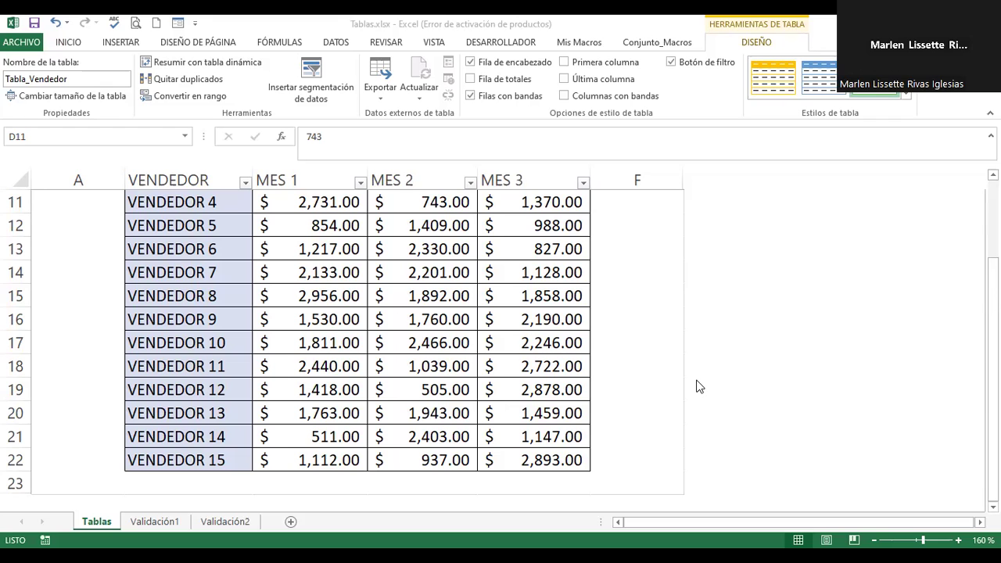
{"action": "scroll", "coordinate": [337, 321], "scroll_direction": "up", "scroll_amount": 2}
{"action": "left_click", "coordinate": [325, 317]}
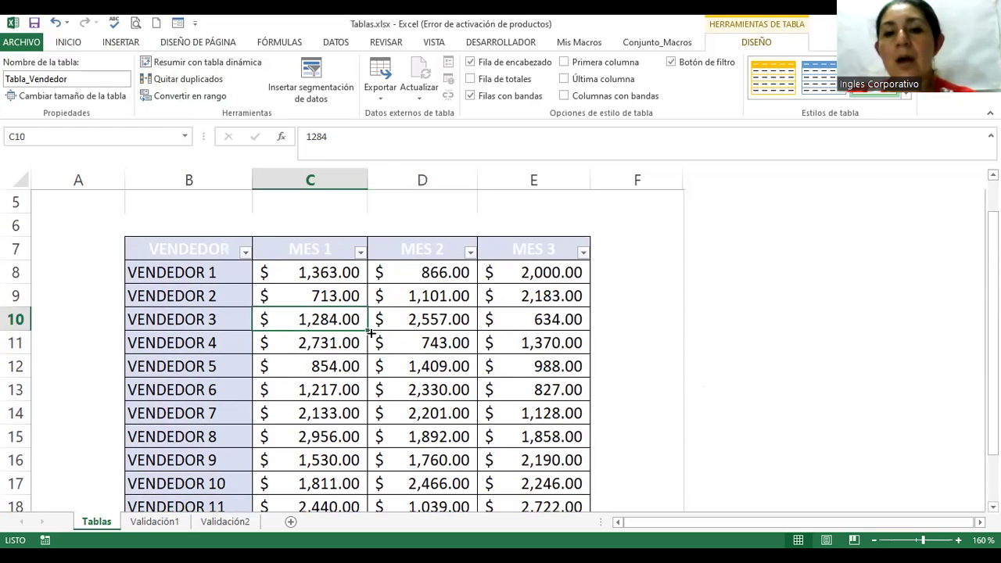
{"action": "scroll", "coordinate": [351, 325], "scroll_direction": "down", "scroll_amount": 2}
{"action": "scroll", "coordinate": [350, 325], "scroll_direction": "down", "scroll_amount": 1}
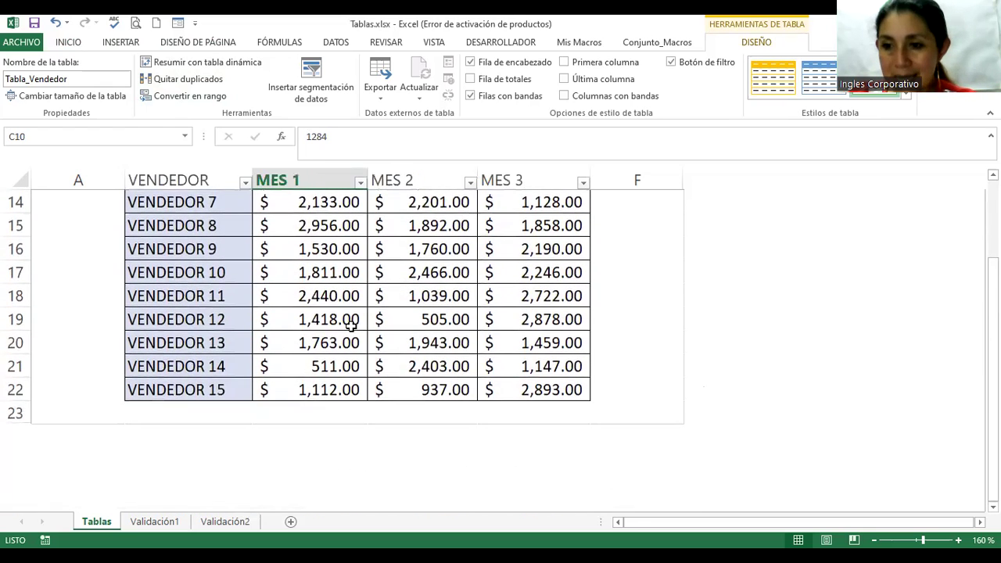
{"action": "scroll", "coordinate": [350, 324], "scroll_direction": "up", "scroll_amount": 1}
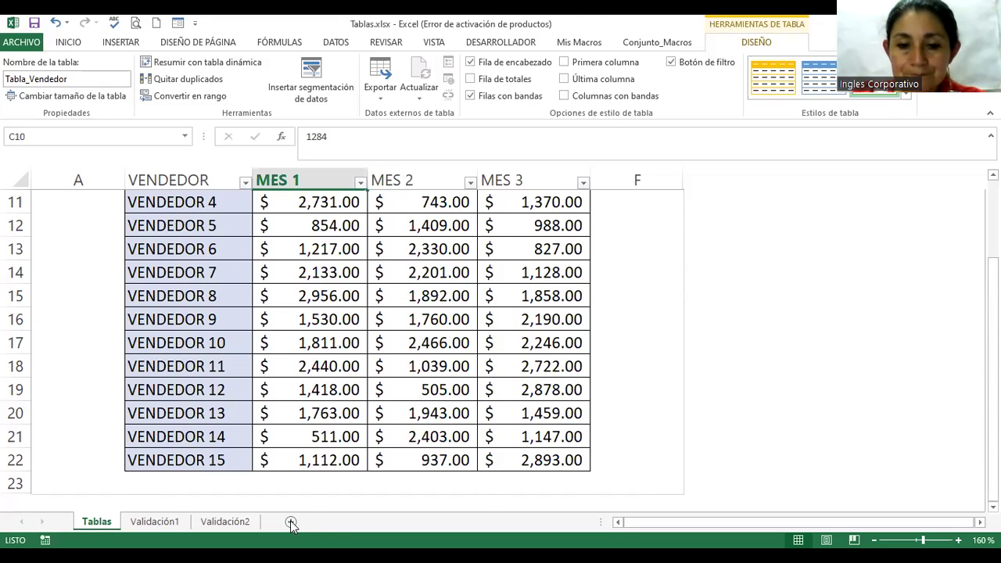
Step: Add a new sheet after Tablas, rename it Tablas2, and select cell C3
{"action": "left_click", "coordinate": [291, 522]}
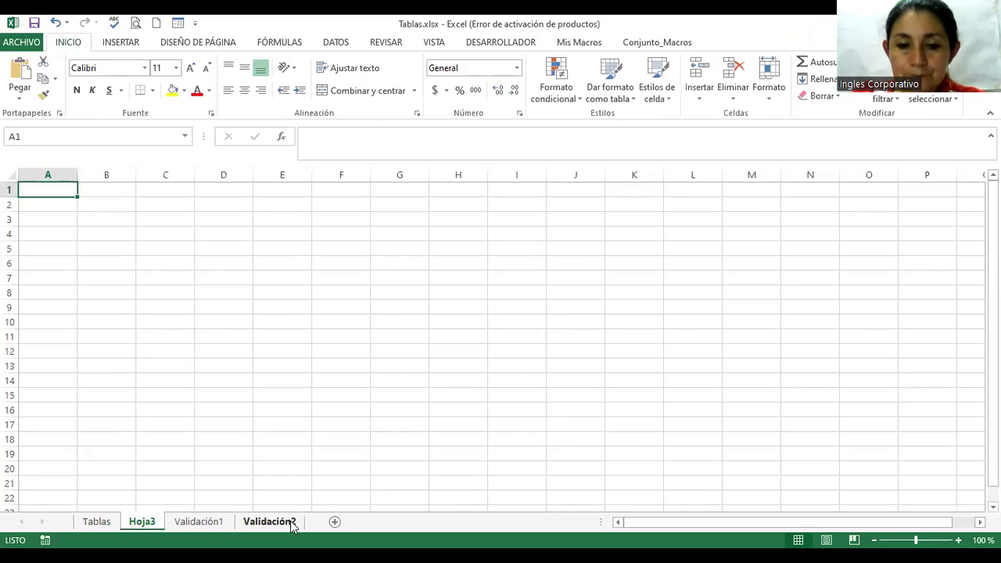
{"action": "double_click", "coordinate": [140, 522]}
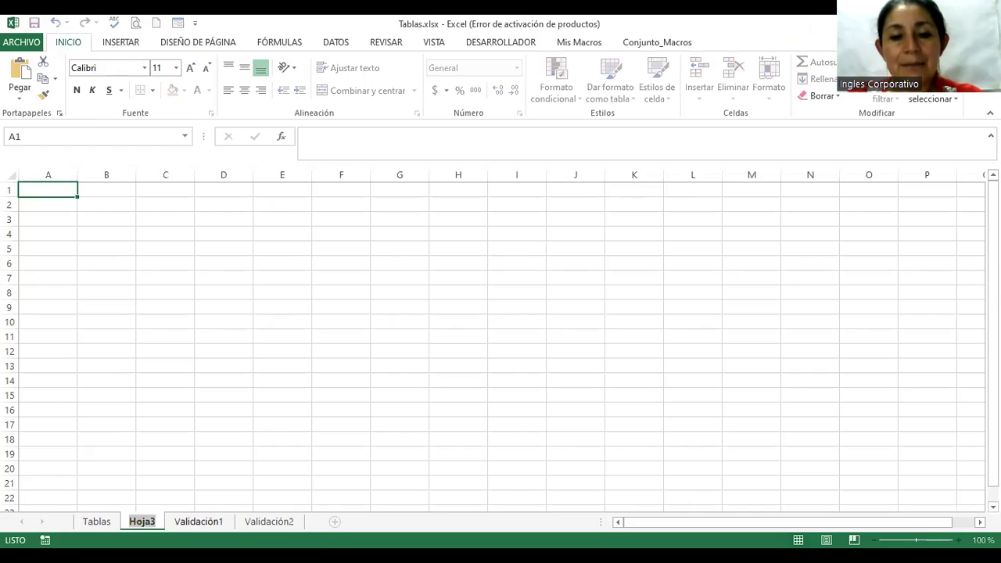
{"action": "type", "text": "Tablas2"}
{"action": "key", "text": "Return"}
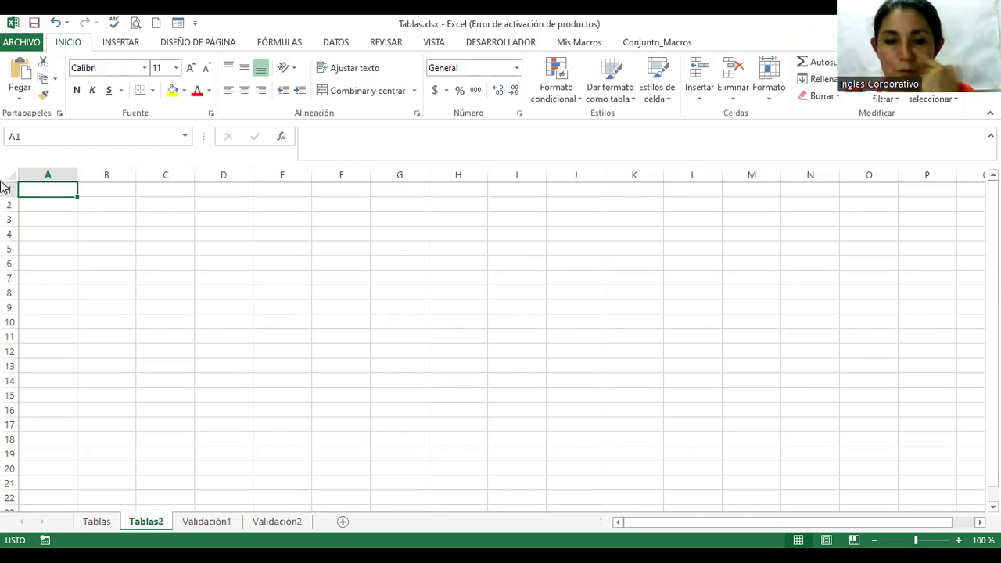
{"action": "left_click", "coordinate": [181, 218]}
{"action": "scroll", "coordinate": [286, 248], "scroll_direction": "up", "scroll_amount": 3, "text": "ctrl"}
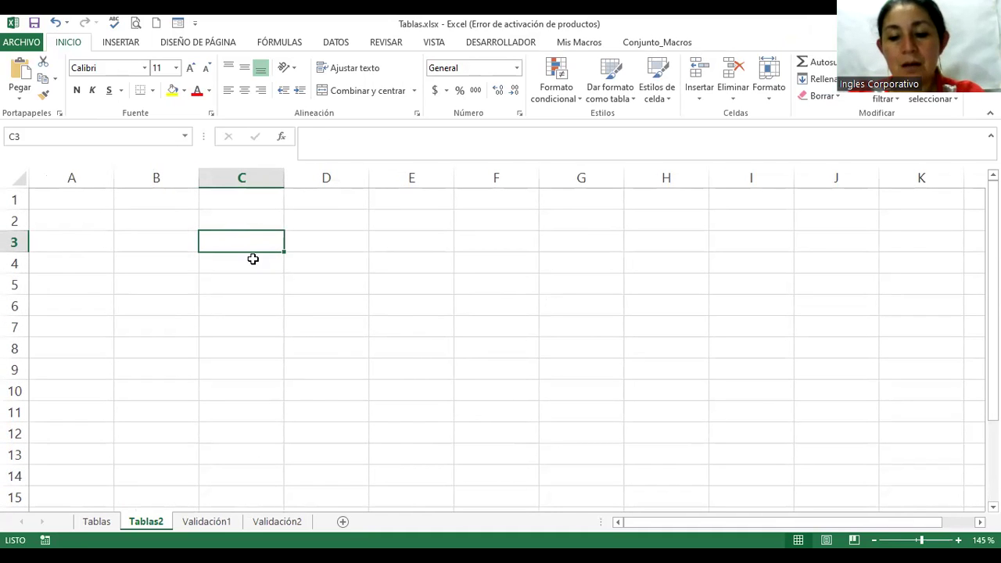
Step: Enter the headings Código, Participante, Materia and Nivel in C3 through F3
{"action": "type", "text": "Código"}
{"action": "key", "text": "Tab"}
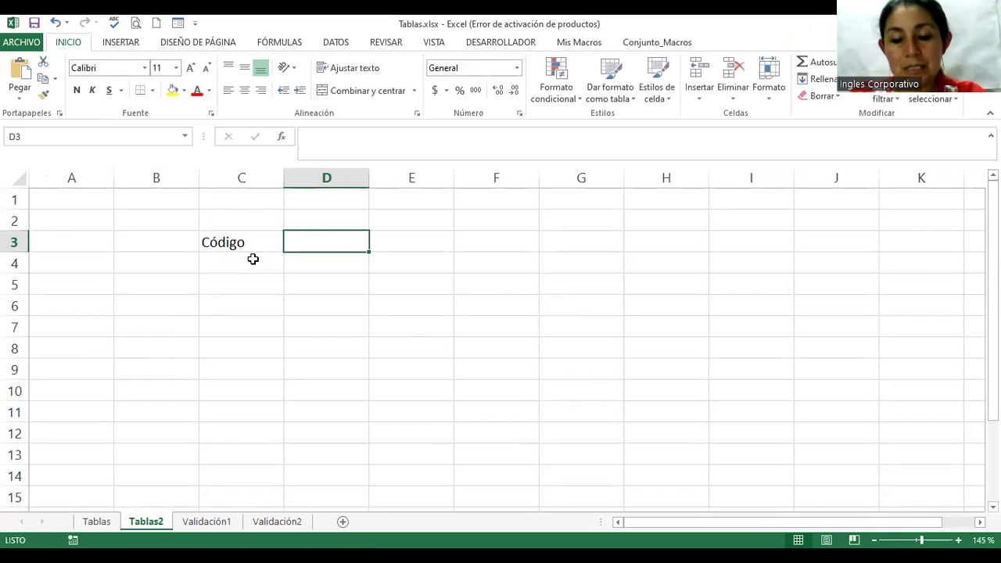
{"action": "left_click", "coordinate": [253, 258], "text": "shift"}
{"action": "type", "text": "P"}
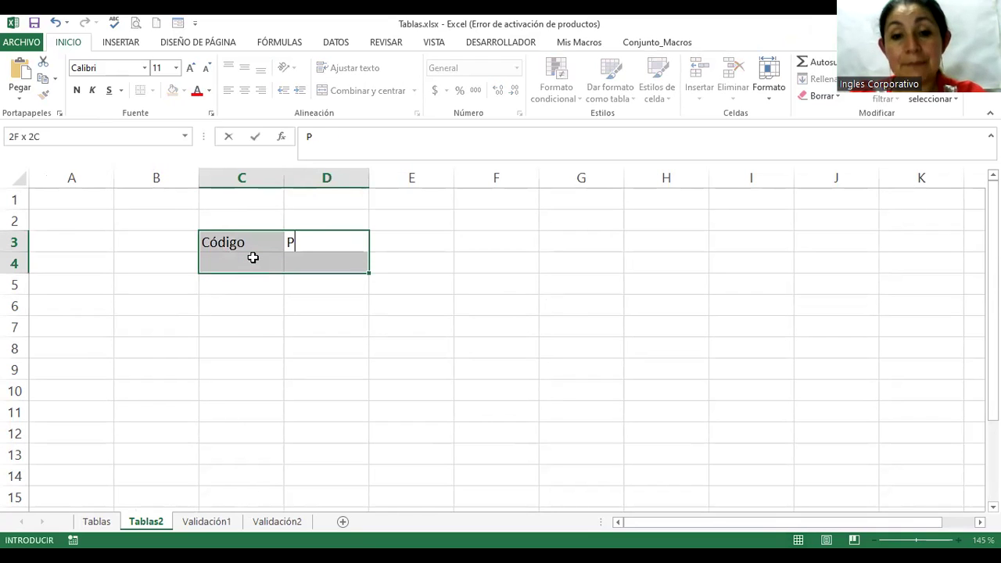
{"action": "type", "text": "articipante"}
{"action": "key", "text": "Right"}
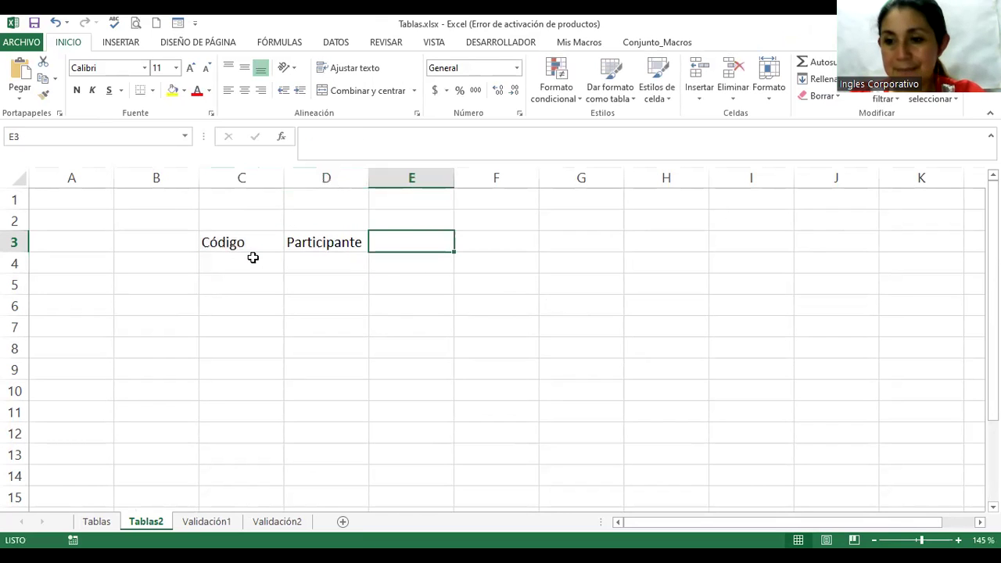
{"action": "type", "text": "Materia"}
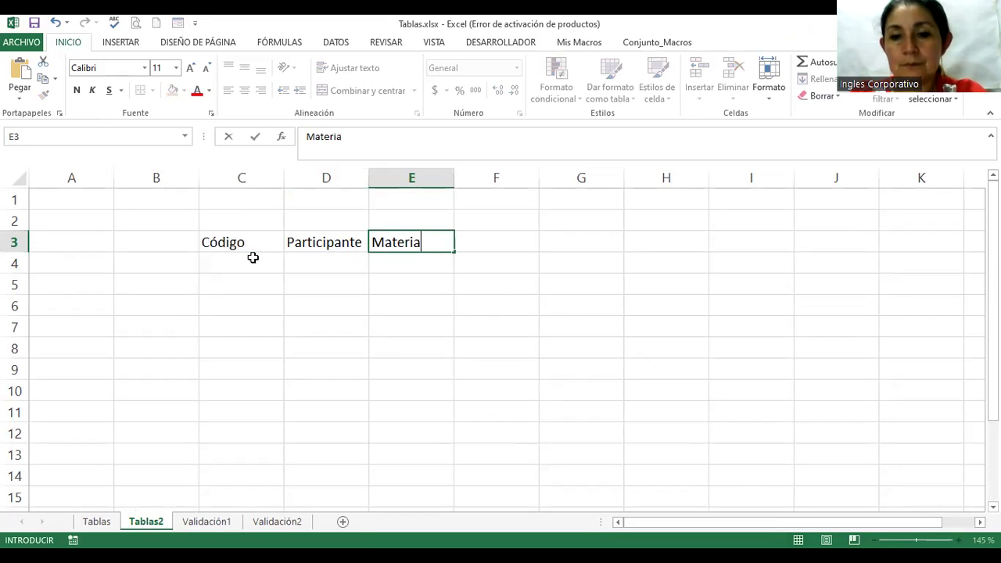
{"action": "key", "text": "Right"}
{"action": "type", "text": "Nivel"}
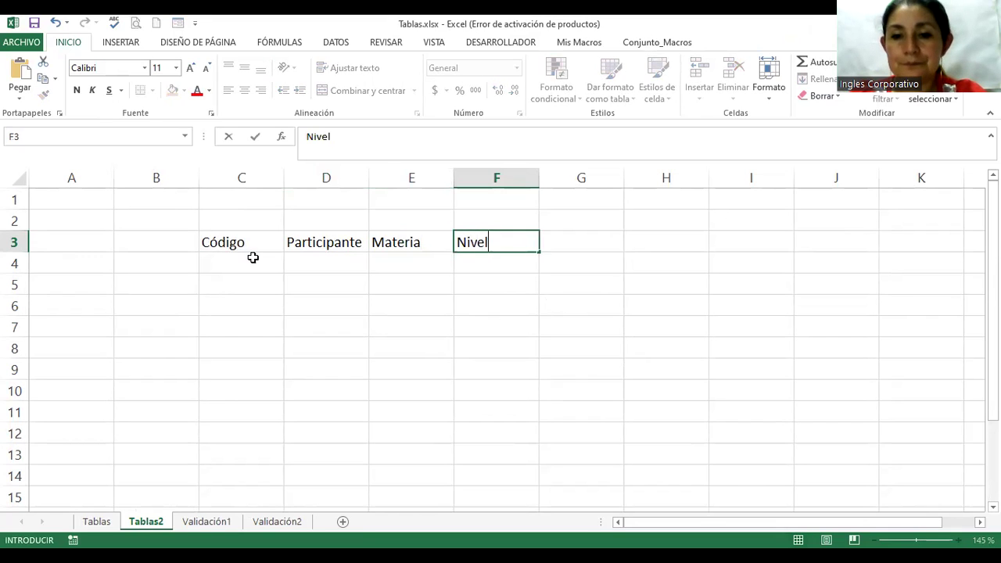
{"action": "key", "text": "Right"}
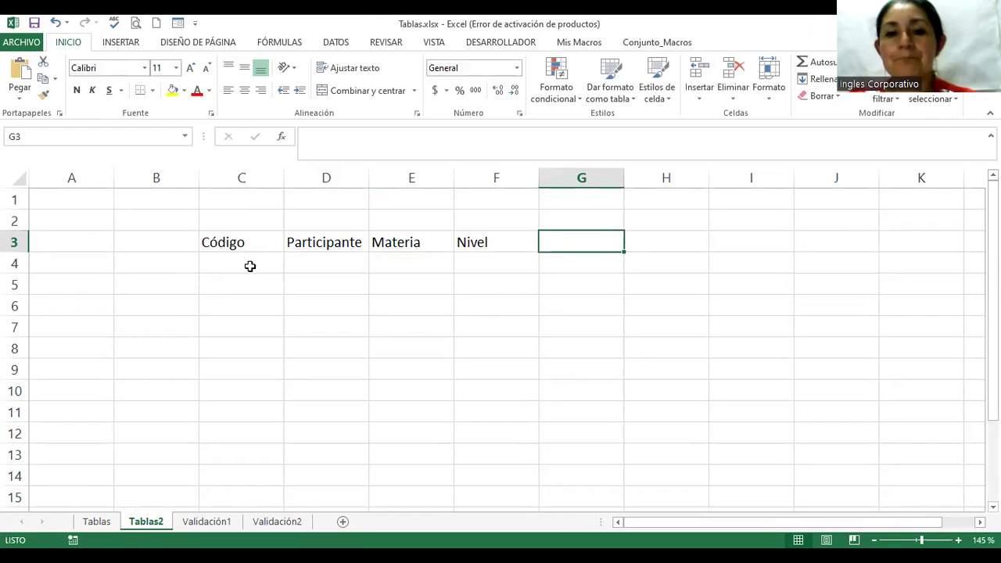
Step: Select C4, then each of the four heading cells in turn, ending on D2
{"action": "left_click", "coordinate": [248, 267]}
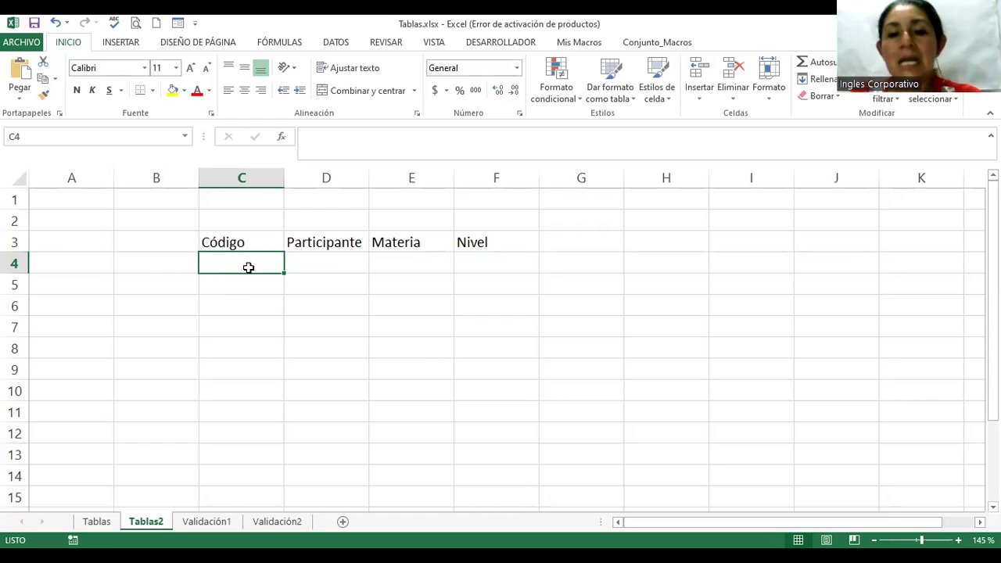
{"action": "left_click", "coordinate": [229, 239]}
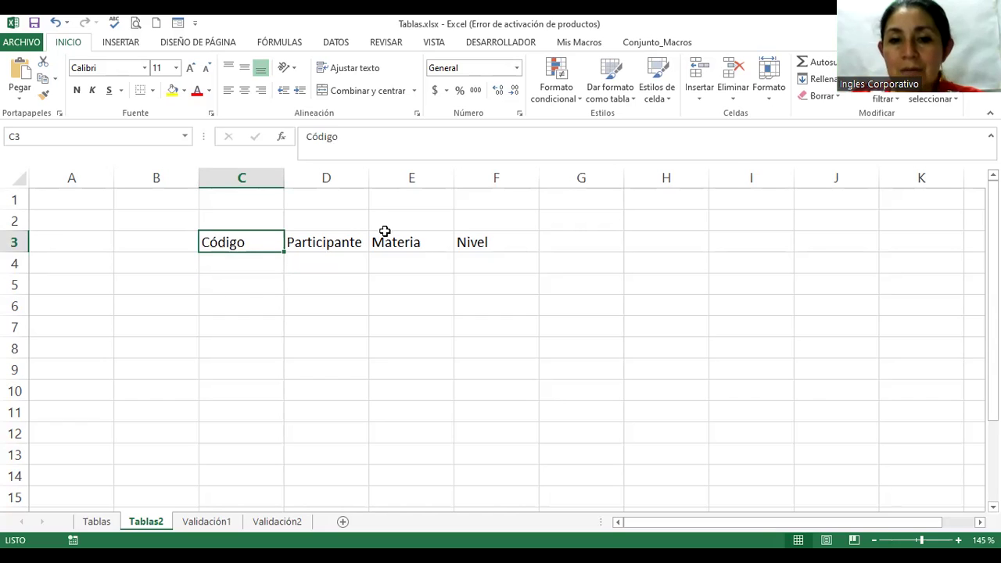
{"action": "left_click", "coordinate": [322, 239]}
{"action": "left_click", "coordinate": [394, 242]}
{"action": "left_click", "coordinate": [462, 237]}
{"action": "left_click", "coordinate": [331, 226]}
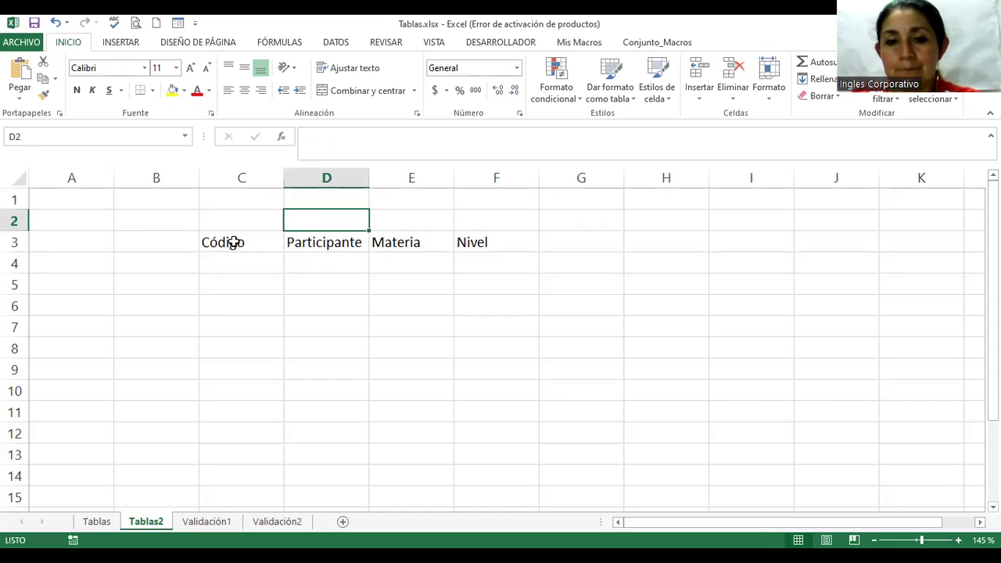
Step: Format C3:F15 as a table with headers using Insertar > Tabla
{"action": "mouse_move", "coordinate": [234, 243]}
{"action": "left_mouse_down"}
{"action": "mouse_move", "coordinate": [398, 249]}
{"action": "mouse_move", "coordinate": [481, 354]}
{"action": "mouse_move", "coordinate": [474, 495]}
{"action": "left_mouse_up"}
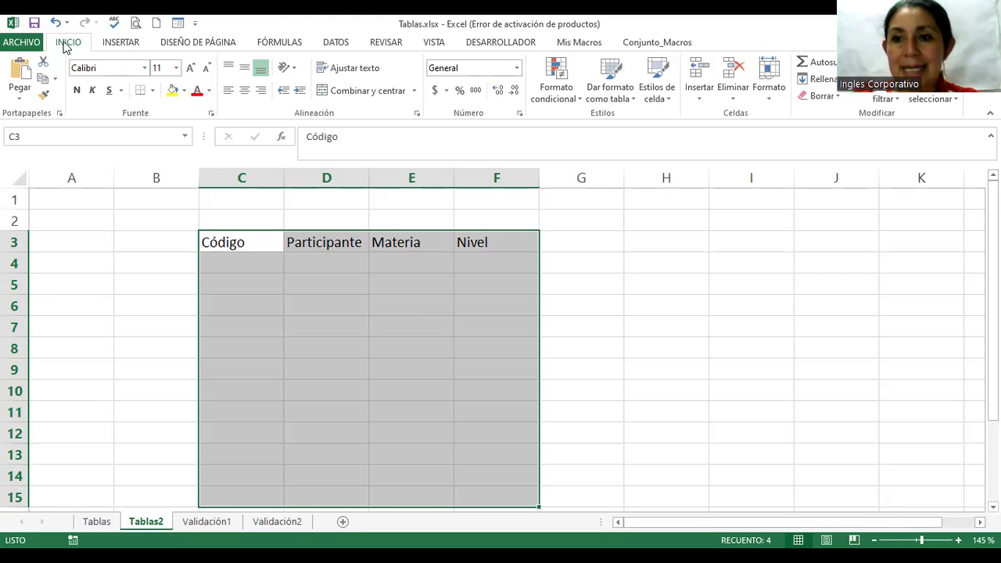
{"action": "left_click", "coordinate": [122, 44]}
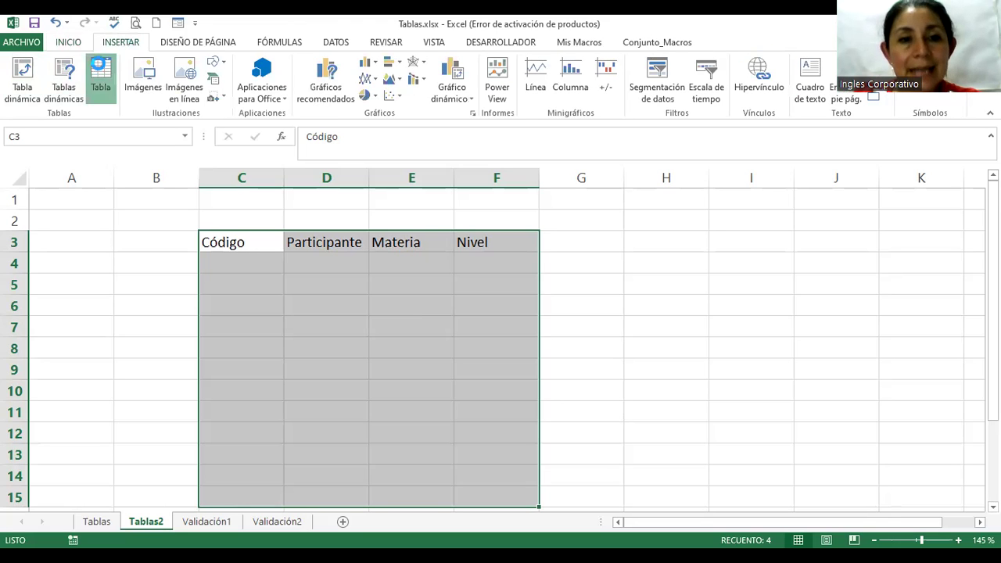
{"action": "left_click", "coordinate": [102, 68]}
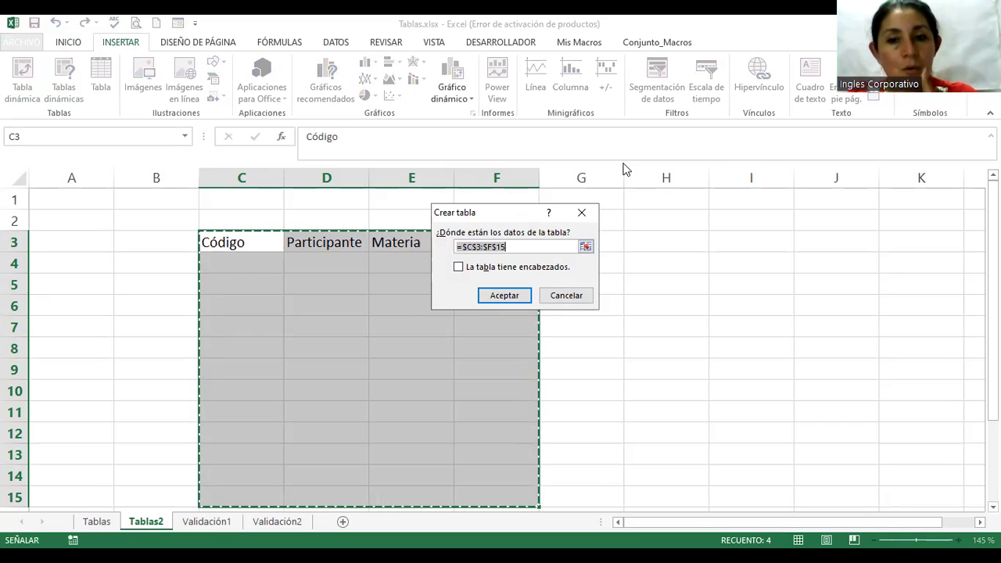
{"action": "left_click_drag", "start_coordinate": [515, 217], "coordinate": [669, 173]}
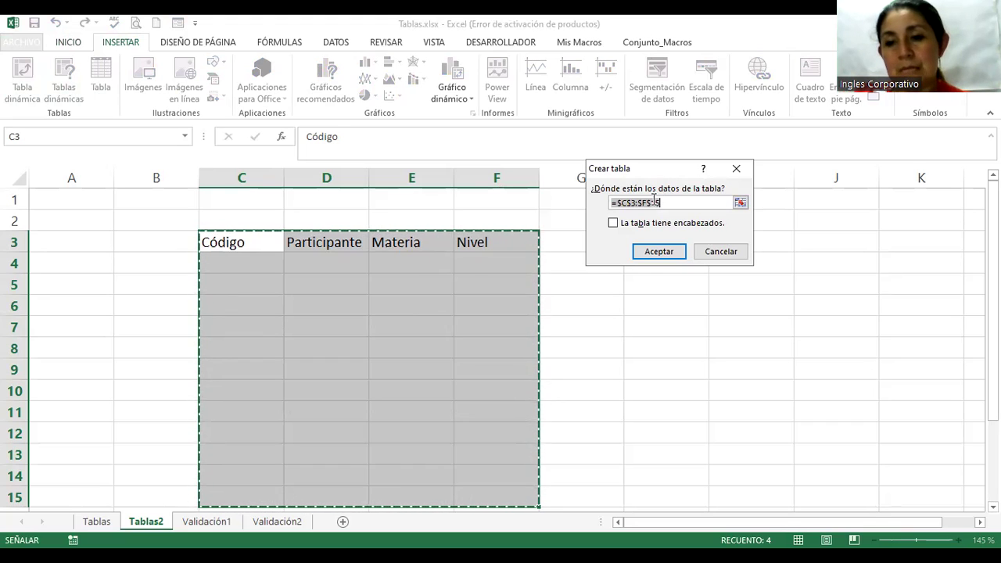
{"action": "left_click", "coordinate": [614, 224]}
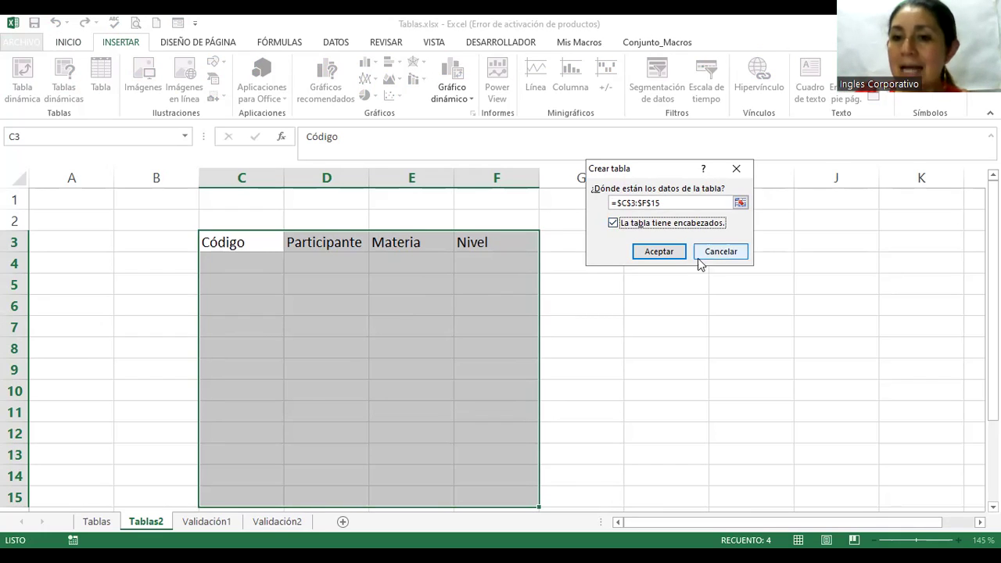
{"action": "left_click", "coordinate": [667, 252]}
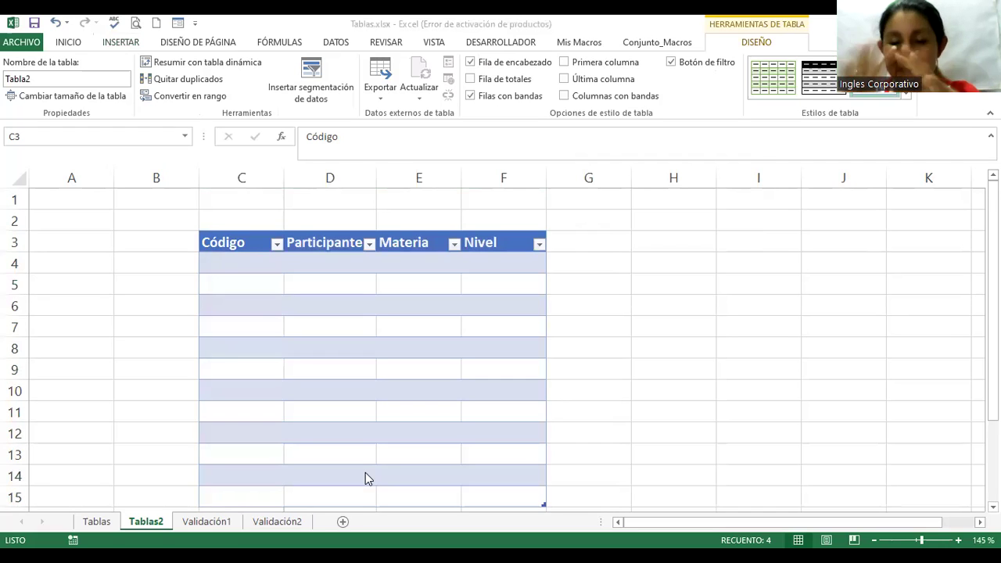
Step: Enter code 1020 in C4 and fill it down through C15
{"action": "left_click", "coordinate": [223, 264]}
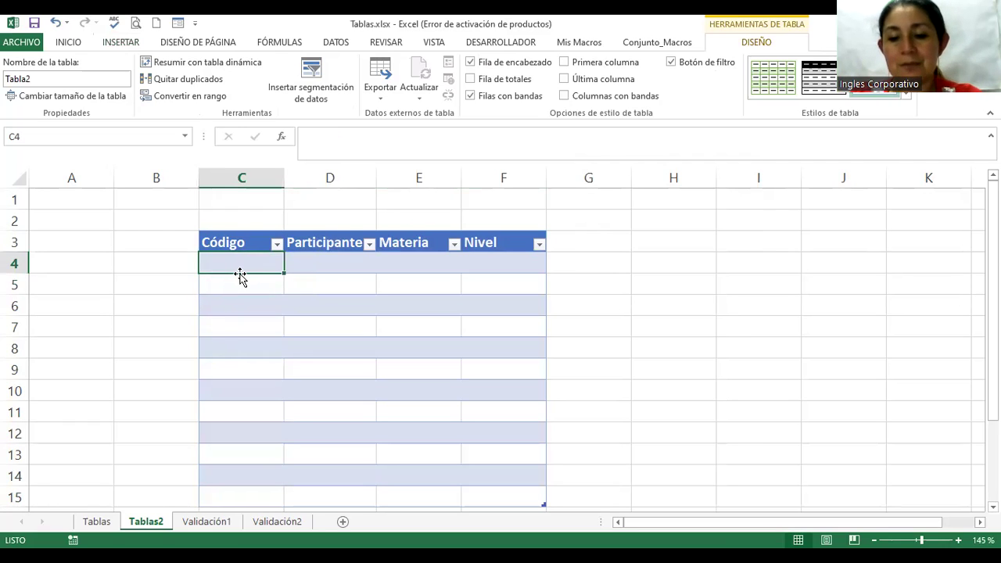
{"action": "type", "text": "1020"}
{"action": "key", "text": "Return"}
{"action": "left_click", "coordinate": [239, 266]}
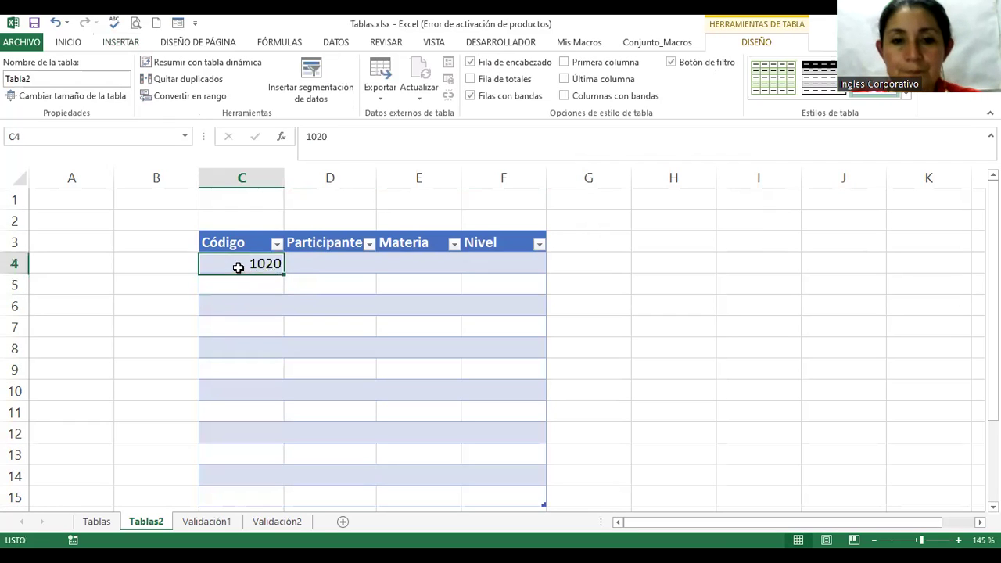
{"action": "left_click_drag", "start_coordinate": [284, 268], "coordinate": [288, 303]}
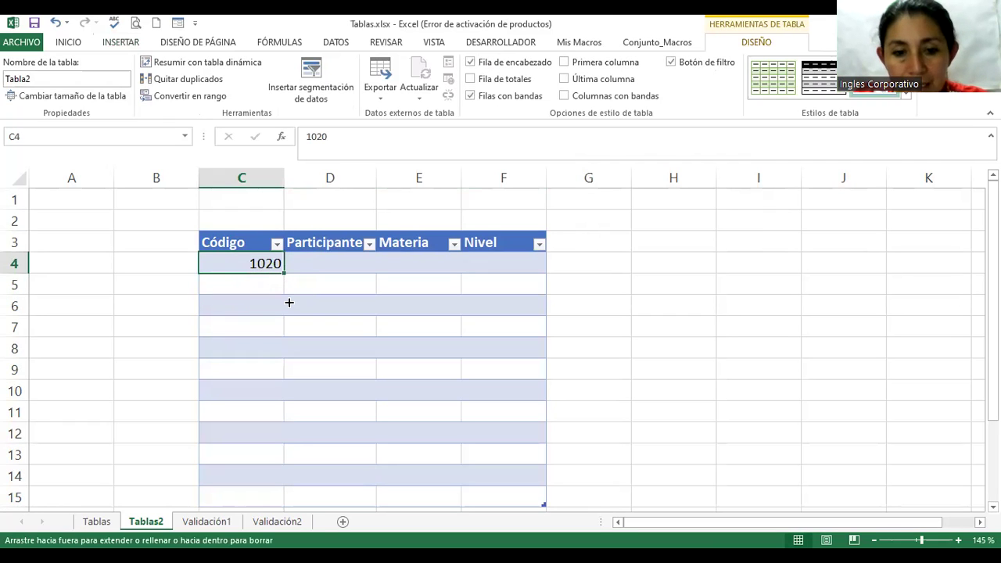
{"action": "left_click_drag", "start_coordinate": [290, 506], "coordinate": [289, 504]}
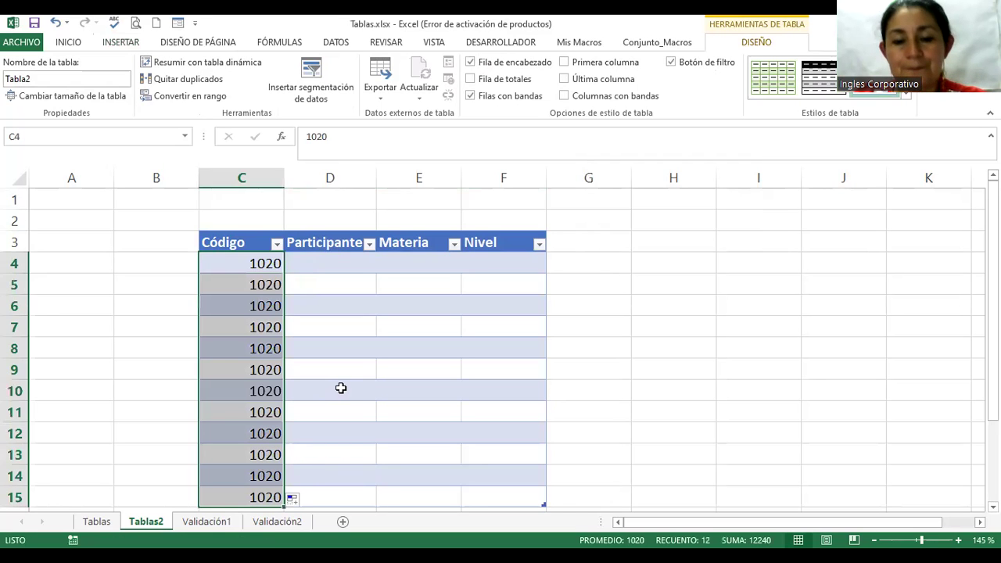
{"action": "scroll", "coordinate": [341, 388], "scroll_direction": "down", "scroll_amount": 1}
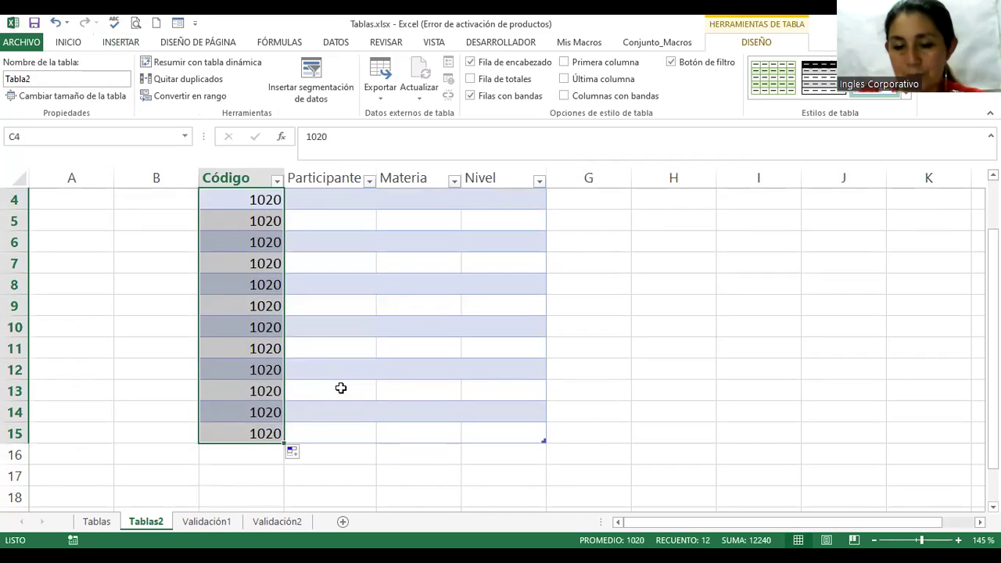
{"action": "scroll", "coordinate": [341, 388], "scroll_direction": "up", "scroll_amount": 1}
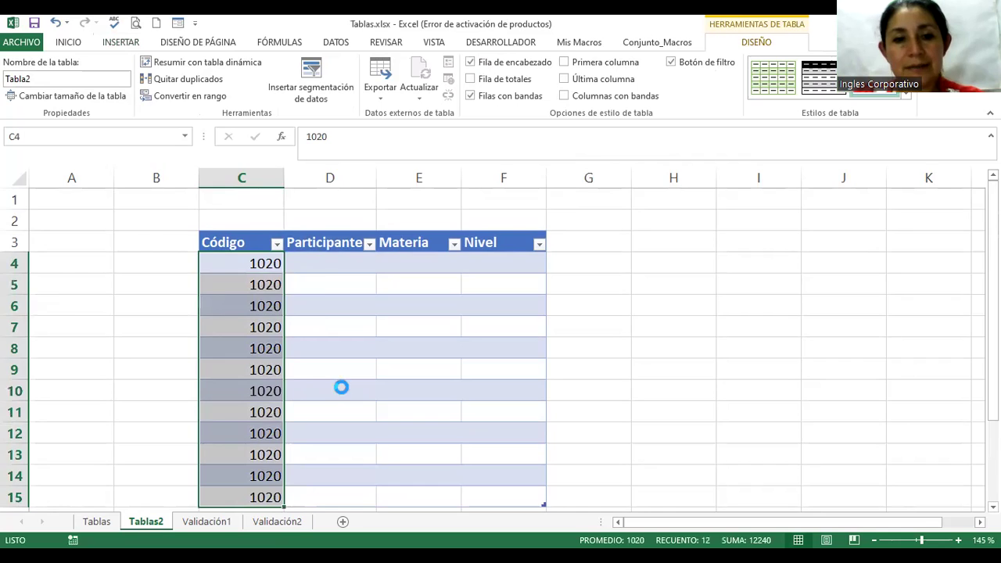
{"action": "scroll", "coordinate": [341, 388], "scroll_direction": "down", "scroll_amount": 2, "text": "ctrl"}
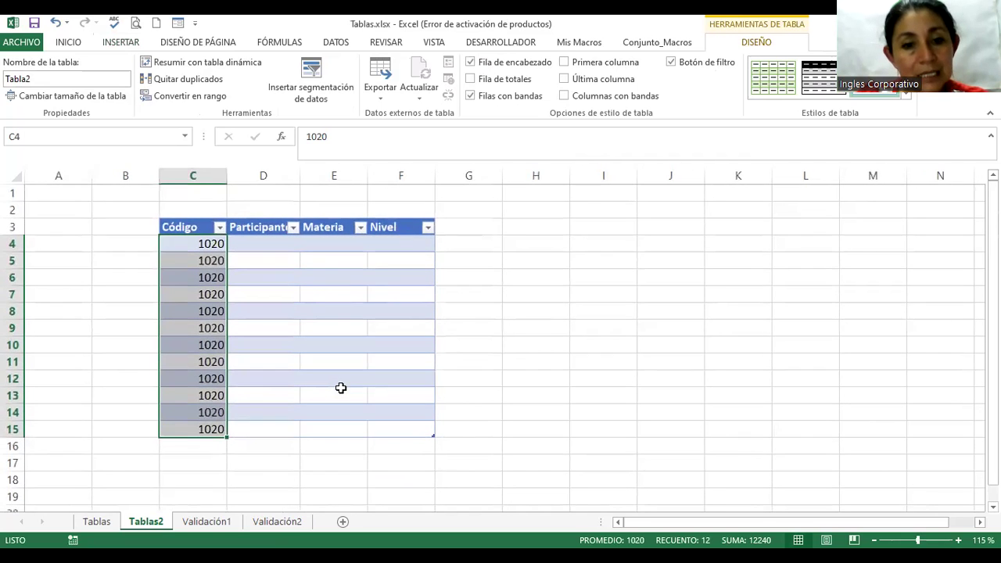
{"action": "scroll", "coordinate": [341, 387], "scroll_direction": "up", "scroll_amount": 1, "text": "ctrl"}
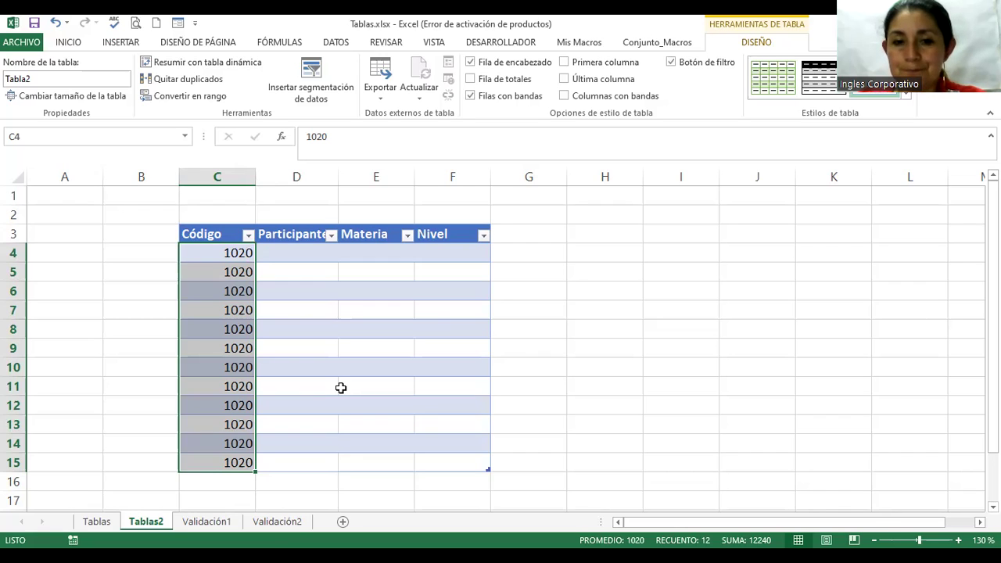
Step: Fill D4:D15 with Participante1 to Participante12 and autofit column D's width
{"action": "left_click", "coordinate": [304, 247]}
{"action": "type", "text": "Participante1"}
{"action": "key", "text": "Return"}
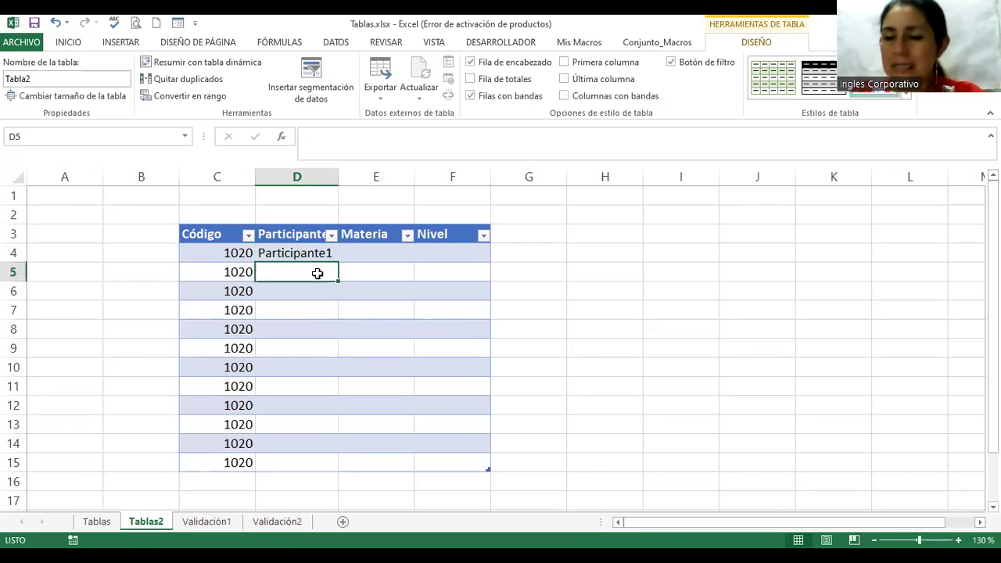
{"action": "left_click", "coordinate": [298, 255]}
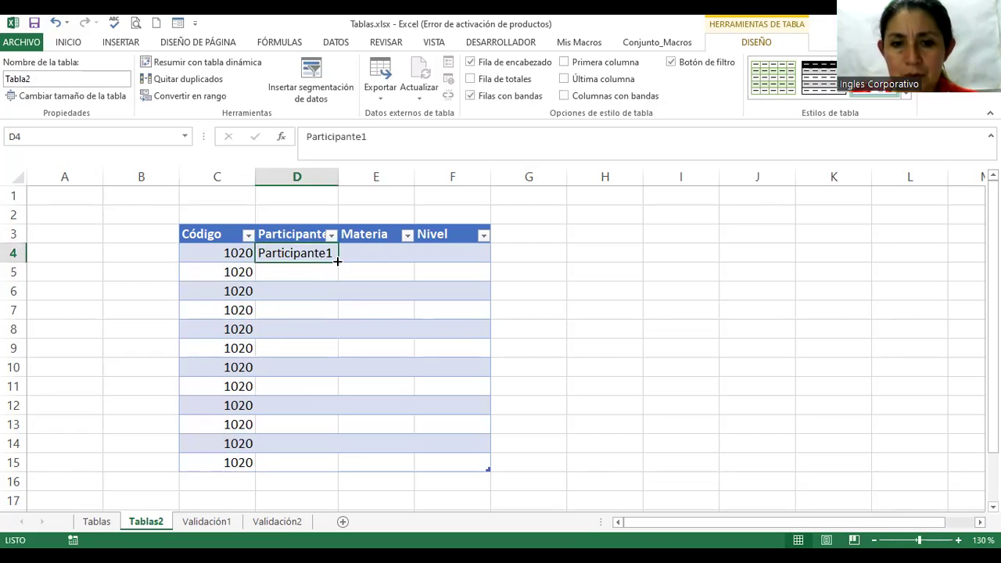
{"action": "left_click_drag", "start_coordinate": [338, 262], "coordinate": [338, 270]}
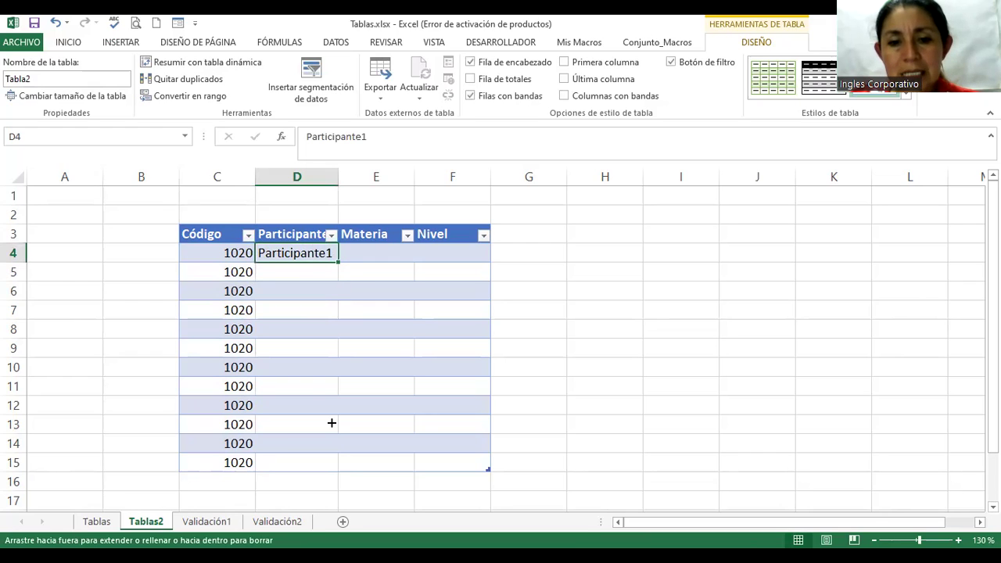
{"action": "left_click_drag", "start_coordinate": [331, 464], "coordinate": [331, 467]}
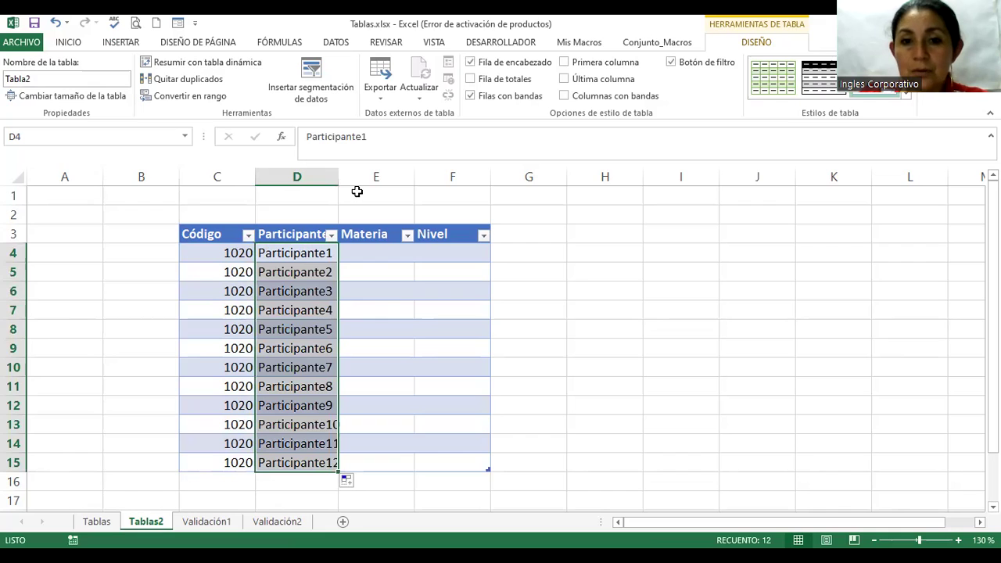
{"action": "double_click", "coordinate": [349, 180]}
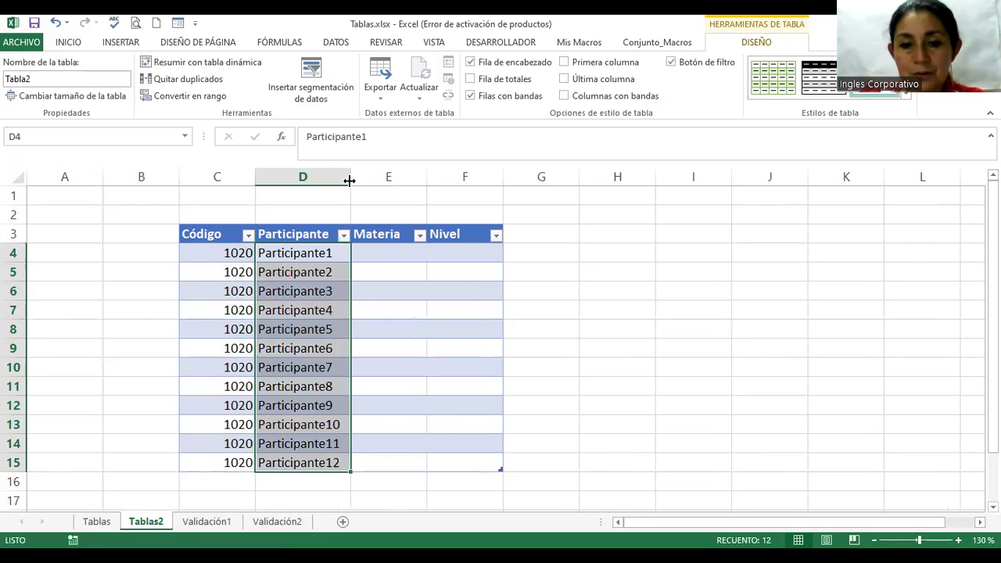
Step: Give row 4 Materia Informática and Nivel 3
{"action": "left_click", "coordinate": [389, 254]}
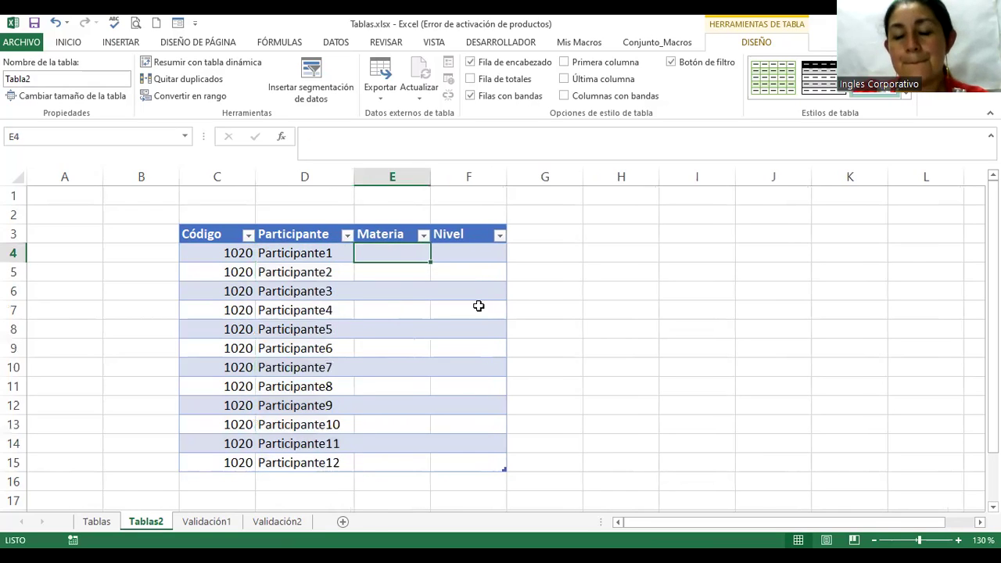
{"action": "type", "text": "Informática"}
{"action": "key", "text": "Tab"}
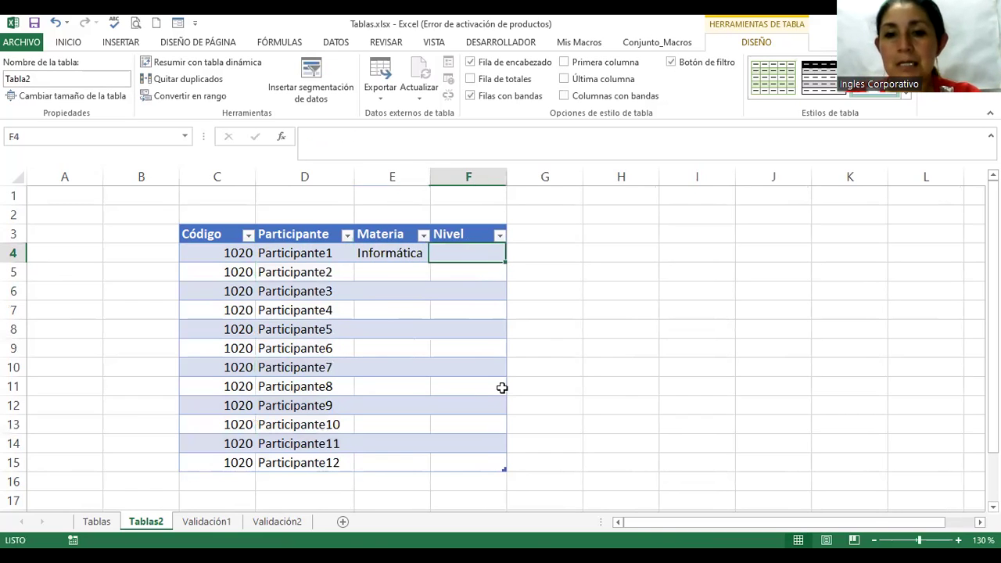
{"action": "type", "text": "3"}
{"action": "key", "text": "Return"}
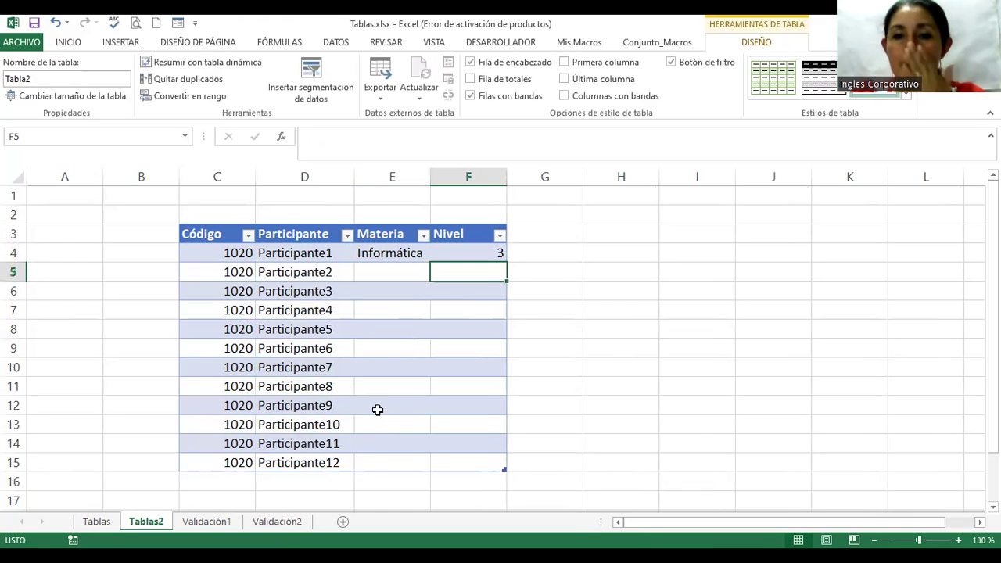
{"action": "scroll", "coordinate": [377, 410], "scroll_direction": "down", "scroll_amount": 1}
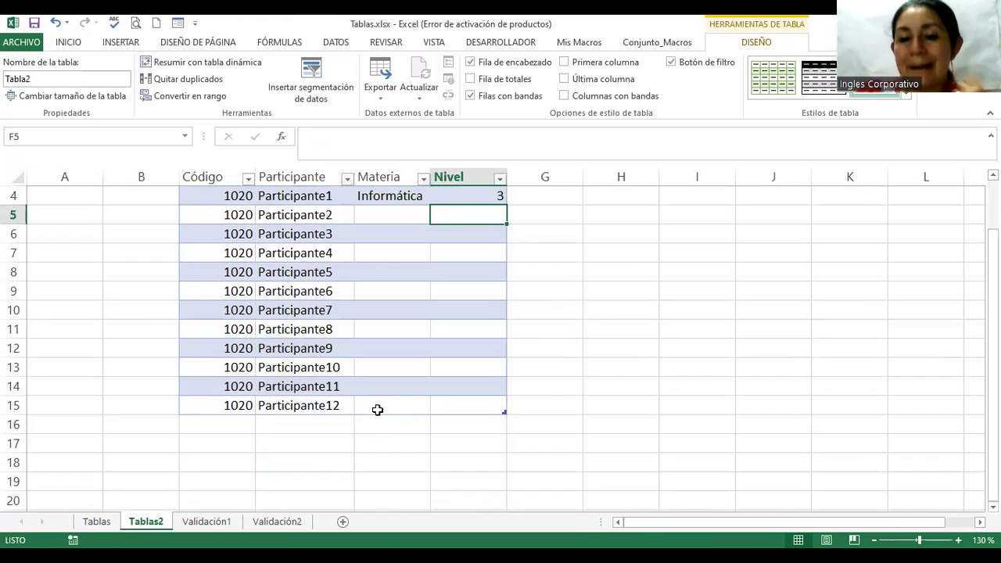
{"action": "scroll", "coordinate": [377, 410], "scroll_direction": "up", "scroll_amount": 1}
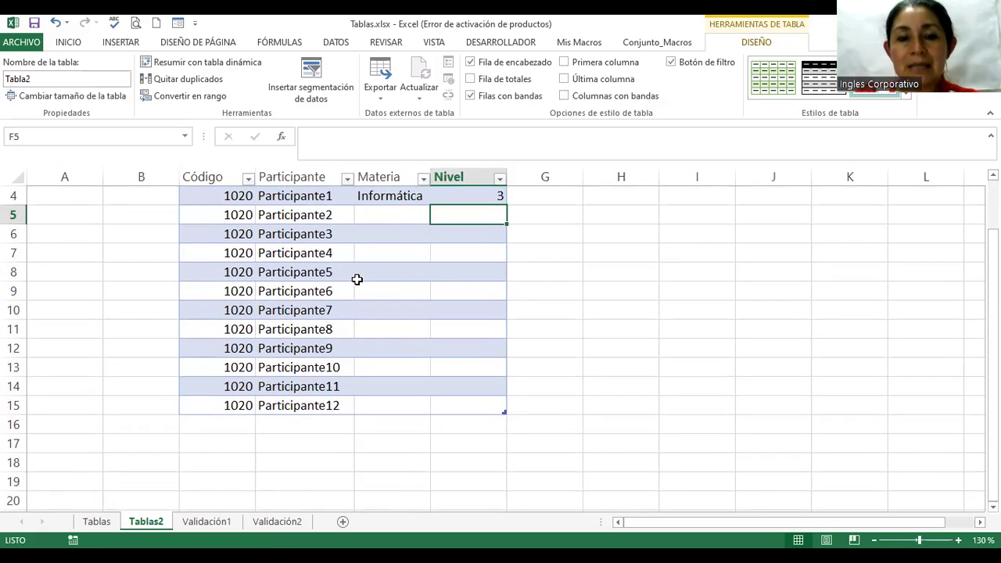
{"action": "left_click", "coordinate": [231, 260]}
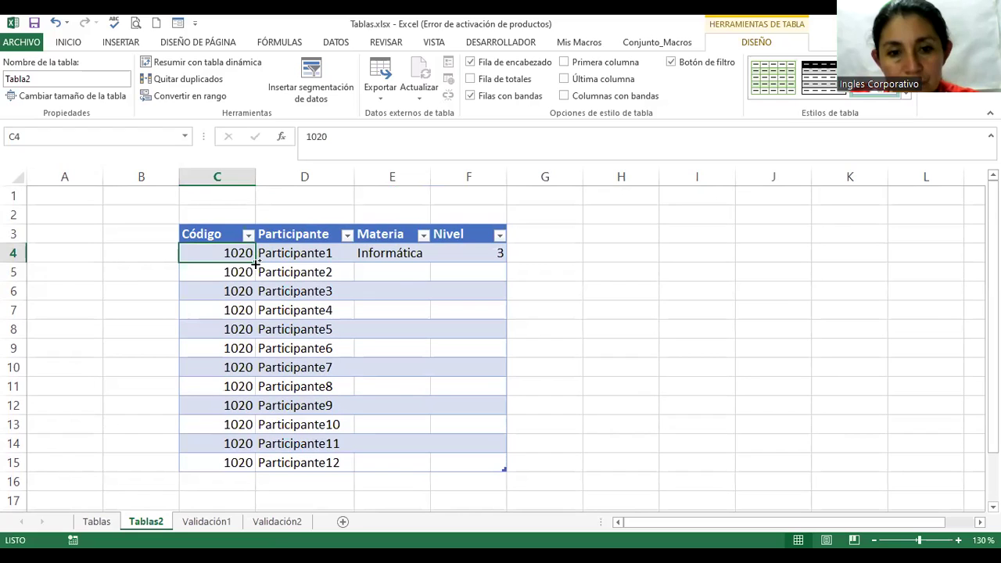
Step: Number the Código cells upward from 1020 and extend the series to 1034 at row 18
{"action": "left_click_drag", "start_coordinate": [256, 264], "coordinate": [238, 459]}
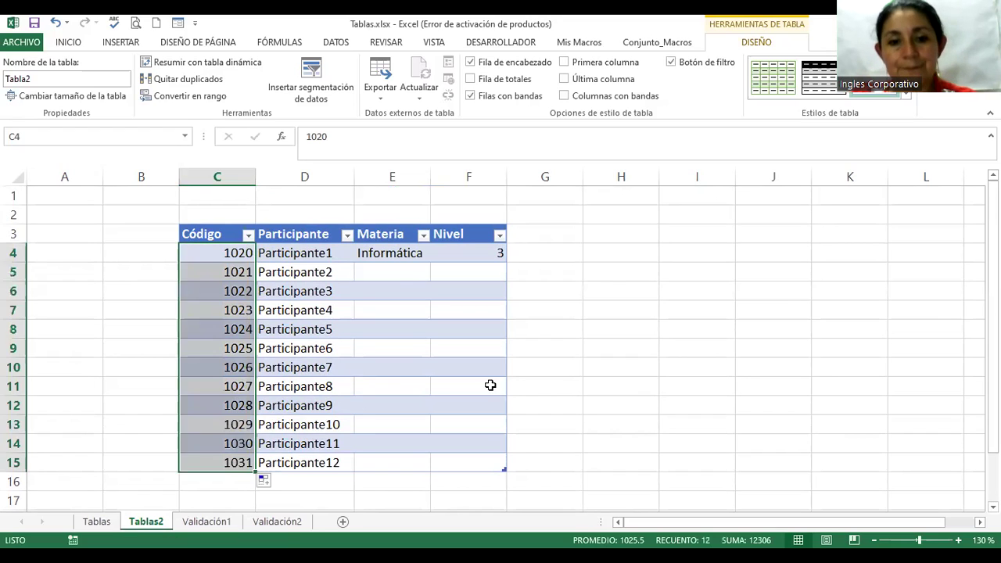
{"action": "left_click", "coordinate": [408, 364]}
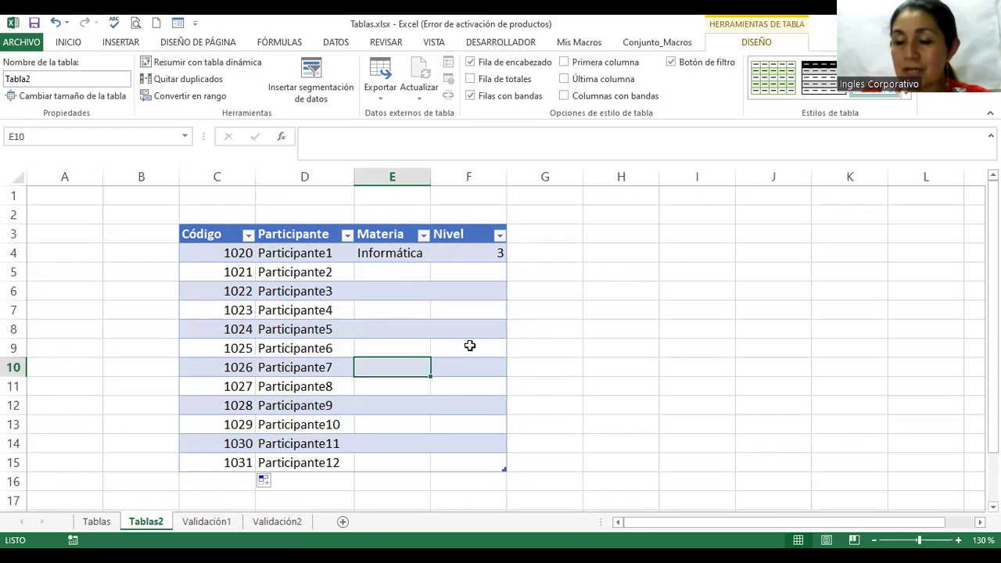
{"action": "scroll", "coordinate": [453, 366], "scroll_direction": "down", "scroll_amount": 1}
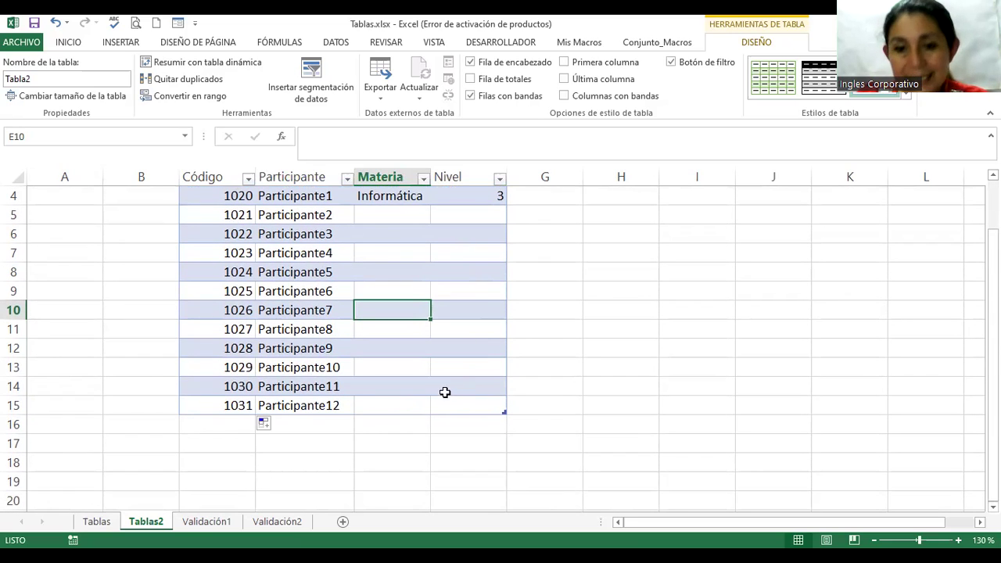
{"action": "left_click", "coordinate": [215, 405]}
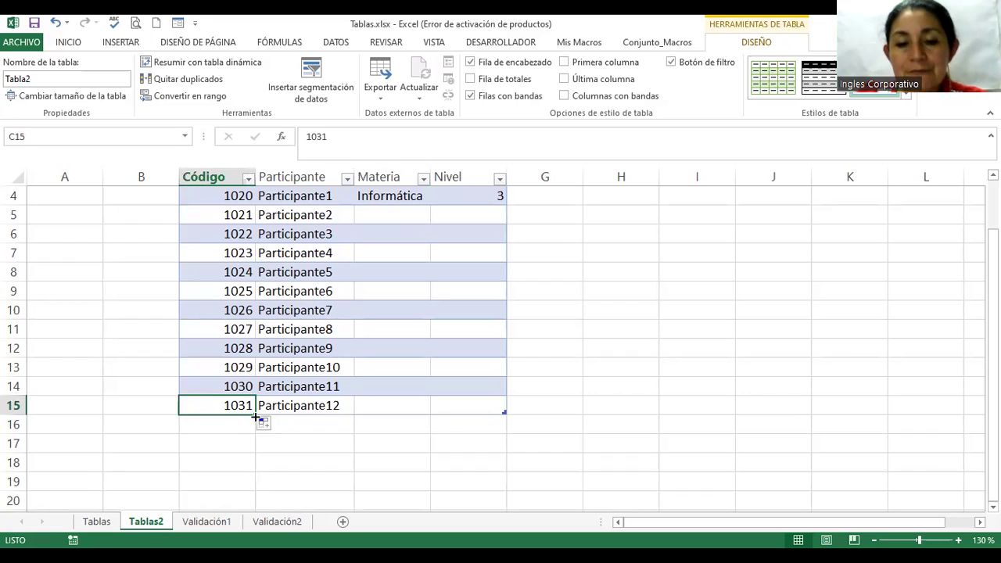
{"action": "left_click_drag", "start_coordinate": [256, 416], "coordinate": [253, 466]}
Step: Enter Camila as the participant in cell D16 of Tabla2
{"action": "left_click", "coordinate": [447, 457]}
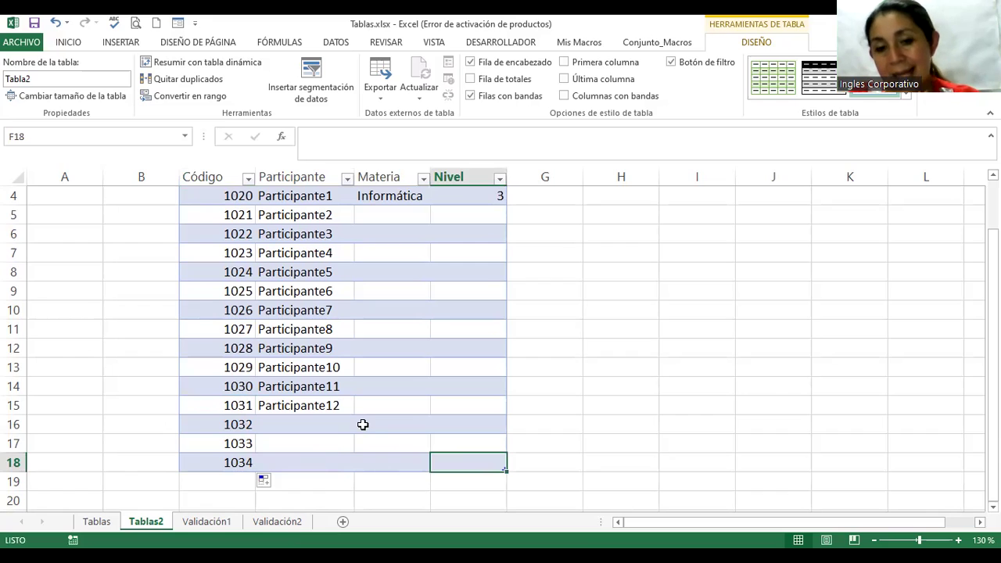
{"action": "left_click", "coordinate": [324, 425]}
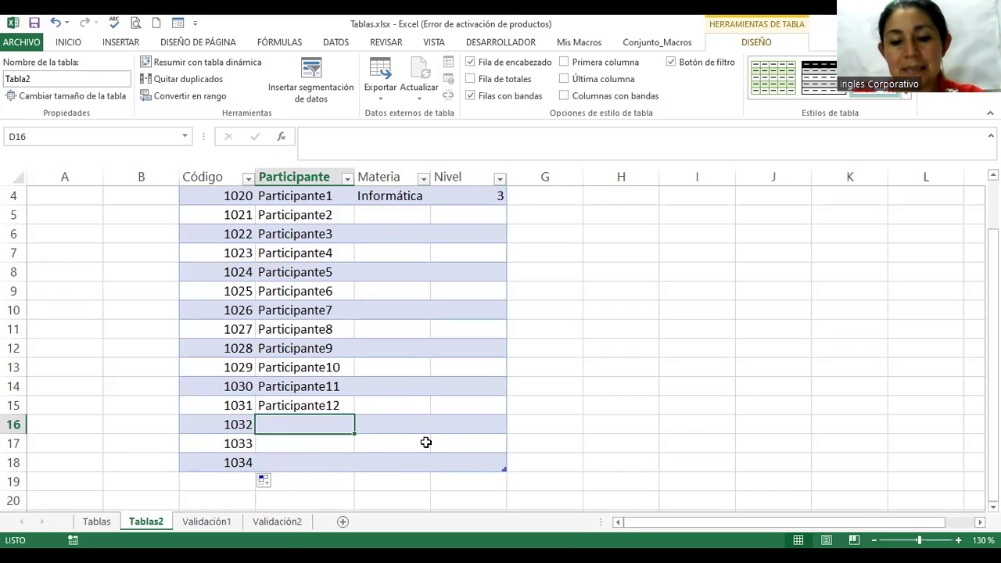
{"action": "type", "text": "CAmi"}
{"action": "key", "text": "BackSpace"}
{"action": "key", "text": "BackSpace"}
{"action": "key", "text": "BackSpace"}
{"action": "type", "text": "ca"}
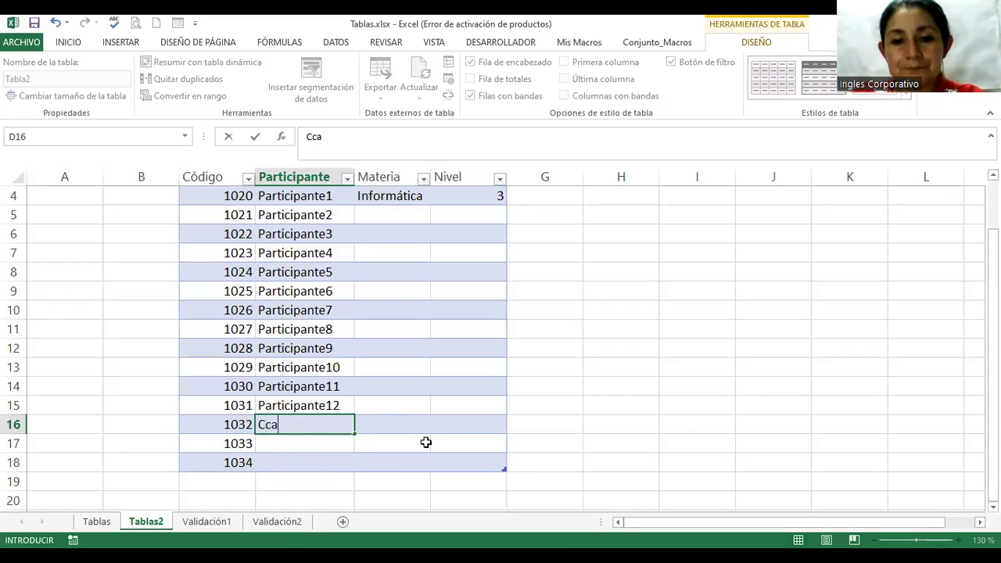
{"action": "type", "text": "m"}
{"action": "key", "text": "BackSpace"}
{"action": "key", "text": "BackSpace"}
{"action": "key", "text": "BackSpace"}
{"action": "type", "text": "amila"}
{"action": "key", "text": "Return"}
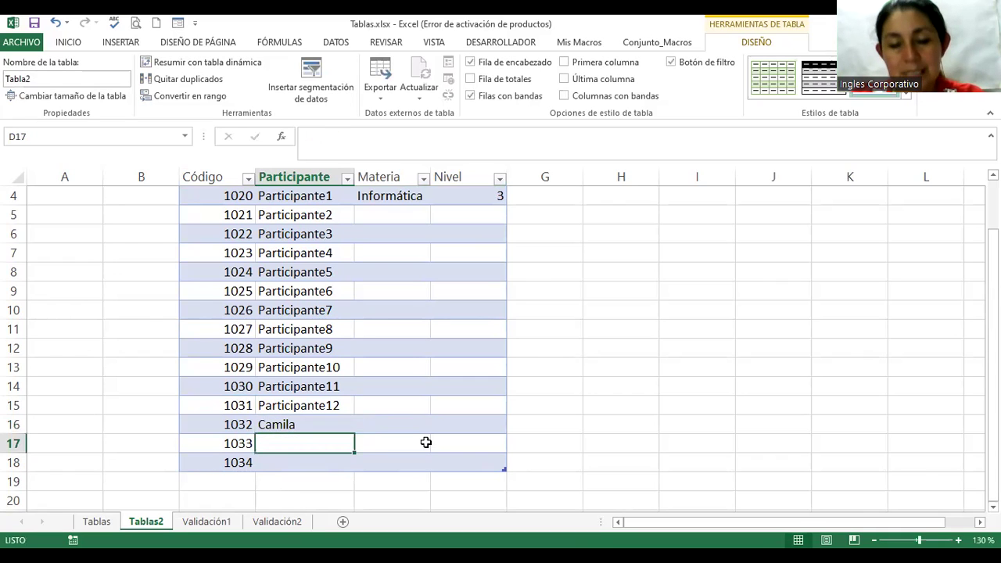
Step: Enter Juan Pablo in D17 and José in D18
{"action": "type", "text": "Juan Pablo"}
{"action": "key", "text": "Return"}
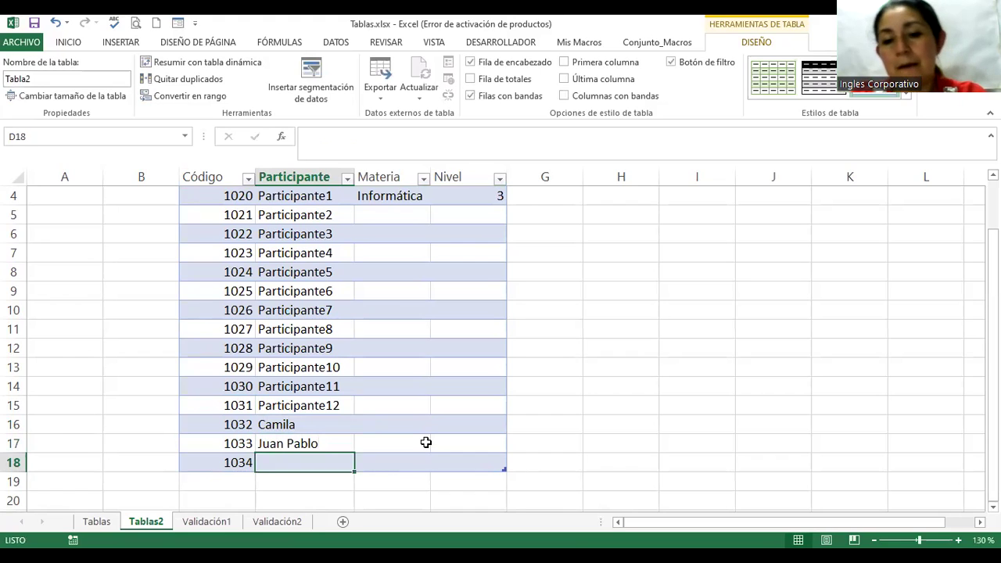
{"action": "type", "text": "José"}
{"action": "key", "text": "Return"}
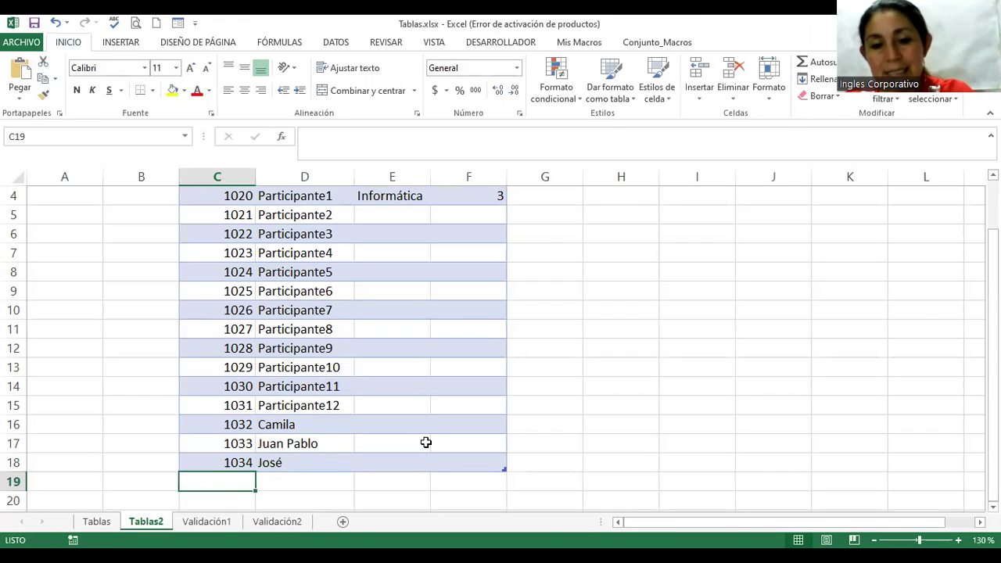
Step: Enter codes 2001, 2080 and 2050 in C19:C21, extending Tabla2 to row 21
{"action": "type", "text": "20"}
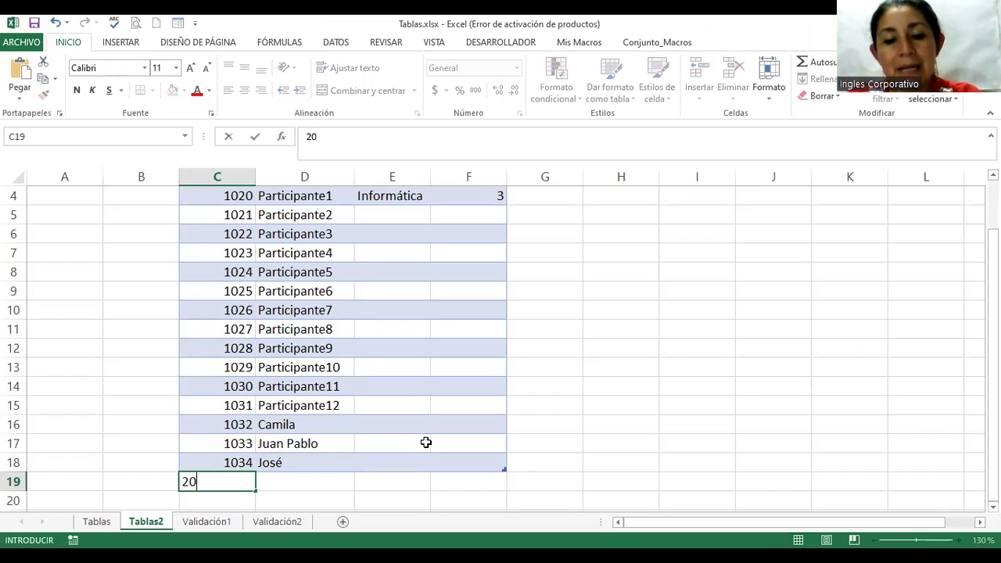
{"action": "type", "text": "01"}
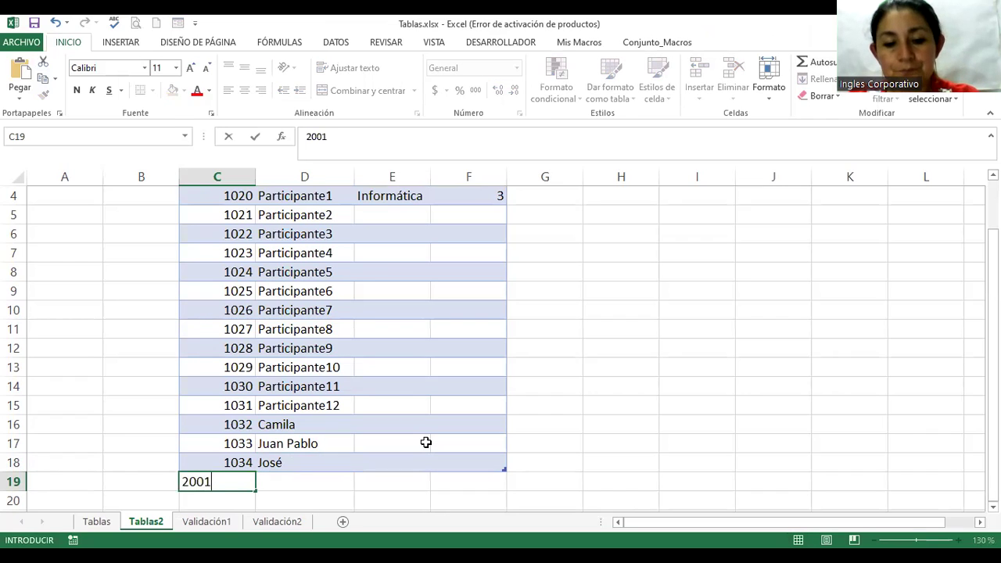
{"action": "key", "text": "Return"}
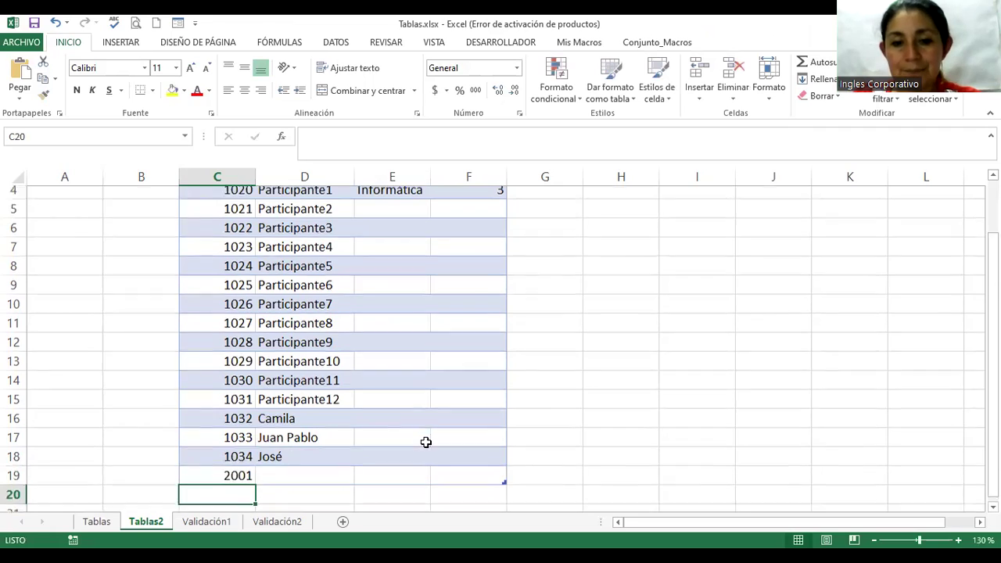
{"action": "scroll", "coordinate": [425, 442], "scroll_direction": "down", "scroll_amount": 1}
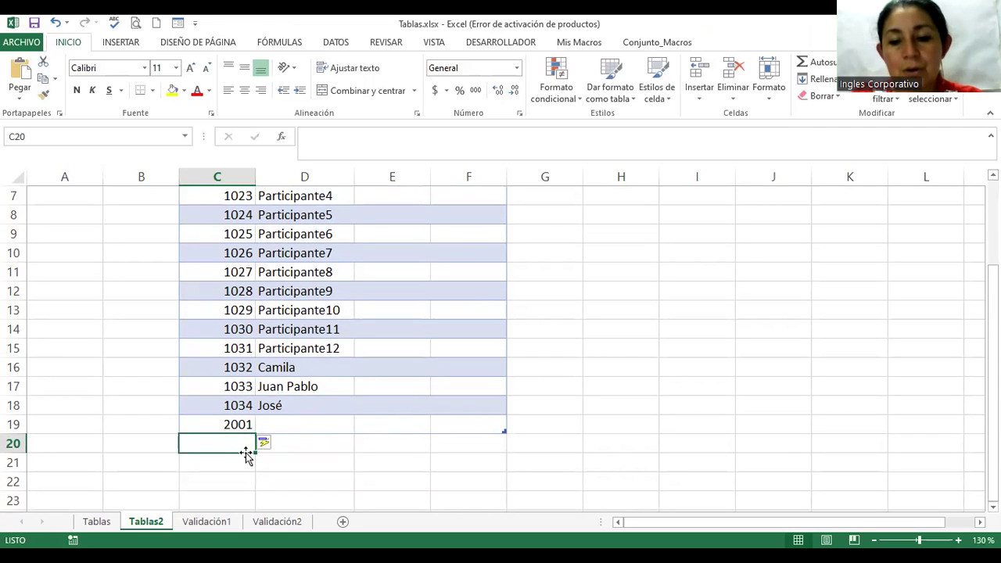
{"action": "type", "text": "2080"}
{"action": "key", "text": "Return"}
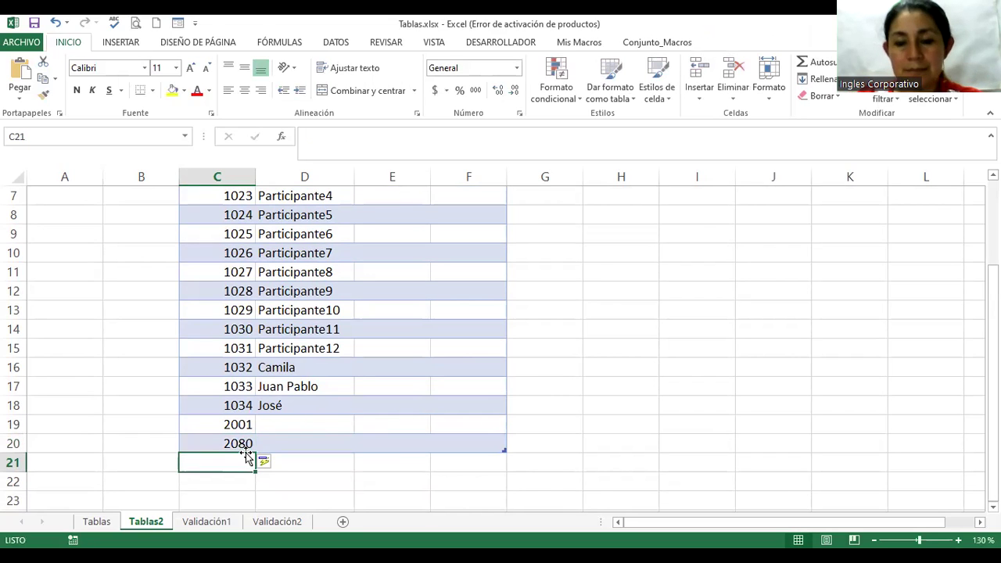
{"action": "type", "text": "20"}
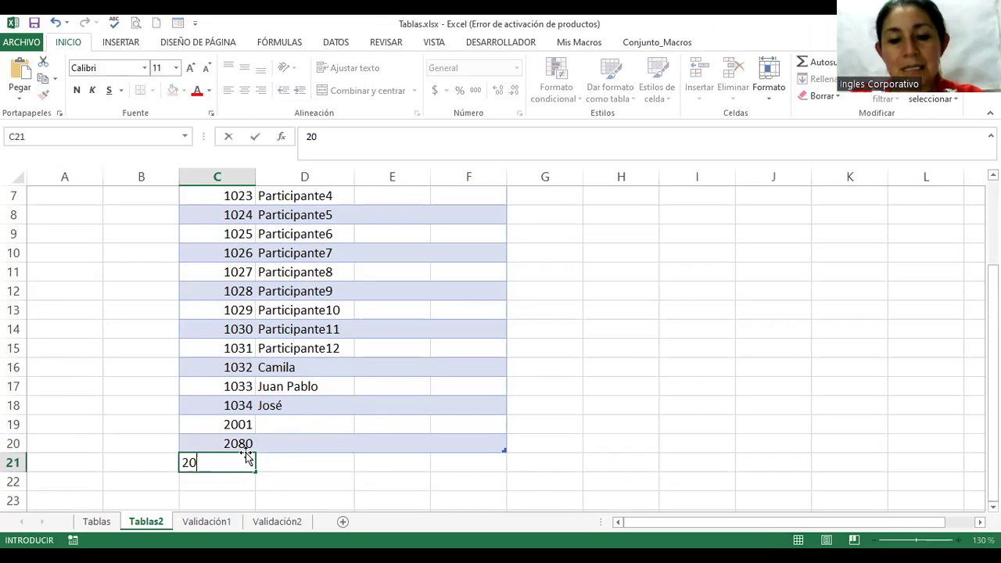
{"action": "type", "text": "50"}
{"action": "key", "text": "Return"}
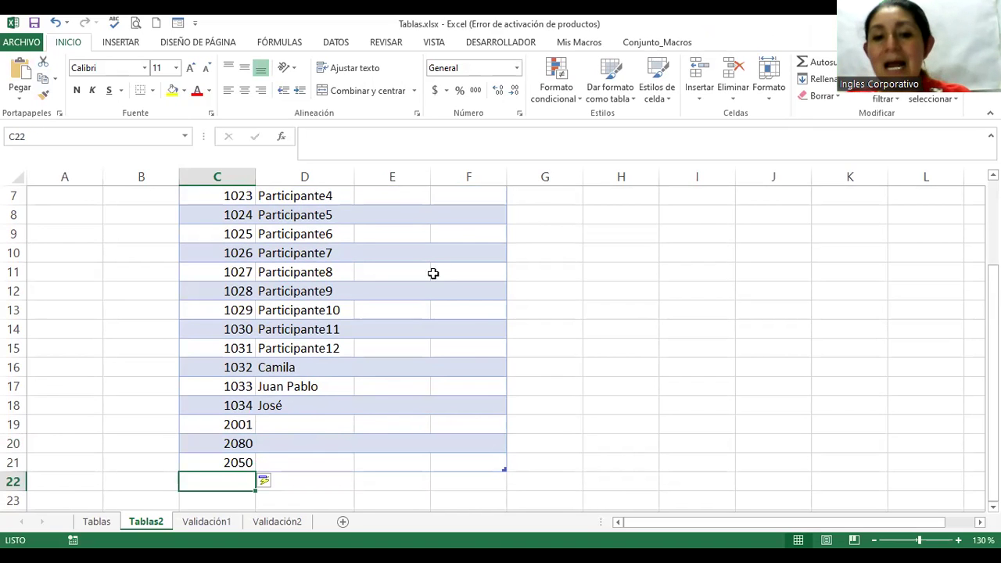
{"action": "scroll", "coordinate": [494, 352], "scroll_direction": "up", "scroll_amount": 2}
Step: Select a cell inside Tabla2 and bring up its Table Tools Design options
{"action": "scroll", "coordinate": [494, 352], "scroll_direction": "down", "scroll_amount": 1, "text": "ctrl"}
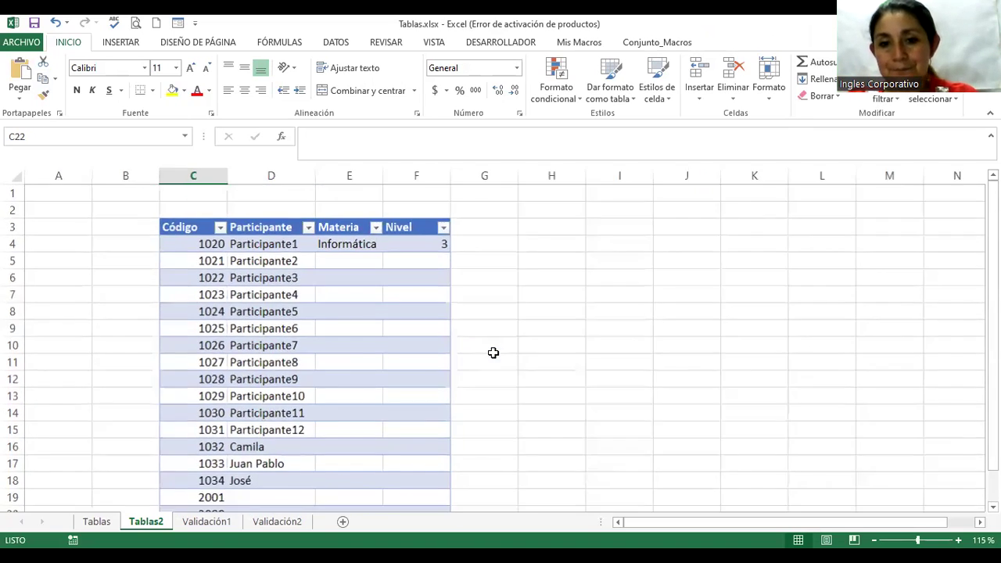
{"action": "scroll", "coordinate": [493, 353], "scroll_direction": "down", "scroll_amount": 1, "text": "ctrl"}
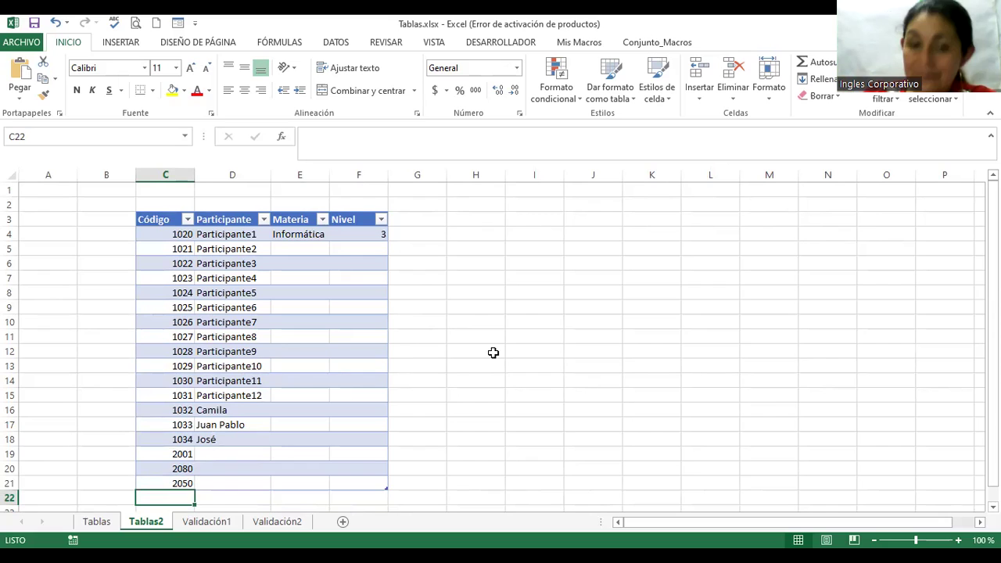
{"action": "left_click", "coordinate": [262, 263]}
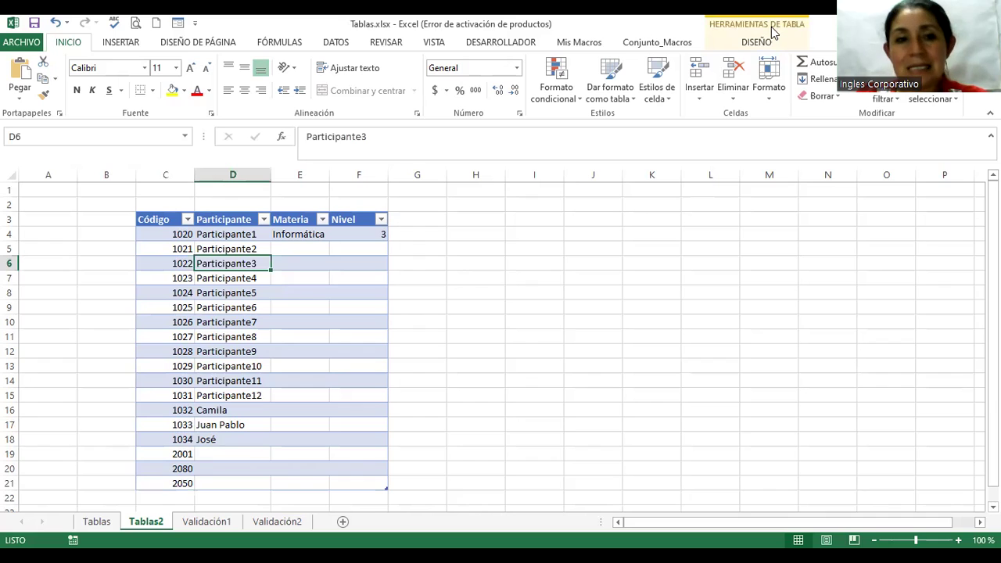
{"action": "left_click", "coordinate": [754, 43]}
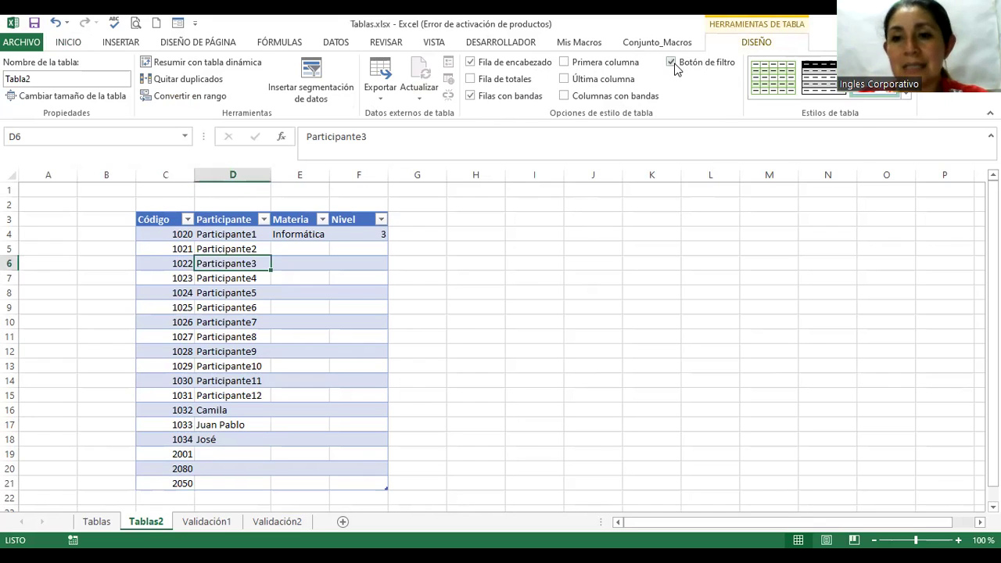
Step: Turn off the Filter Button option so Tabla2's headers lose their dropdown arrows
{"action": "left_click", "coordinate": [676, 68]}
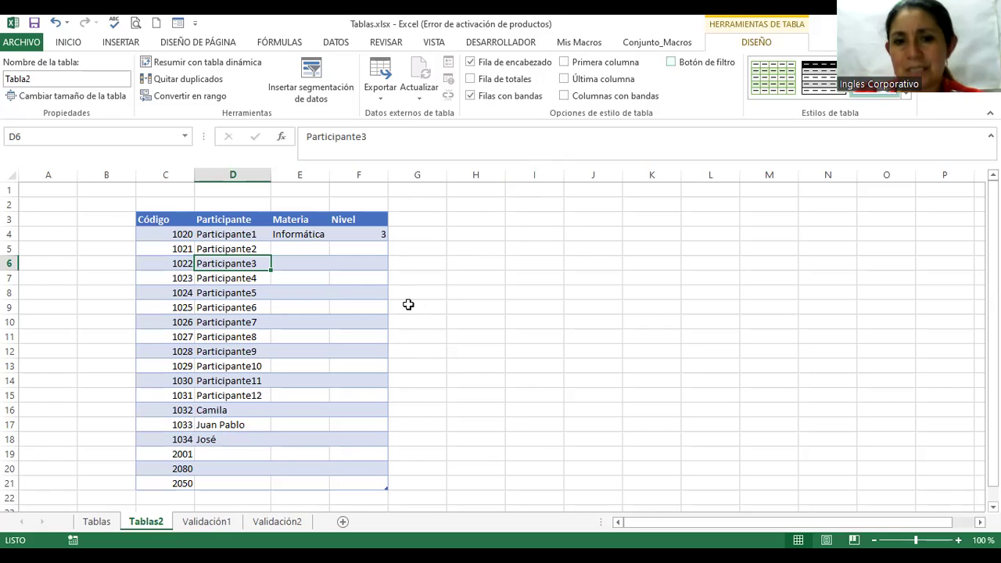
Step: Fill Materia E5:E10 with Matemática, Informática, Ciencias, Lenguaje, Ciencias, Ciencias
{"action": "left_click", "coordinate": [309, 247]}
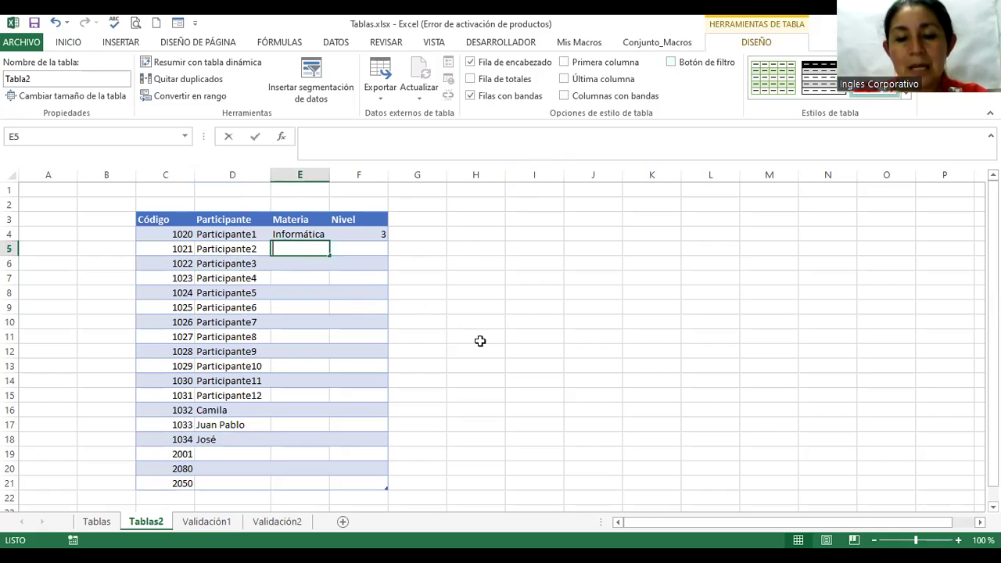
{"action": "type", "text": "Matr"}
{"action": "key", "text": "BackSpace"}
{"action": "key", "text": "BackSpace"}
{"action": "type", "text": "temática"}
{"action": "key", "text": "Return"}
{"action": "type", "text": "Informática"}
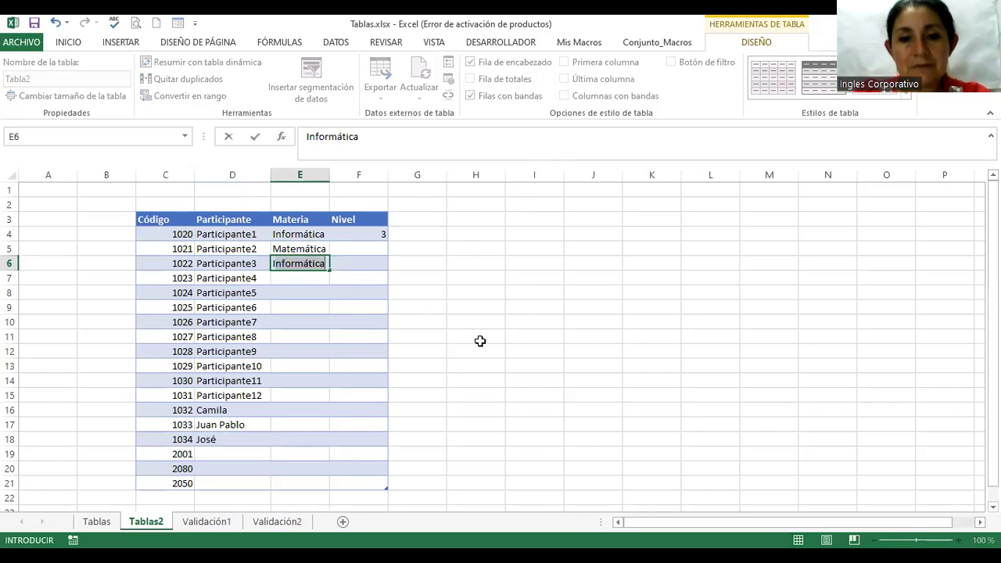
{"action": "key", "text": "Return"}
{"action": "type", "text": "Ciencias"}
{"action": "key", "text": "Return"}
{"action": "type", "text": "Lenguaje"}
{"action": "key", "text": "Return"}
{"action": "type", "text": "S"}
{"action": "key", "text": "BackSpace"}
{"action": "type", "text": "C"}
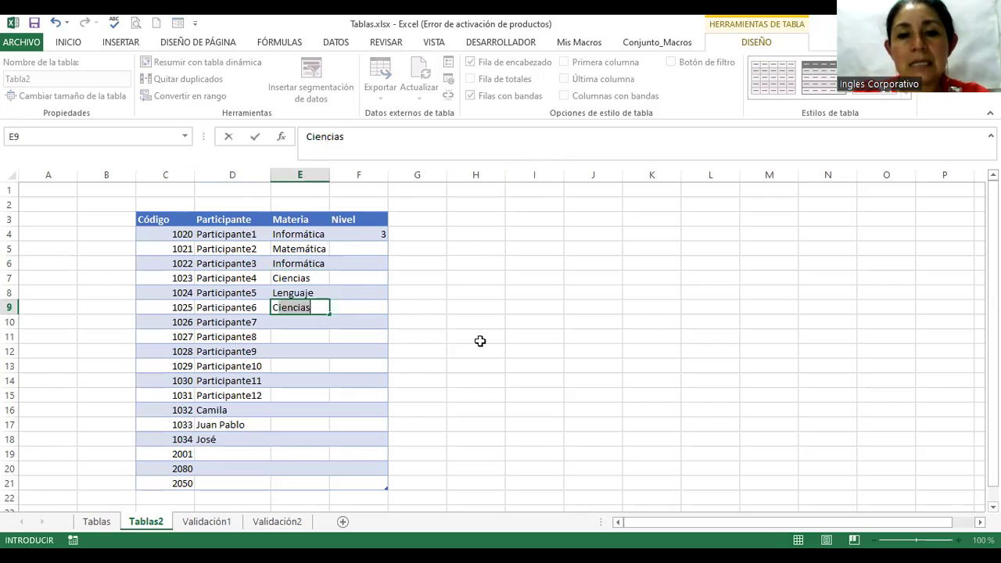
{"action": "key", "text": "Return"}
{"action": "type", "text": "C"}
{"action": "key", "text": "BackSpace"}
{"action": "key", "text": "BackSpace"}
{"action": "type", "text": "Ciencias"}
{"action": "key", "text": "Return"}
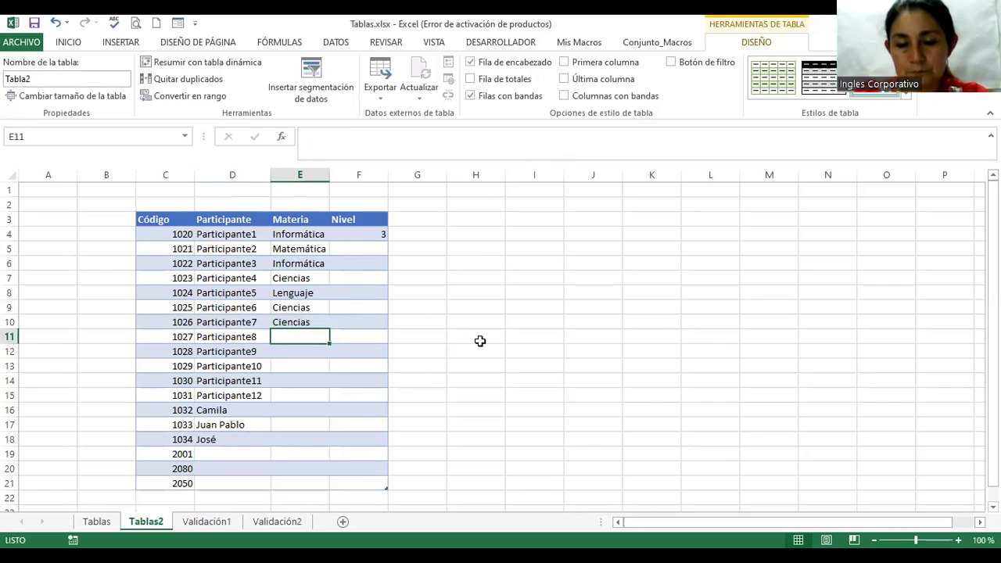
Step: Fill Nivel F5:F10 with levels 2, 1, 3, 2, 2, 1
{"action": "scroll", "coordinate": [481, 341], "scroll_direction": "up", "scroll_amount": 2}
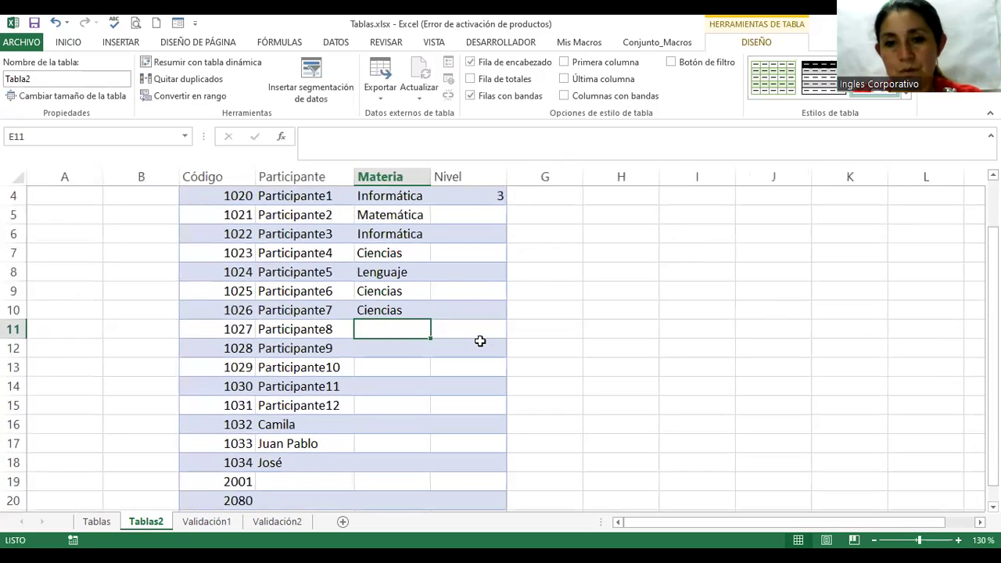
{"action": "scroll", "coordinate": [480, 341], "scroll_direction": "up", "scroll_amount": 1}
{"action": "left_click", "coordinate": [460, 276]}
{"action": "type", "text": "2"}
{"action": "key", "text": "Return"}
{"action": "type", "text": "1"}
{"action": "key", "text": "Return"}
{"action": "type", "text": "3"}
{"action": "key", "text": "Return"}
{"action": "type", "text": "2"}
{"action": "key", "text": "Return"}
{"action": "type", "text": "2"}
{"action": "key", "text": "Return"}
{"action": "type", "text": "1"}
{"action": "key", "text": "Return"}
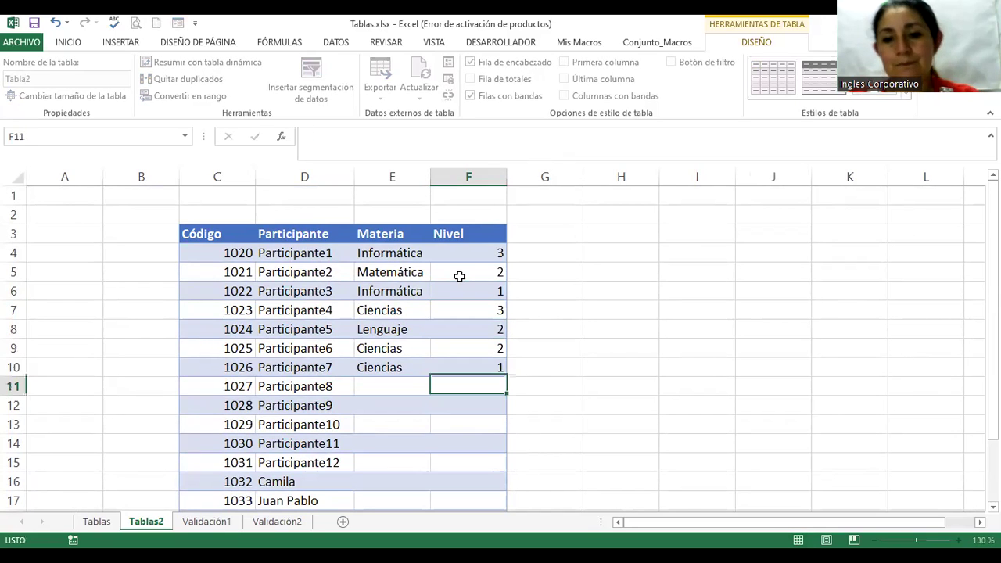
{"action": "left_click", "coordinate": [416, 341]}
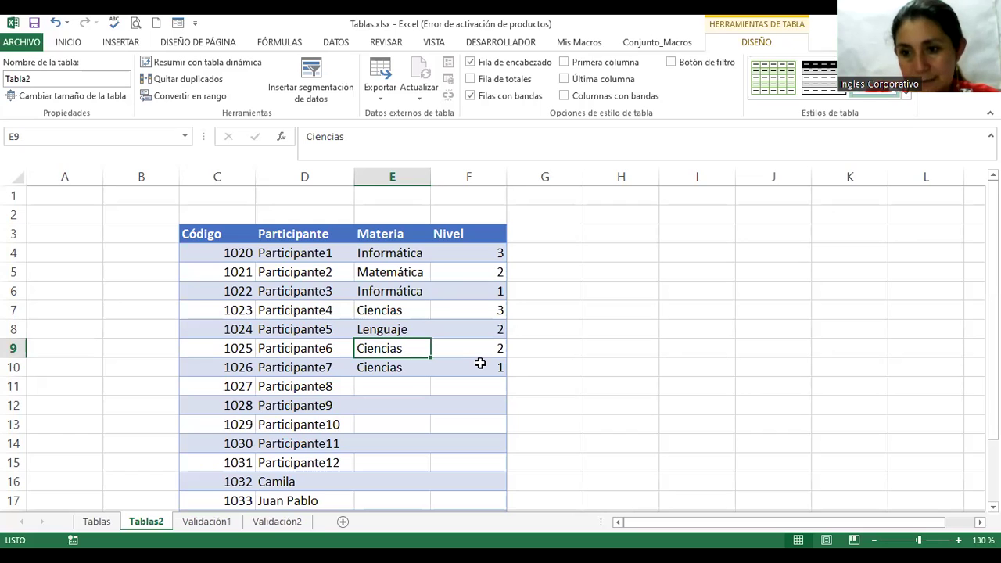
{"action": "scroll", "coordinate": [479, 364], "scroll_direction": "down", "scroll_amount": 1}
{"action": "scroll", "coordinate": [477, 362], "scroll_direction": "down", "scroll_amount": 1}
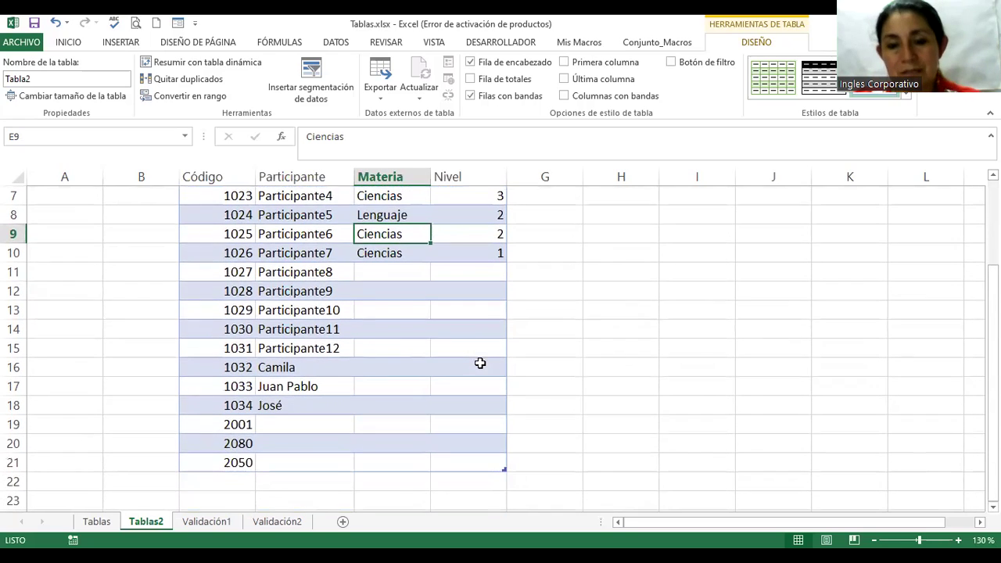
Step: Delete rows 11 through 21 so Tabla2 ends at row 10
{"action": "left_click", "coordinate": [14, 271]}
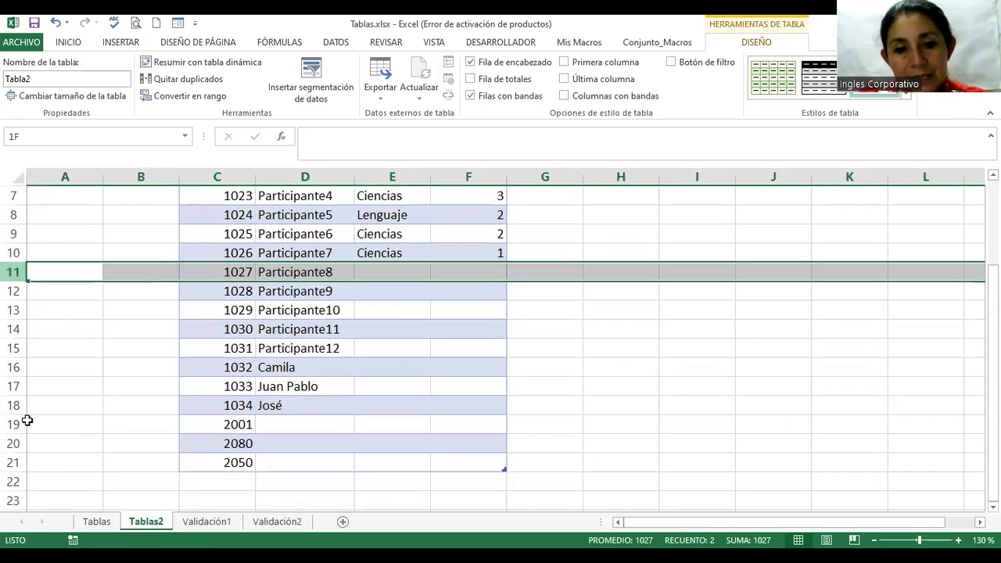
{"action": "left_click", "coordinate": [16, 462], "text": "shift"}
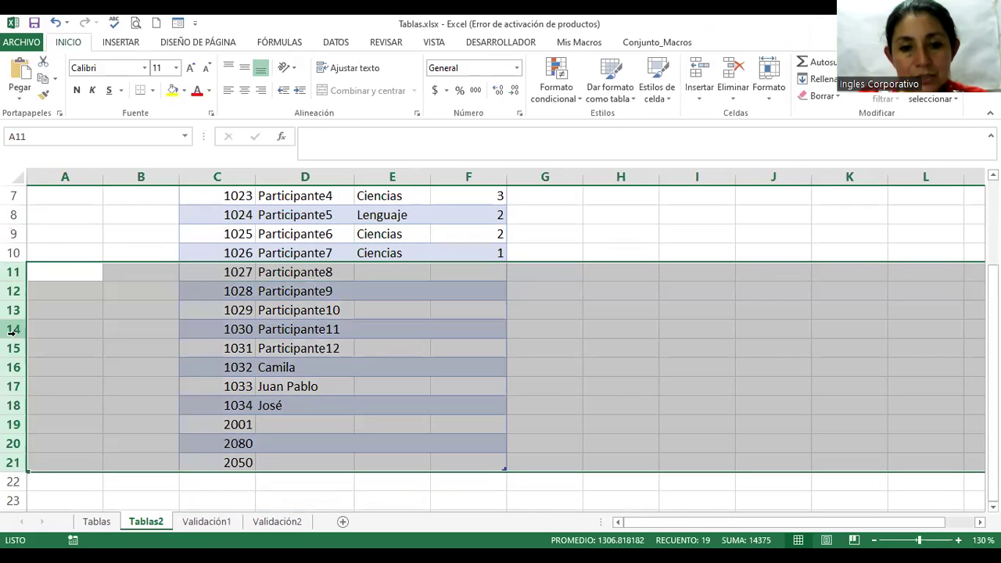
{"action": "right_click", "coordinate": [11, 332]}
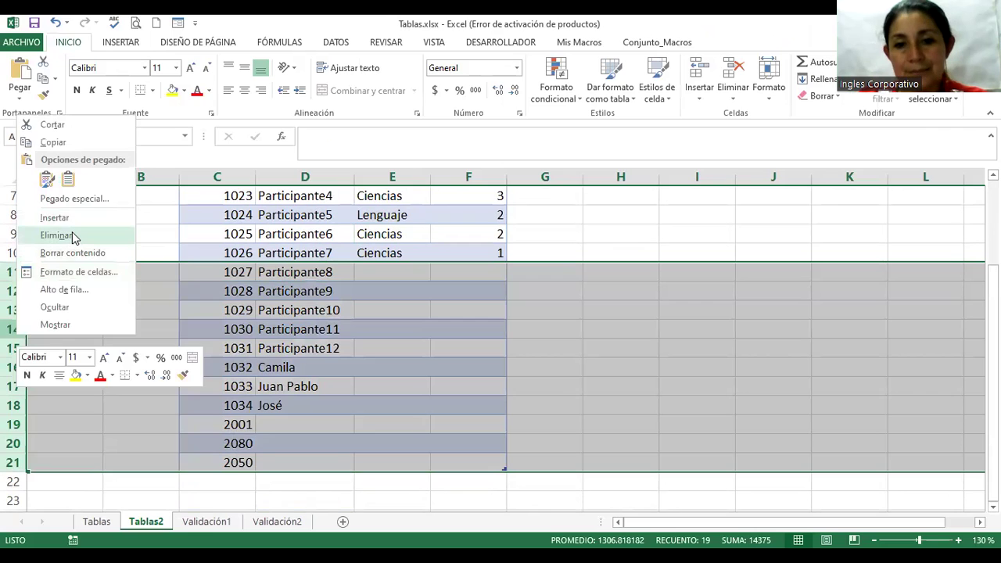
{"action": "left_click", "coordinate": [72, 231]}
{"action": "left_click", "coordinate": [653, 329]}
{"action": "scroll", "coordinate": [608, 346], "scroll_direction": "up", "scroll_amount": 2}
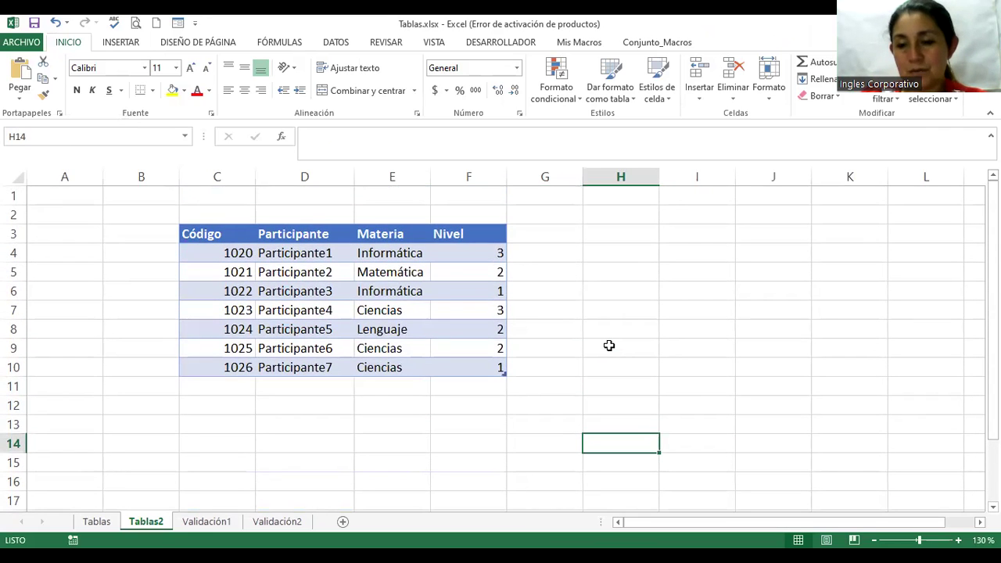
{"action": "left_click", "coordinate": [391, 254]}
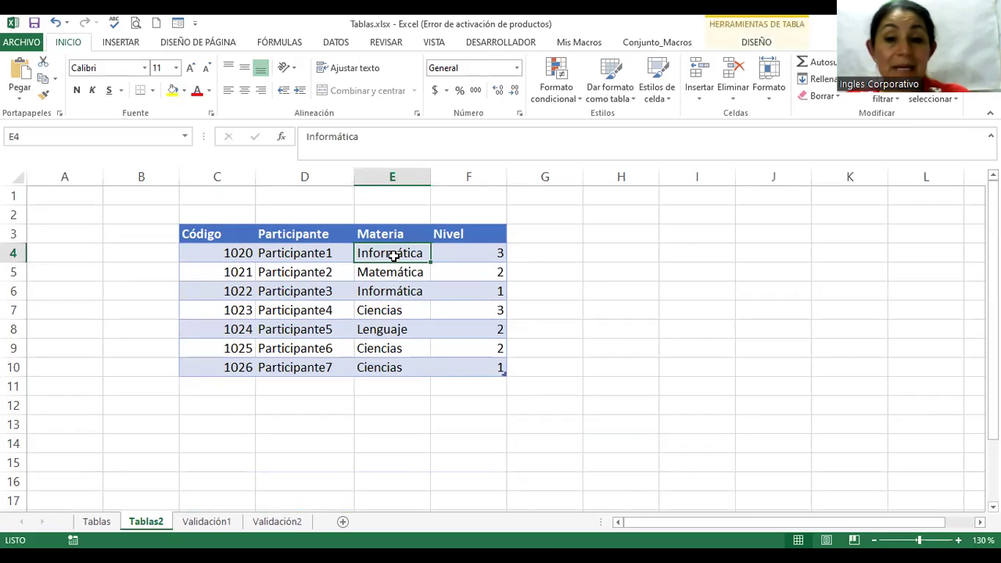
Step: Restore Tabla2's header filter arrows with the Data tab's Filtro button
{"action": "left_click", "coordinate": [348, 45]}
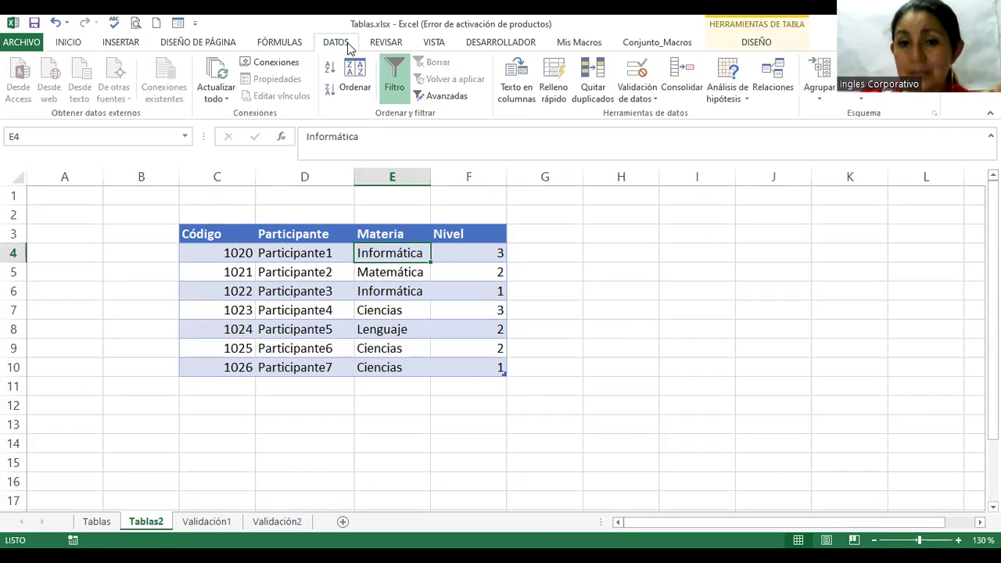
{"action": "left_click", "coordinate": [391, 75]}
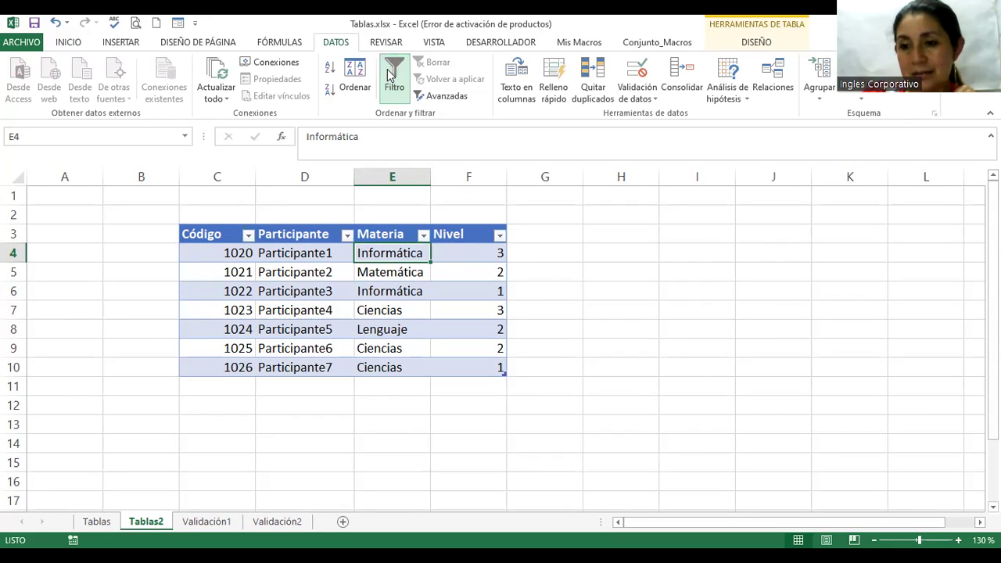
{"action": "left_click", "coordinate": [392, 75]}
{"action": "left_click", "coordinate": [391, 74]}
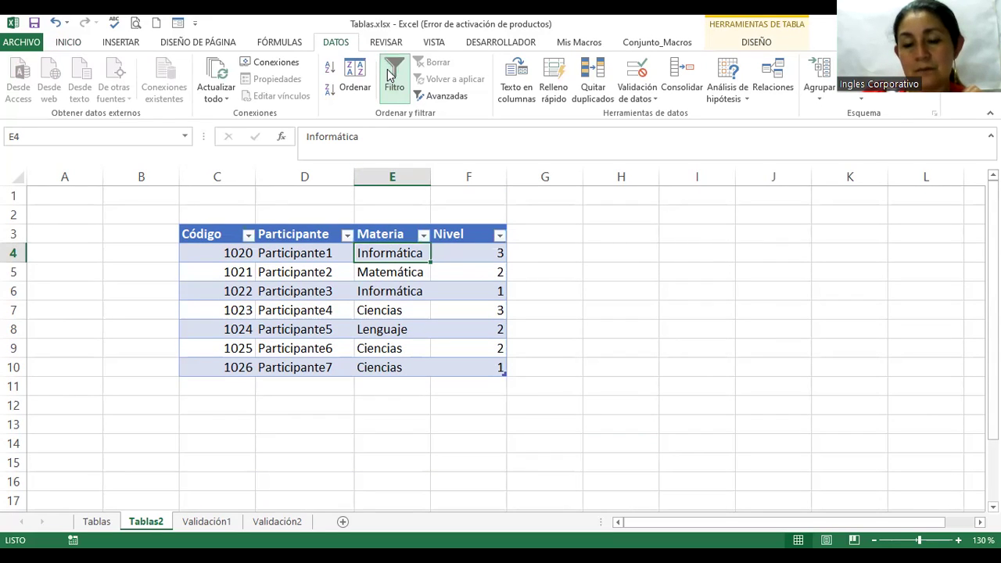
{"action": "left_click", "coordinate": [763, 45]}
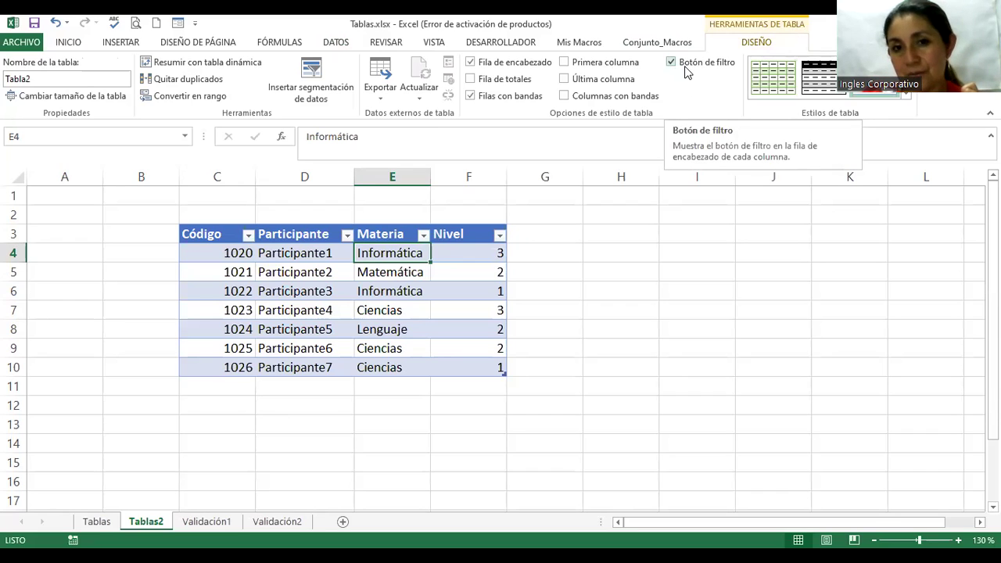
{"action": "left_click", "coordinate": [336, 42]}
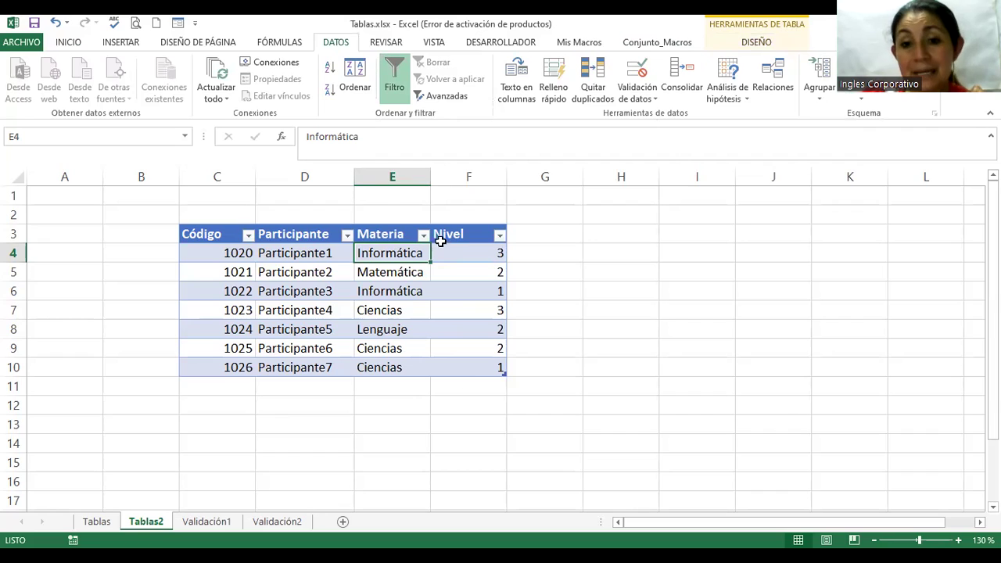
Step: Filter the Materia column to show only Informática rows
{"action": "left_click", "coordinate": [423, 236]}
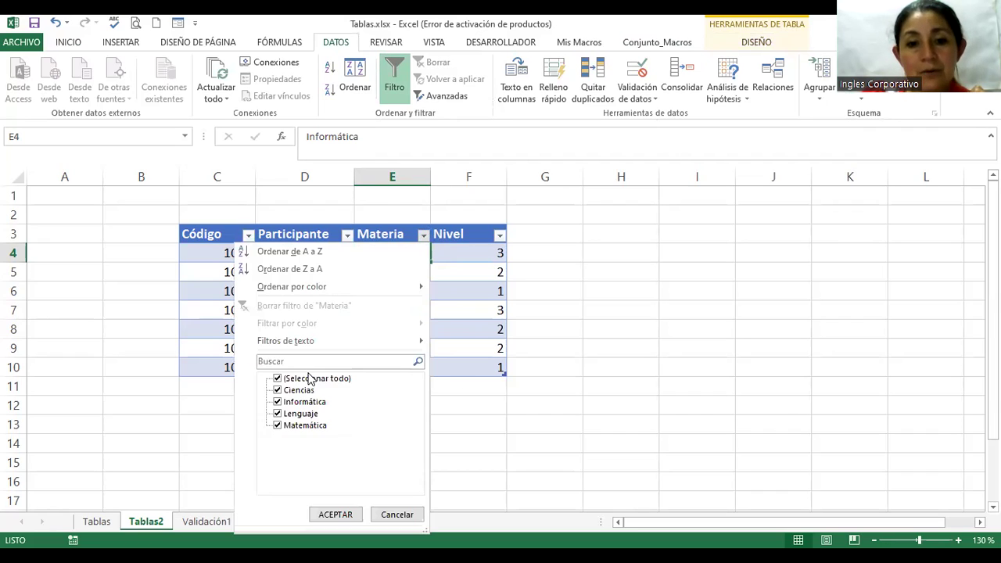
{"action": "left_click", "coordinate": [278, 379]}
{"action": "left_click", "coordinate": [278, 402]}
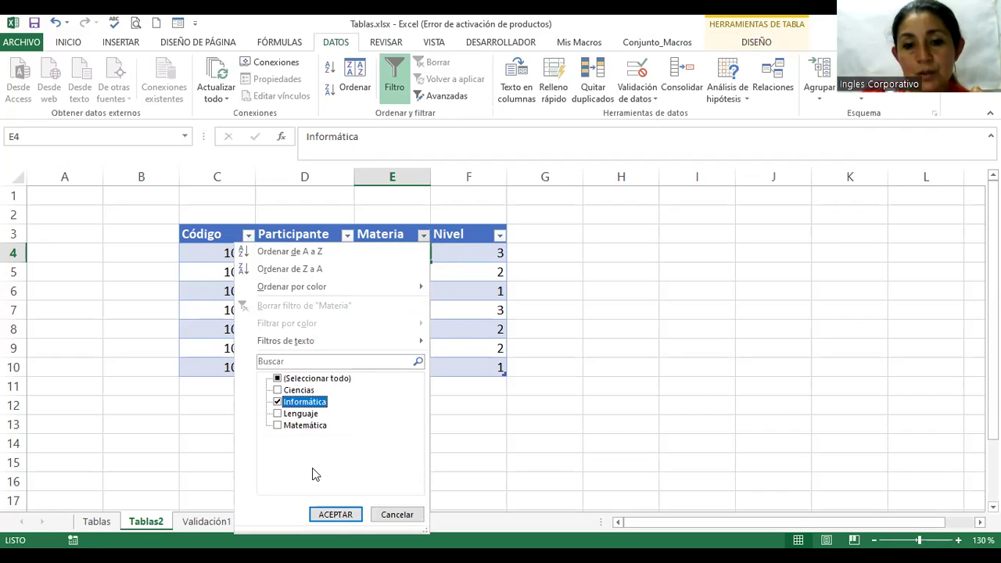
{"action": "left_click", "coordinate": [335, 515]}
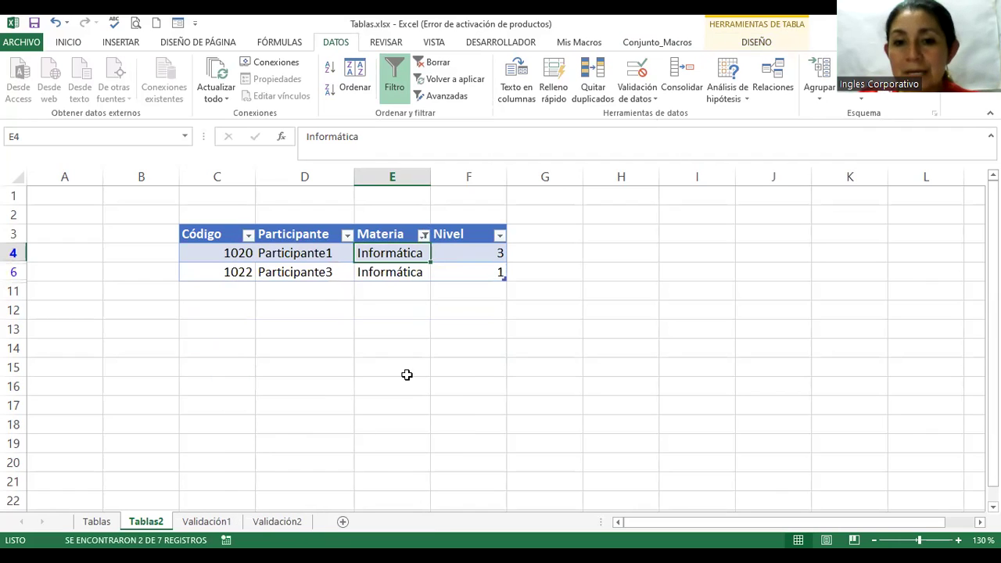
Step: Switch the Materia filter to Ciencias only, showing codes 1023, 1025 and 1026
{"action": "left_click", "coordinate": [423, 236]}
{"action": "left_click", "coordinate": [277, 390]}
{"action": "left_click", "coordinate": [283, 405]}
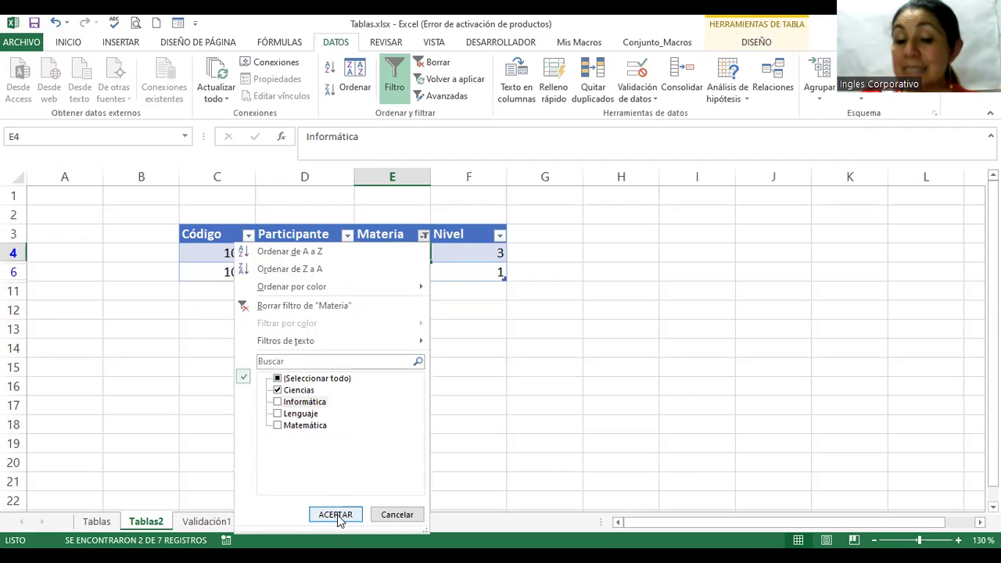
{"action": "left_click", "coordinate": [337, 514]}
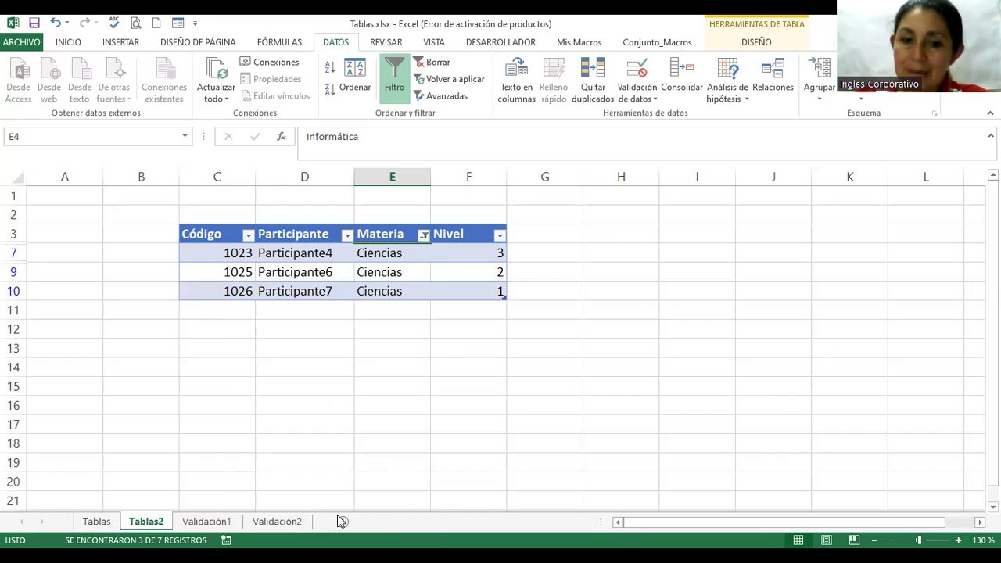
{"action": "left_click", "coordinate": [97, 522]}
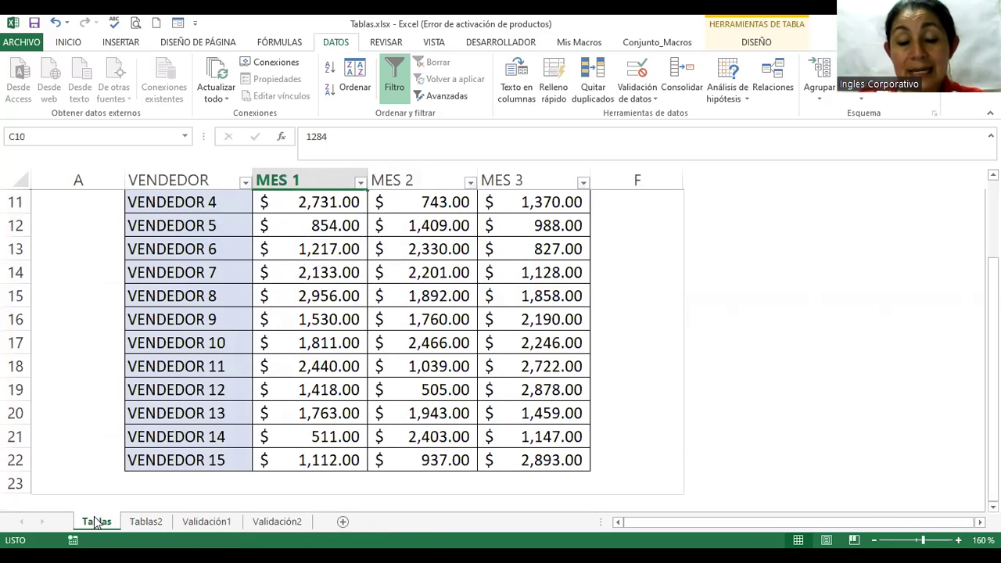
{"action": "left_click", "coordinate": [396, 368]}
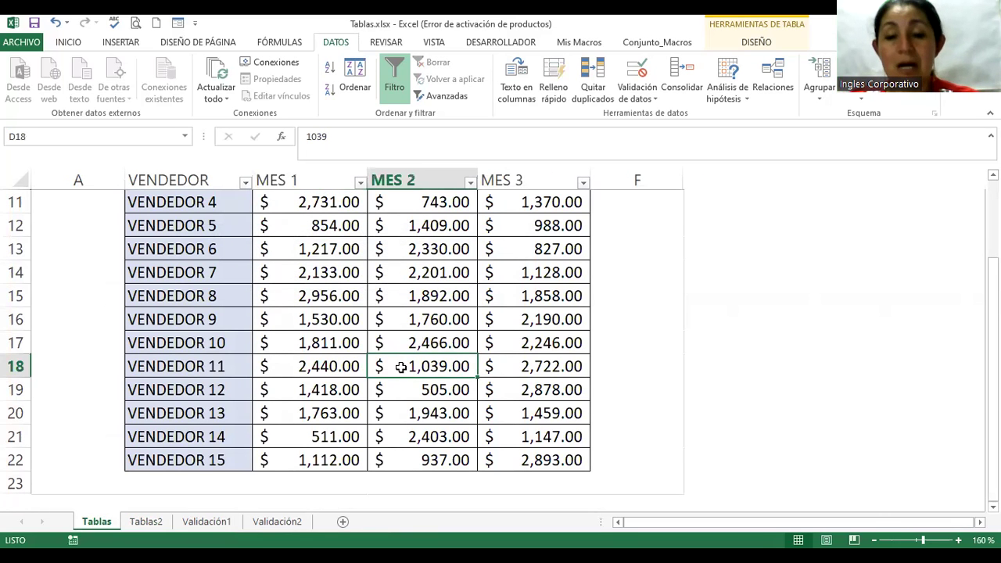
{"action": "scroll", "coordinate": [400, 368], "scroll_direction": "up", "scroll_amount": 1}
{"action": "scroll", "coordinate": [401, 368], "scroll_direction": "down", "scroll_amount": 1, "text": "ctrl"}
{"action": "scroll", "coordinate": [400, 367], "scroll_direction": "down", "scroll_amount": 1, "text": "ctrl"}
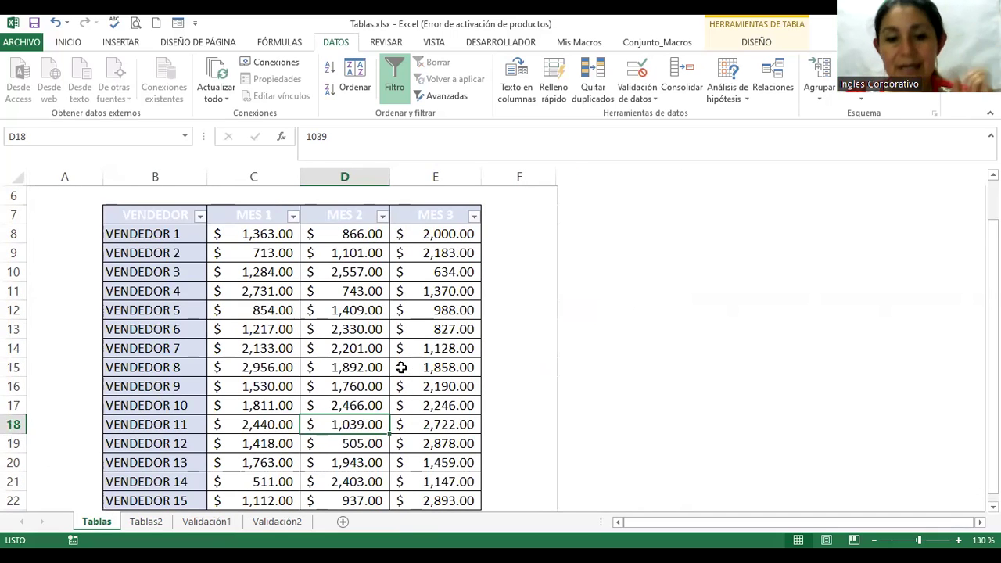
{"action": "left_click", "coordinate": [153, 522]}
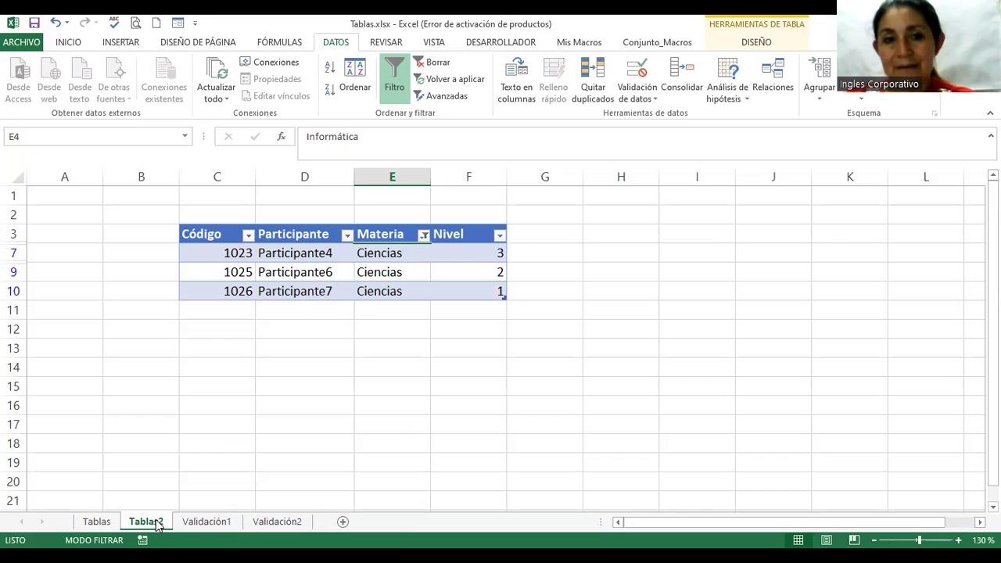
Step: Select all Materia values to show rows 1020–1026, then view Tabla2's design settings
{"action": "left_click", "coordinate": [425, 235]}
{"action": "left_click", "coordinate": [277, 379]}
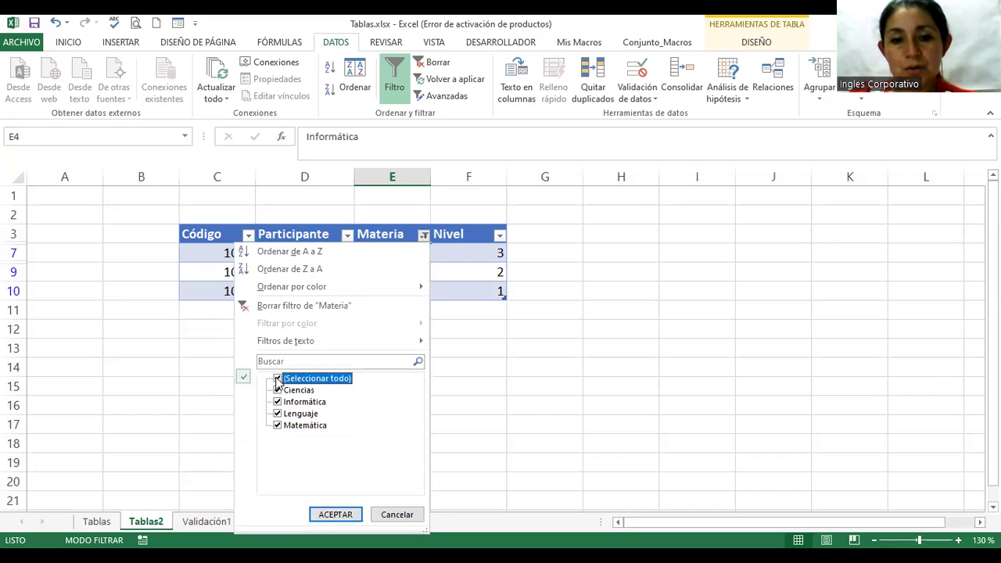
{"action": "left_click", "coordinate": [321, 515]}
{"action": "left_click", "coordinate": [420, 273]}
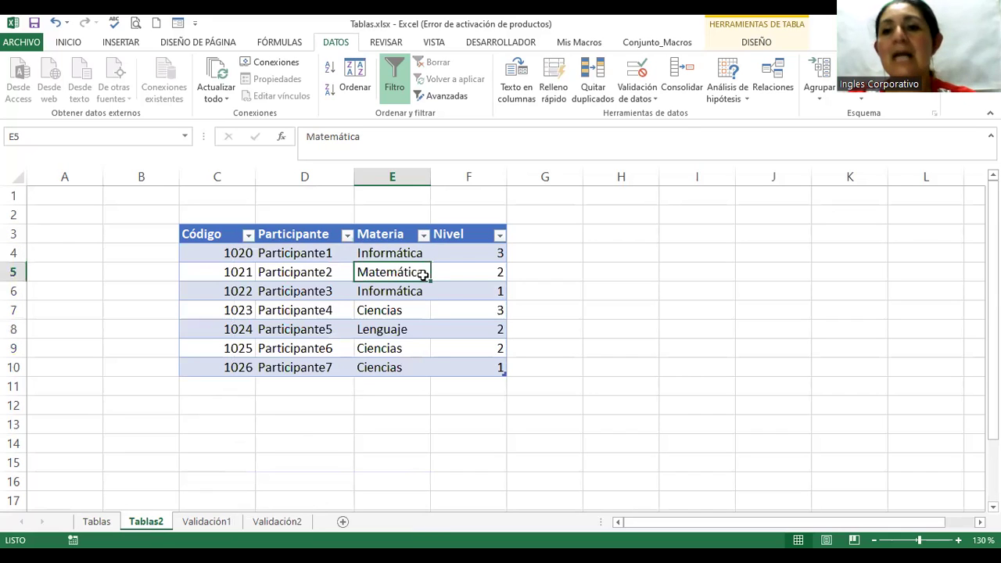
{"action": "left_click", "coordinate": [754, 45]}
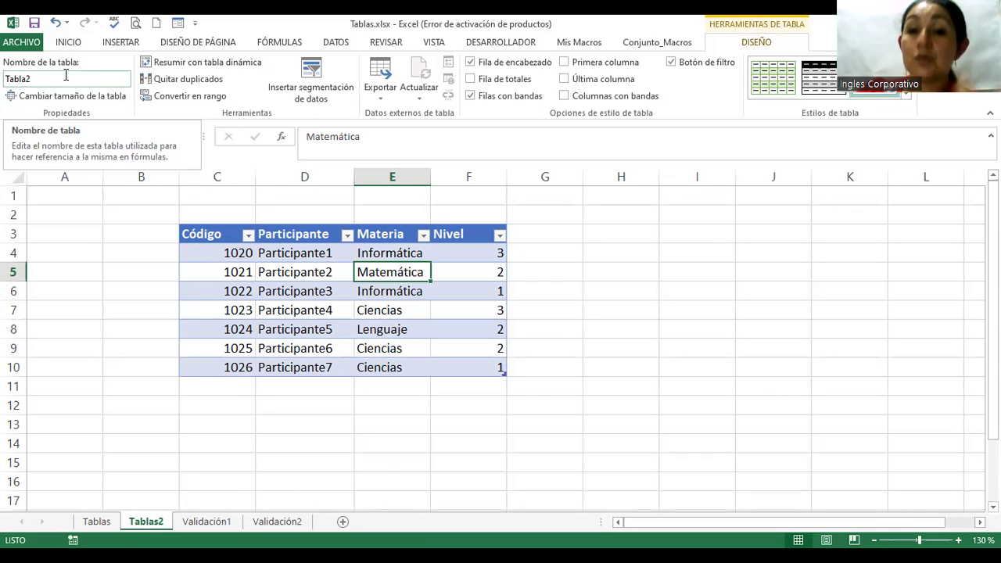
Step: Use the Name Box list to jump to Tabla_Vendedor, then to Tabla2
{"action": "left_click", "coordinate": [82, 228]}
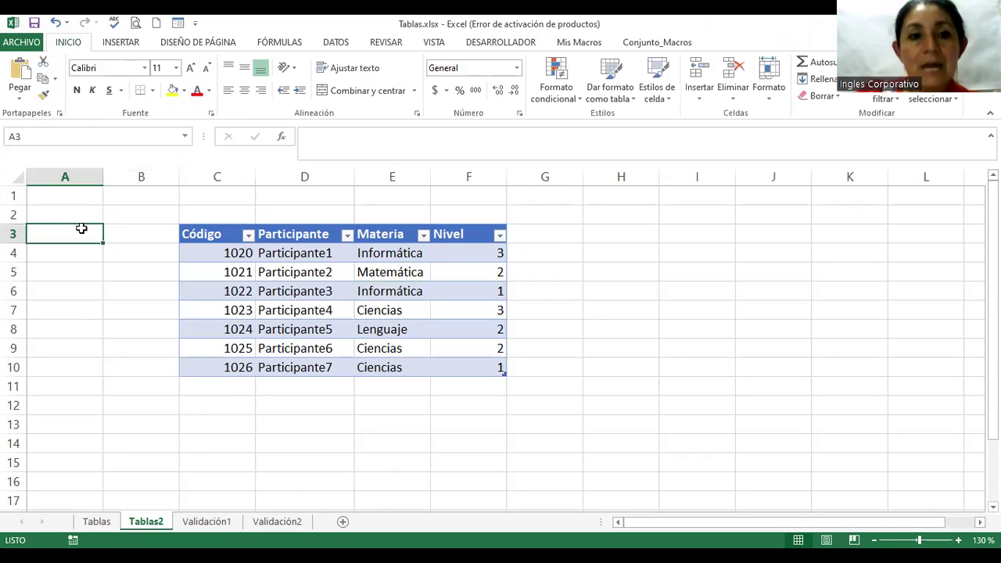
{"action": "left_click", "coordinate": [185, 137]}
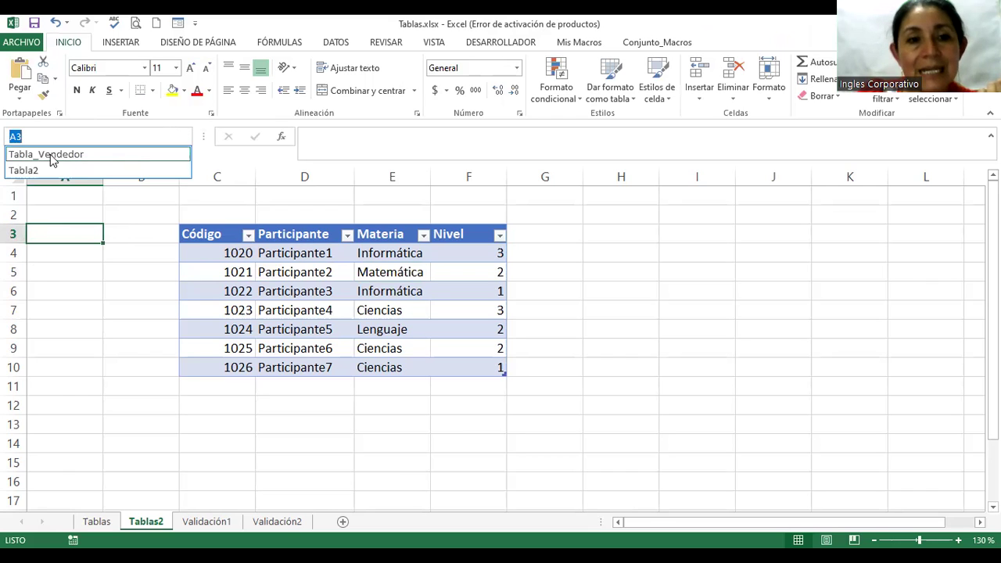
{"action": "left_click", "coordinate": [50, 154]}
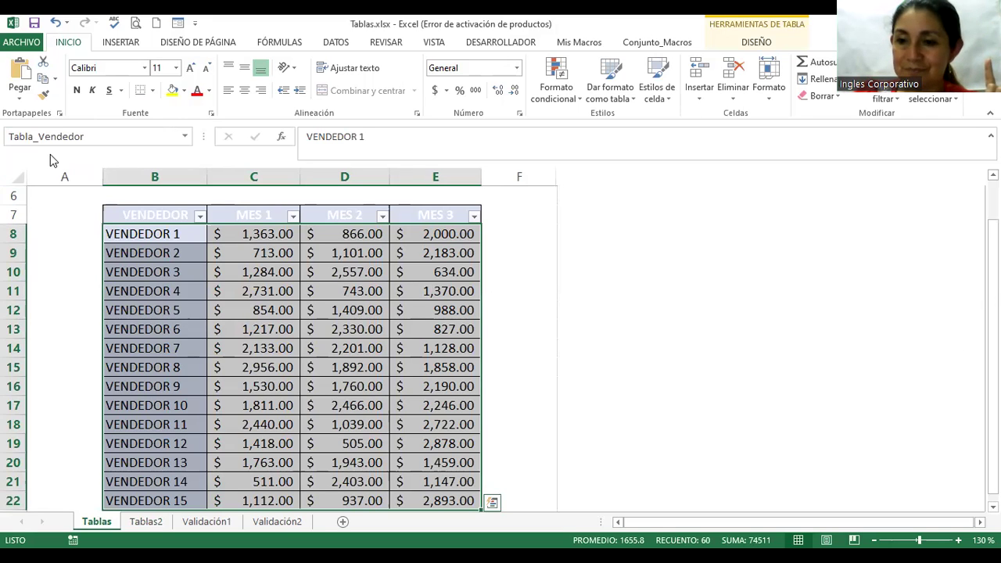
{"action": "left_click", "coordinate": [186, 138]}
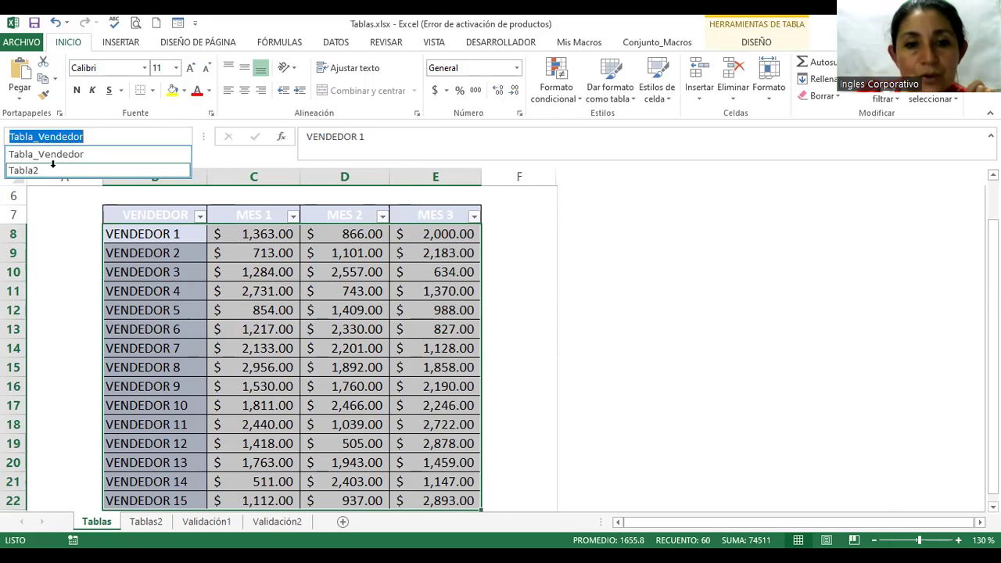
{"action": "left_click", "coordinate": [54, 170]}
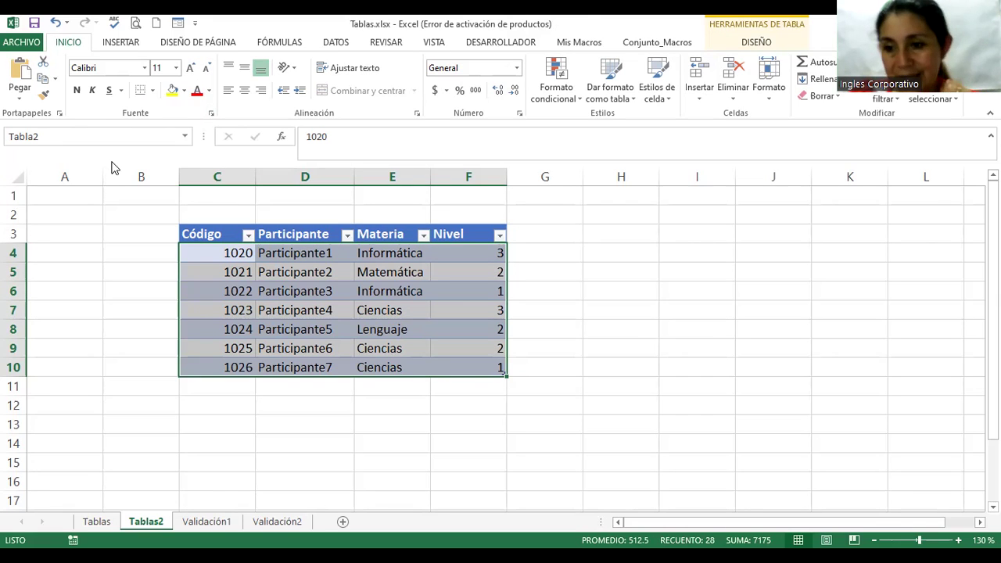
Step: From sheets Validación1 and Validación2, jump via the Name Box to Tabla_Vendedor and Tabla2
{"action": "left_click", "coordinate": [223, 526]}
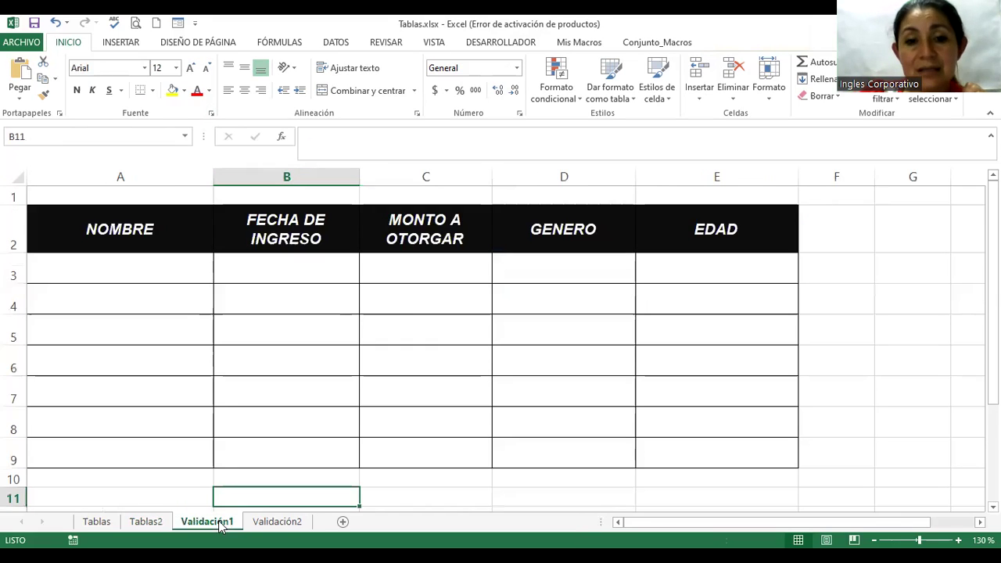
{"action": "left_click", "coordinate": [186, 137]}
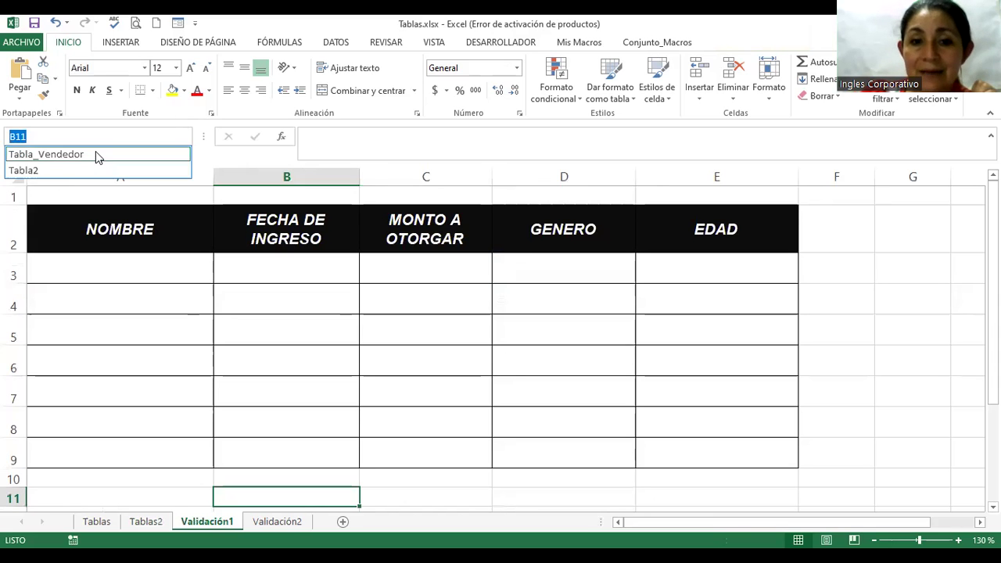
{"action": "left_click", "coordinate": [95, 154]}
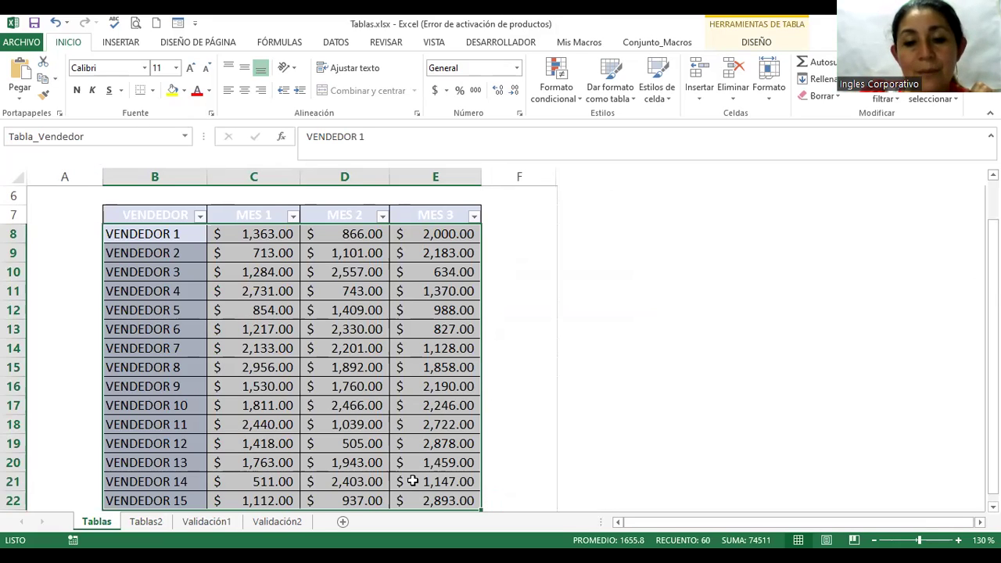
{"action": "left_click", "coordinate": [287, 528]}
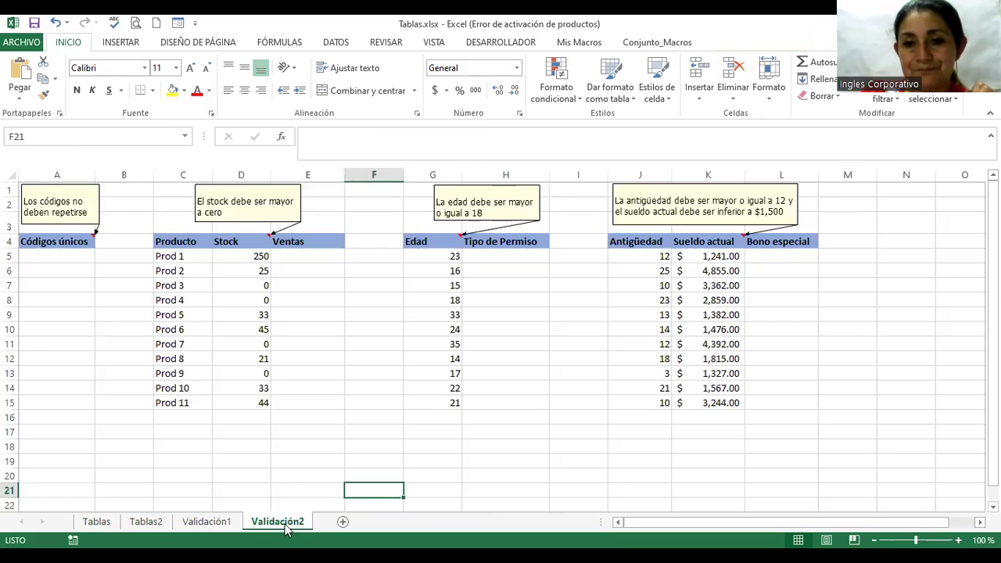
{"action": "left_click", "coordinate": [185, 136]}
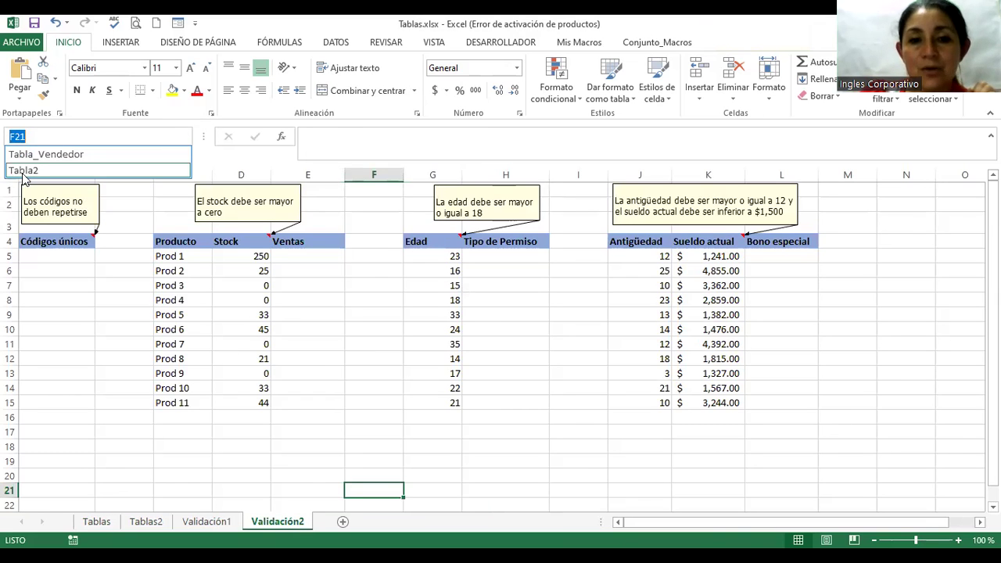
{"action": "left_click", "coordinate": [23, 171]}
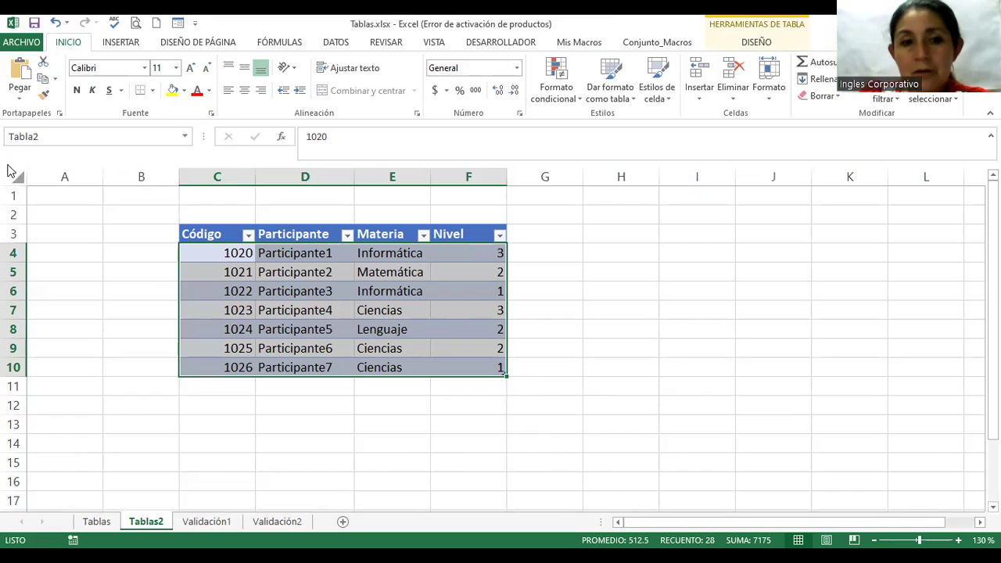
Step: Name the participant table range Tabla_Participantes in the Name Box
{"action": "left_click", "coordinate": [60, 136]}
{"action": "key", "text": "Return"}
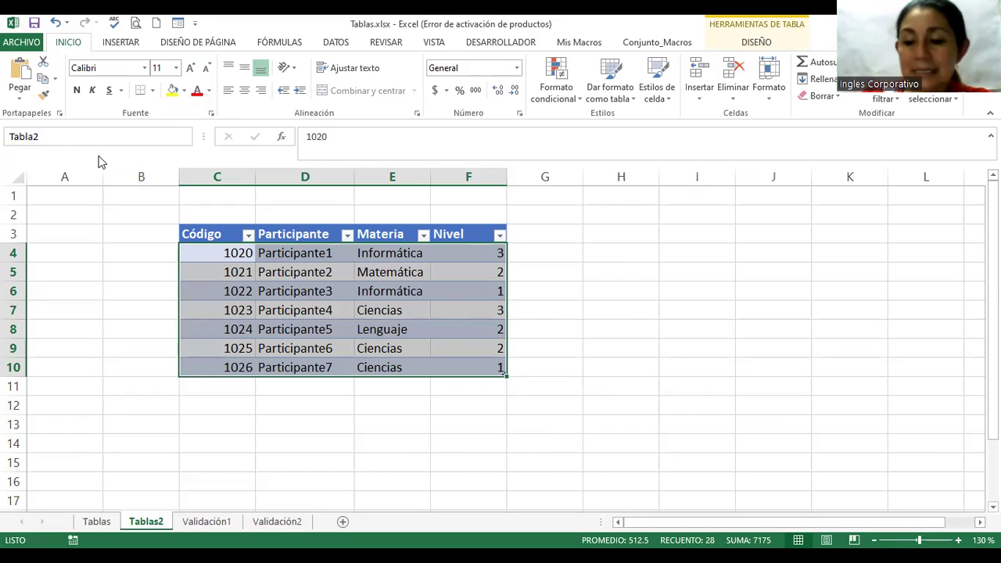
{"action": "key", "text": "BackSpace"}
{"action": "type", "text": "_"}
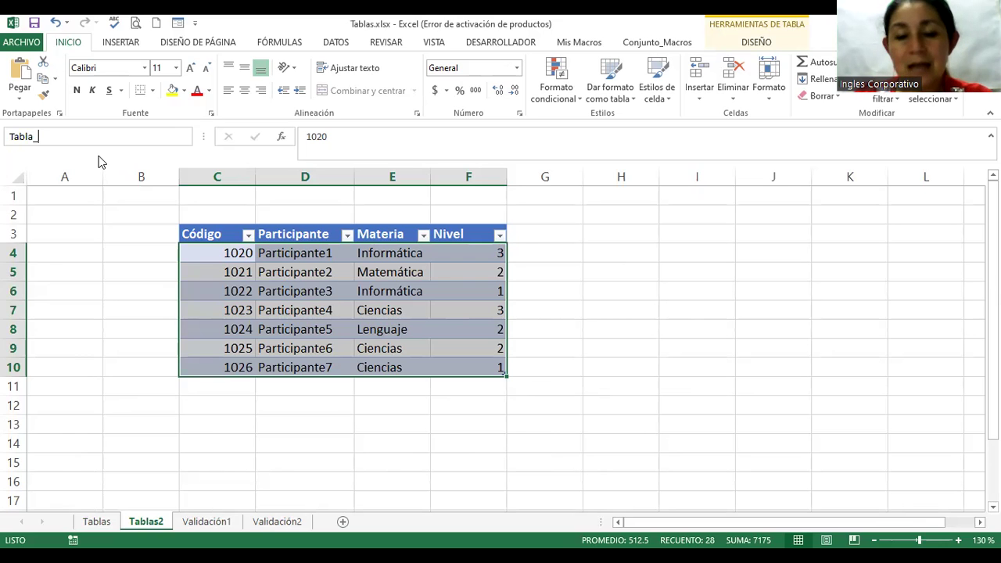
{"action": "key", "text": "Escape"}
{"action": "scroll", "coordinate": [97, 157], "scroll_direction": "up", "scroll_amount": 3}
{"action": "type", "text": "ar"}
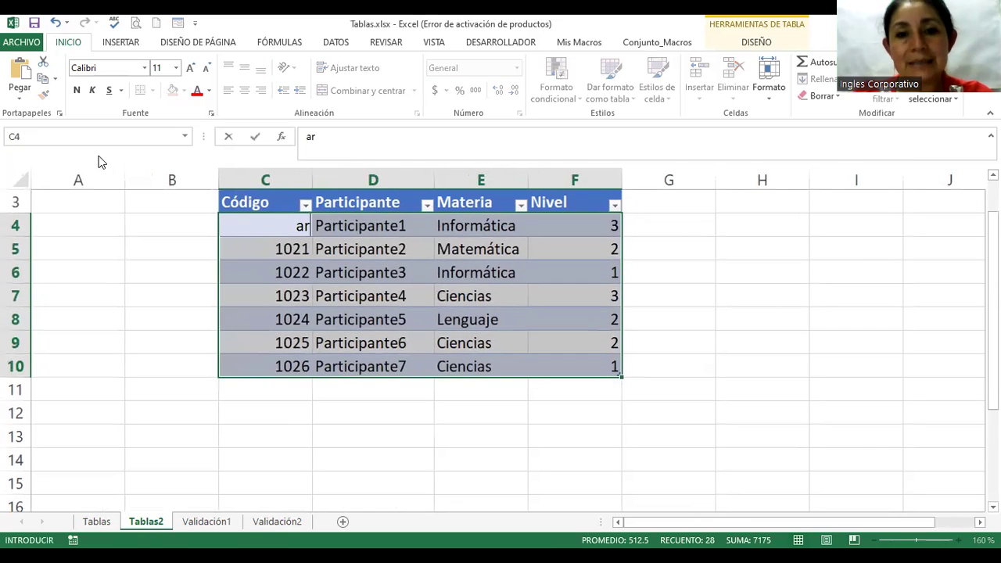
{"action": "key", "text": "Escape"}
{"action": "left_click", "coordinate": [82, 136]}
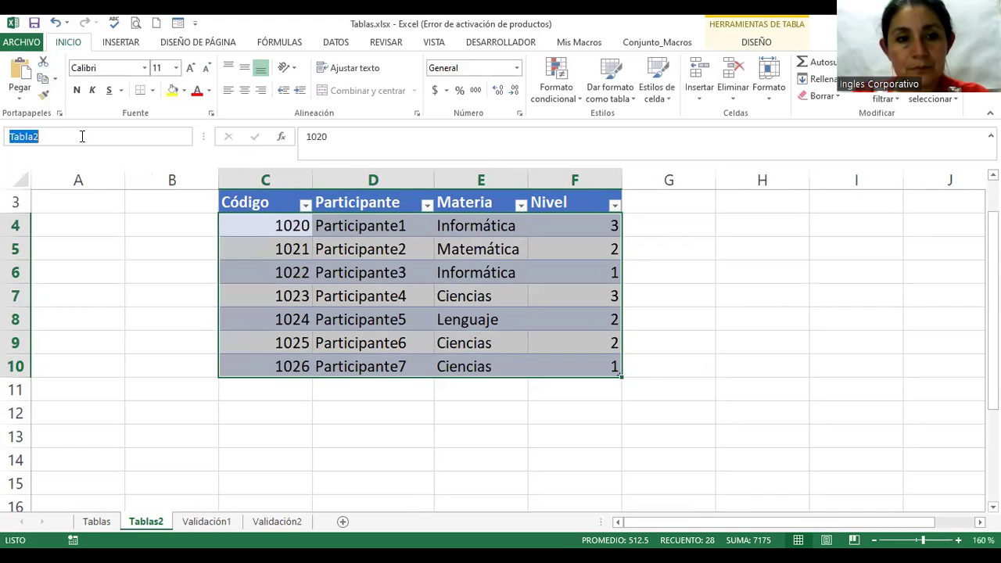
{"action": "left_click", "coordinate": [82, 136]}
{"action": "key", "text": "BackSpace"}
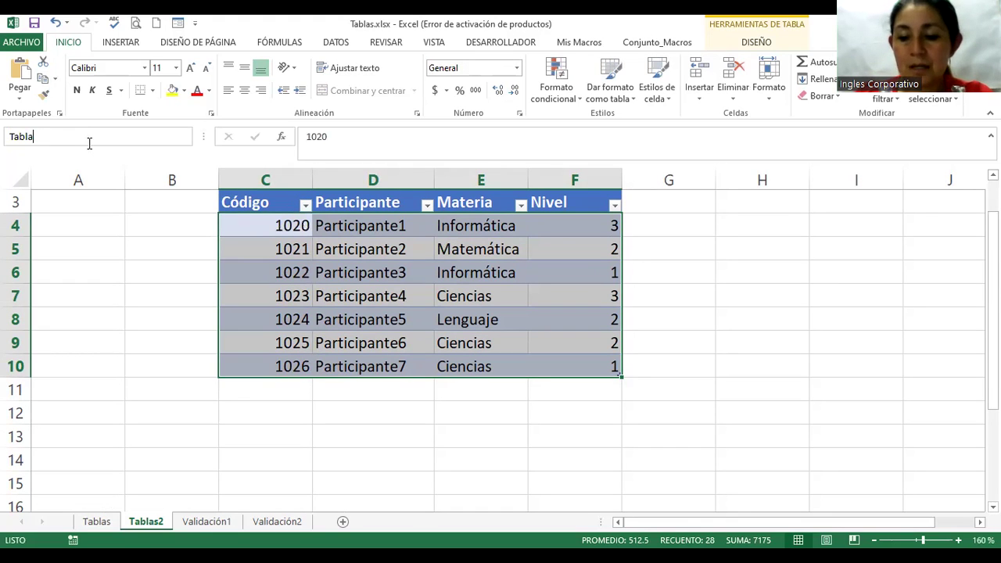
{"action": "type", "text": "_Participante"}
{"action": "key", "text": "Return"}
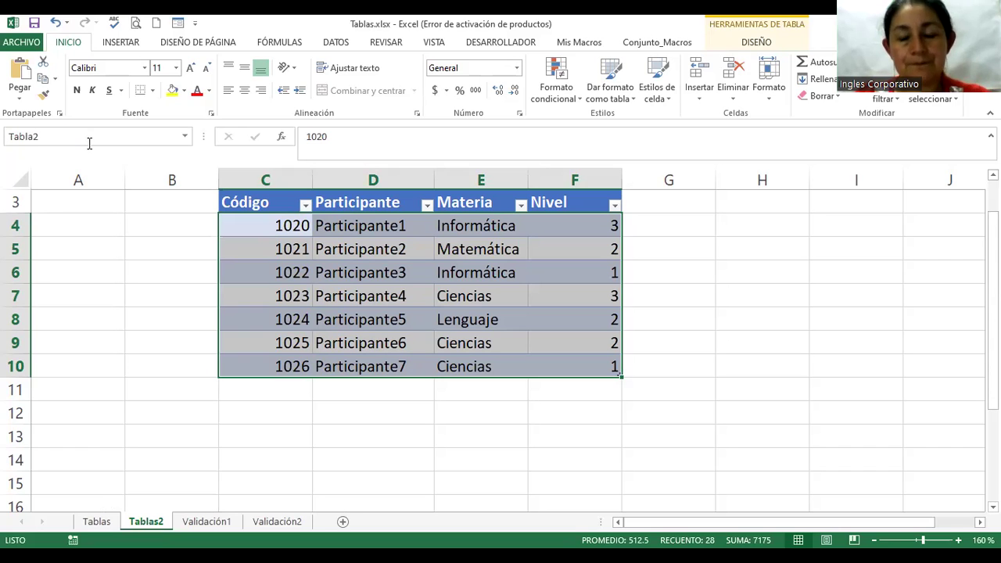
Step: Confirm Tabla_Participantes in the name list, jump back to Tabla2, and select G5:H6
{"action": "left_click", "coordinate": [100, 244]}
{"action": "left_click", "coordinate": [187, 139]}
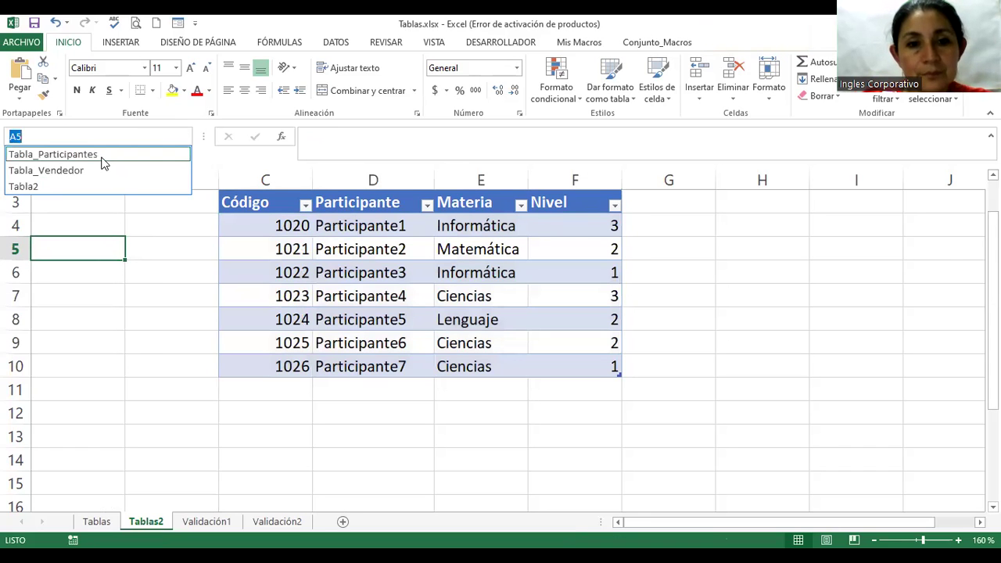
{"action": "left_click", "coordinate": [101, 157]}
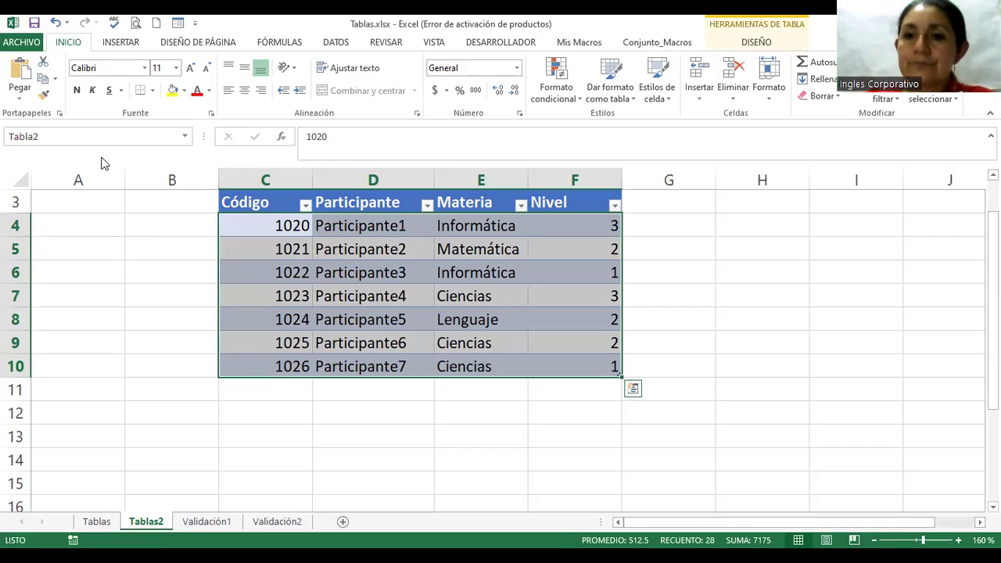
{"action": "left_click_drag", "start_coordinate": [742, 248], "coordinate": [669, 266]}
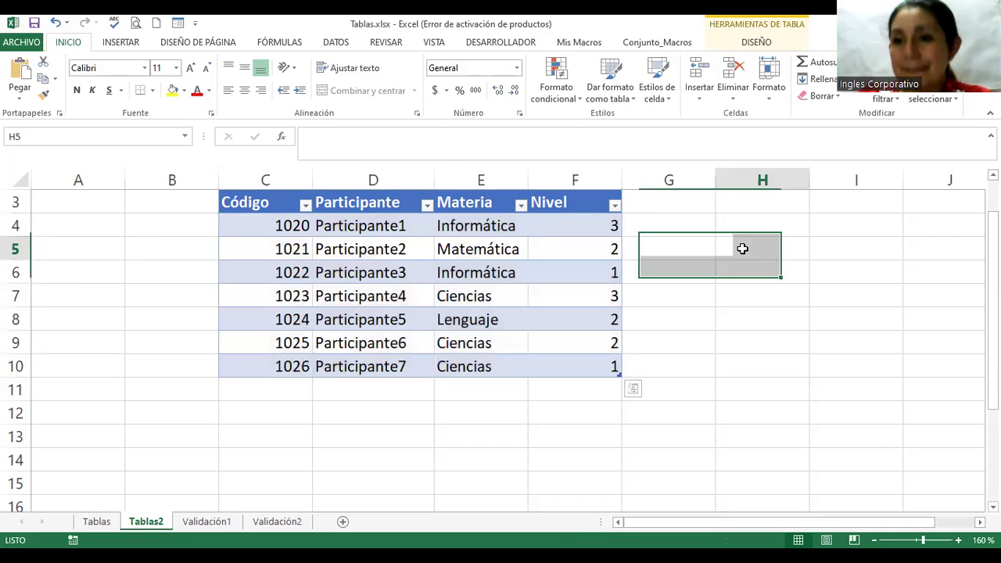
{"action": "left_click", "coordinate": [761, 47]}
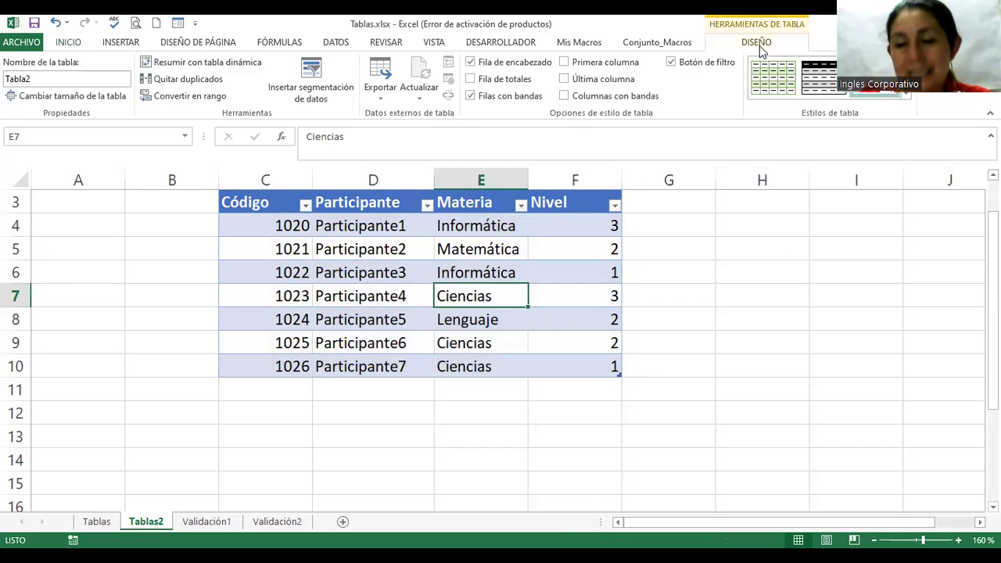
{"action": "left_click", "coordinate": [37, 79]}
{"action": "left_click", "coordinate": [48, 79]}
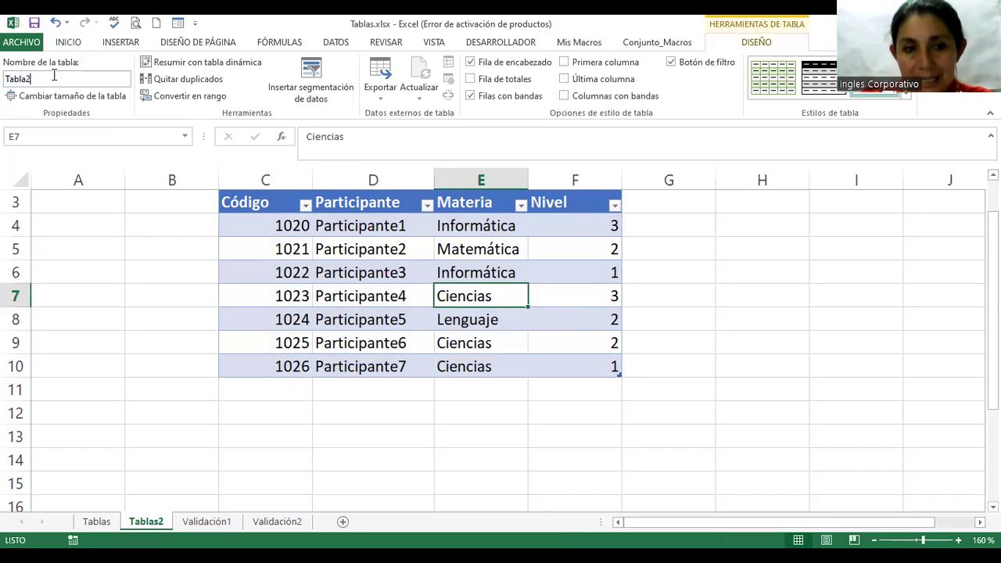
{"action": "key", "text": "BackSpace"}
{"action": "type", "text": "_Participantes"}
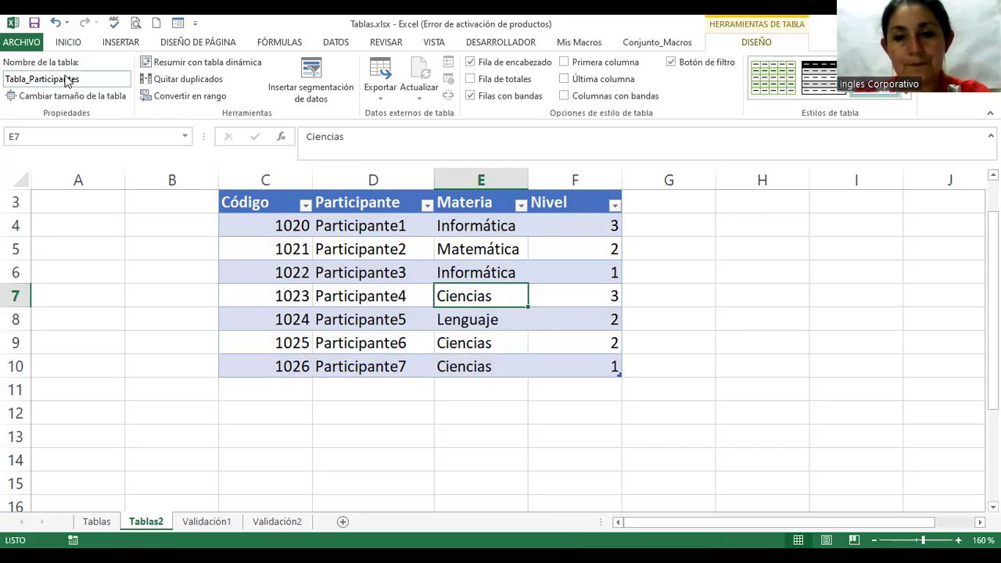
{"action": "key", "text": "Return"}
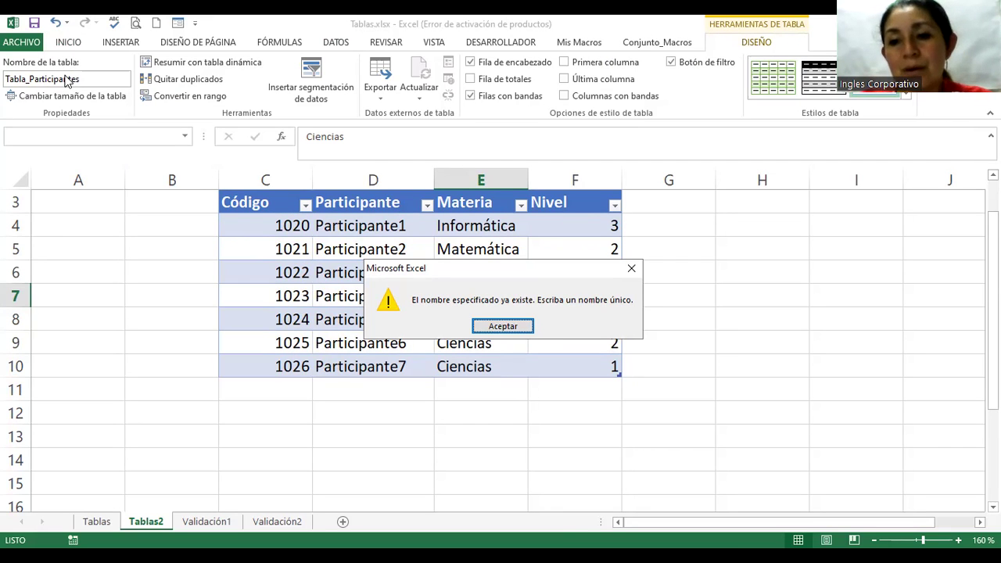
{"action": "key", "text": "Return"}
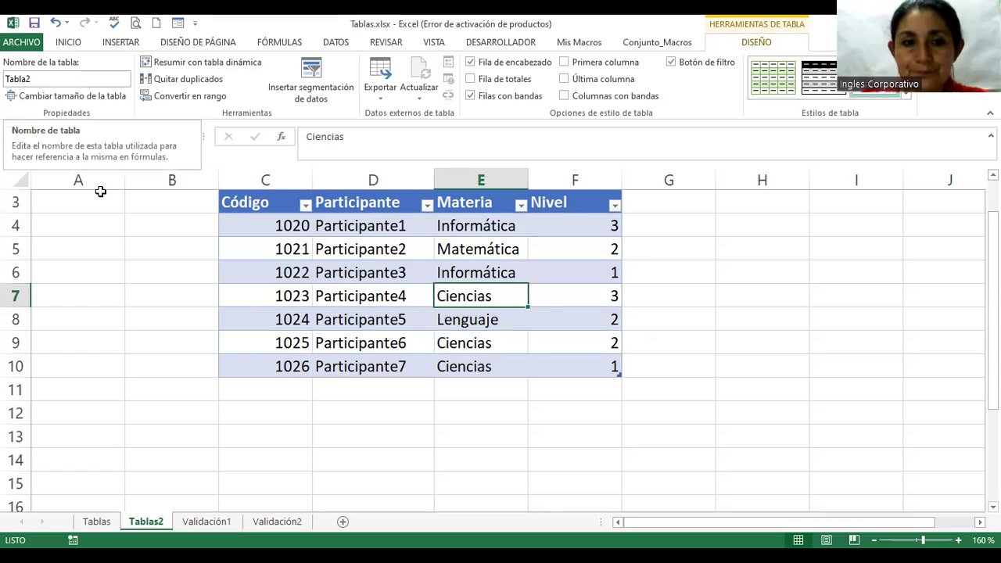
{"action": "left_click", "coordinate": [100, 197]}
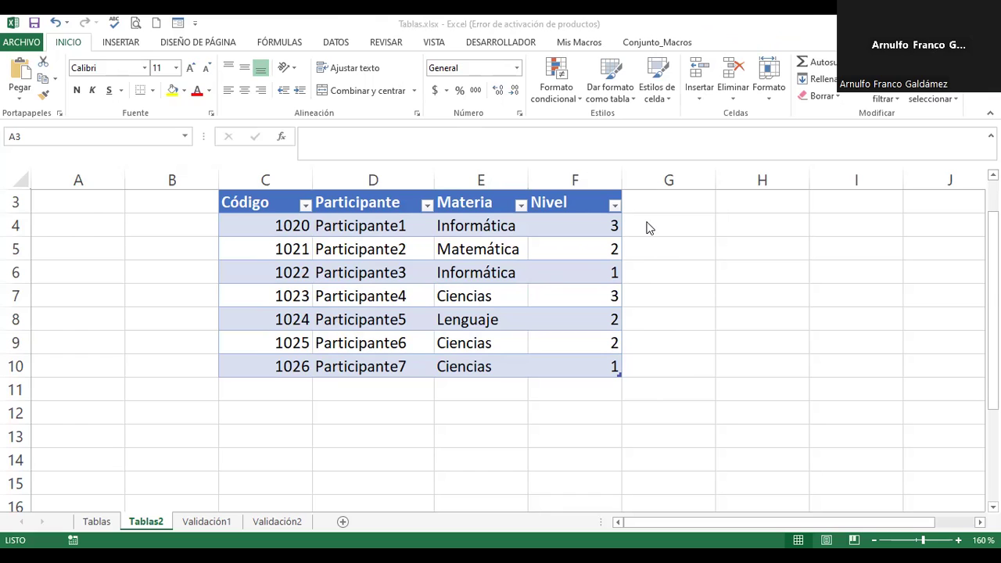
{"action": "left_click", "coordinate": [194, 532]}
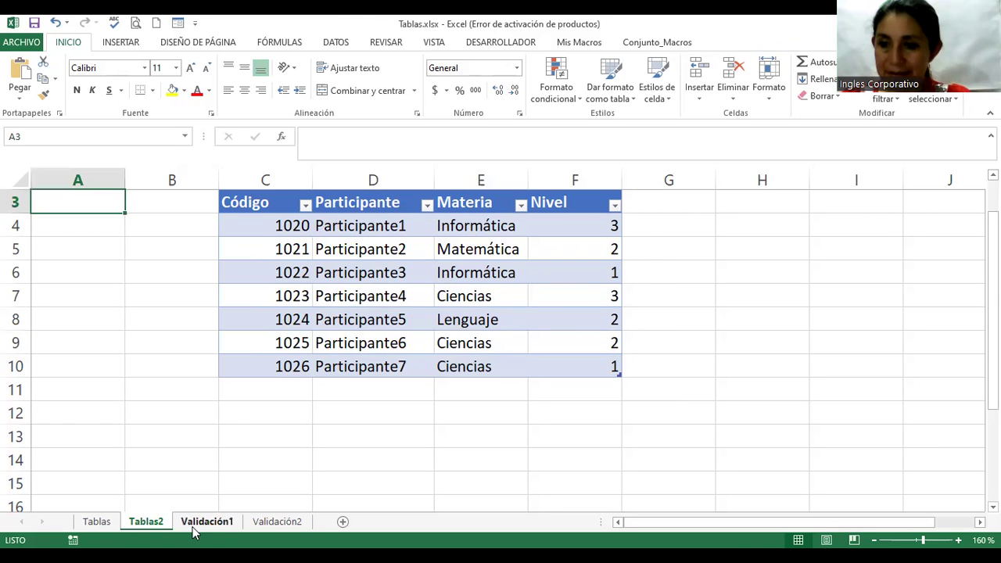
Step: Switch to the Validación1 sheet and select cell A3 under NOMBRE
{"action": "left_click", "coordinate": [196, 528]}
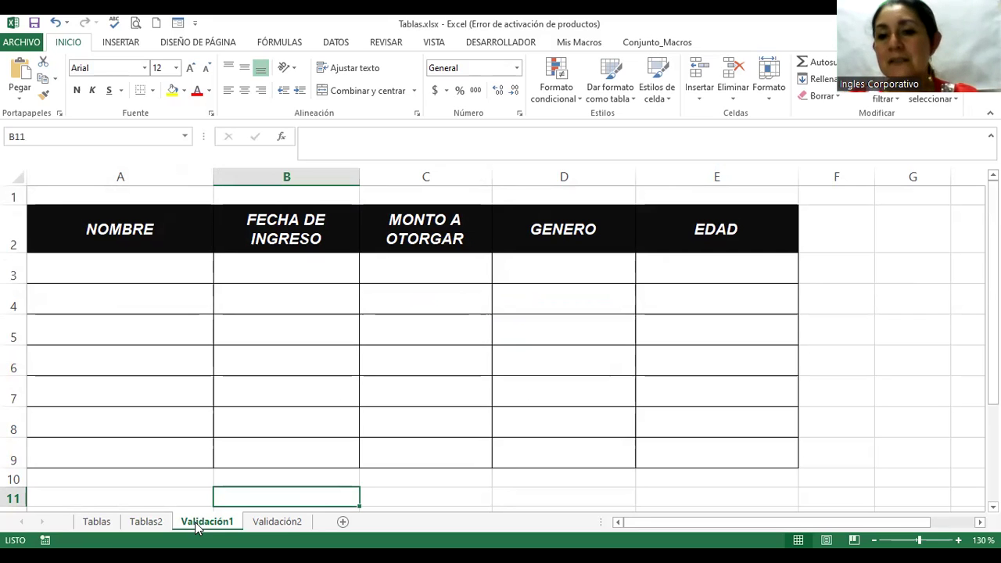
{"action": "left_click", "coordinate": [216, 299]}
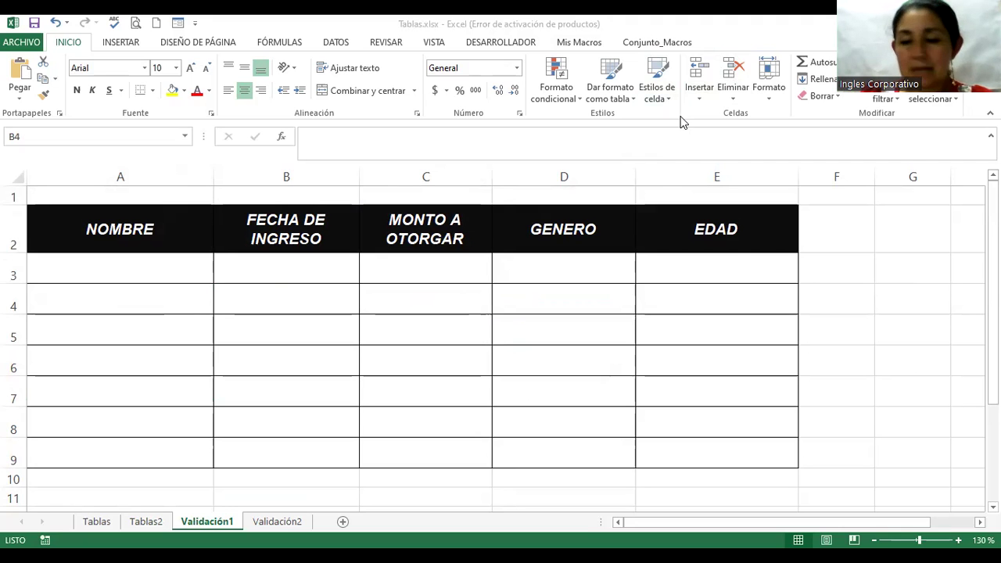
{"action": "left_click", "coordinate": [277, 293]}
{"action": "left_click", "coordinate": [102, 262]}
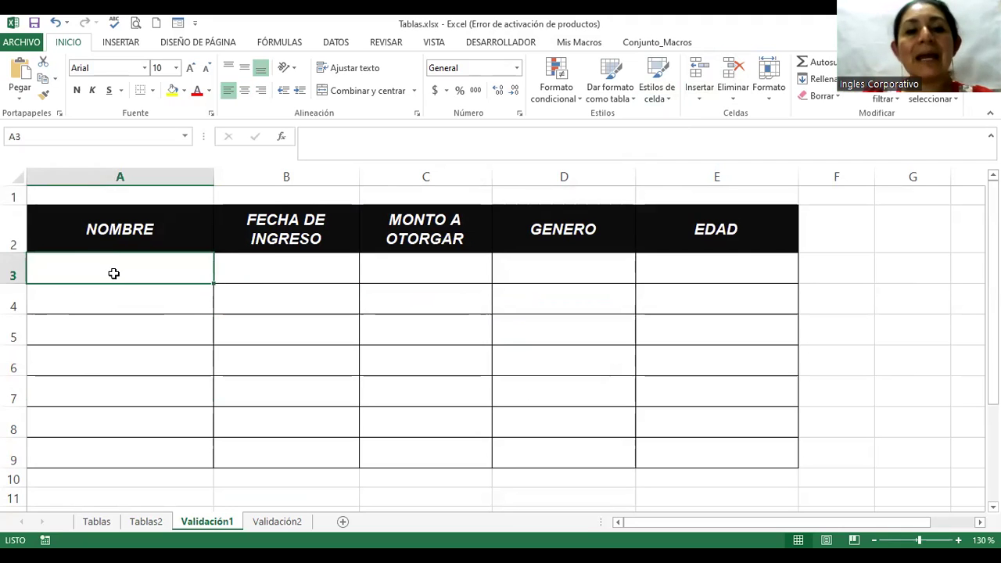
{"action": "left_click", "coordinate": [124, 303]}
{"action": "left_click", "coordinate": [146, 264]}
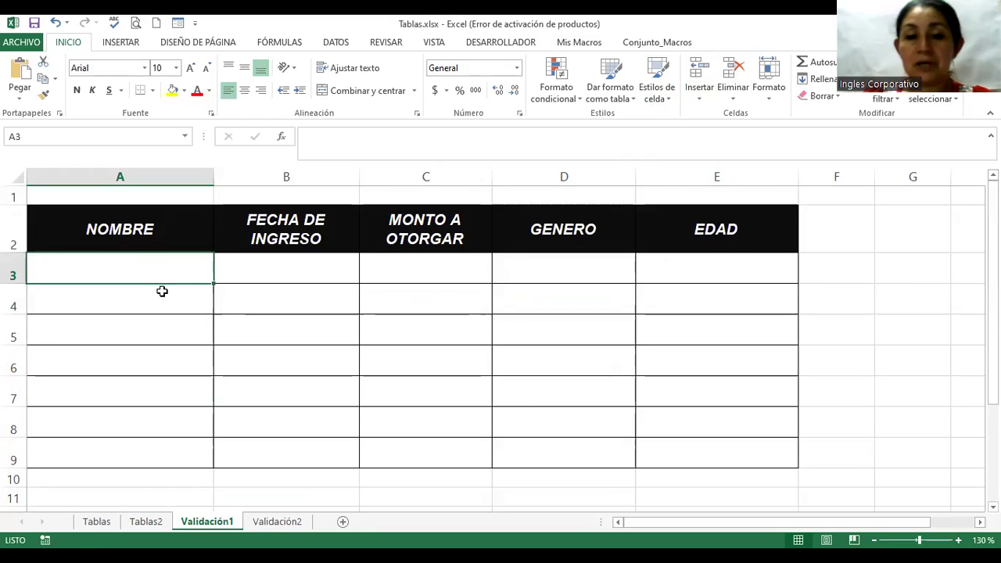
{"action": "left_click", "coordinate": [162, 291]}
{"action": "left_click", "coordinate": [164, 366]}
{"action": "left_click", "coordinate": [157, 418]}
{"action": "left_click", "coordinate": [164, 329]}
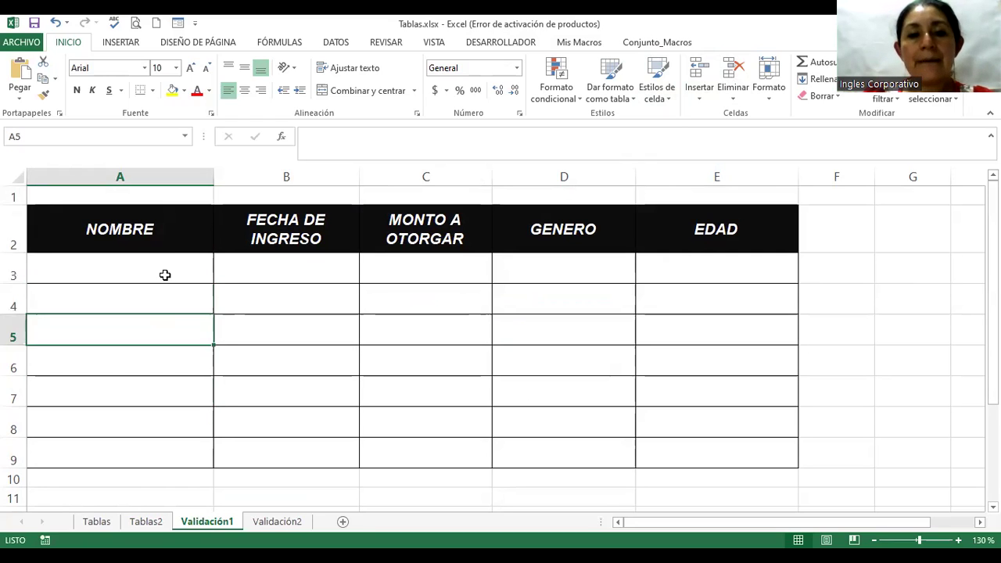
{"action": "left_click", "coordinate": [166, 275]}
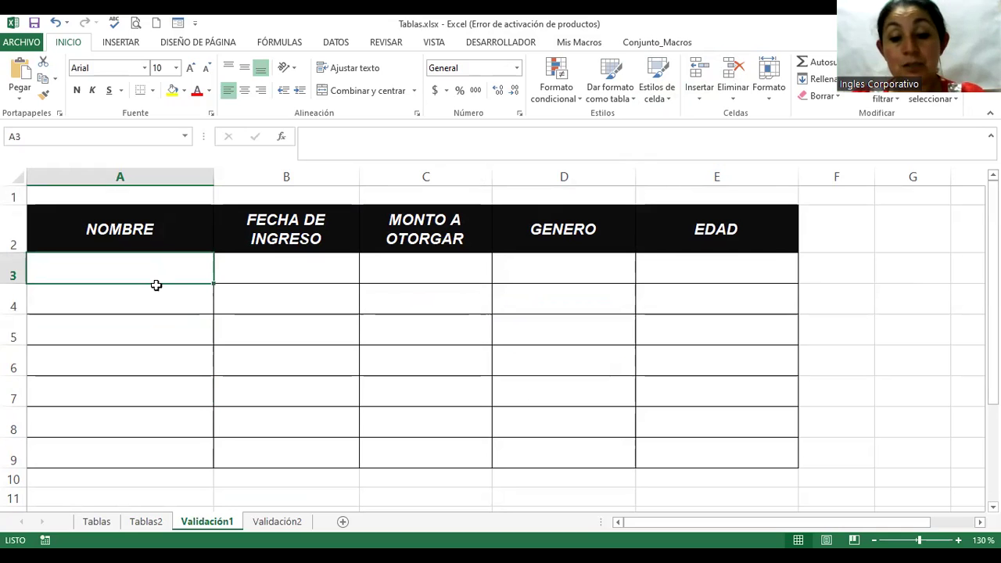
Step: Enter 11333 in A3, 000 in A4 and a sample full name in A5
{"action": "type", "text": "Camil"}
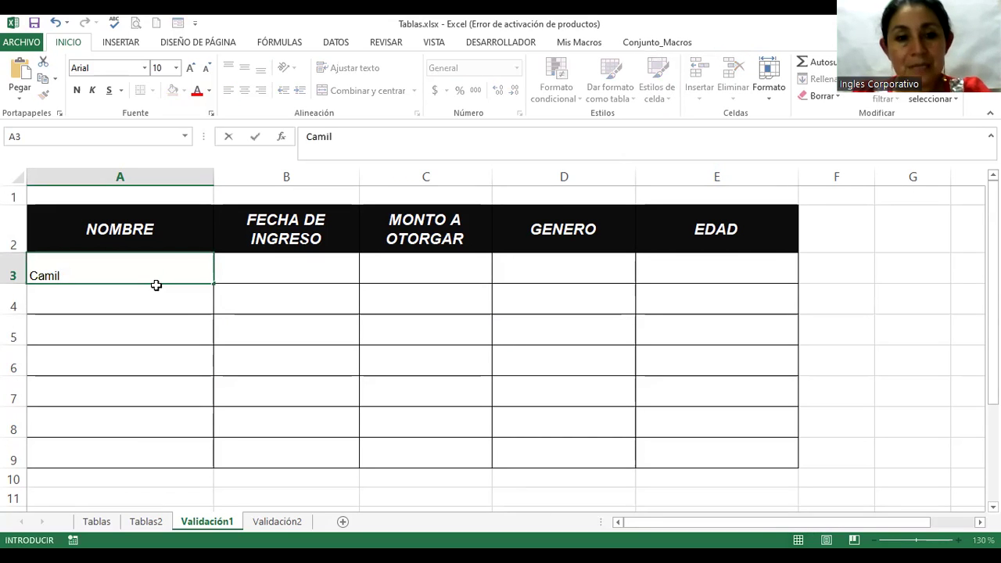
{"action": "type", "text": "0"}
{"action": "key", "text": "Return"}
{"action": "key", "text": "Up"}
{"action": "key", "text": "Delete"}
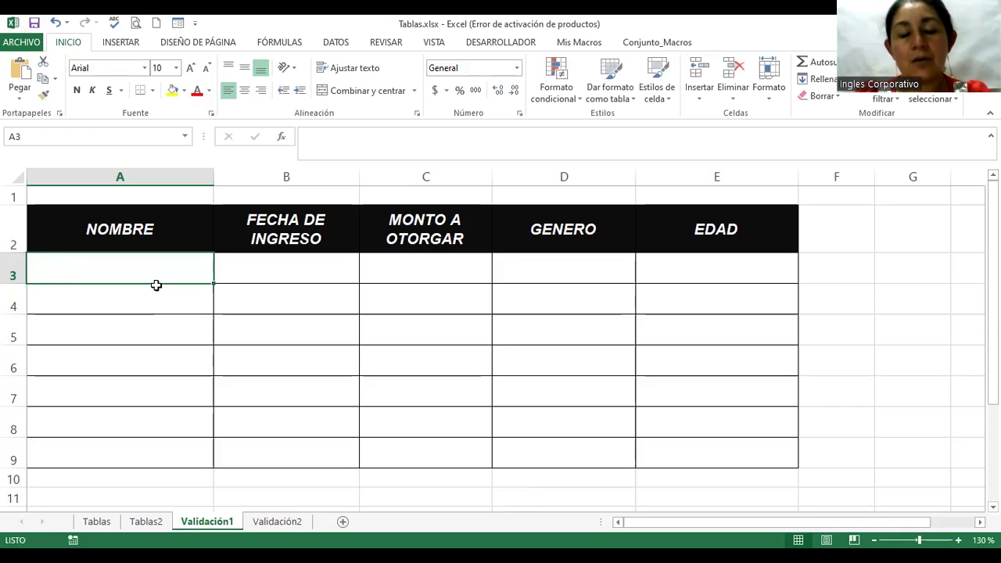
{"action": "type", "text": "11333"}
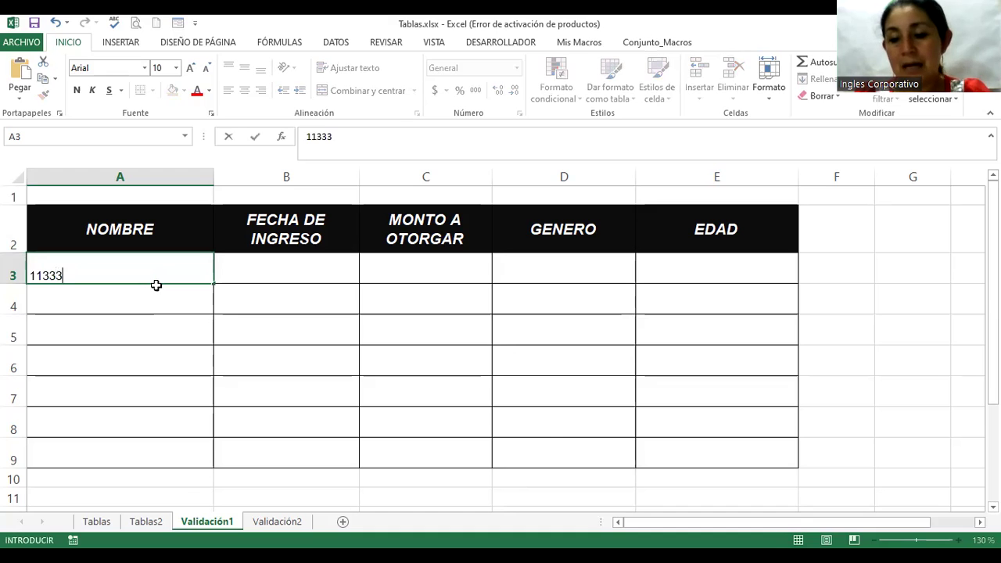
{"action": "key", "text": "Return"}
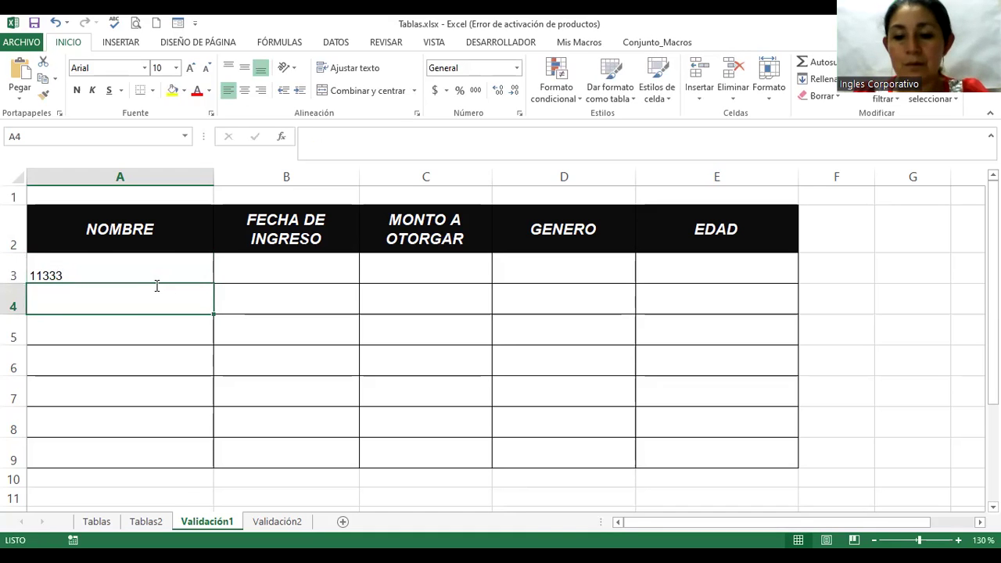
{"action": "type", "text": "000"}
{"action": "key", "text": "Return"}
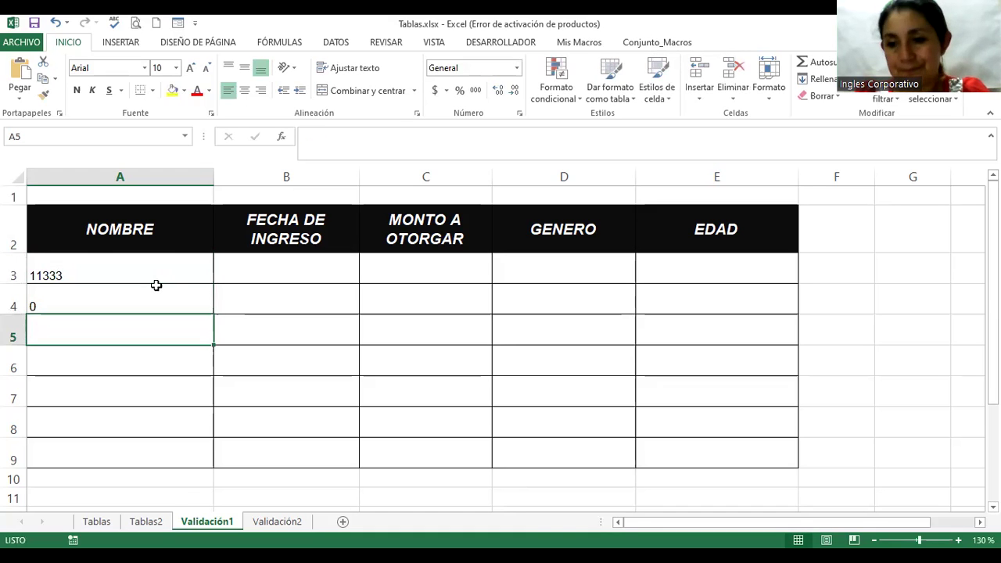
{"action": "type", "text": "Camila Campos"}
{"action": "key", "text": "Return"}
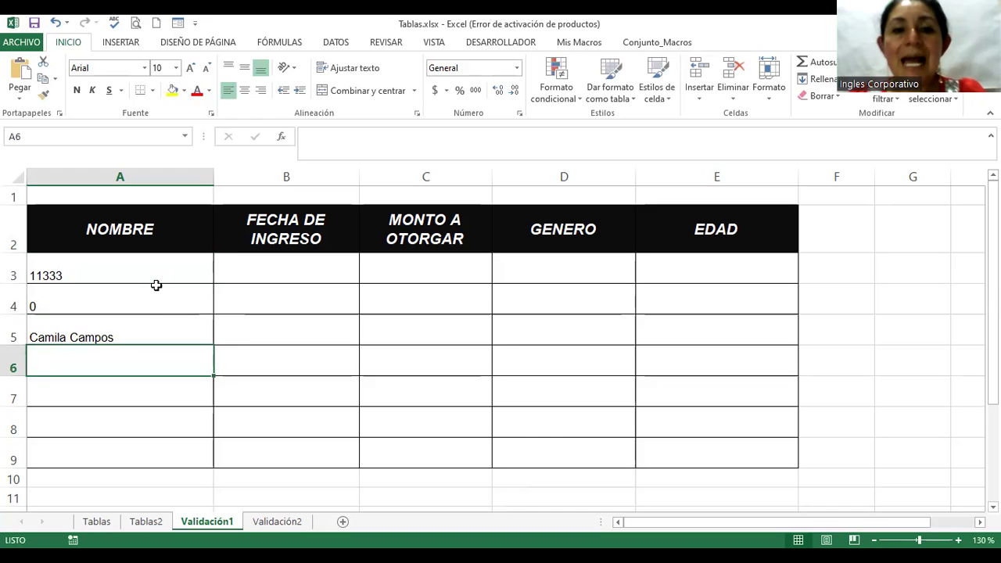
Step: Select A3:A9 under NOMBRE and expand the Validación de datos options on the DATOS tab
{"action": "left_click_drag", "start_coordinate": [102, 274], "coordinate": [126, 458]}
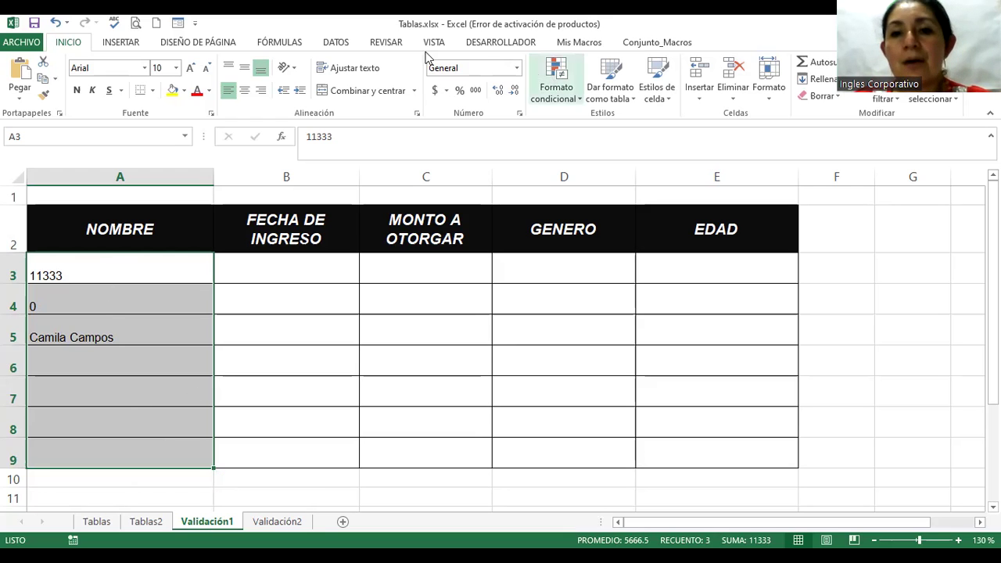
{"action": "left_click", "coordinate": [331, 43]}
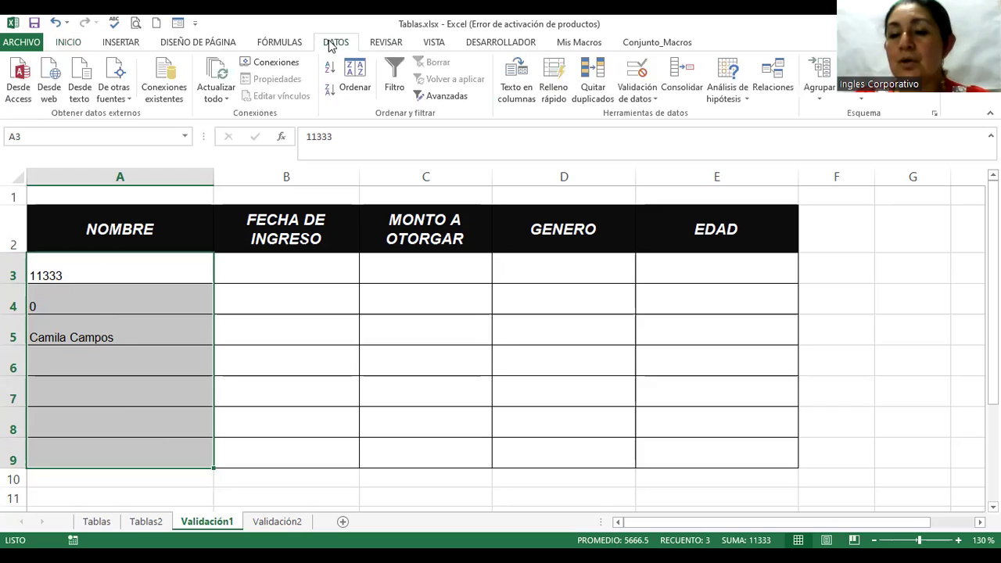
{"action": "left_click", "coordinate": [655, 99]}
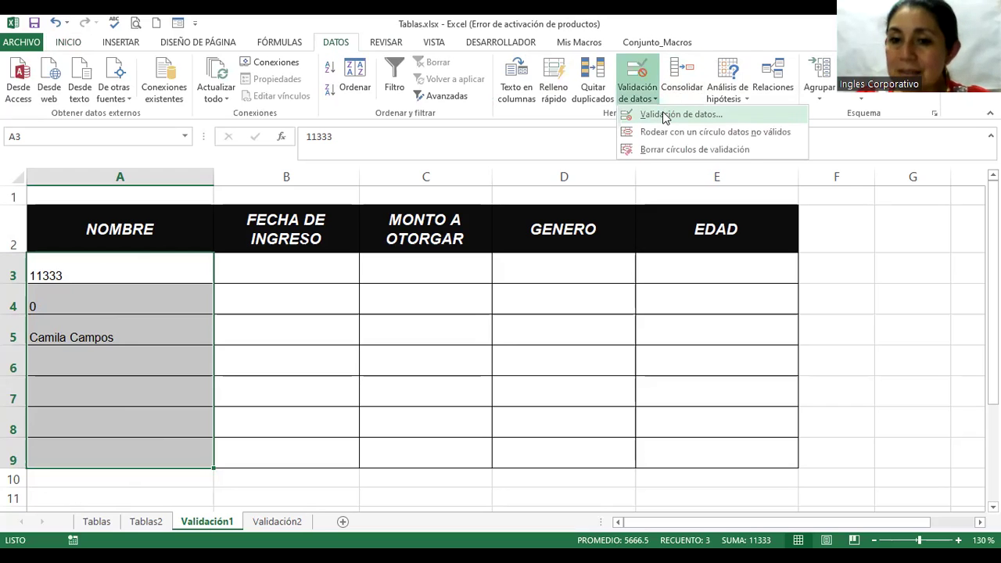
Step: Open the Validación de datos dialog, move it aside, and expand the Permitir list
{"action": "left_click", "coordinate": [665, 115]}
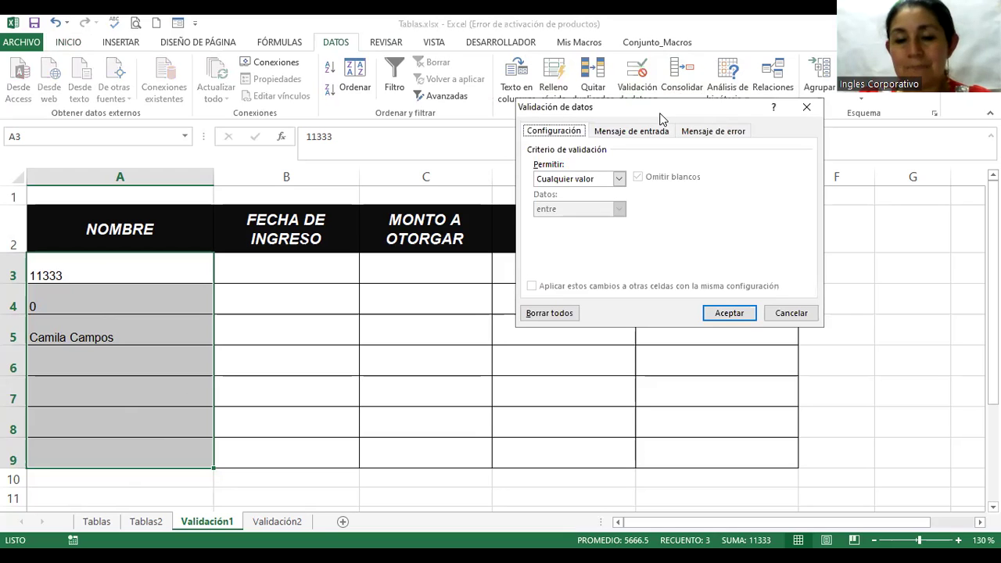
{"action": "left_click_drag", "start_coordinate": [563, 107], "coordinate": [348, 254]}
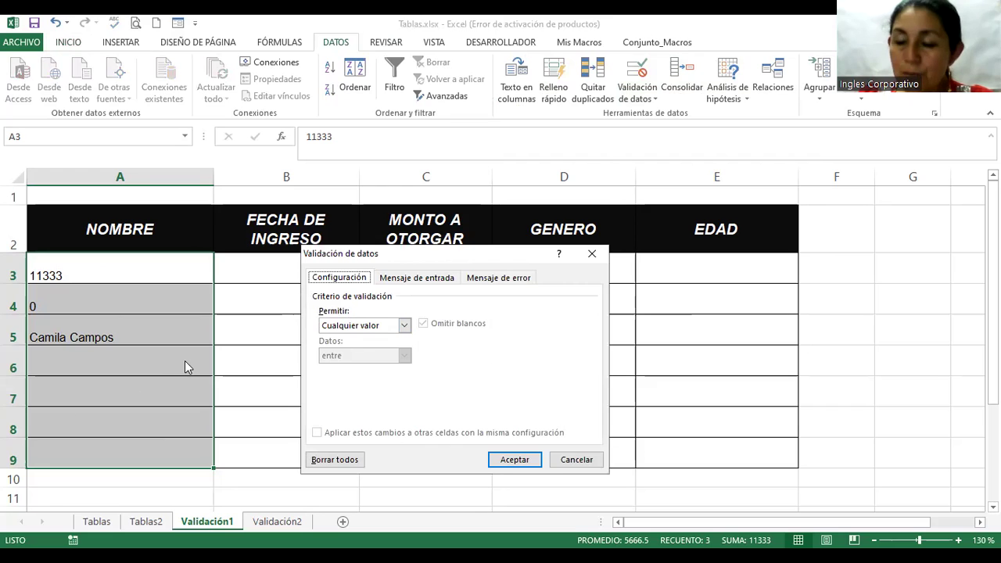
{"action": "left_click", "coordinate": [341, 329]}
{"action": "left_click", "coordinate": [374, 256]}
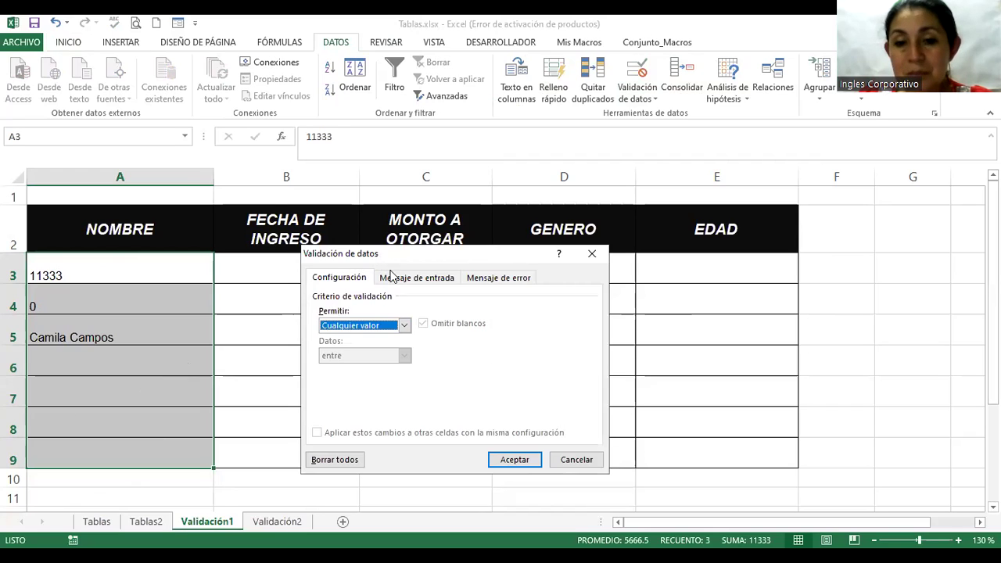
{"action": "left_click_drag", "start_coordinate": [377, 258], "coordinate": [360, 206]}
{"action": "left_click", "coordinate": [389, 275]}
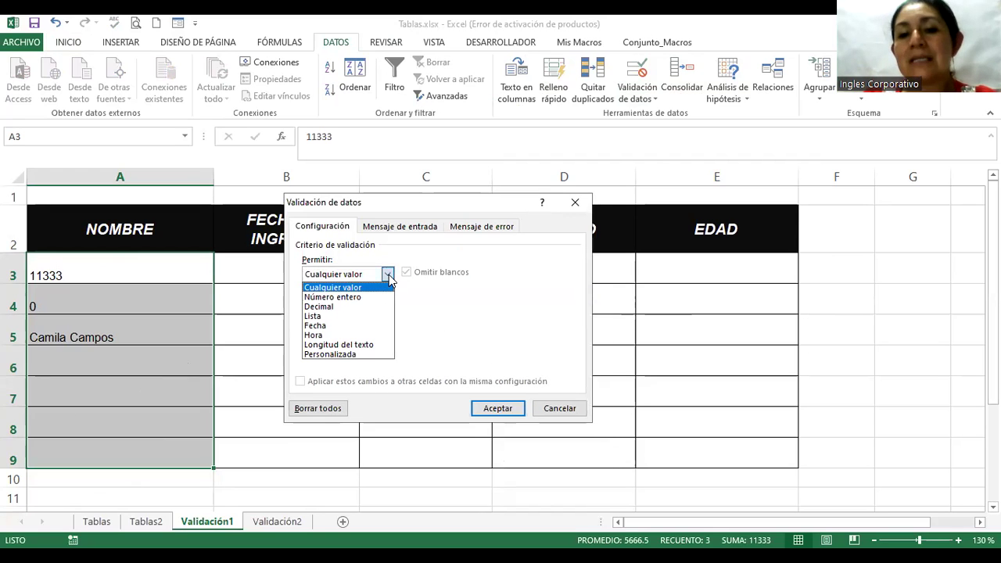
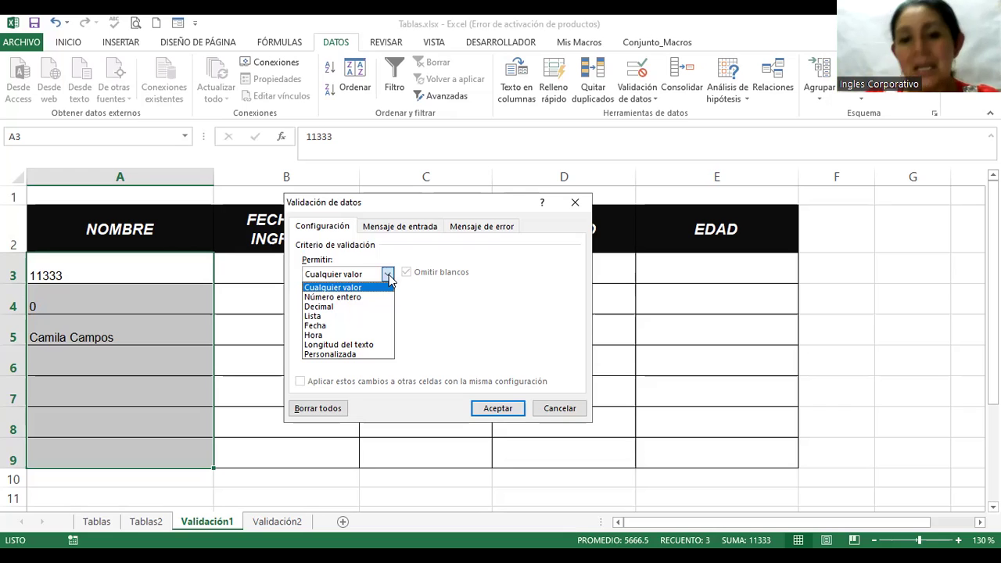
Step: Set the validation criterion to Personalizada with the formula ESTEXTO(A3)
{"action": "left_click", "coordinate": [360, 356]}
{"action": "left_click", "coordinate": [358, 335]}
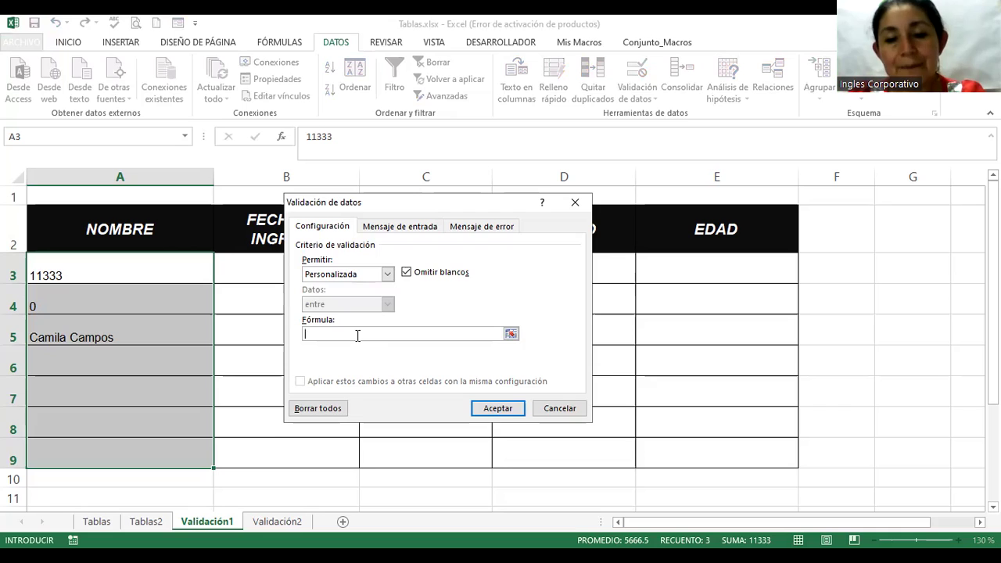
{"action": "type", "text": "es"}
{"action": "key", "text": "BackSpace"}
{"action": "key", "text": "BackSpace"}
{"action": "type", "text": "ESTEXTO"}
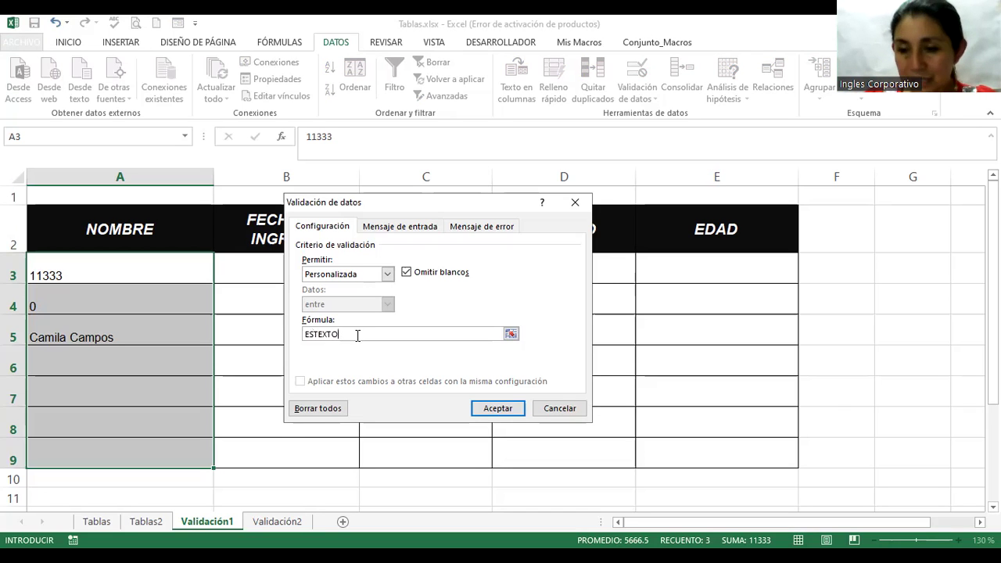
{"action": "type", "text": "("}
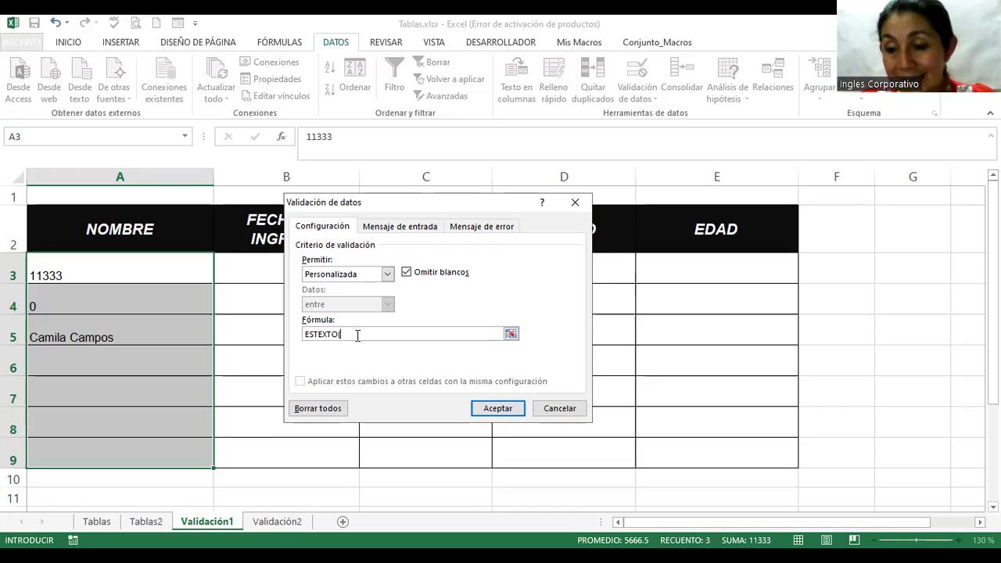
{"action": "left_click", "coordinate": [96, 268]}
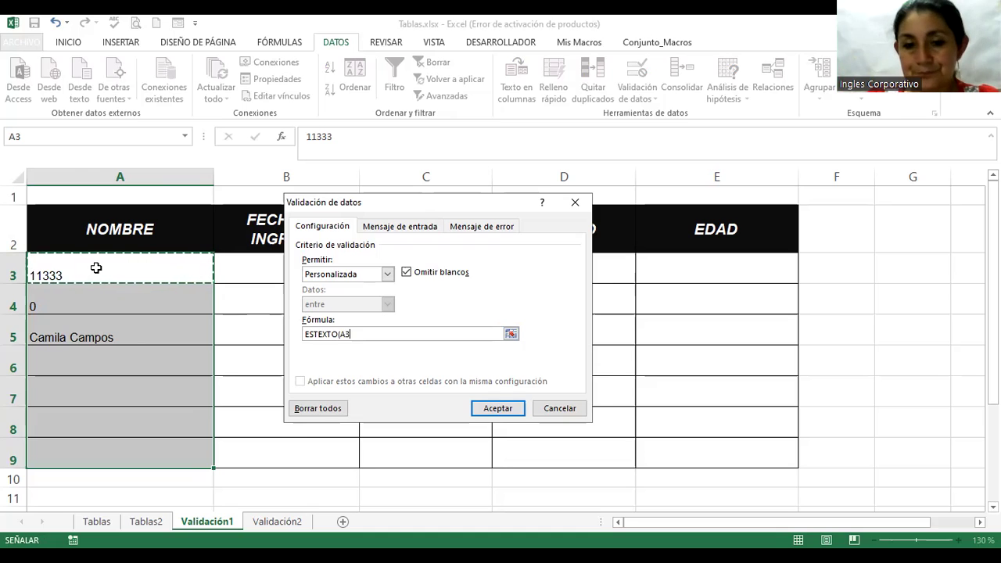
{"action": "type", "text": ")"}
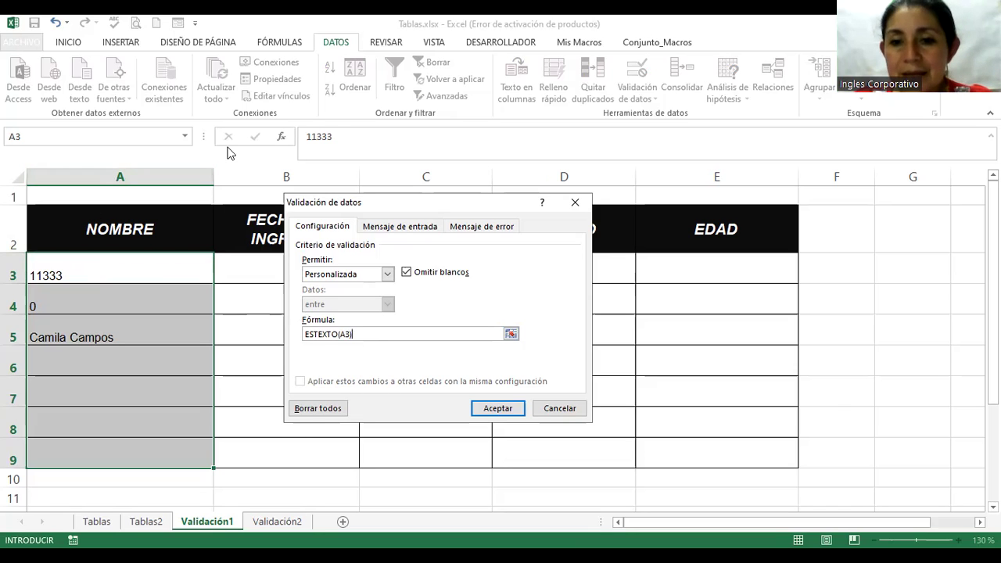
Step: Give the error alert the Detener style and the title 'Error'
{"action": "left_click", "coordinate": [492, 228]}
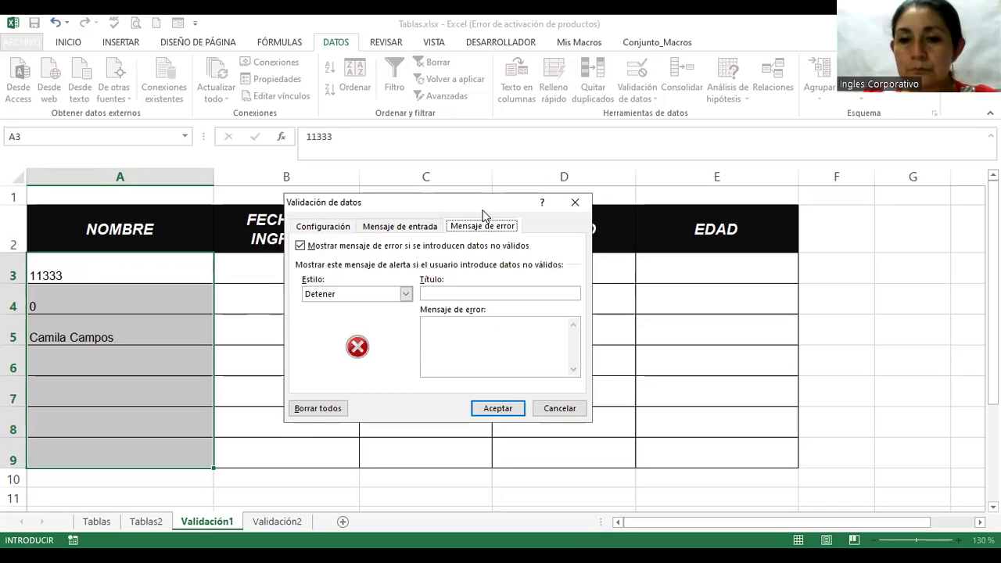
{"action": "left_click", "coordinate": [300, 230]}
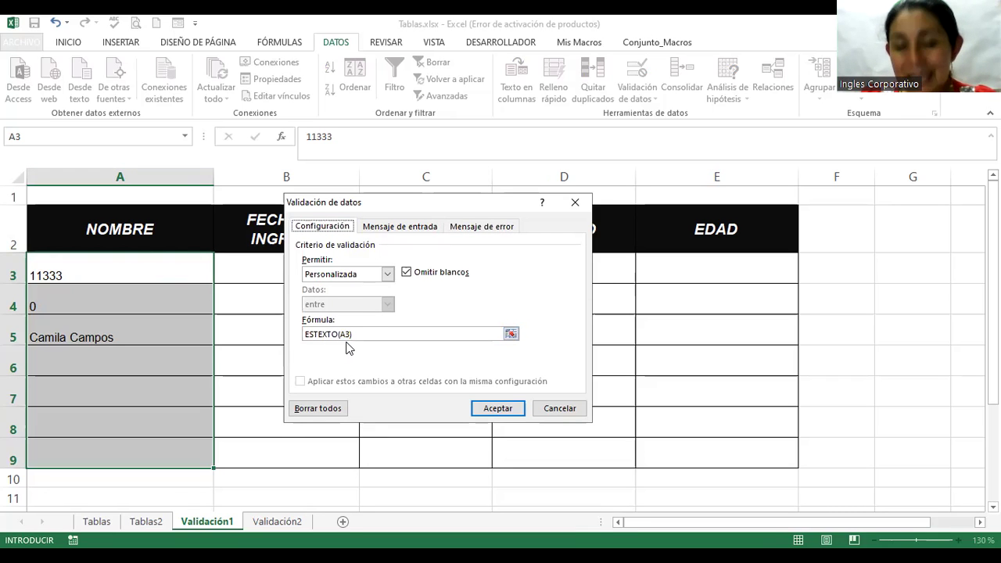
{"action": "left_click", "coordinate": [473, 228]}
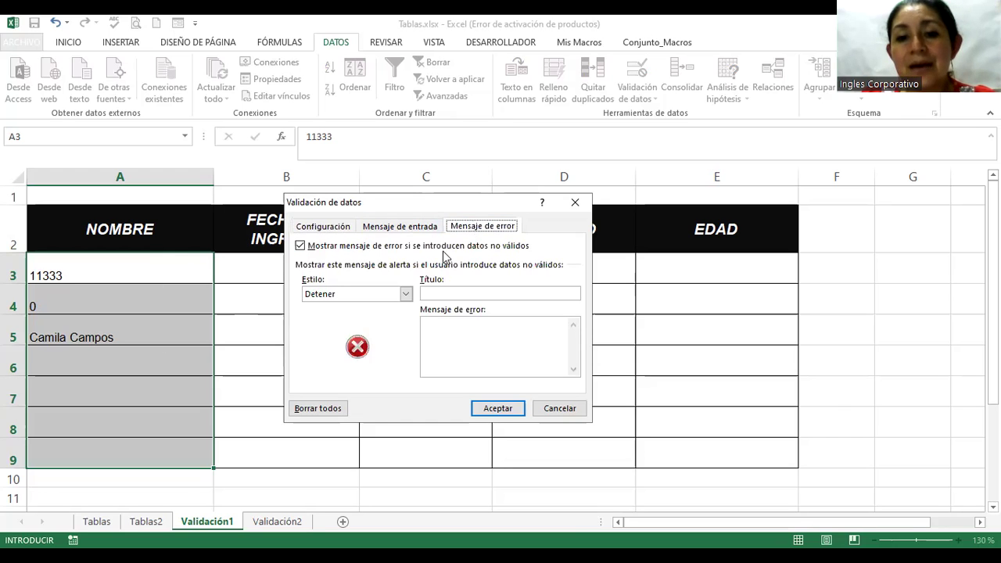
{"action": "left_click", "coordinate": [406, 294]}
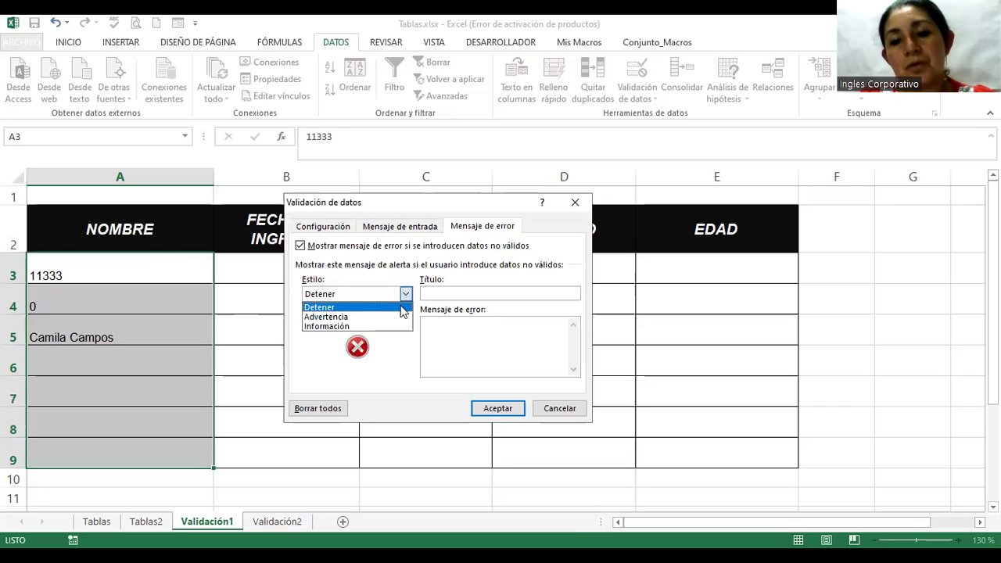
{"action": "left_click", "coordinate": [448, 294]}
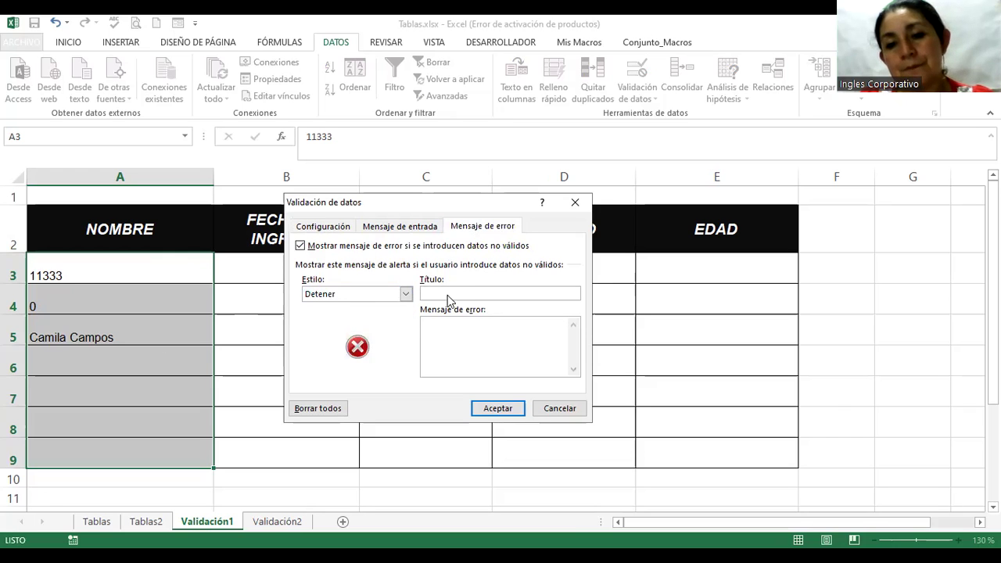
{"action": "type", "text": "e"}
{"action": "key", "text": "BackSpace"}
{"action": "key", "text": "BackSpace"}
{"action": "type", "text": "Error"}
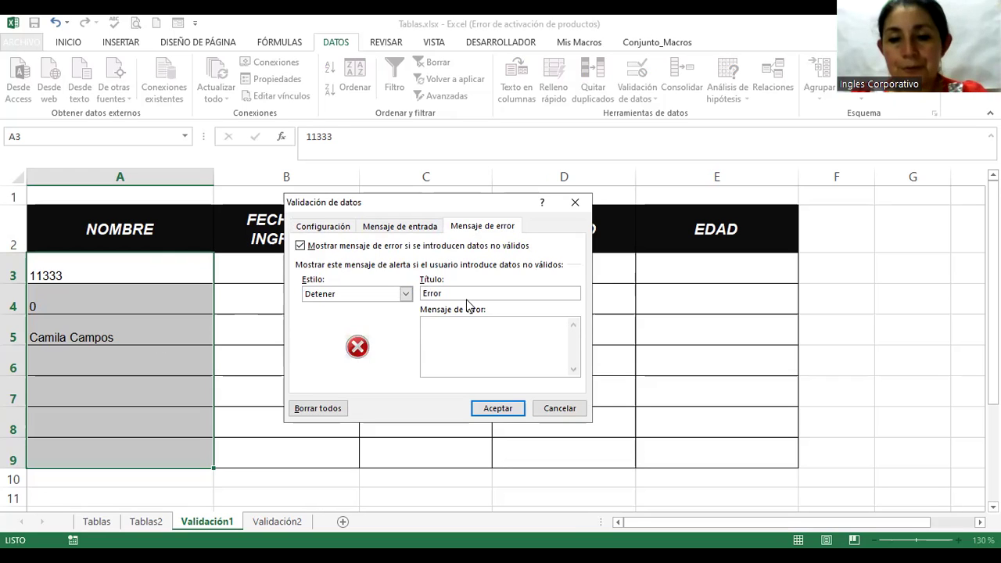
Step: Write the error message 'La información ingresa no es válida'
{"action": "left_click", "coordinate": [466, 331]}
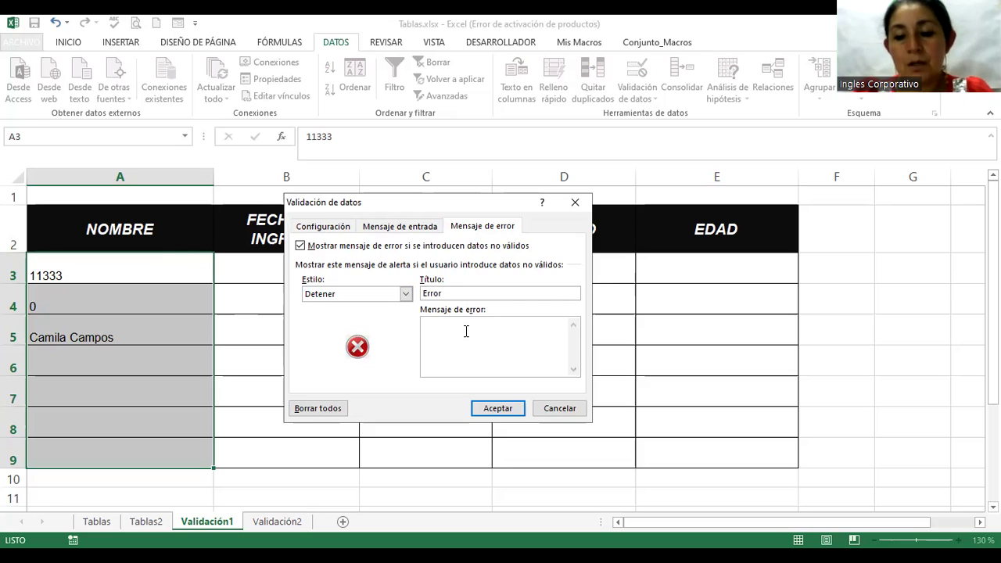
{"action": "type", "text": "La i"}
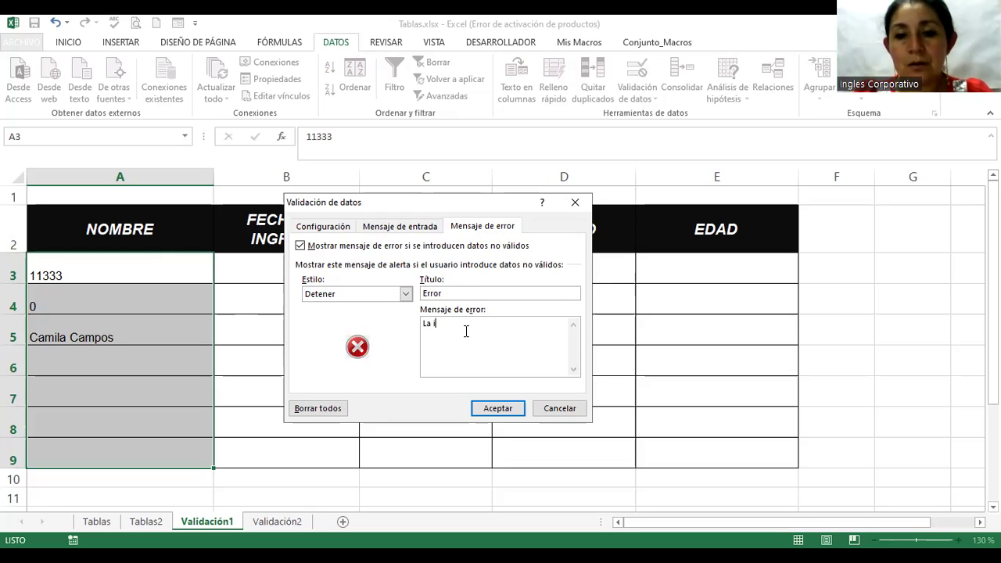
{"action": "type", "text": "nformación ingresa no es"}
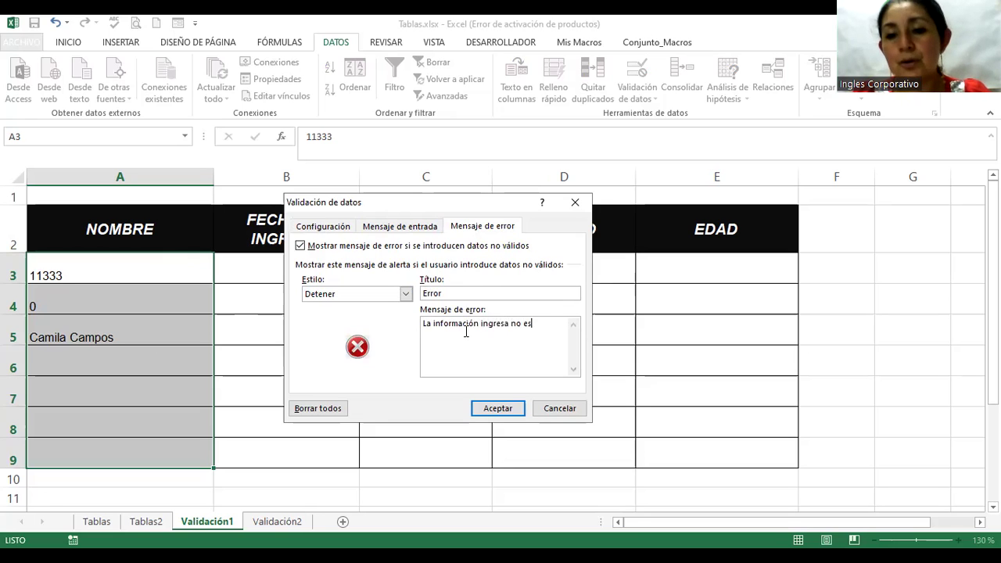
{"action": "type", "text": " válida"}
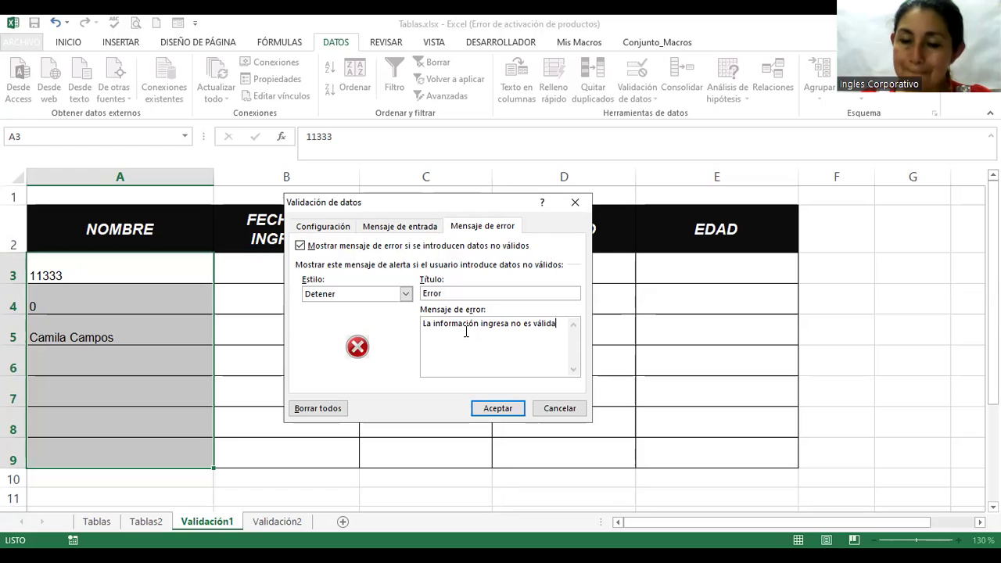
{"action": "left_click", "coordinate": [500, 407]}
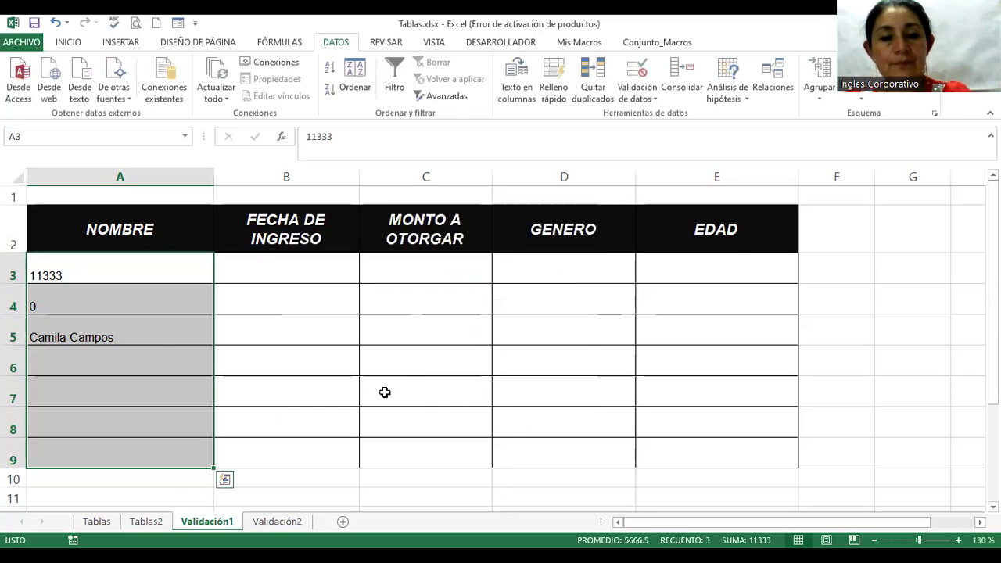
{"action": "left_click", "coordinate": [109, 362]}
{"action": "left_click", "coordinate": [123, 306]}
{"action": "left_click", "coordinate": [123, 361]}
{"action": "left_click", "coordinate": [121, 394]}
{"action": "left_click", "coordinate": [118, 365]}
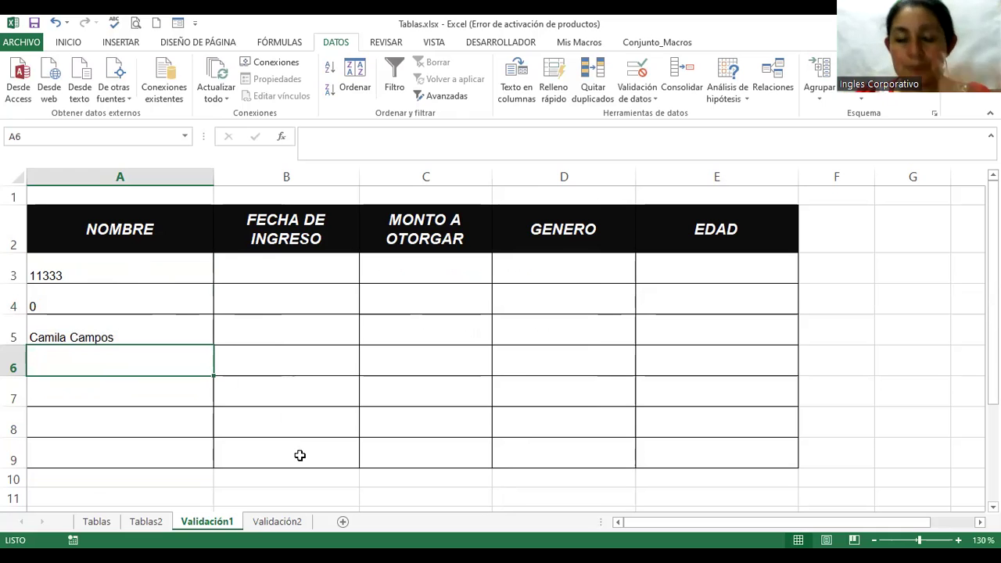
{"action": "type", "text": "Juna J"}
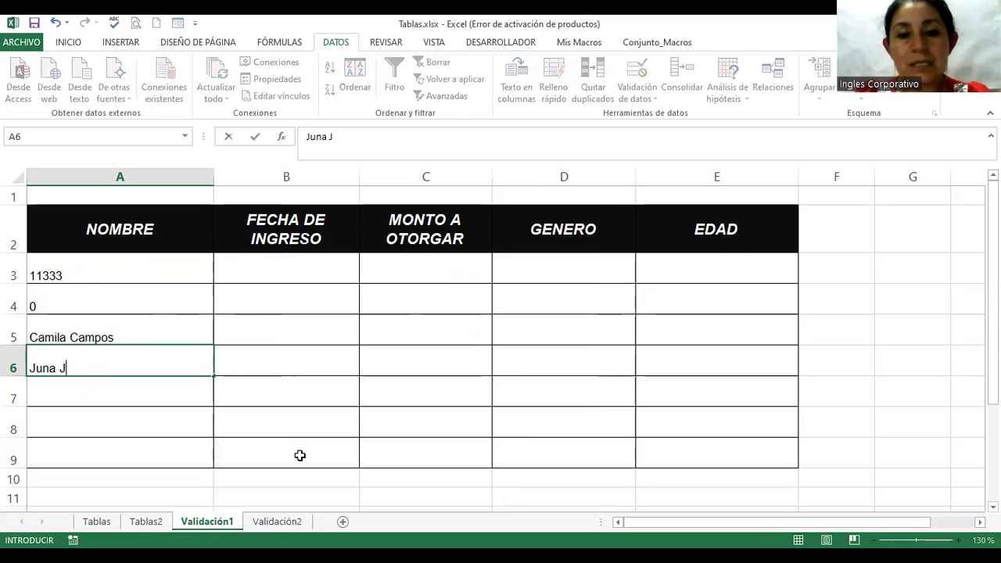
{"action": "key", "text": "BackSpace"}
{"action": "key", "text": "BackSpace"}
{"action": "key", "text": "BackSpace"}
{"action": "type", "text": "an José"}
{"action": "key", "text": "Return"}
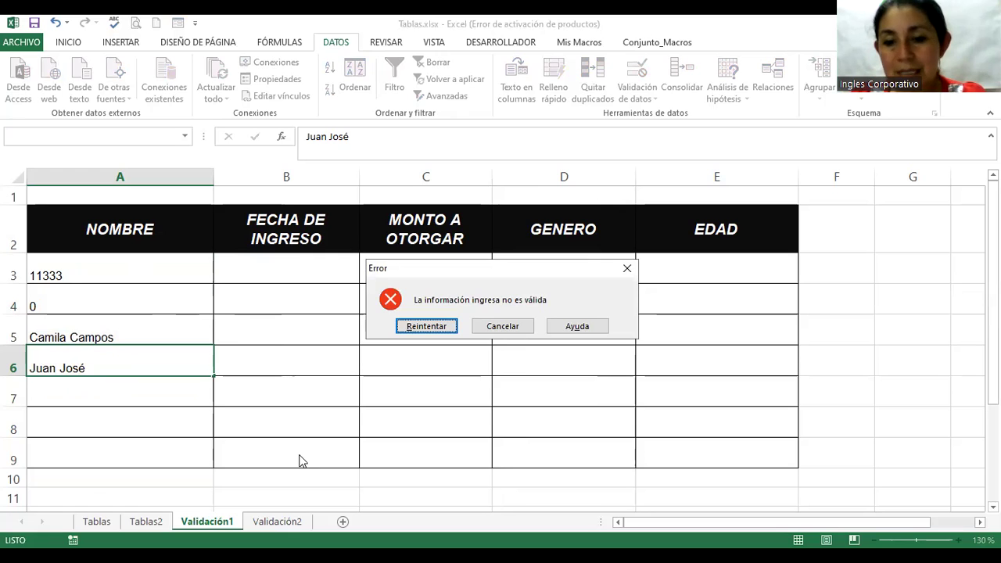
{"action": "key", "text": "Return"}
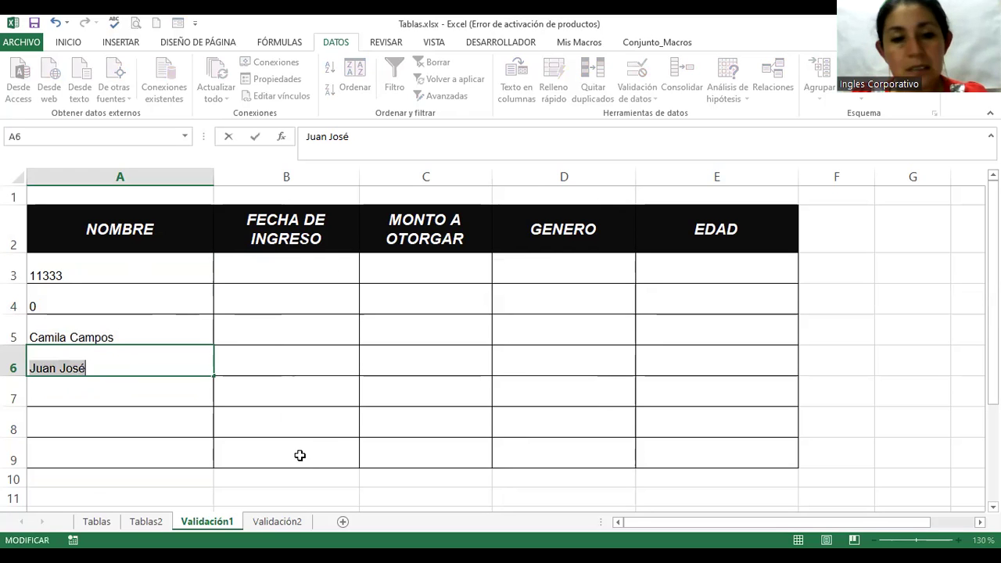
{"action": "key", "text": "End"}
{"action": "key", "text": "Return"}
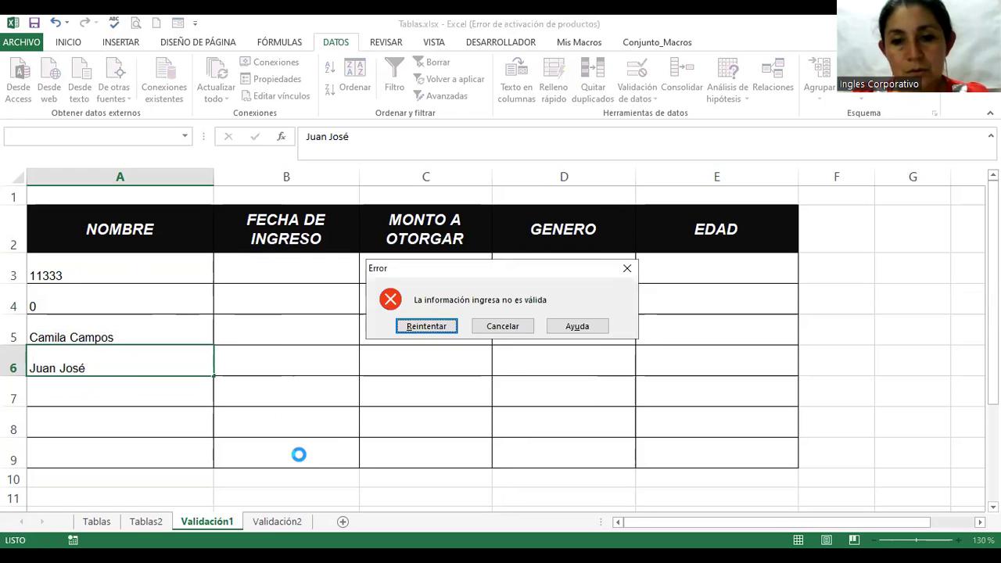
{"action": "key", "text": "Return"}
{"action": "key", "text": "Escape"}
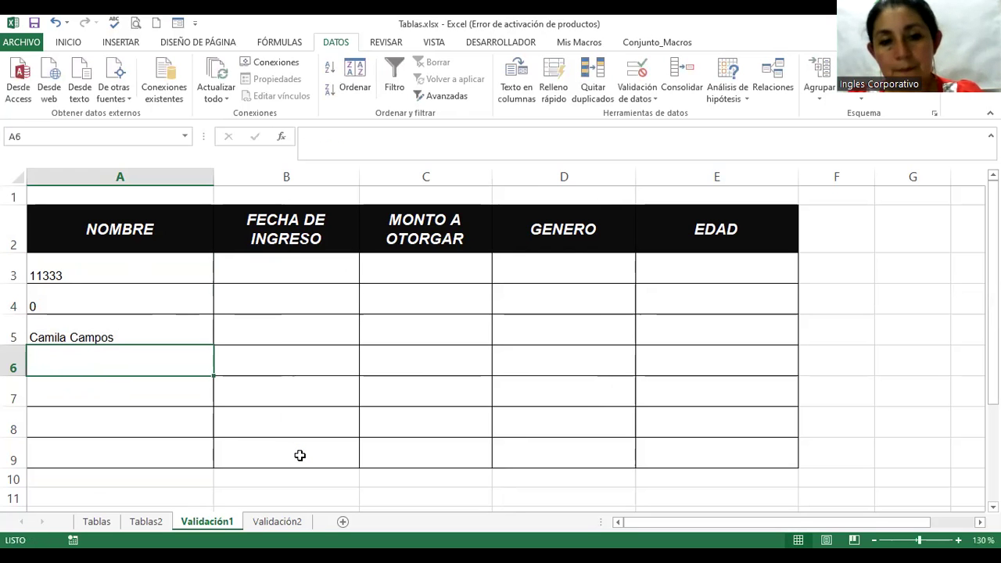
{"action": "key", "text": "Up"}
{"action": "key", "text": "Up"}
{"action": "key", "text": "Up"}
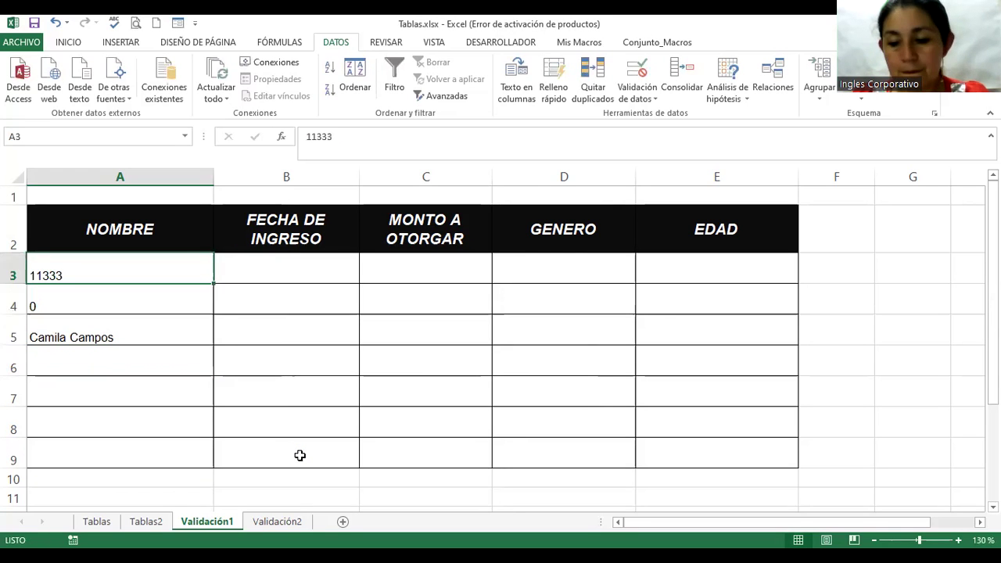
{"action": "key", "text": "Down"}
{"action": "key", "text": "Down"}
{"action": "key", "text": "Down"}
{"action": "type", "text": "11"}
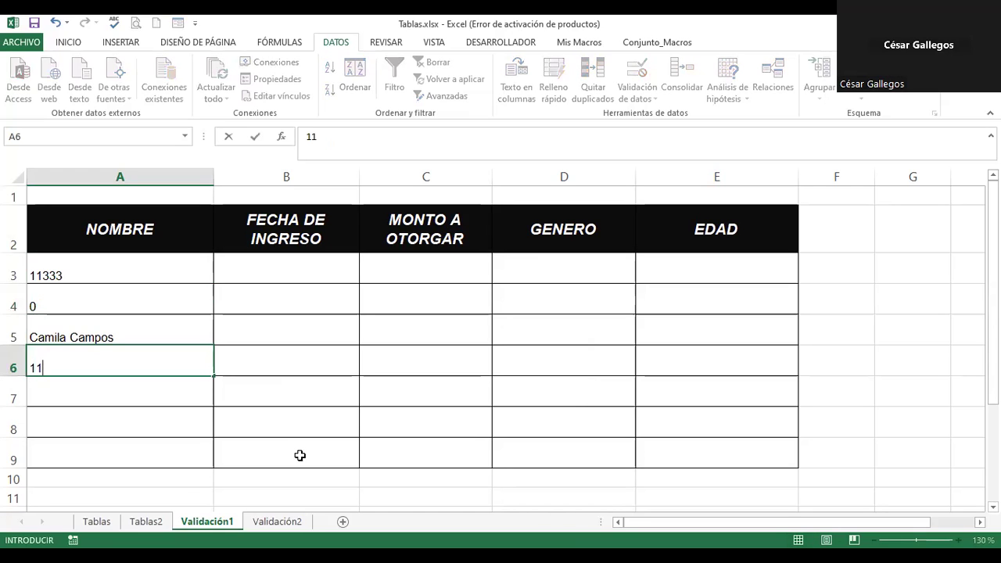
{"action": "key", "text": "Escape"}
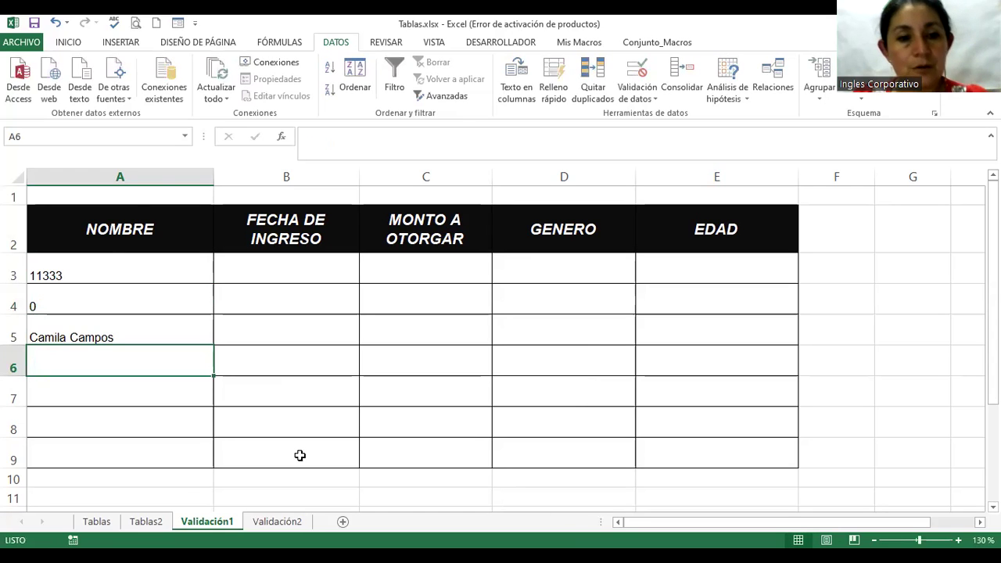
Step: Clear A3:A9 and try entering 'Juan José' in A3
{"action": "left_click_drag", "start_coordinate": [116, 273], "coordinate": [132, 457]}
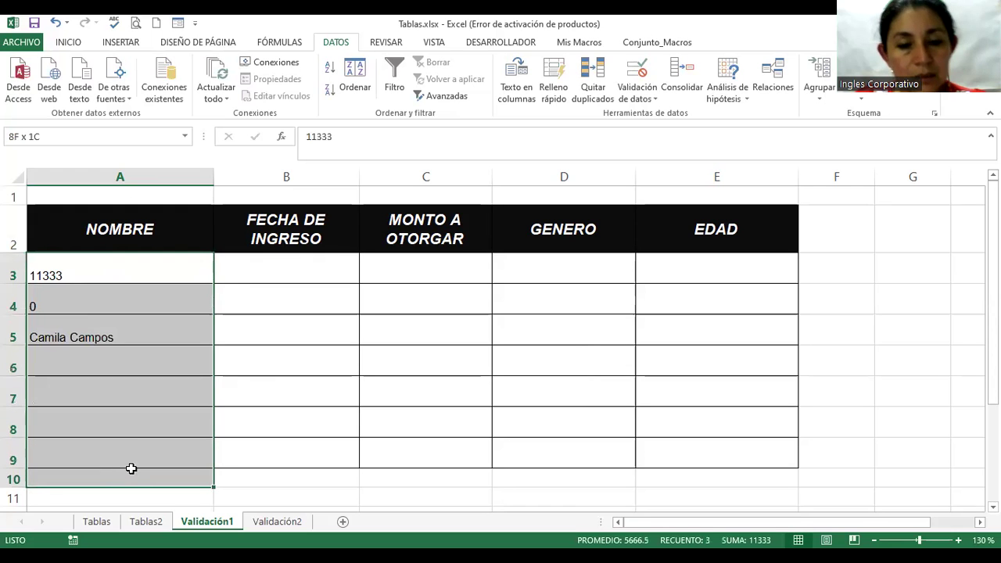
{"action": "key", "text": "Delete"}
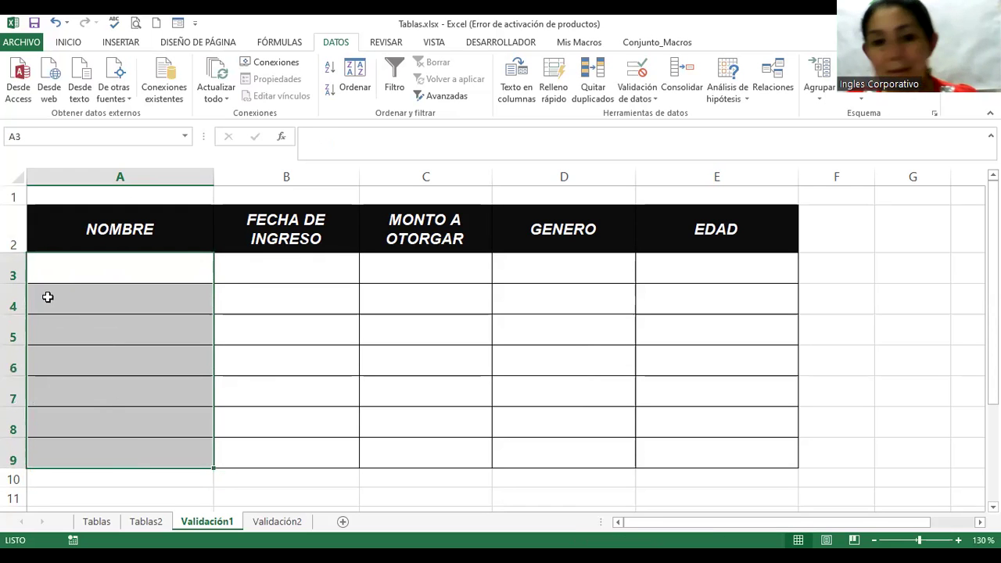
{"action": "left_click", "coordinate": [181, 277]}
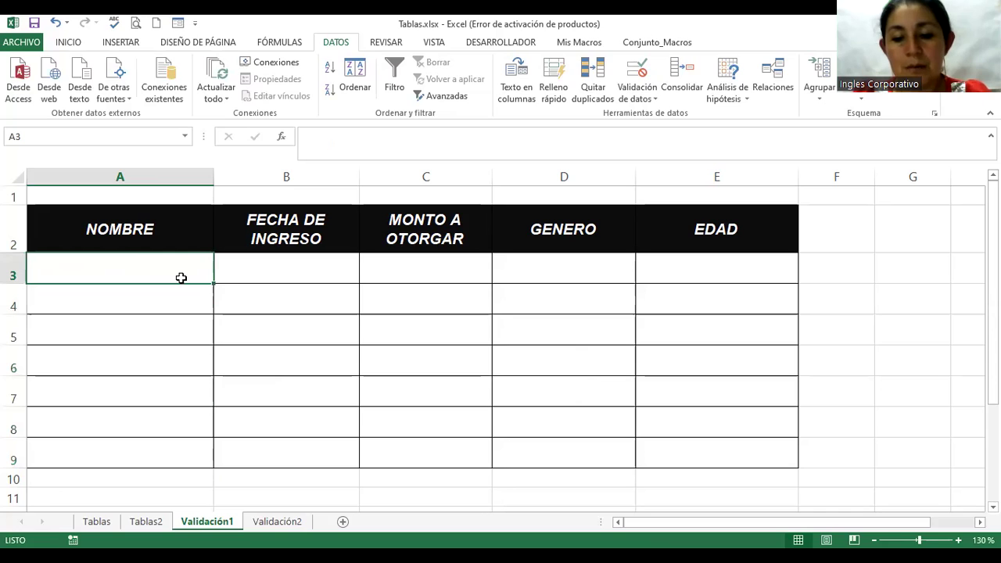
{"action": "type", "text": "Juan José"}
{"action": "left_click", "coordinate": [181, 278]}
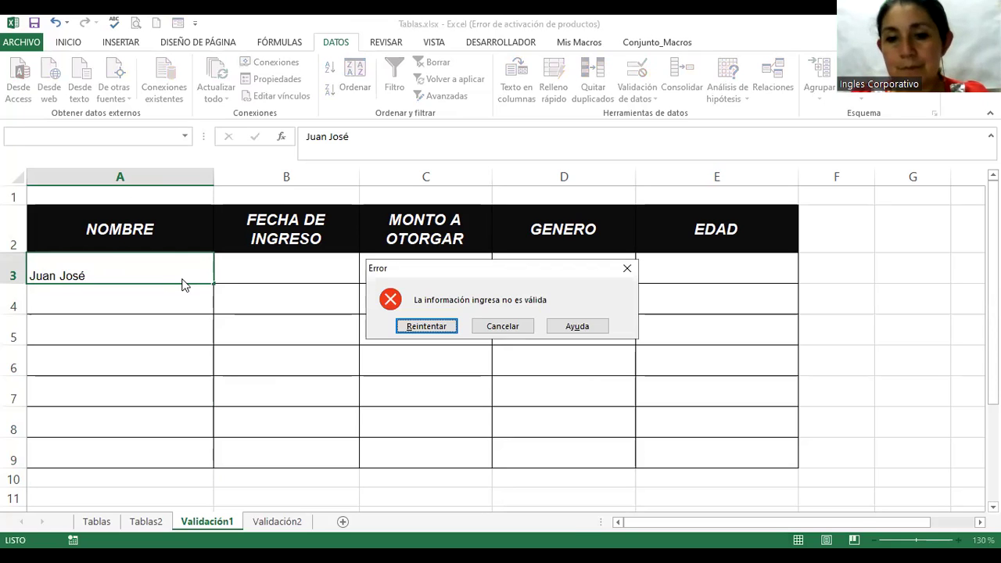
Step: Discard the rejected 'Juan José' entry in A3 and reselect A3:A9
{"action": "key", "text": "Return"}
{"action": "left_click", "coordinate": [183, 278]}
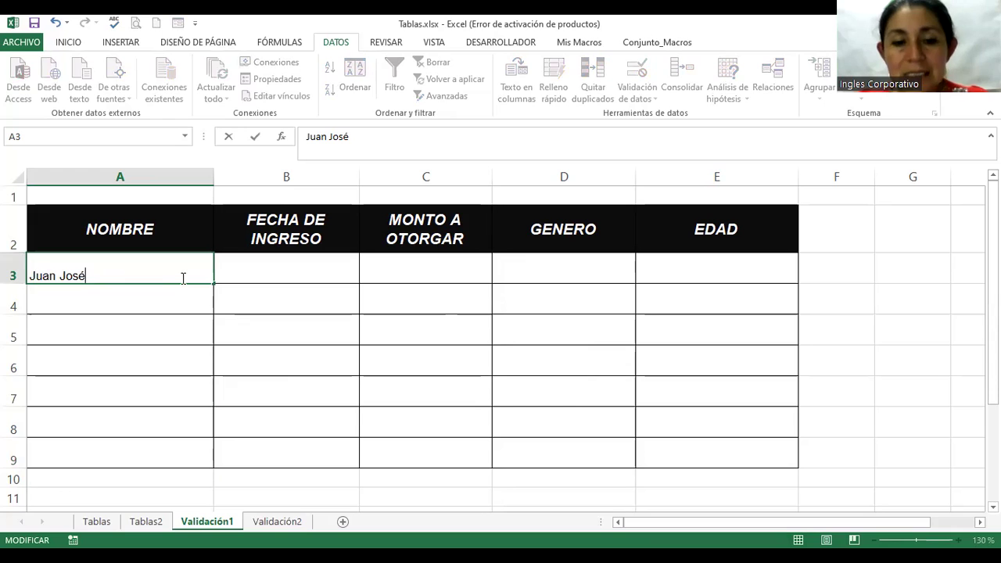
{"action": "key", "text": "Escape"}
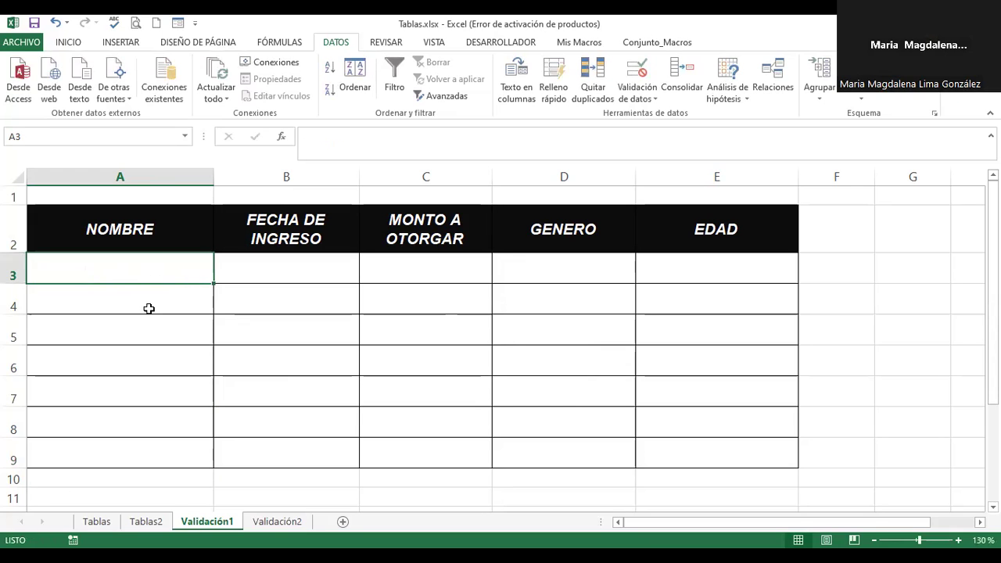
{"action": "left_click_drag", "start_coordinate": [154, 269], "coordinate": [148, 453]}
Step: Correct the validation formula to =ESTEXTO(A3) and apply it
{"action": "left_click", "coordinate": [653, 66]}
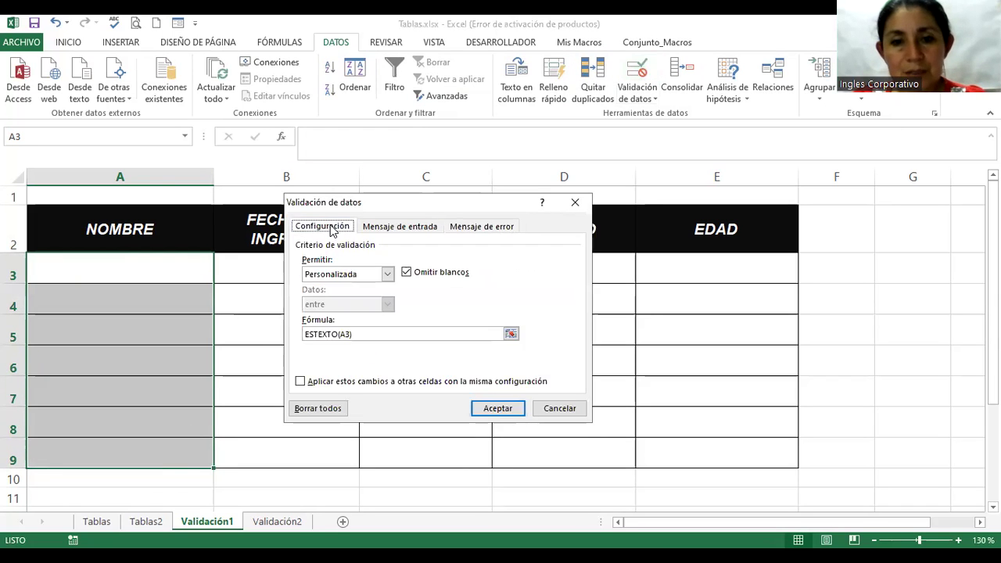
{"action": "left_click", "coordinate": [308, 334]}
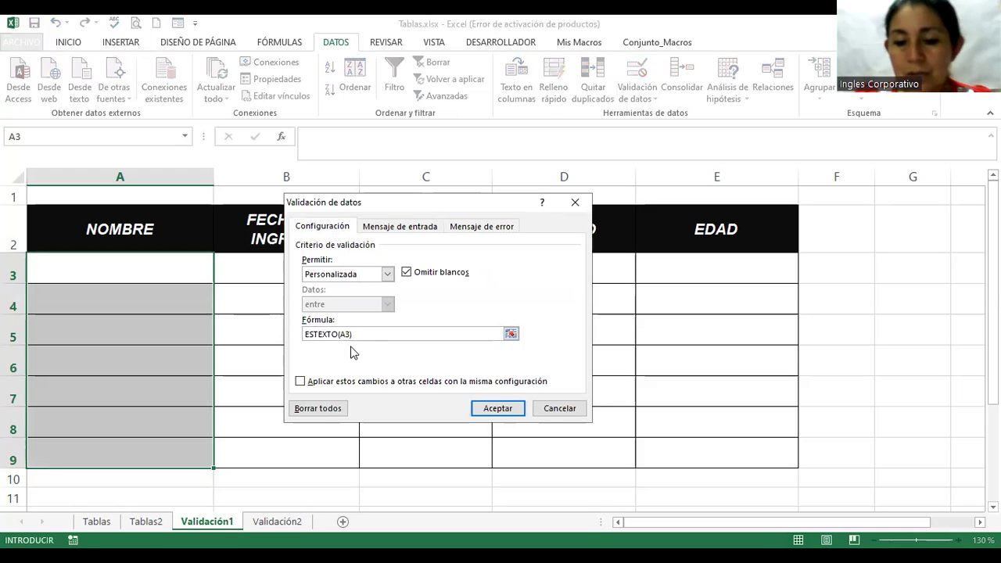
{"action": "type", "text": "="}
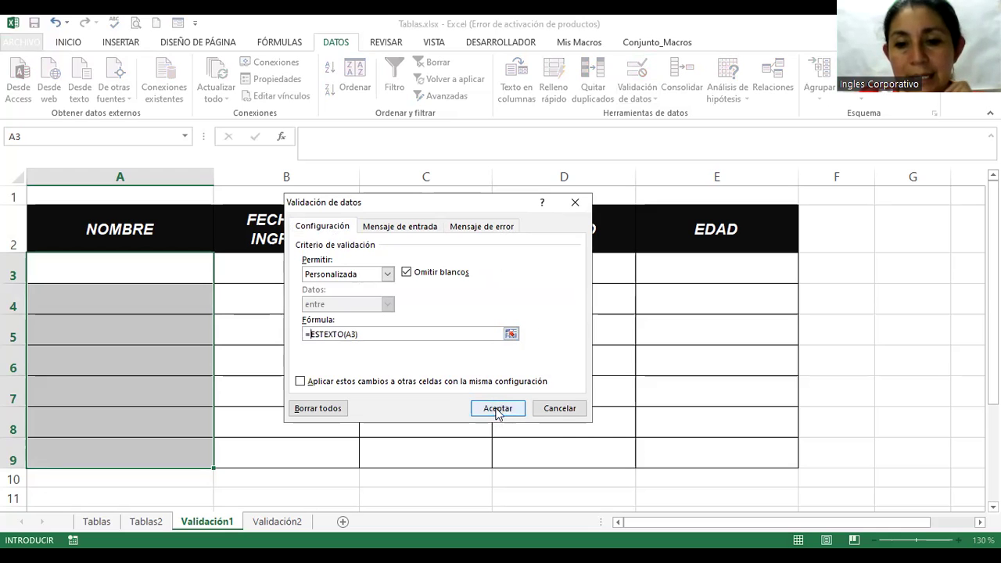
{"action": "left_click", "coordinate": [498, 409]}
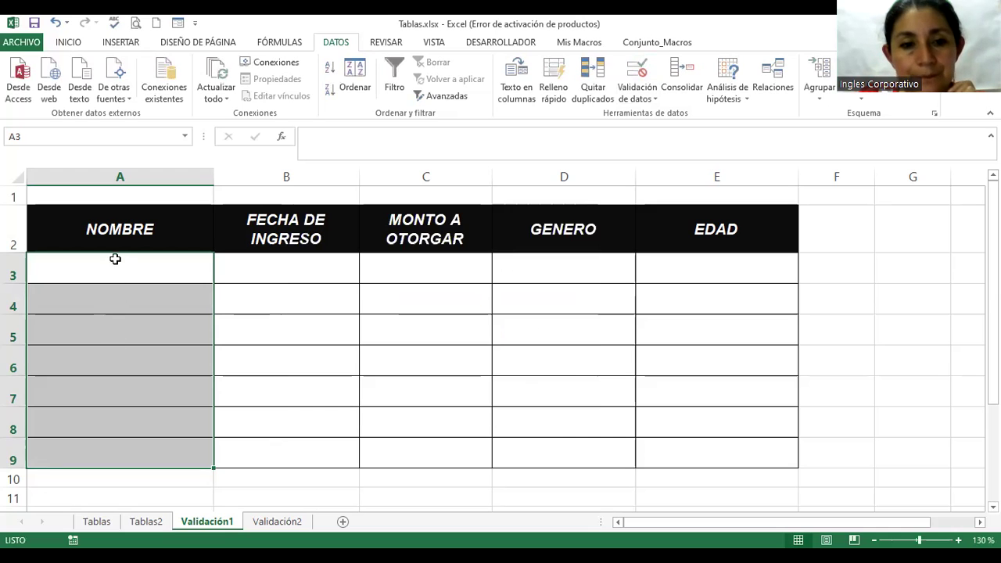
Step: Test the rule with 0000 in A3 and cancel the rejected entry
{"action": "left_click", "coordinate": [115, 258]}
{"action": "type", "text": "0000"}
{"action": "key", "text": "Return"}
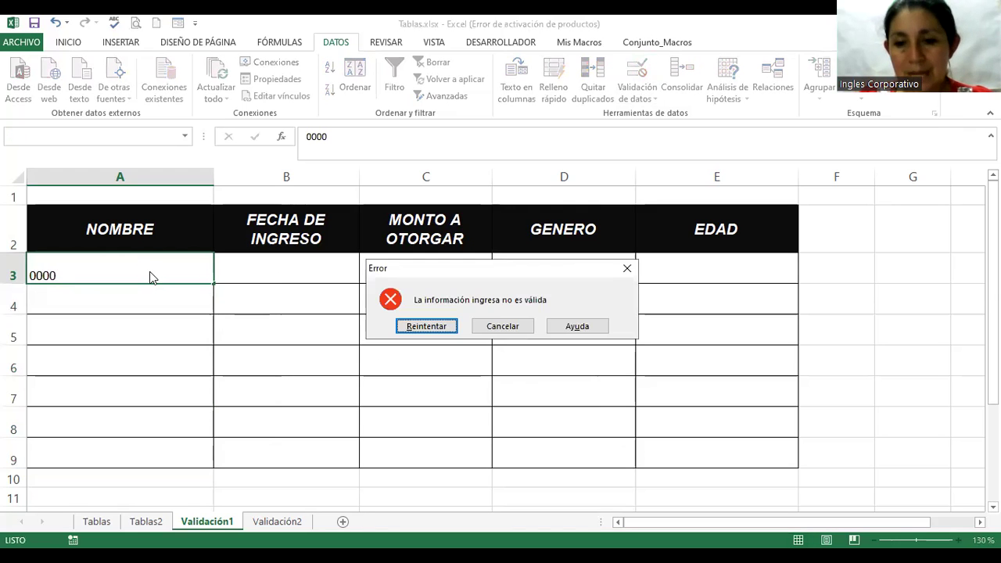
{"action": "key", "text": "Tab"}
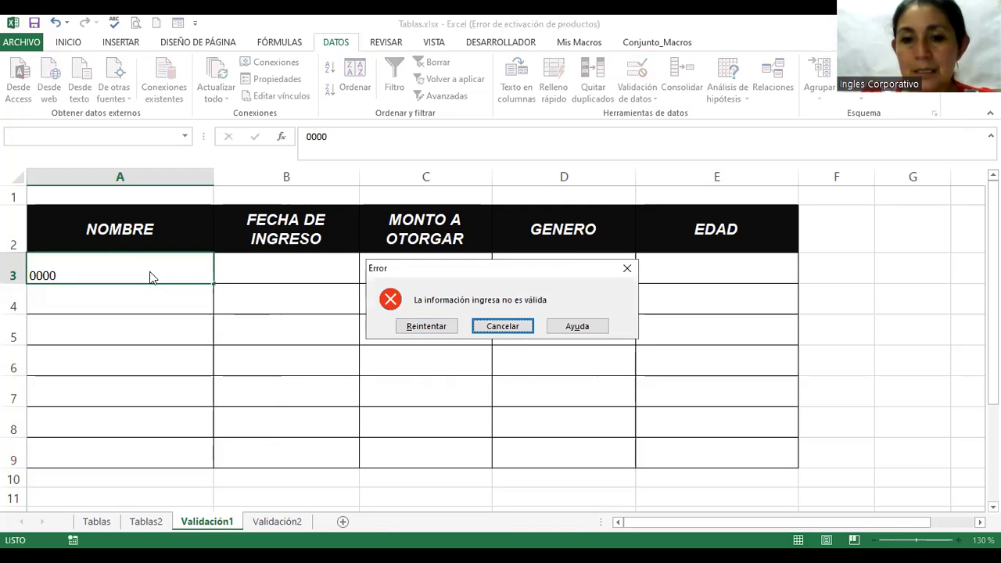
{"action": "key", "text": "Return"}
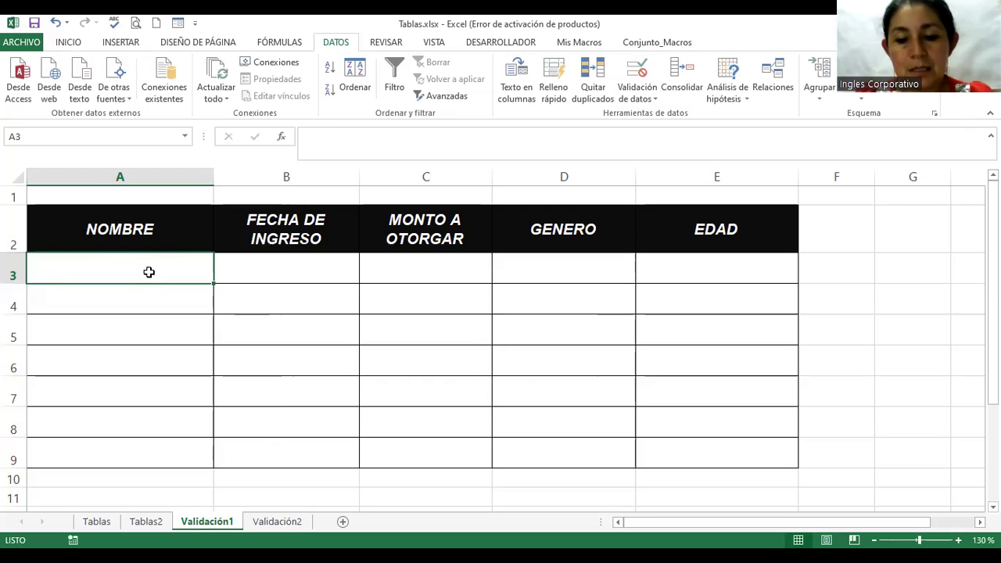
Step: Enter Maria in A3 and Juan José in A4
{"action": "type", "text": "Mari"}
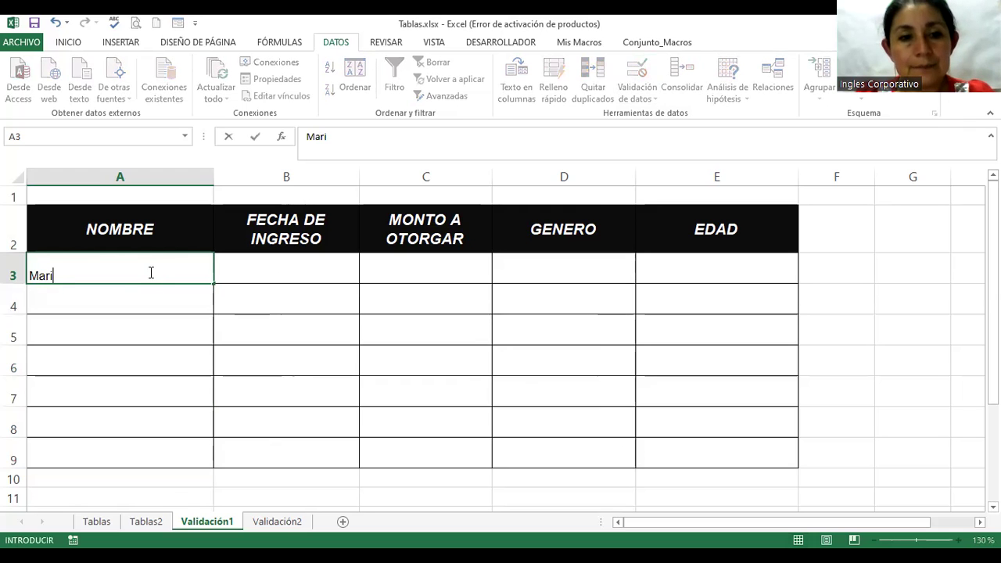
{"action": "type", "text": "a"}
{"action": "key", "text": "Return"}
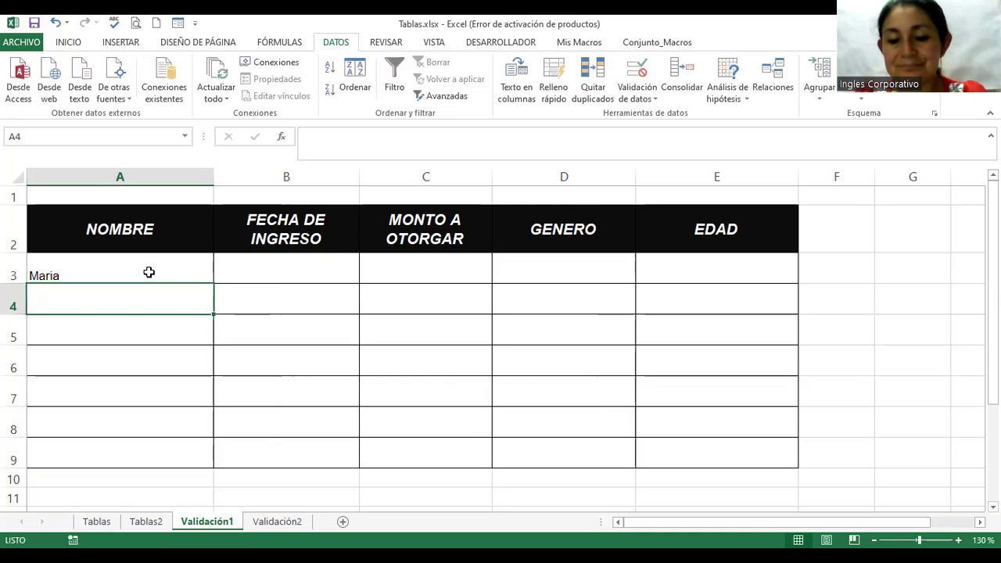
{"action": "type", "text": "Juan José"}
{"action": "key", "text": "Return"}
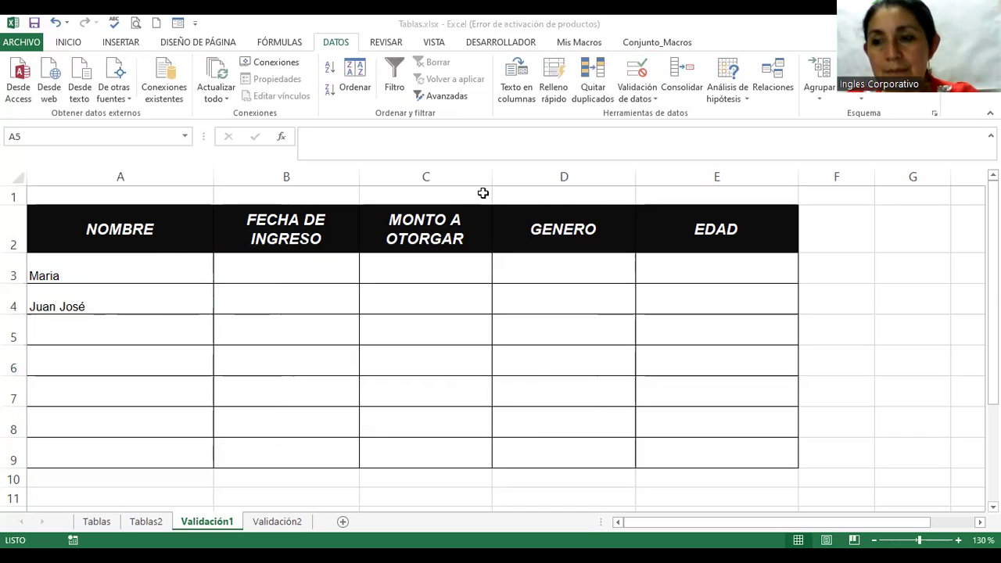
Step: Review the ESTEXTO(A3) rule on A3:A9 without changes, then select A5
{"action": "left_click_drag", "start_coordinate": [117, 270], "coordinate": [134, 454]}
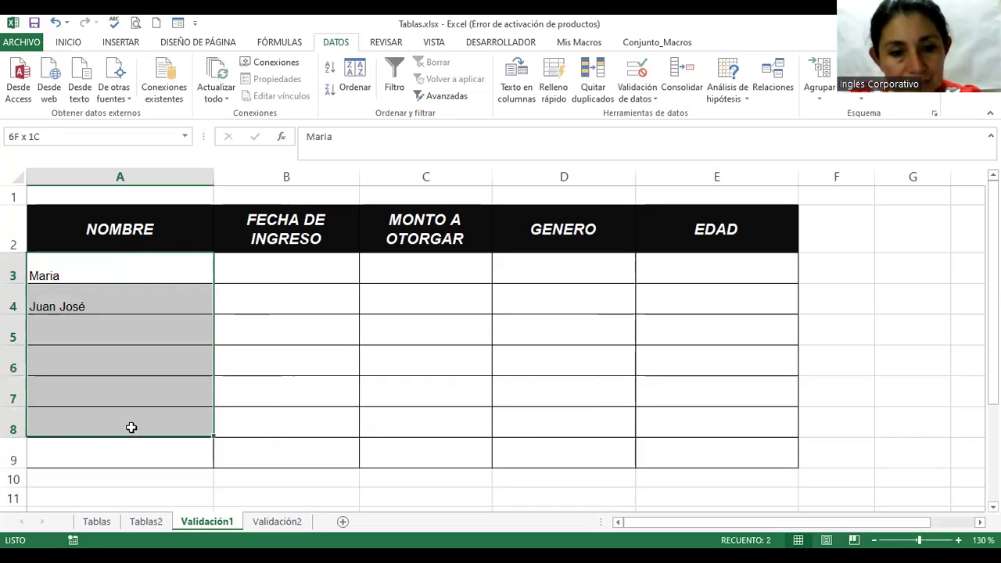
{"action": "left_click", "coordinate": [631, 77]}
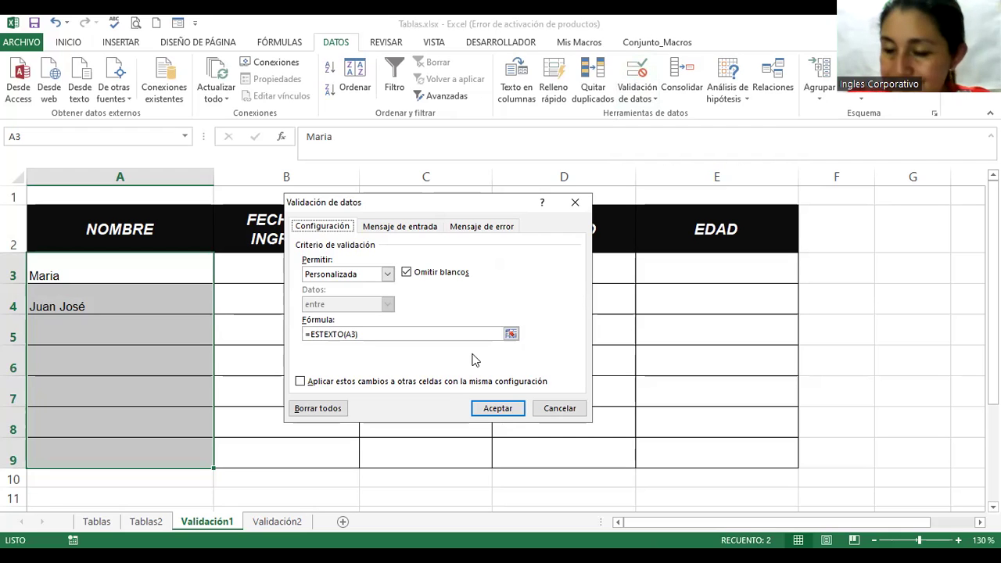
{"action": "left_click", "coordinate": [560, 409]}
{"action": "left_click", "coordinate": [166, 346]}
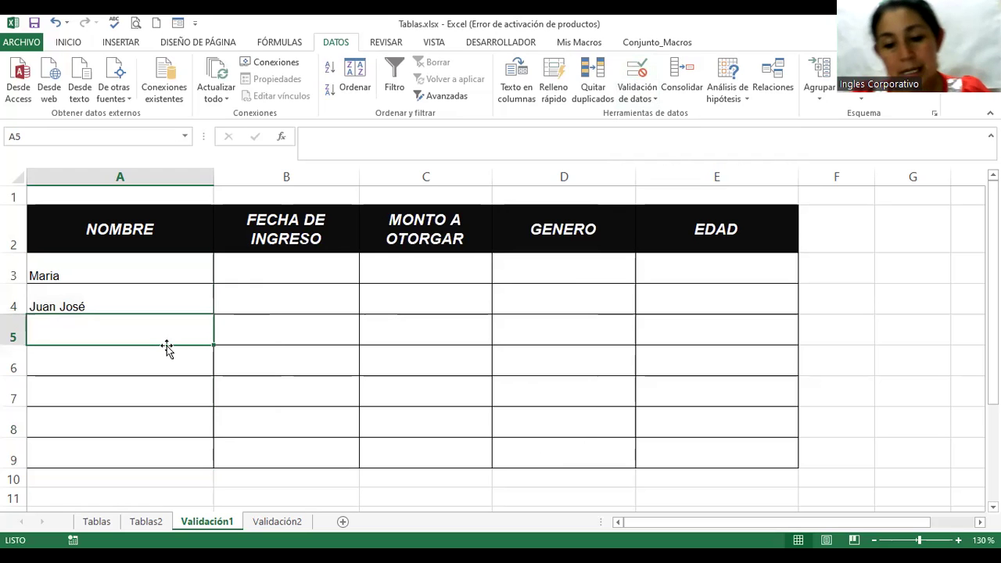
Step: Enter 2Luis in A5
{"action": "type", "text": "2"}
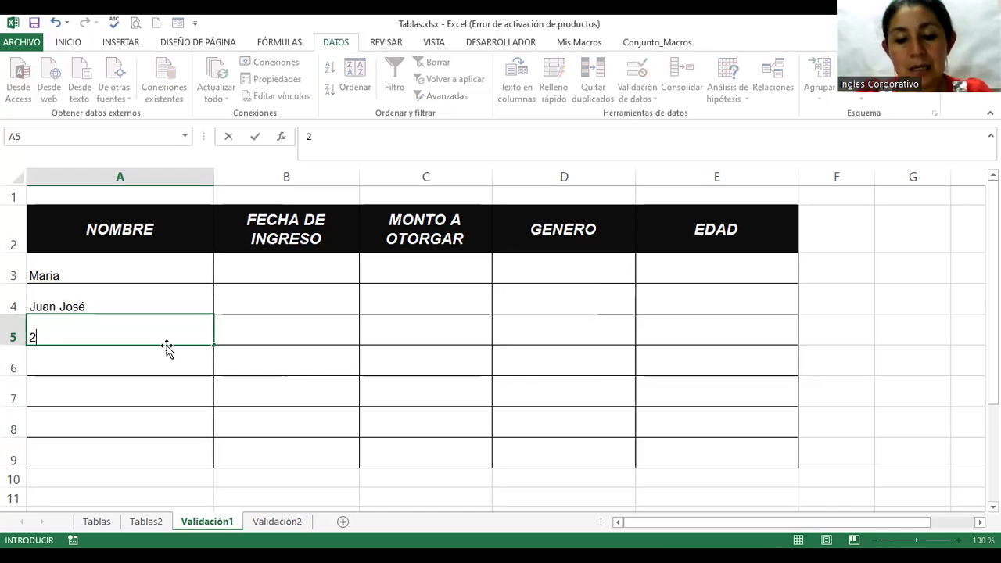
{"action": "type", "text": "Luis"}
{"action": "key", "text": "Return"}
{"action": "key", "text": "Return"}
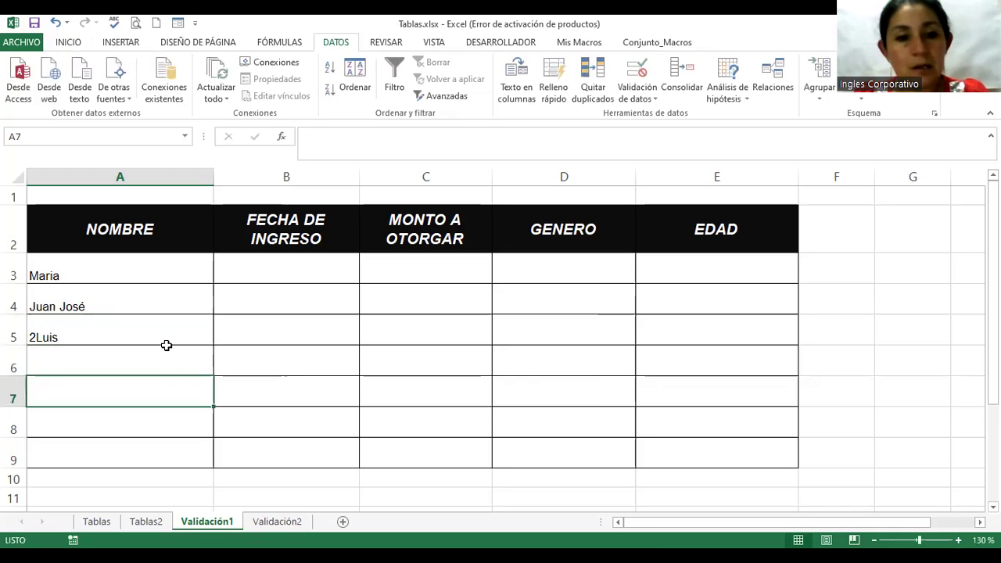
{"action": "key", "text": "Up"}
{"action": "key", "text": "Up"}
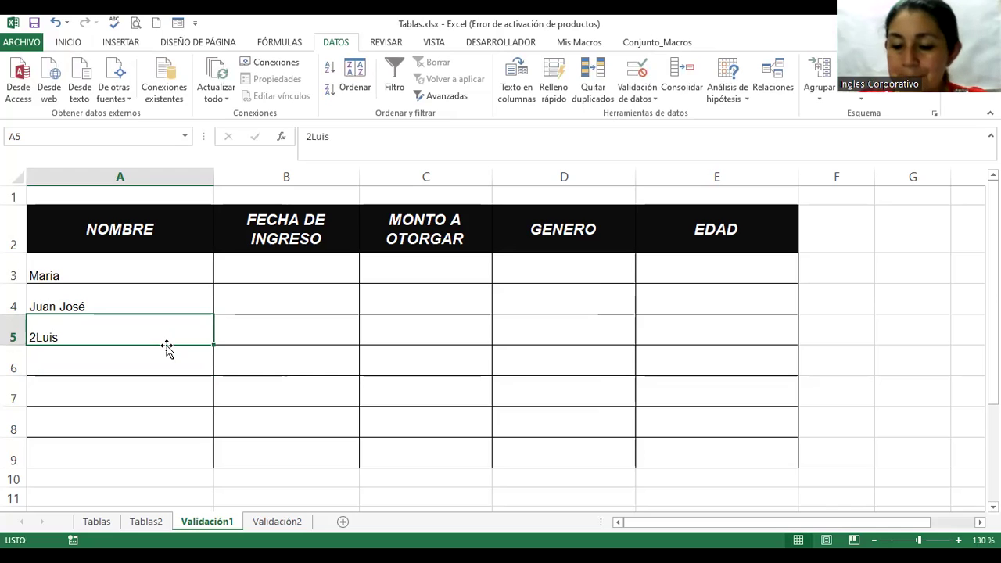
Step: Test 9999 in A6 and cancel it after the rejection
{"action": "key", "text": "Down"}
{"action": "type", "text": "9999"}
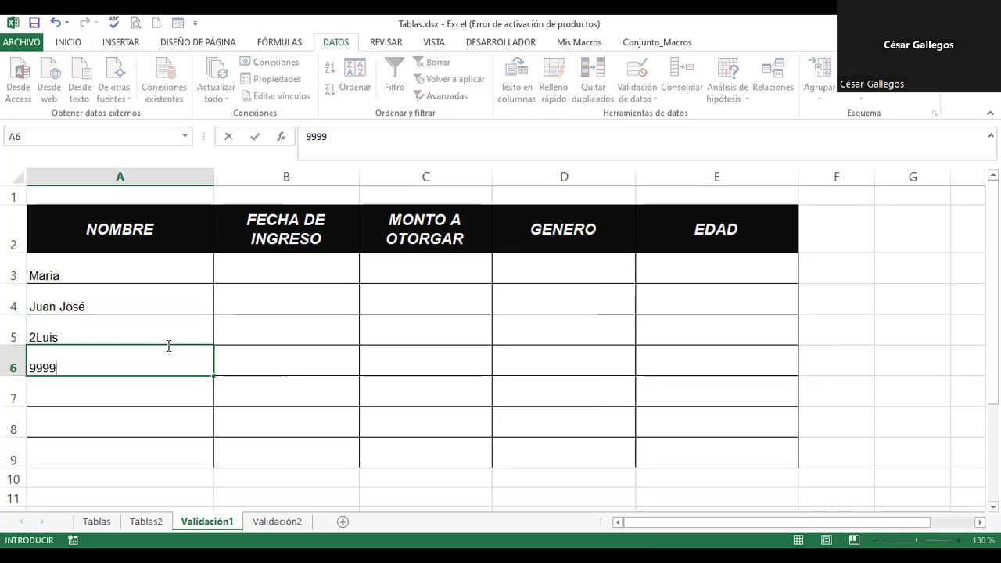
{"action": "key", "text": "Return"}
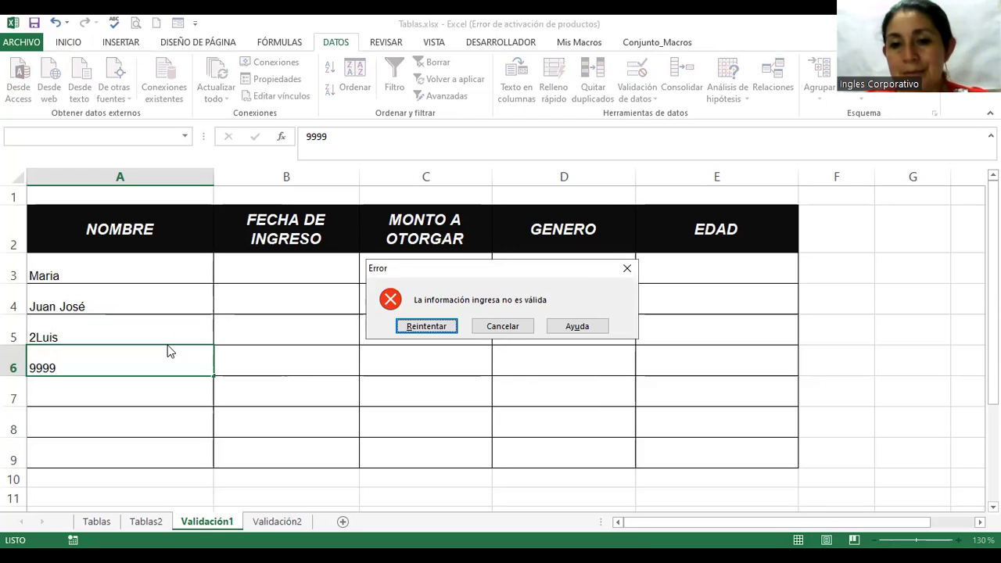
{"action": "key", "text": "Return"}
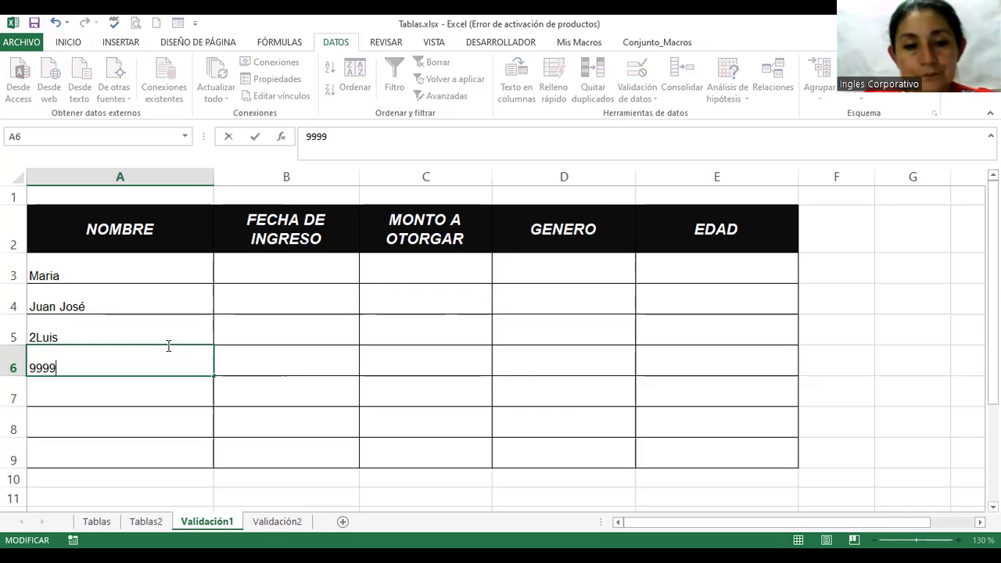
{"action": "key", "text": "Escape"}
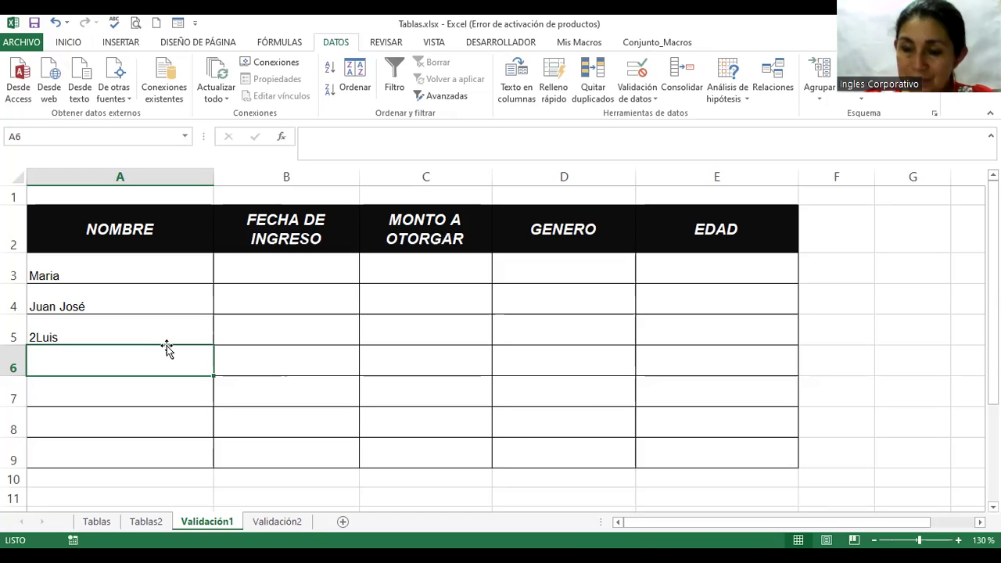
Step: Test 222222 in A5 and cancel, keeping 2Luis
{"action": "key", "text": "Up"}
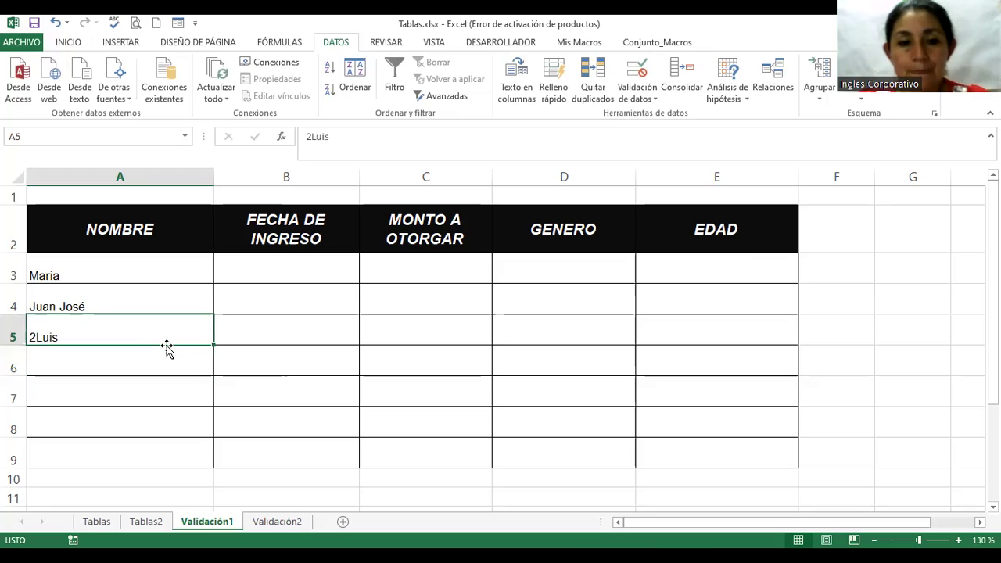
{"action": "type", "text": "222222"}
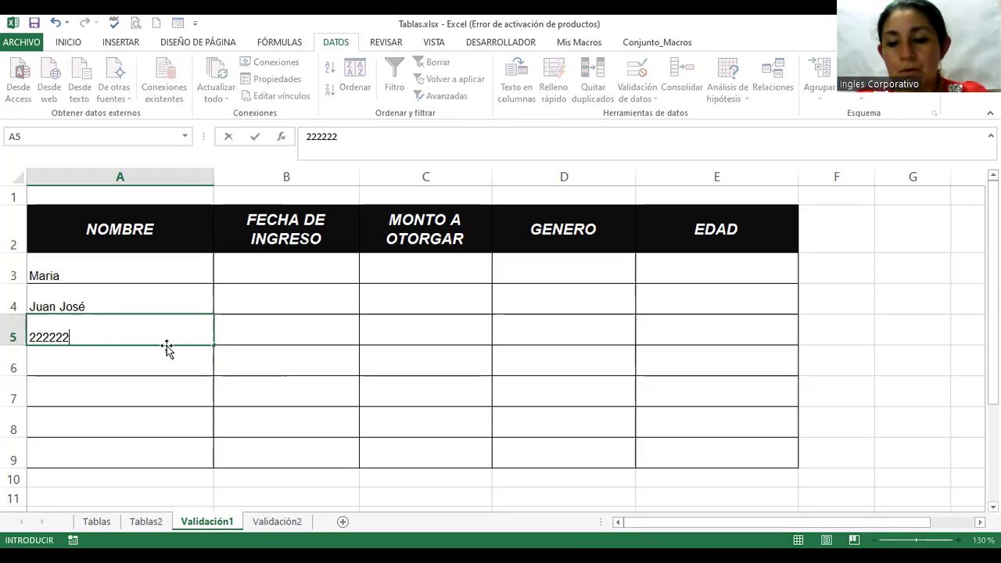
{"action": "key", "text": "Return"}
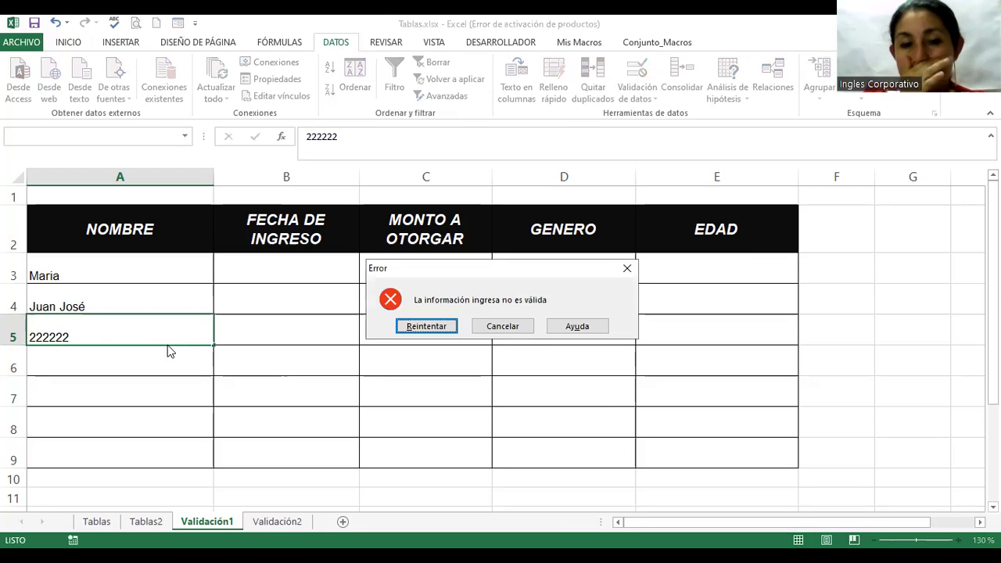
{"action": "key", "text": "Tab"}
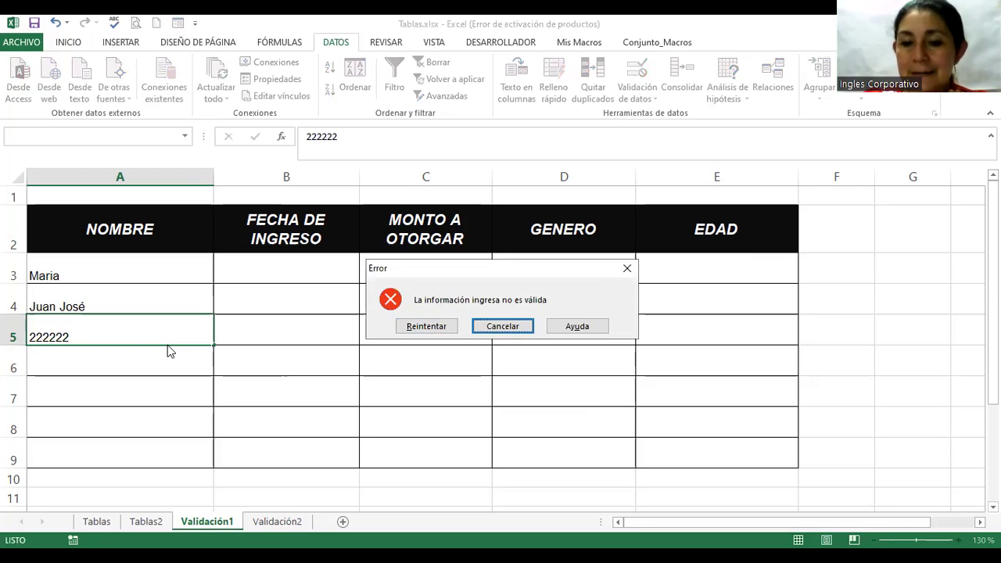
{"action": "key", "text": "Return"}
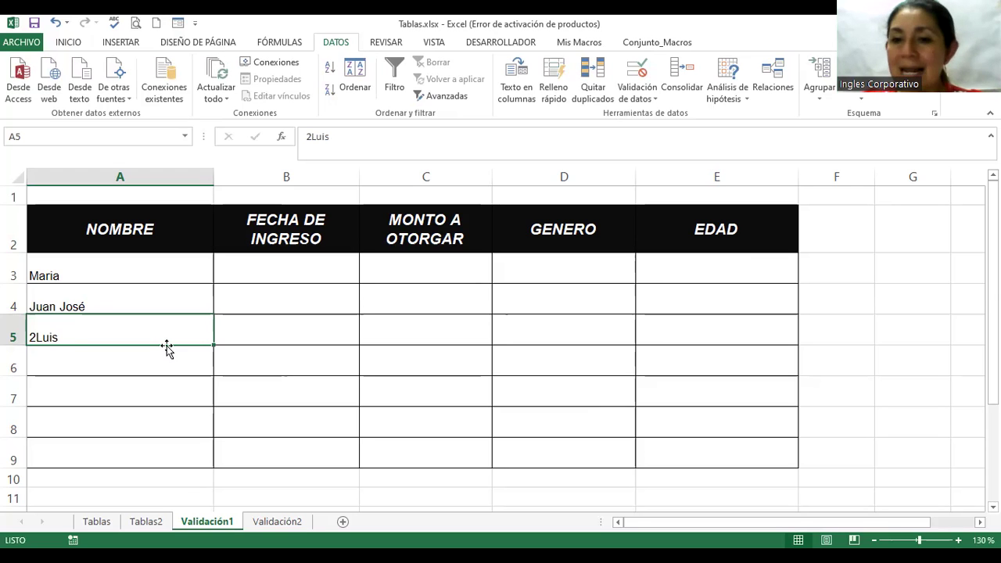
Step: Set the validation for FECHA DE INGRESO cells B3:B9 to allow only dates
{"action": "left_click_drag", "start_coordinate": [257, 259], "coordinate": [275, 461]}
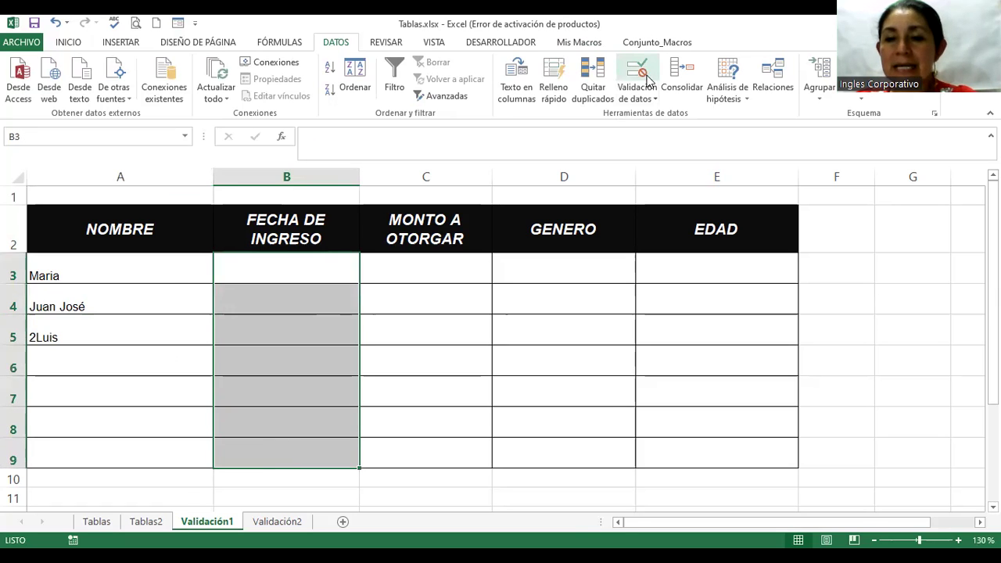
{"action": "left_click", "coordinate": [635, 76]}
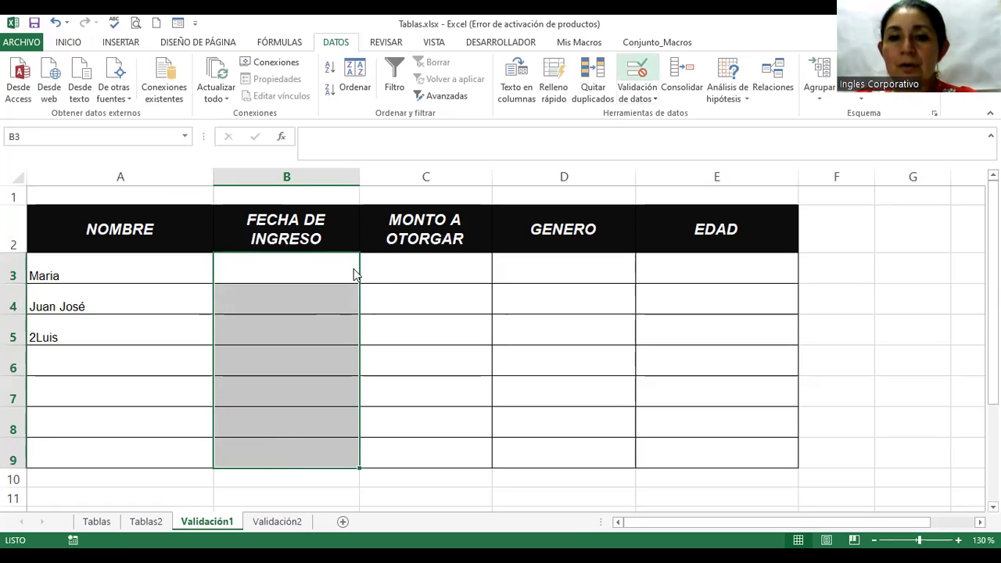
{"action": "left_click", "coordinate": [382, 277]}
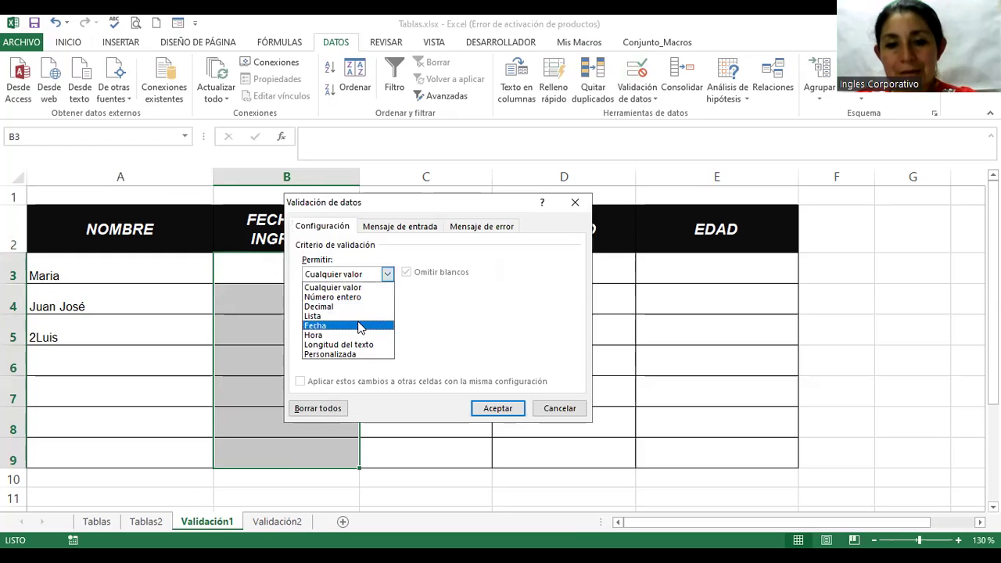
{"action": "left_click", "coordinate": [361, 327]}
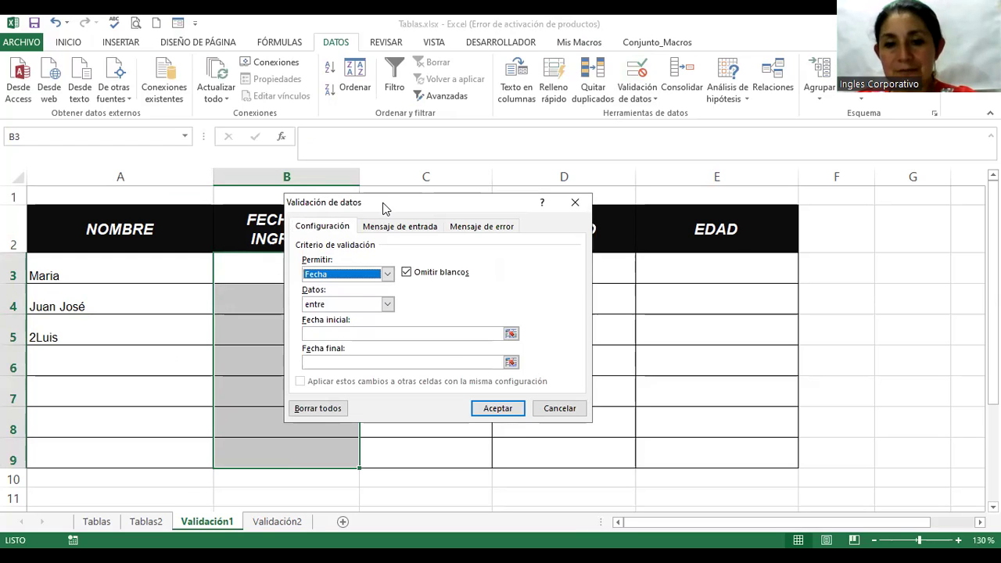
{"action": "left_click_drag", "start_coordinate": [383, 208], "coordinate": [532, 213]}
Step: Restrict dates to between 15/04/2023 and 31/05/2023 and apply the rule
{"action": "left_click", "coordinate": [485, 338]}
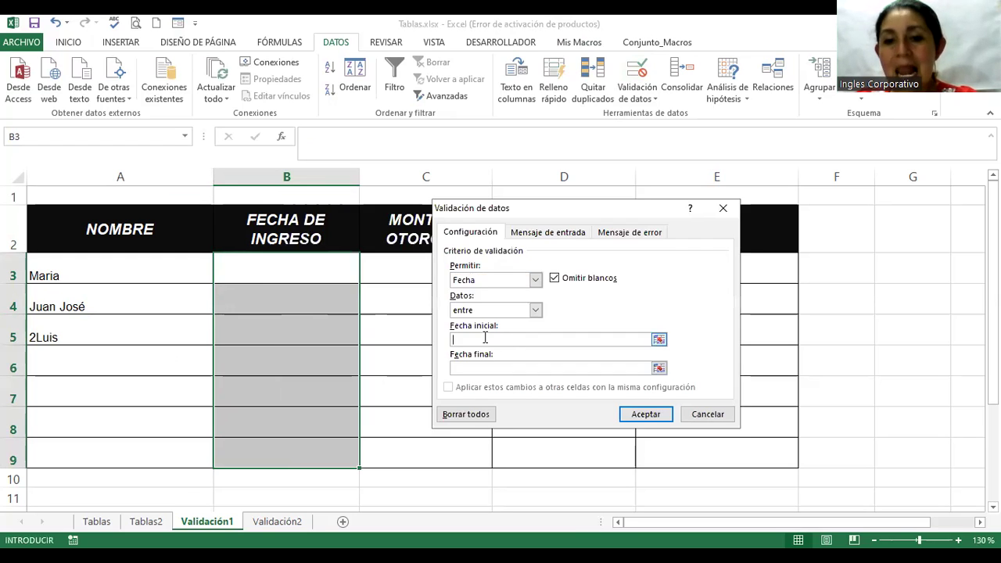
{"action": "type", "text": "15/"}
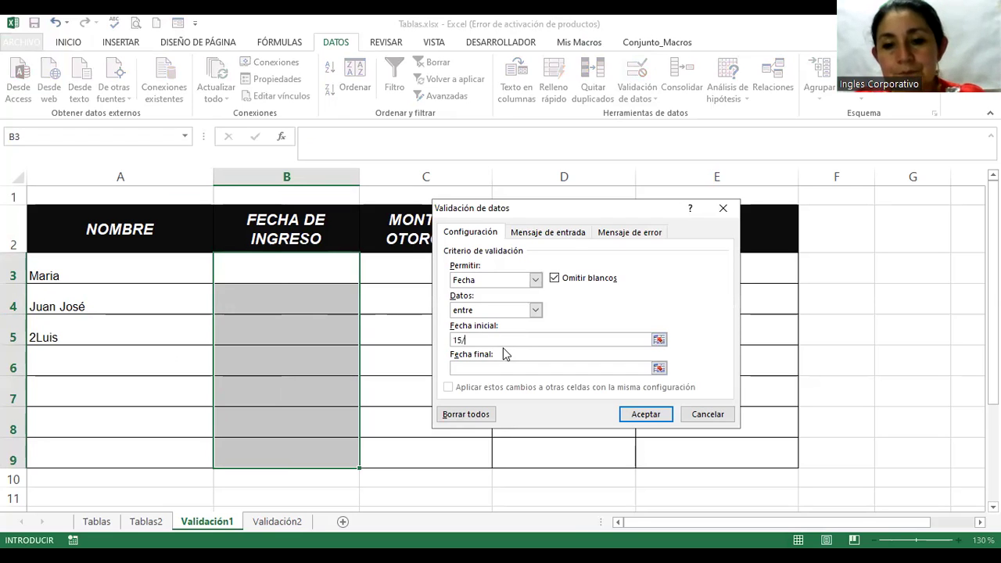
{"action": "type", "text": "04"}
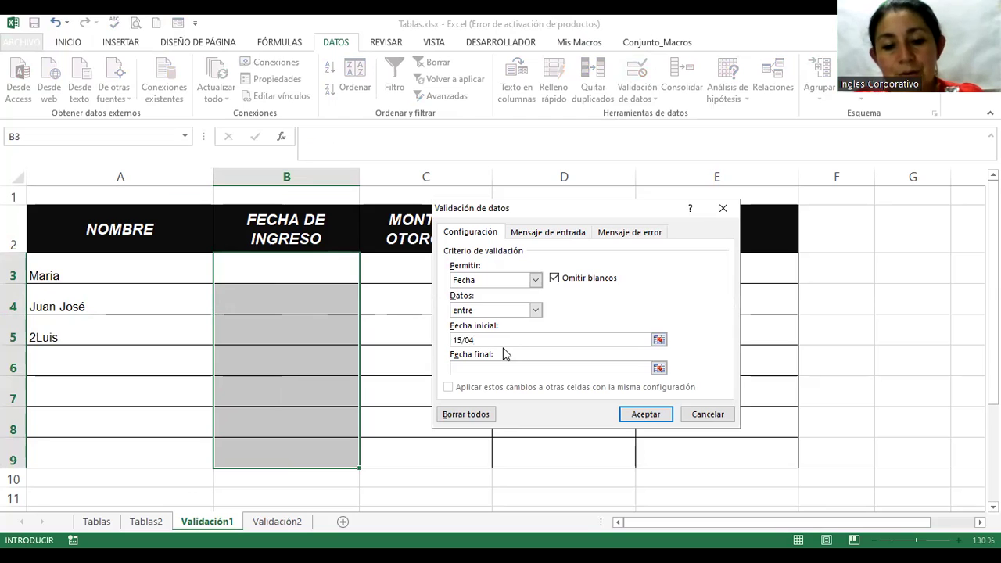
{"action": "type", "text": "/2023"}
{"action": "left_click", "coordinate": [494, 368]}
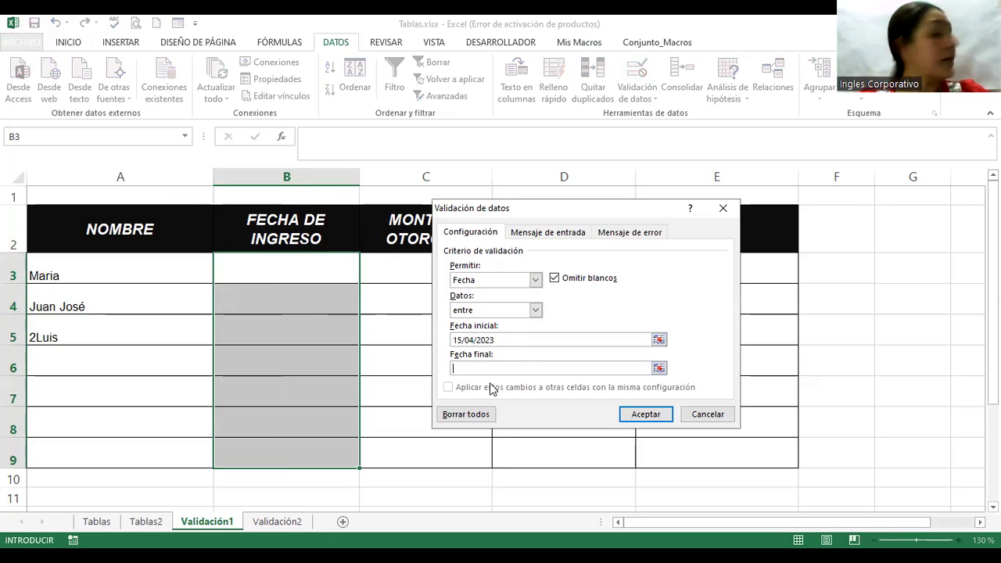
{"action": "type", "text": "2"}
{"action": "key", "text": "BackSpace"}
{"action": "type", "text": "31/"}
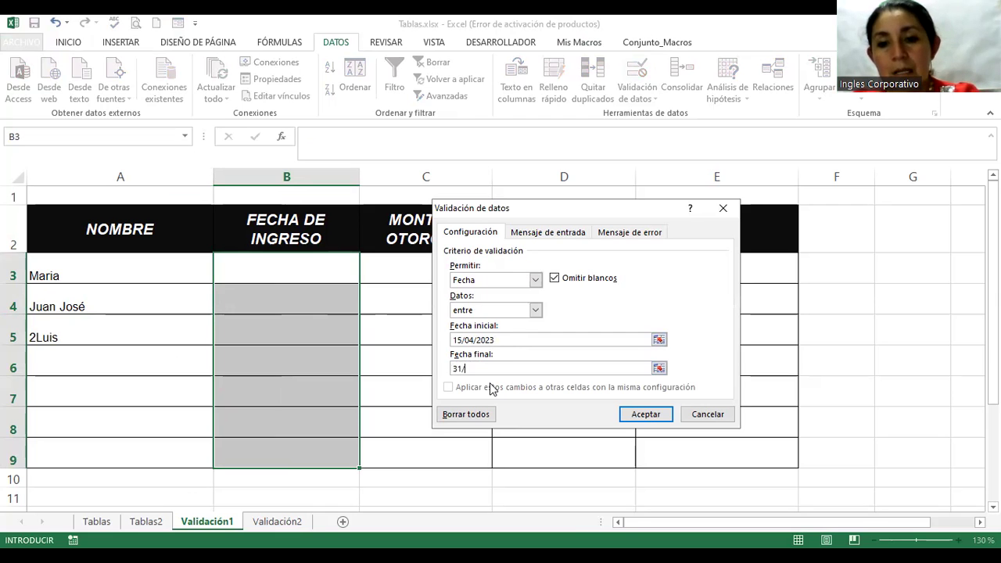
{"action": "type", "text": "05"}
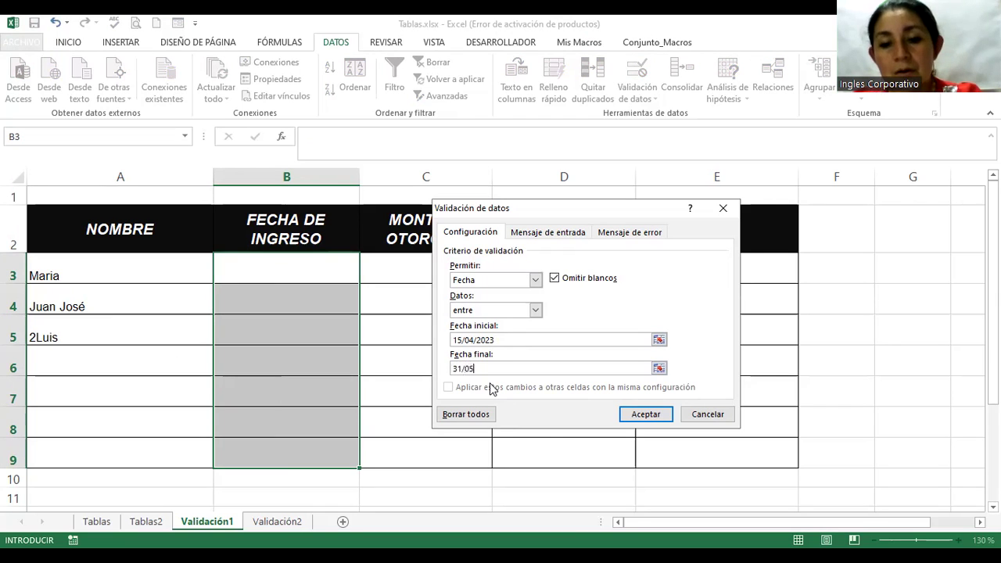
{"action": "type", "text": "/2023"}
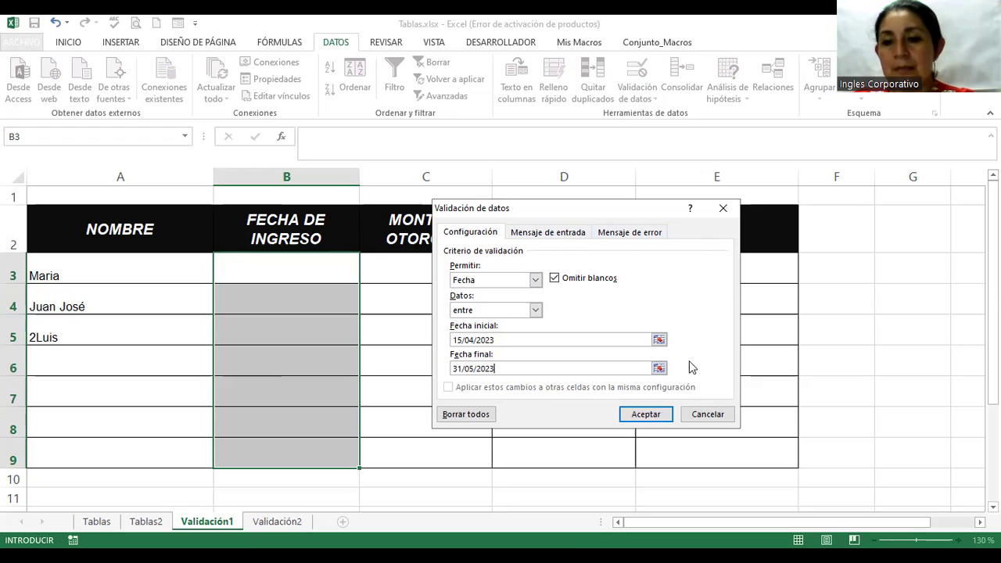
{"action": "left_click", "coordinate": [667, 415]}
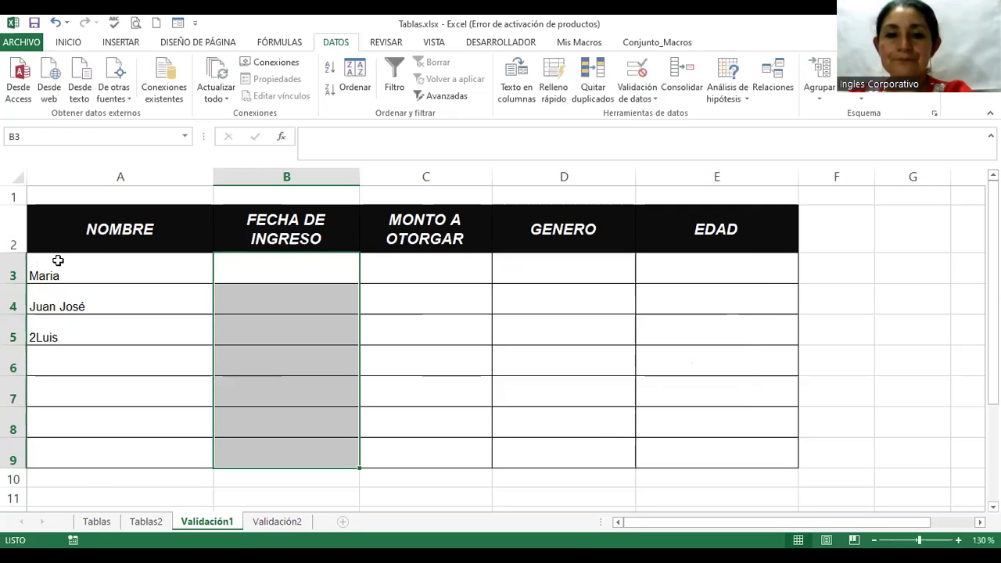
Step: Test the out-of-range date 10/04/2023 in B3 and retry after rejection
{"action": "left_click", "coordinate": [284, 264]}
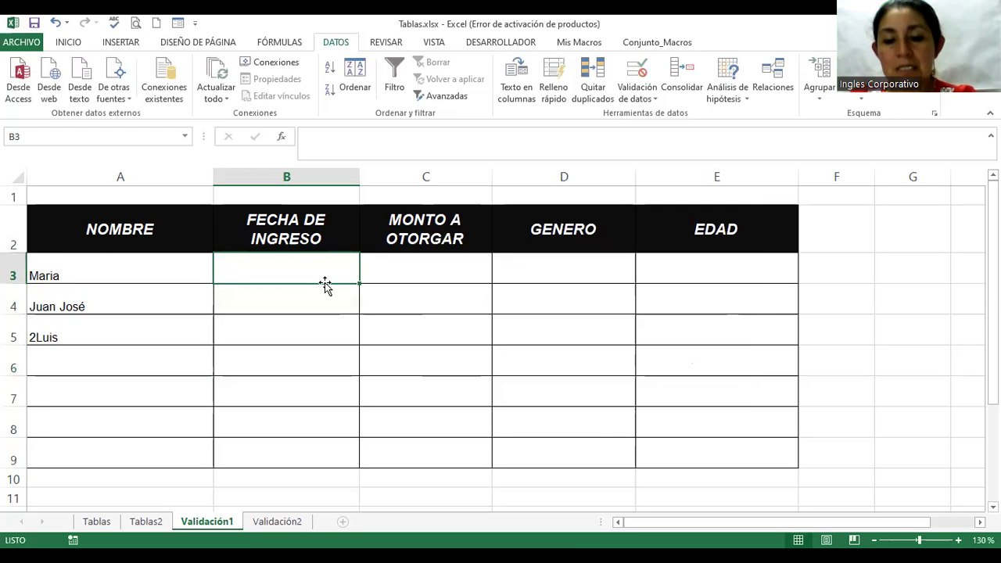
{"action": "type", "text": "10"}
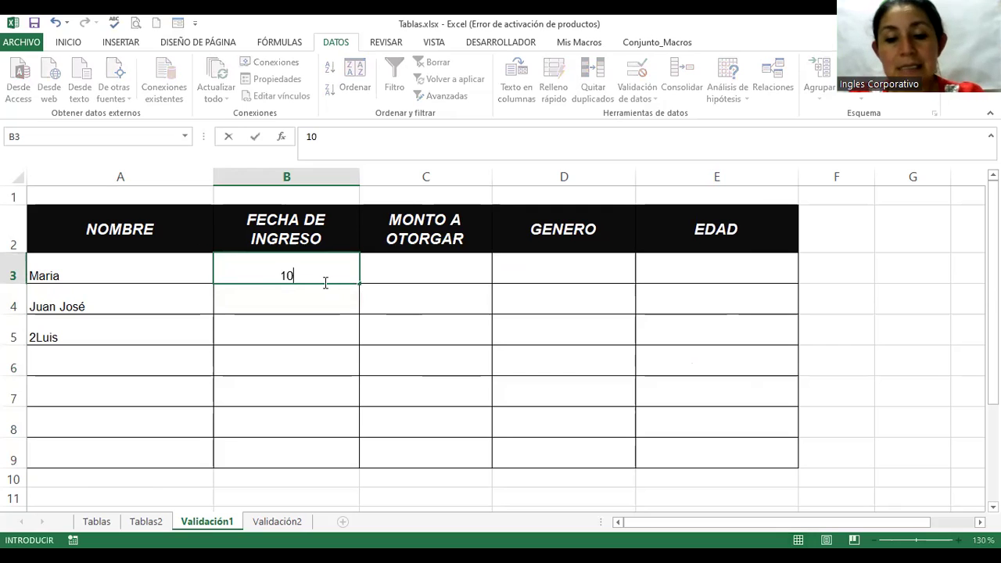
{"action": "type", "text": "%"}
{"action": "key", "text": "BackSpace"}
{"action": "type", "text": "/04/2023"}
{"action": "key", "text": "Return"}
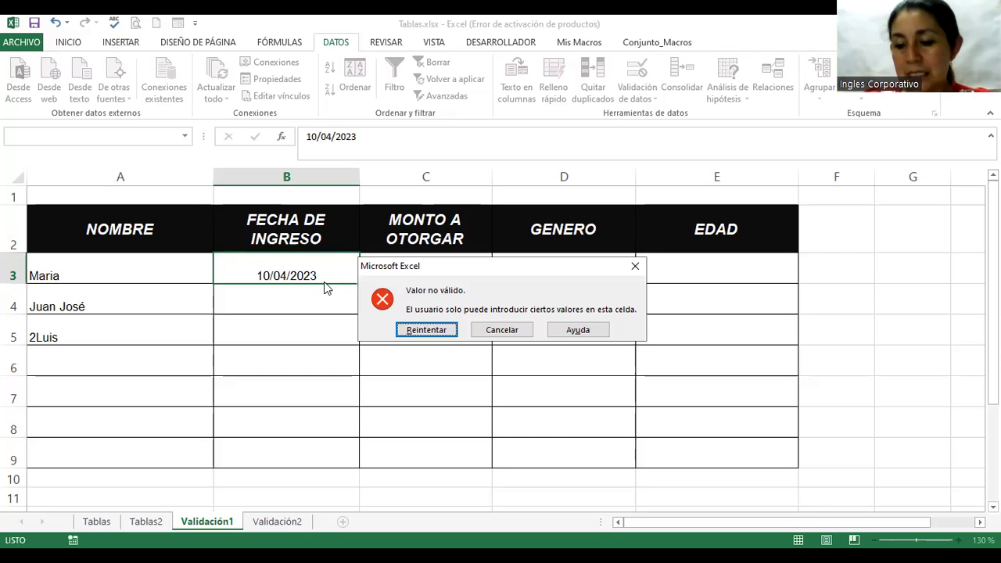
{"action": "key", "text": "Return"}
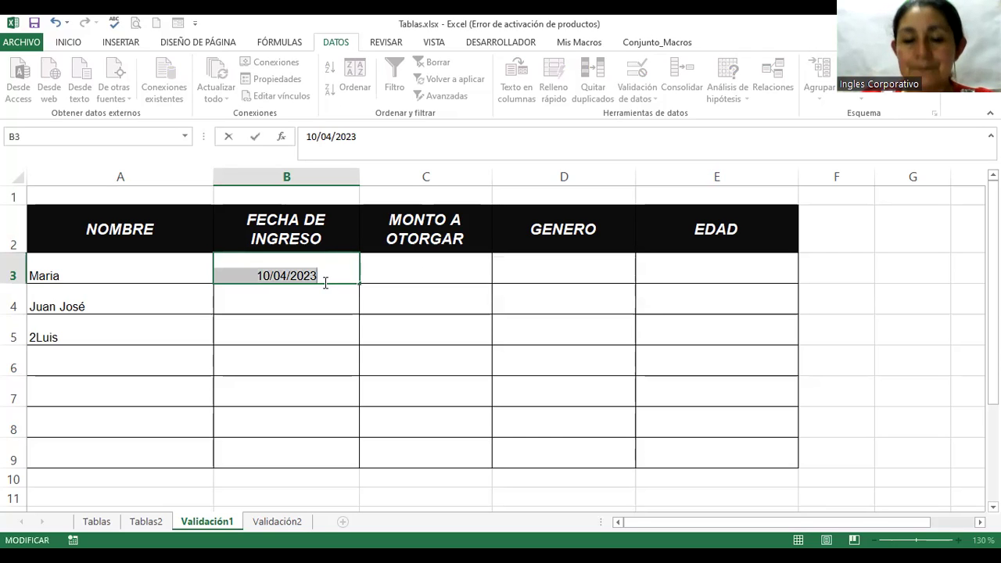
Step: Enter 15/04/2023 in B3 and 28/05/2023 in B4
{"action": "type", "text": "15/"}
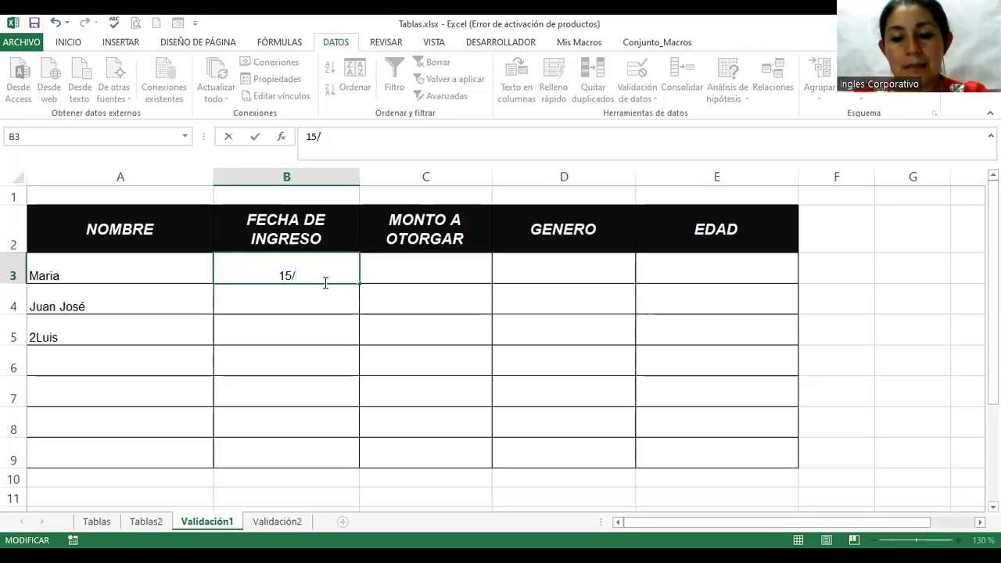
{"action": "type", "text": "04/2023"}
{"action": "key", "text": "Return"}
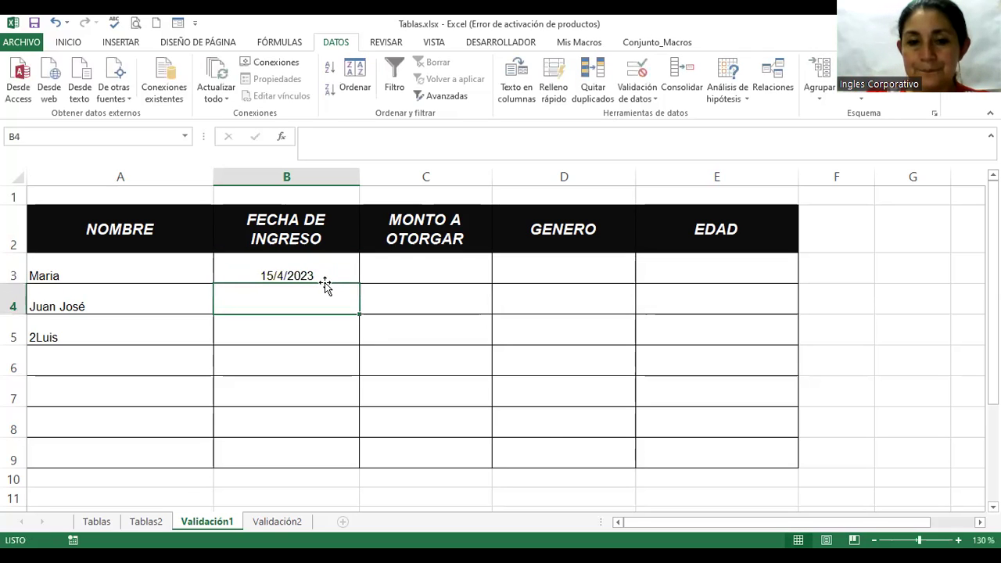
{"action": "type", "text": "28/"}
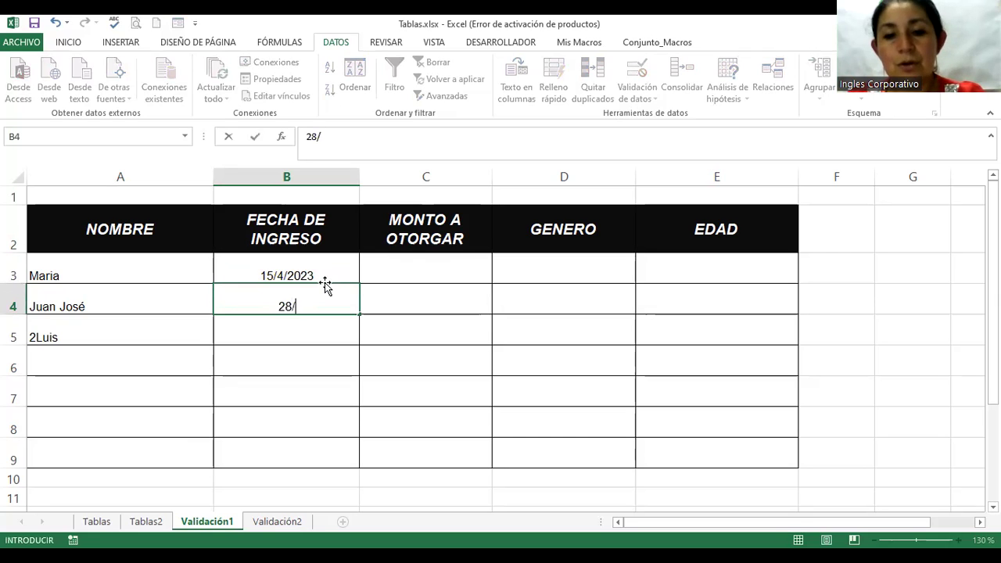
{"action": "type", "text": "05/2023"}
{"action": "key", "text": "Return"}
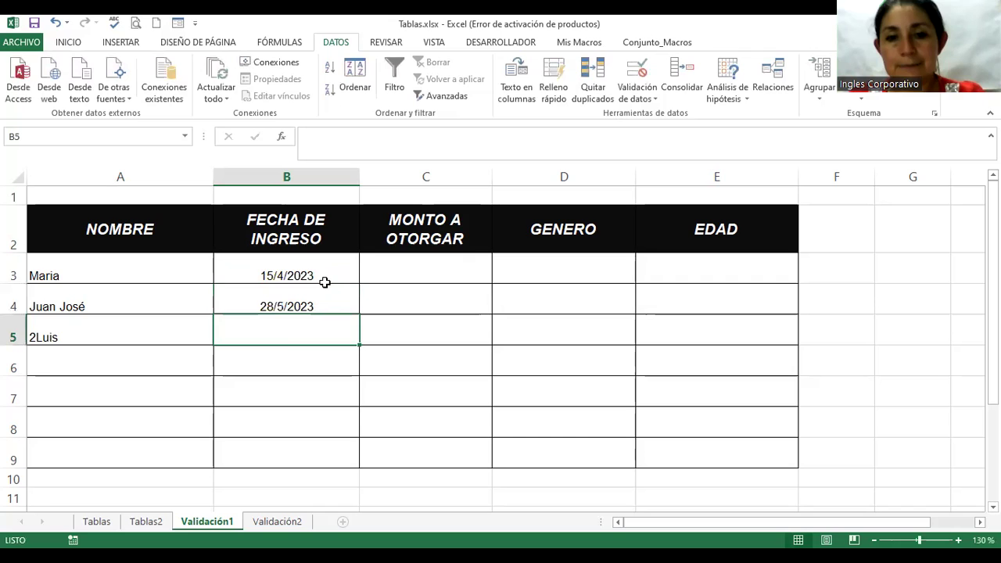
Step: Test 01/06/2023 in B5 and cancel the rejected entry
{"action": "type", "text": "01/06/2023"}
{"action": "key", "text": "Return"}
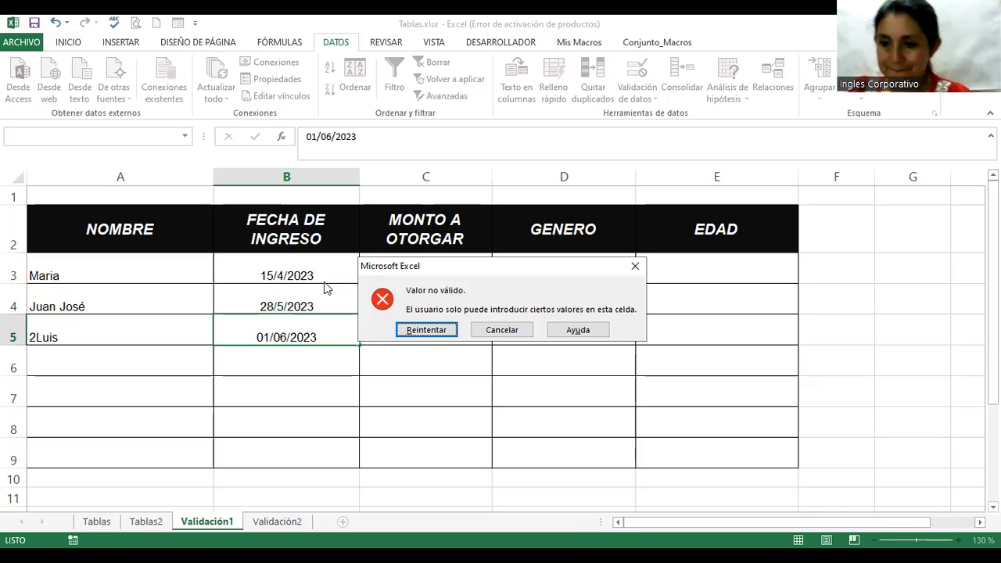
{"action": "key", "text": "Tab"}
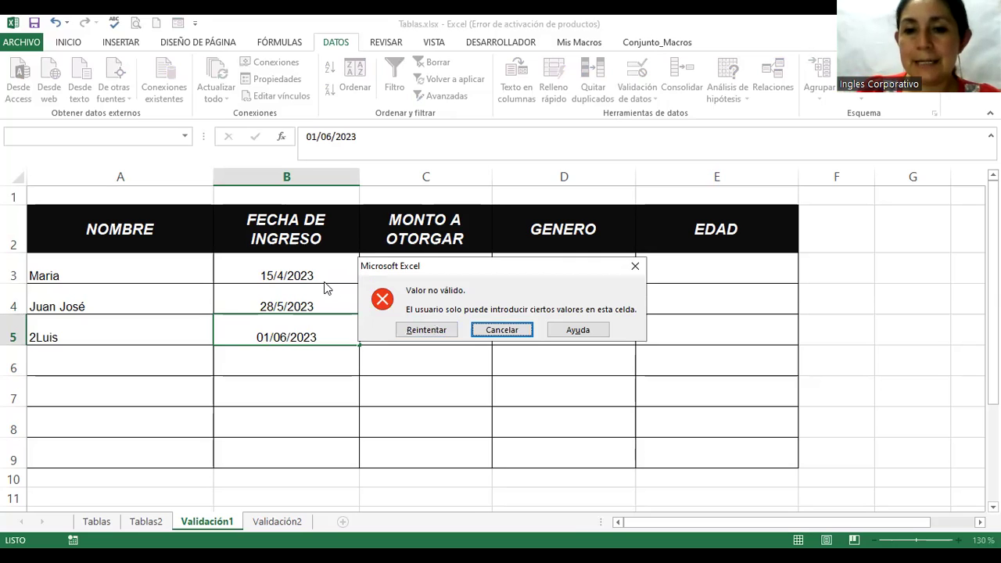
{"action": "key", "text": "Return"}
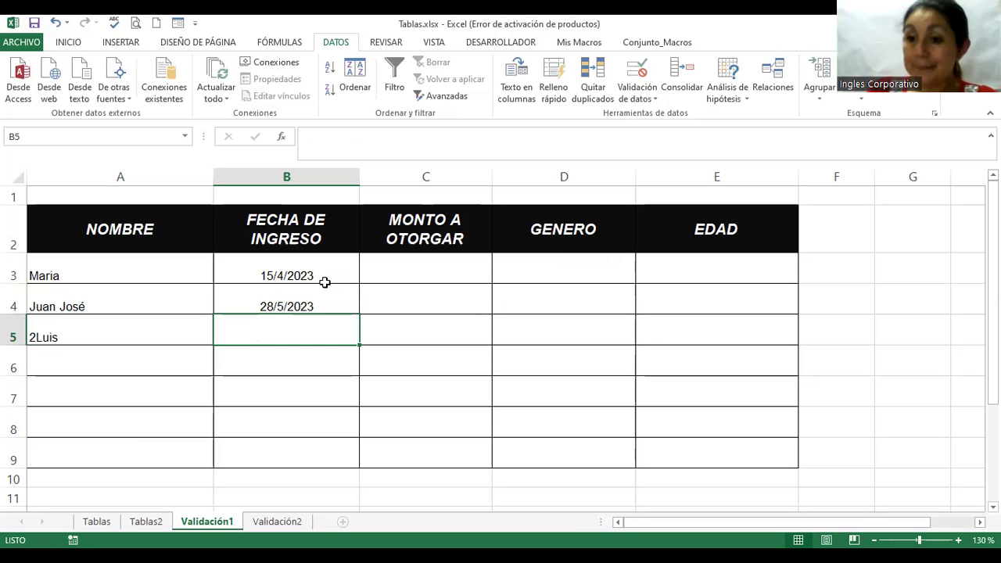
{"action": "left_click", "coordinate": [579, 272]}
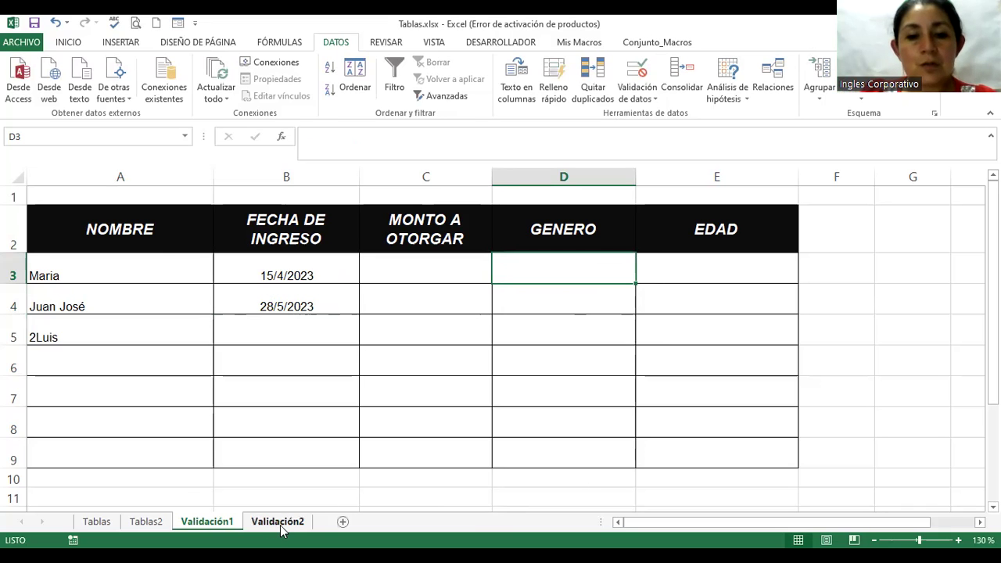
Step: Enter the heading Genero in L4
{"action": "scroll", "coordinate": [539, 482], "scroll_direction": "down", "scroll_amount": 1}
{"action": "scroll", "coordinate": [538, 481], "scroll_direction": "down", "scroll_amount": 1}
{"action": "scroll", "coordinate": [539, 481], "scroll_direction": "up", "scroll_amount": 2}
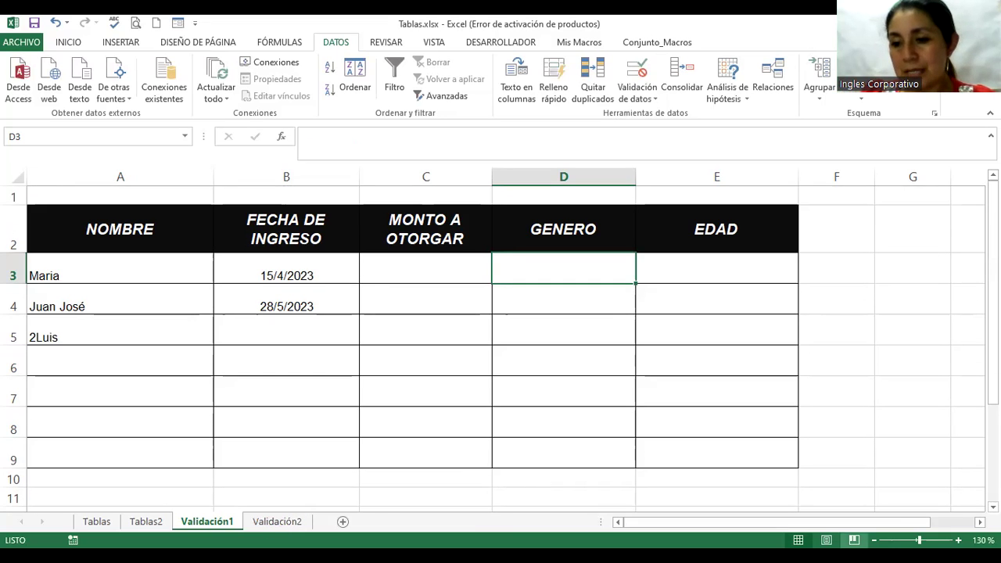
{"action": "left_click_drag", "start_coordinate": [894, 523], "coordinate": [966, 516]}
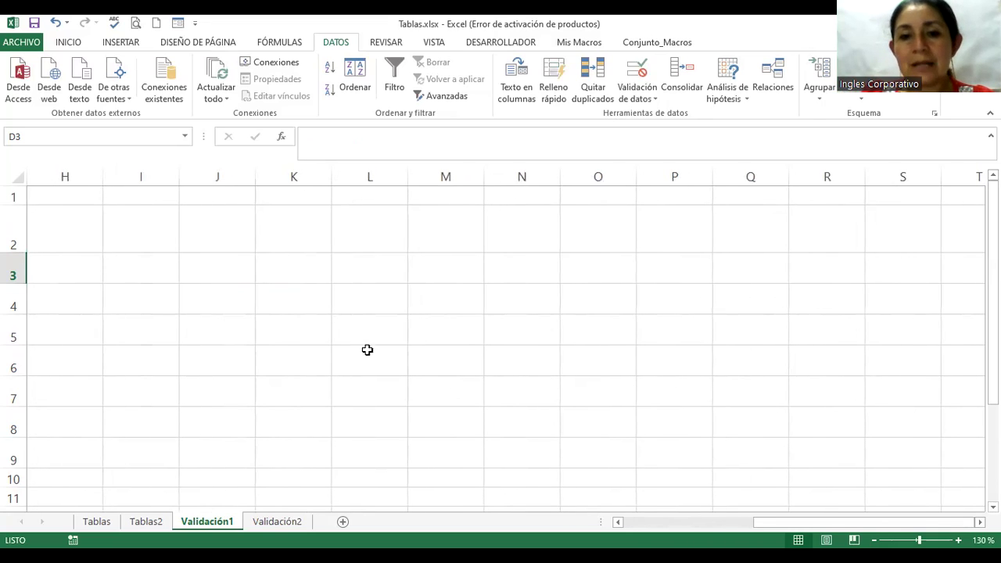
{"action": "left_click", "coordinate": [352, 295]}
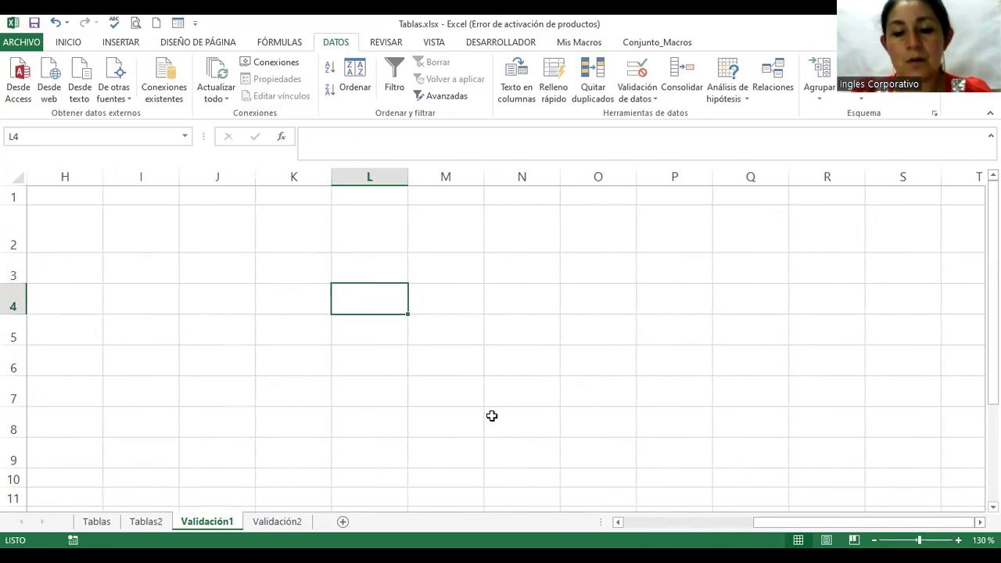
{"action": "type", "text": "Genero"}
{"action": "key", "text": "Return"}
Step: List Masculino, Femenino and Otro in L5:L7
{"action": "type", "text": "Marculin"}
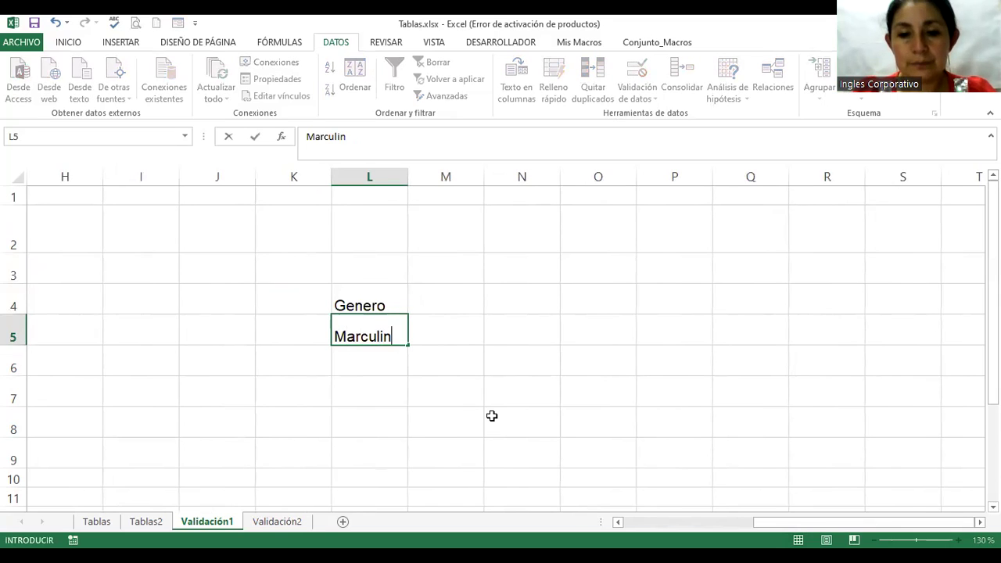
{"action": "key", "text": "BackSpace"}
{"action": "key", "text": "BackSpace"}
{"action": "key", "text": "BackSpace"}
{"action": "key", "text": "BackSpace"}
{"action": "key", "text": "BackSpace"}
{"action": "key", "text": "BackSpace"}
{"action": "type", "text": "sculino"}
{"action": "key", "text": "Return"}
{"action": "type", "text": "Femenio"}
{"action": "key", "text": "BackSpace"}
{"action": "key", "text": "BackSpace"}
{"action": "type", "text": "ino"}
{"action": "key", "text": "ctrl+Return"}
{"action": "key", "text": "Down"}
{"action": "type", "text": "otro"}
{"action": "key", "text": "BackSpace"}
{"action": "key", "text": "BackSpace"}
{"action": "key", "text": "BackSpace"}
{"action": "key", "text": "BackSpace"}
{"action": "type", "text": "Otro"}
{"action": "key", "text": "Return"}
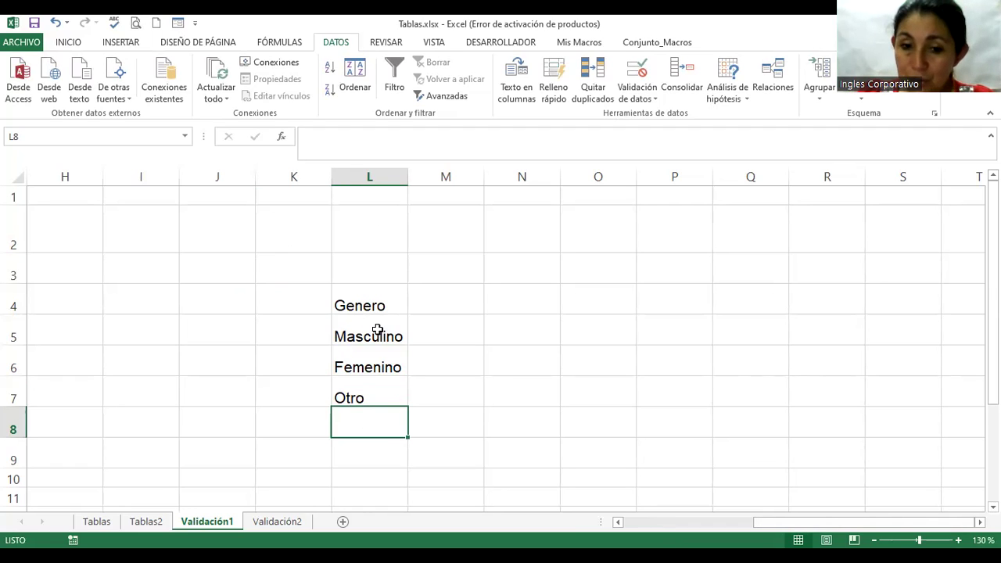
Step: Name L5:L7 'Genero' from the list's top row, replacing the earlier definition
{"action": "left_click_drag", "start_coordinate": [364, 305], "coordinate": [371, 388]}
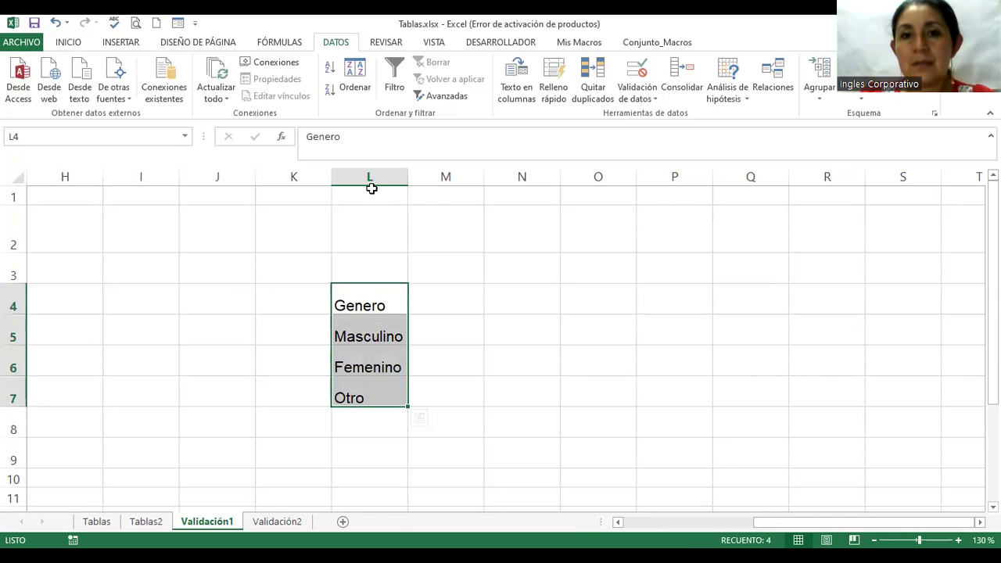
{"action": "left_click", "coordinate": [277, 44]}
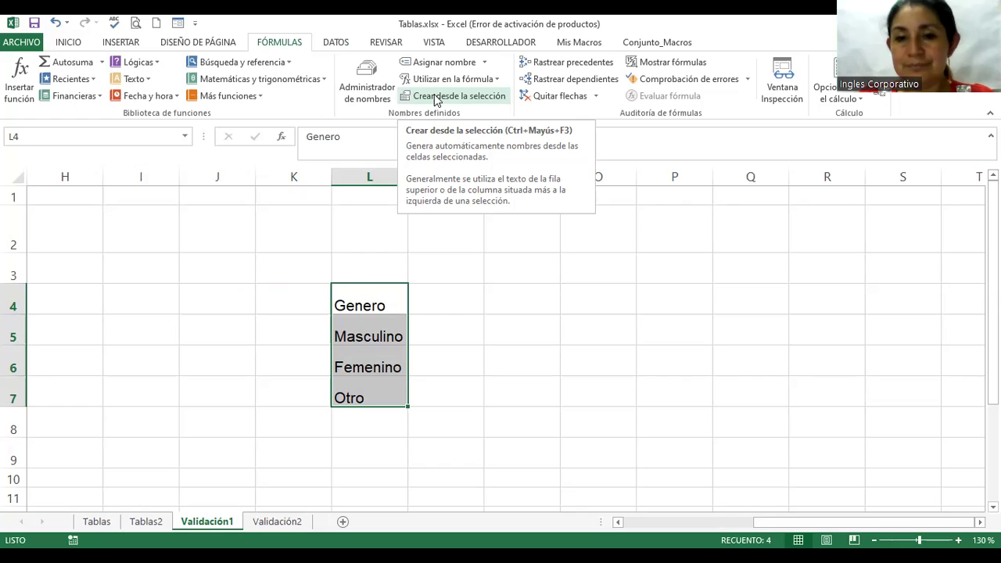
{"action": "left_click", "coordinate": [435, 96]}
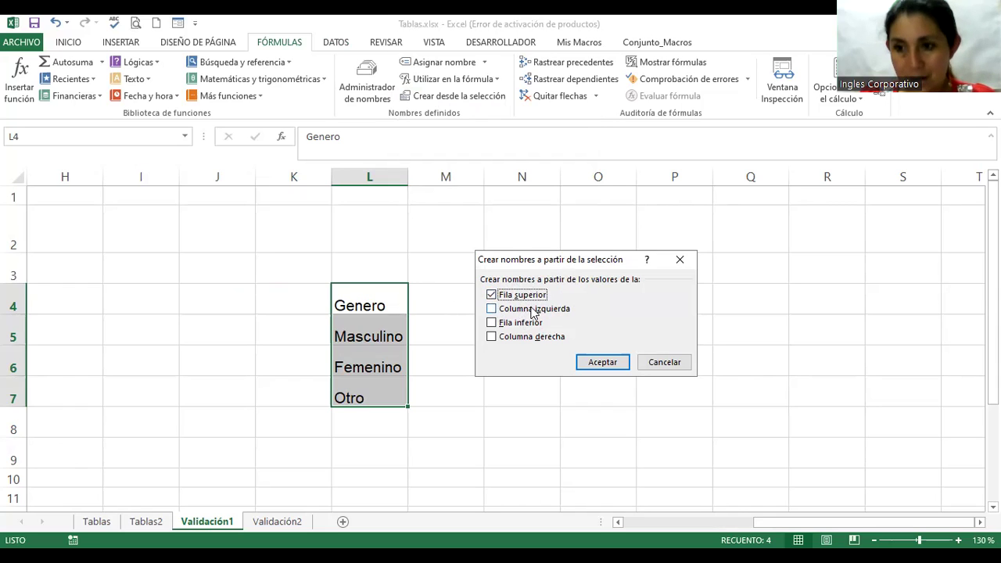
{"action": "left_click", "coordinate": [600, 364]}
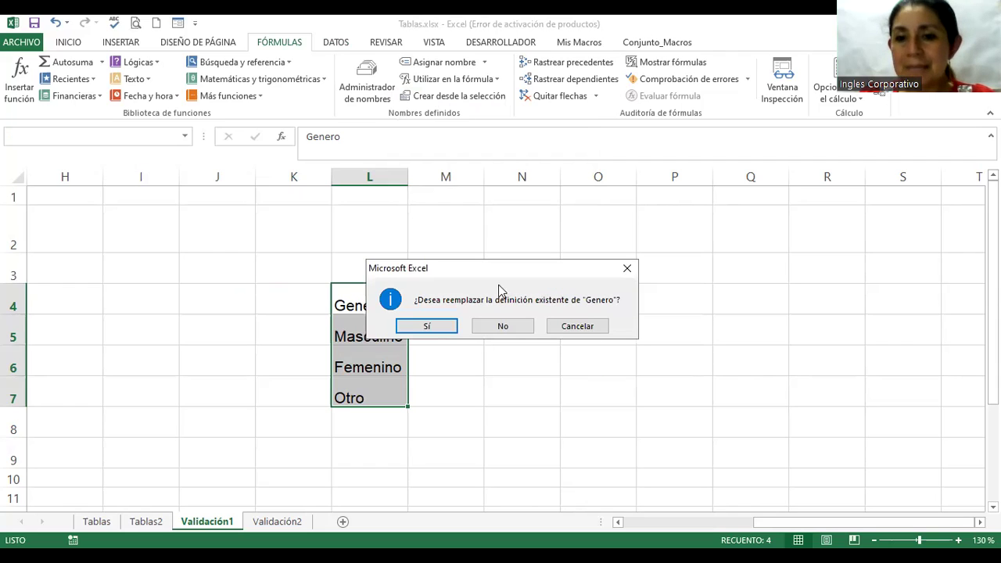
{"action": "left_click", "coordinate": [441, 327]}
{"action": "left_click", "coordinate": [457, 318]}
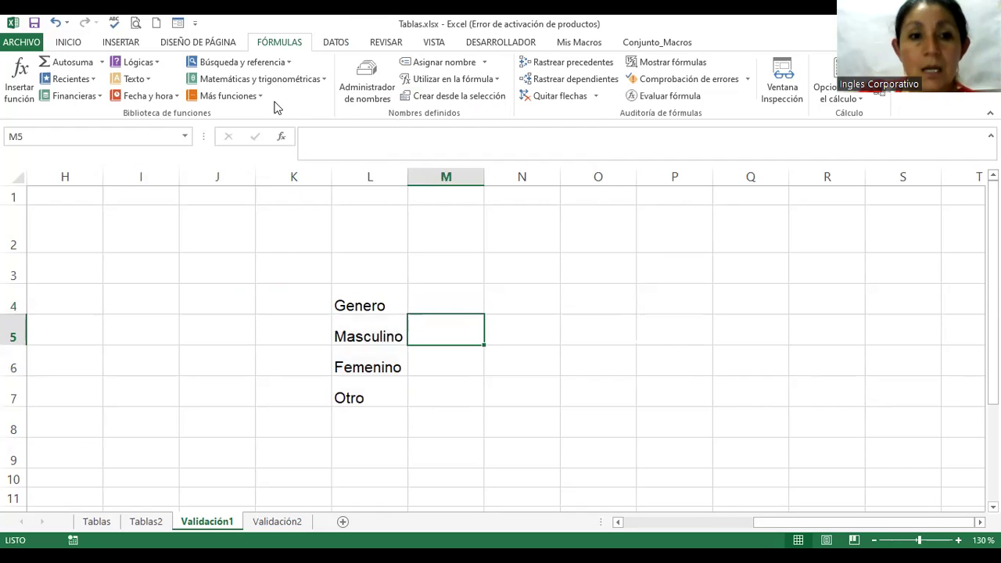
Step: Jump to Genero from the Name Box to verify it, then select L4:L7
{"action": "left_click", "coordinate": [186, 138]}
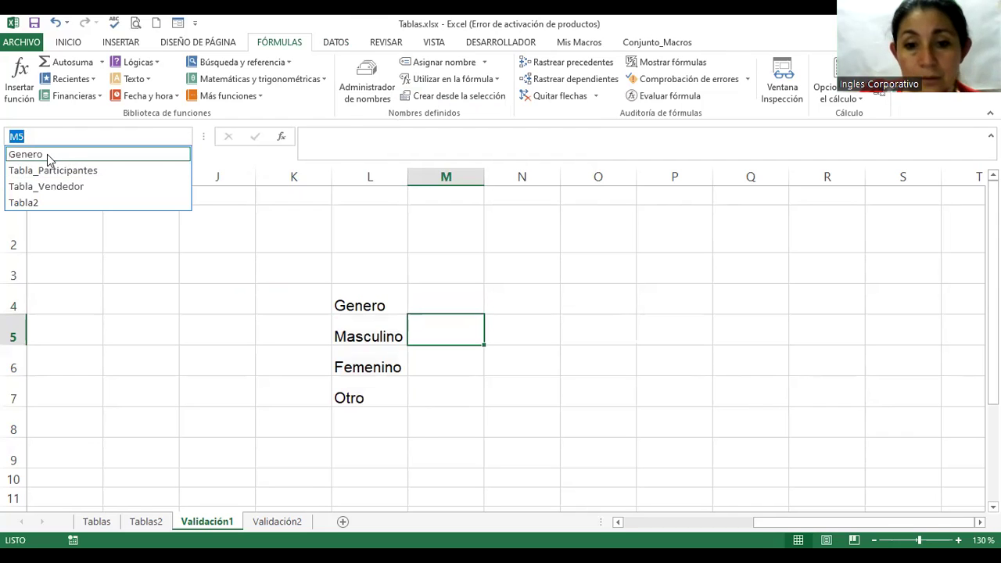
{"action": "left_click", "coordinate": [26, 154]}
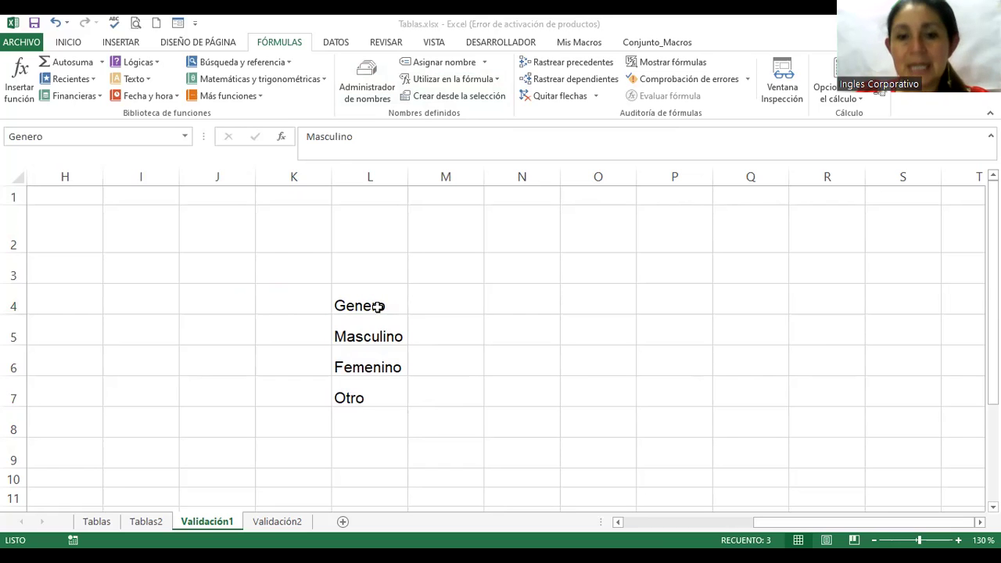
{"action": "left_click", "coordinate": [355, 301]}
{"action": "left_click_drag", "start_coordinate": [354, 302], "coordinate": [375, 395]}
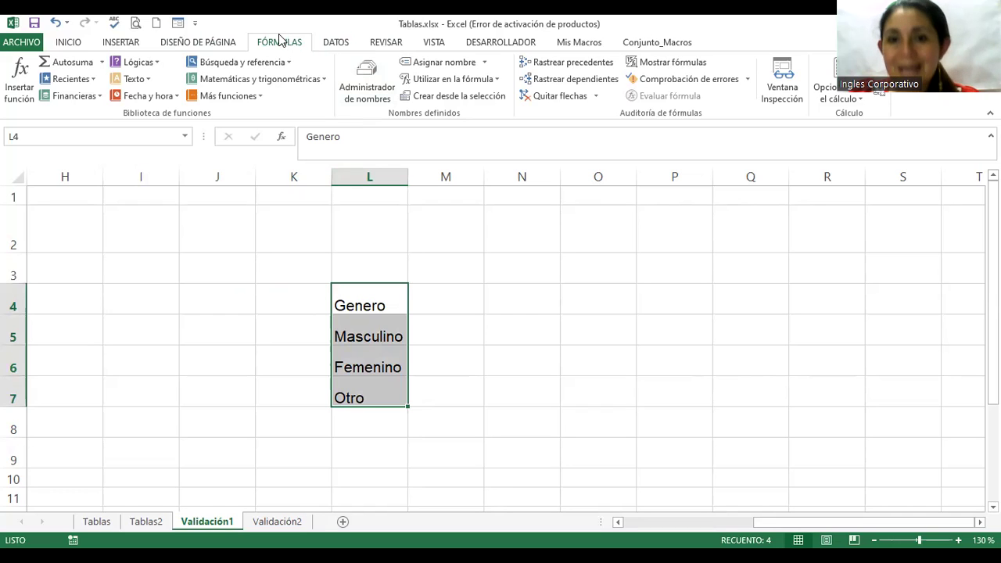
Step: Name Masculino, Femenino and Otro in L5:L7 'Genero' from the top-row heading, then verify the name
{"action": "left_click", "coordinate": [500, 95]}
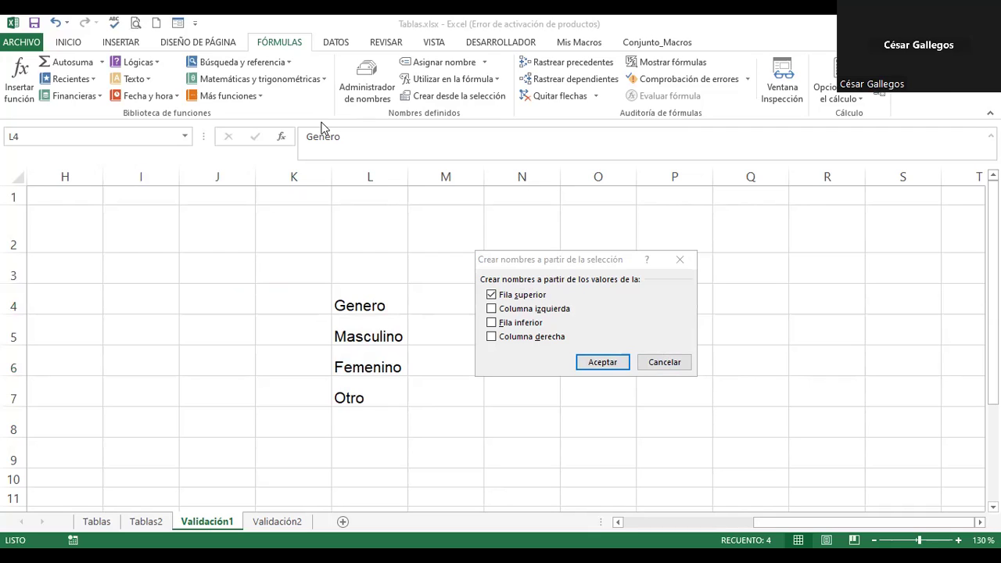
{"action": "left_click", "coordinate": [604, 366]}
{"action": "left_click", "coordinate": [456, 319]}
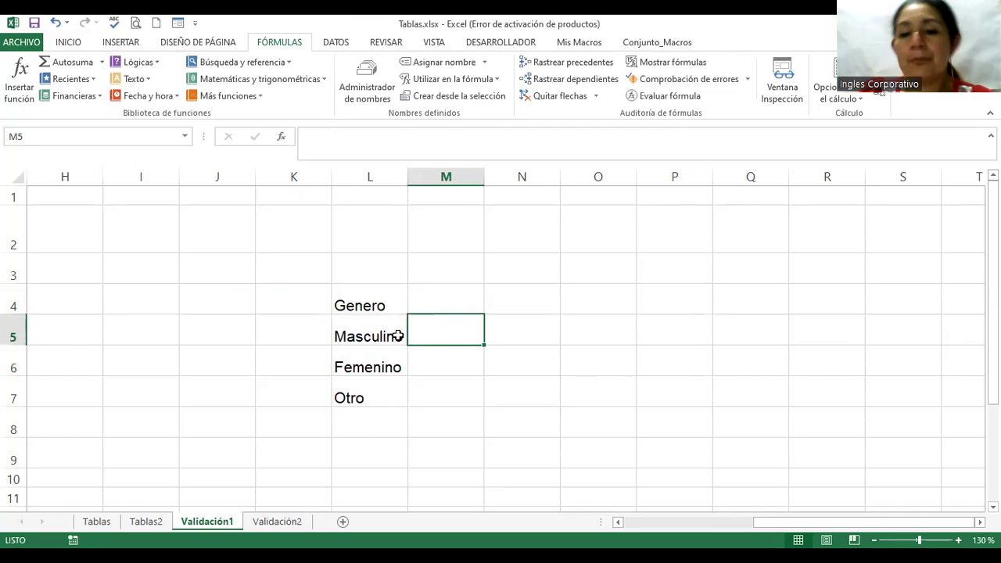
{"action": "left_click_drag", "start_coordinate": [385, 336], "coordinate": [389, 401]}
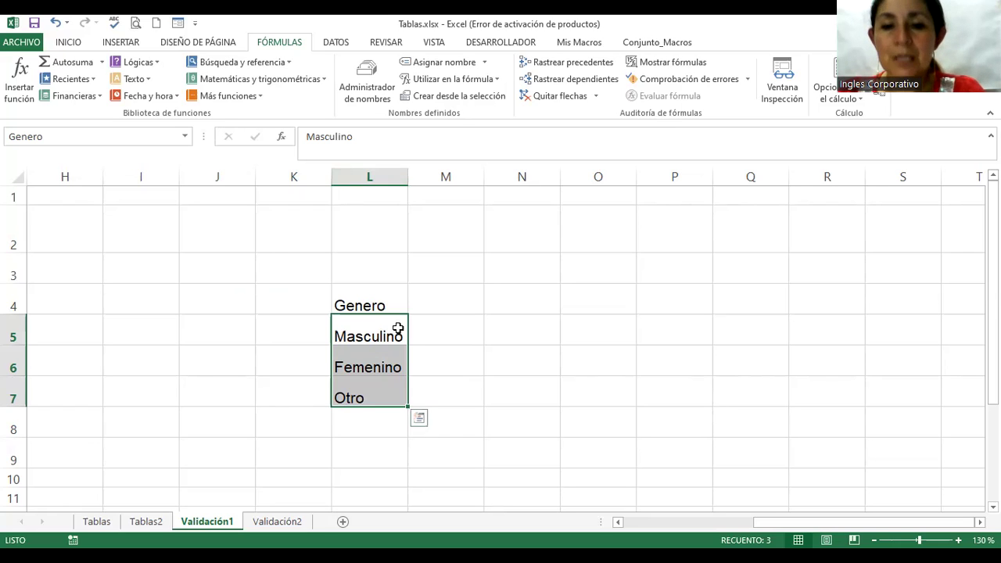
{"action": "left_click", "coordinate": [457, 337]}
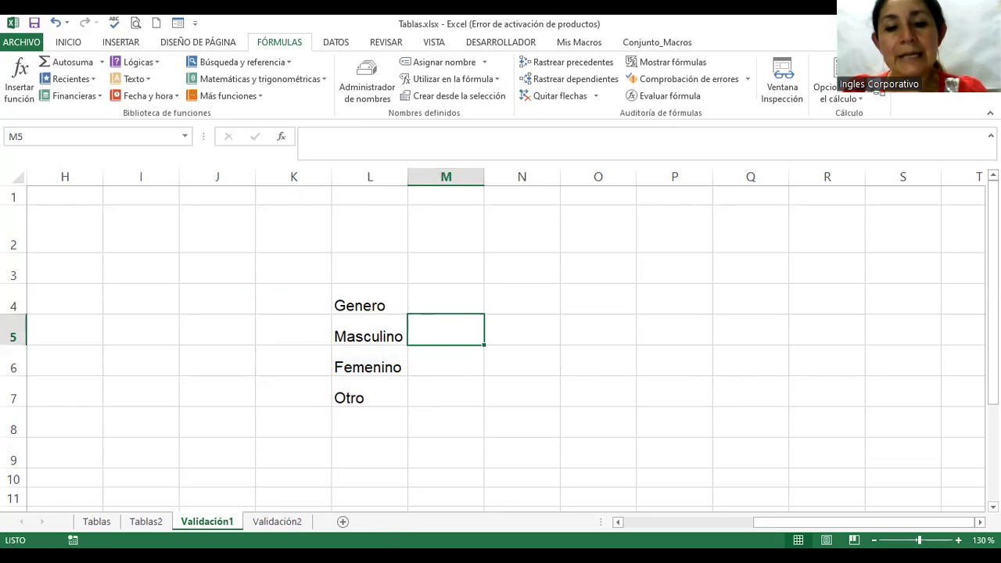
Step: Select the empty GENERO cells D3:D9 and bring up the Datos ribbon
{"action": "left_click_drag", "start_coordinate": [816, 523], "coordinate": [689, 521]}
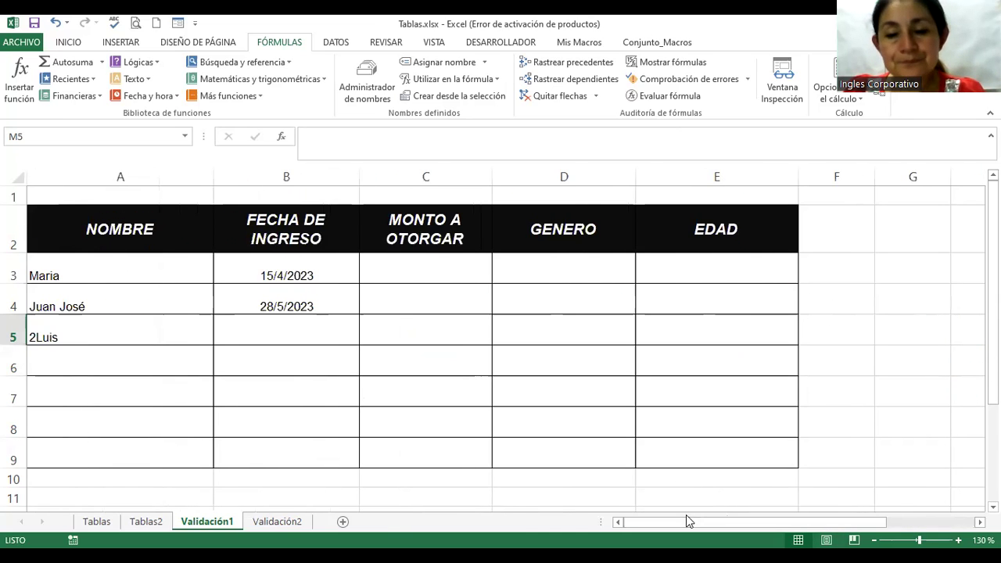
{"action": "left_click", "coordinate": [566, 269]}
{"action": "left_click_drag", "start_coordinate": [566, 269], "coordinate": [564, 454]}
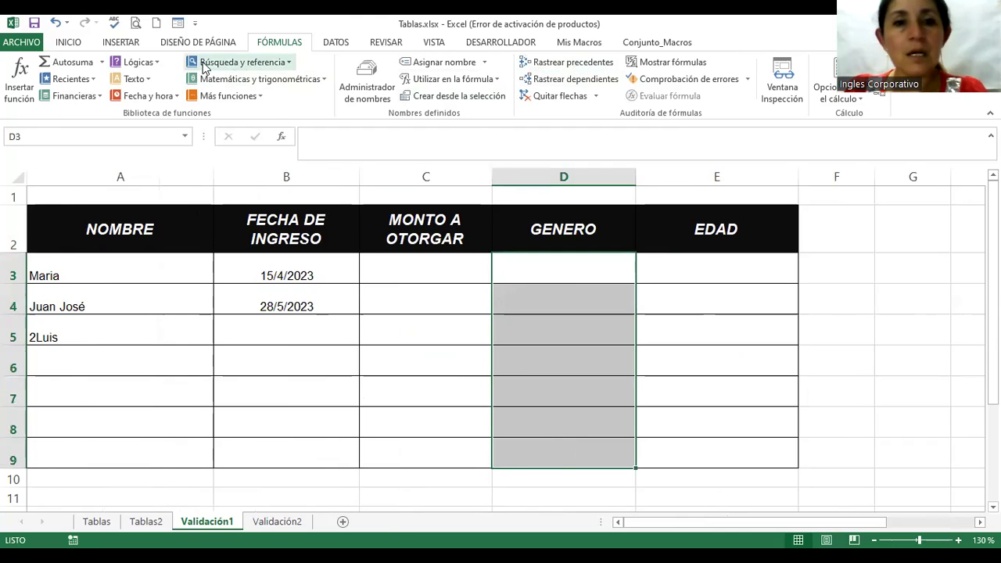
{"action": "left_click", "coordinate": [338, 43]}
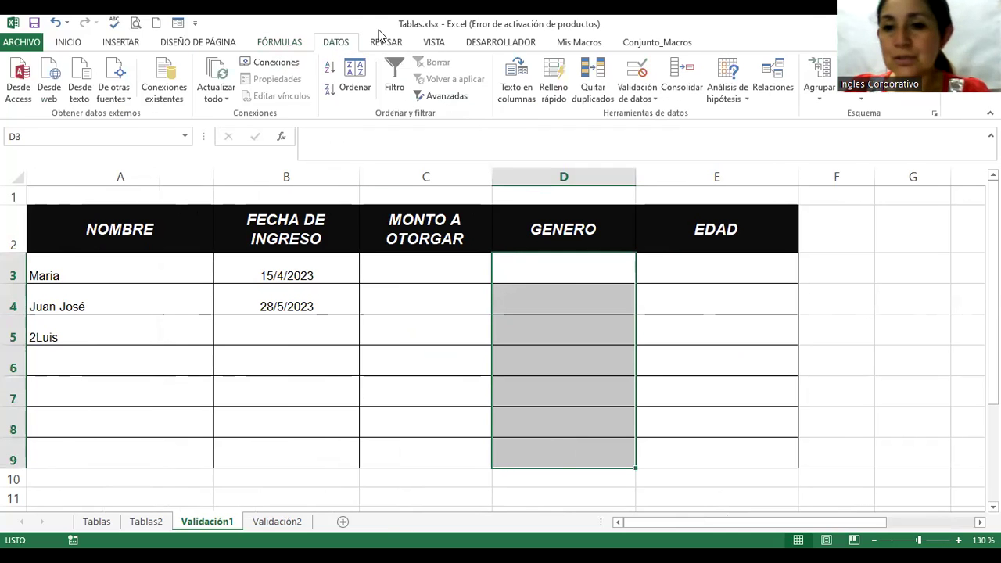
Step: Give D3:D9 a Lista validation with source =Genero
{"action": "left_click", "coordinate": [638, 78]}
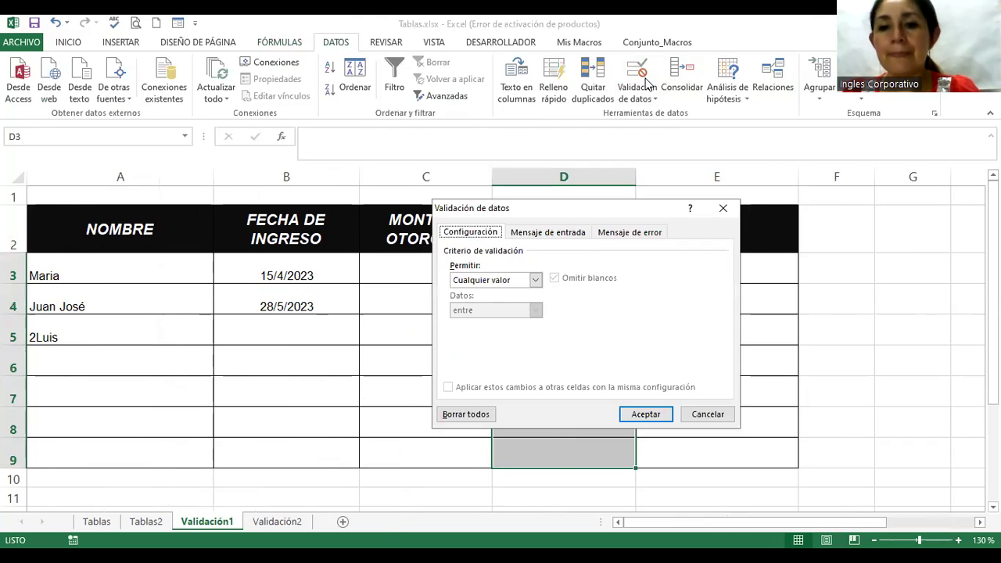
{"action": "left_click", "coordinate": [534, 280]}
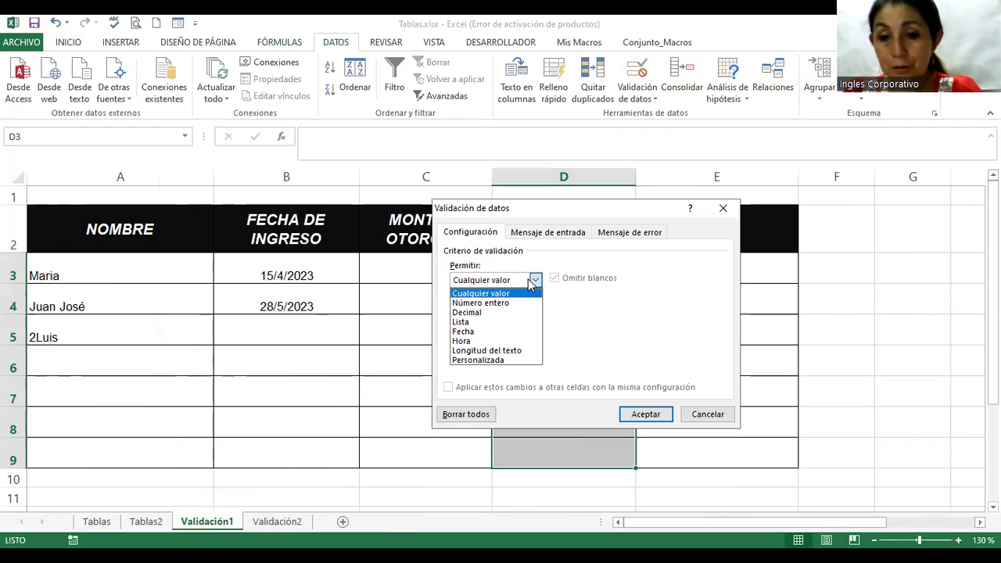
{"action": "left_click", "coordinate": [487, 325]}
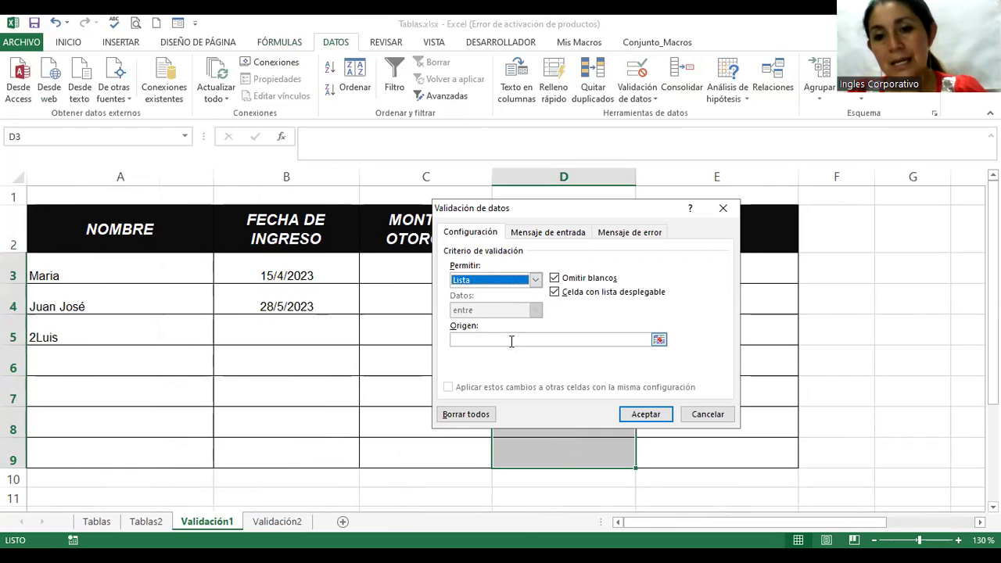
{"action": "left_click", "coordinate": [512, 340]}
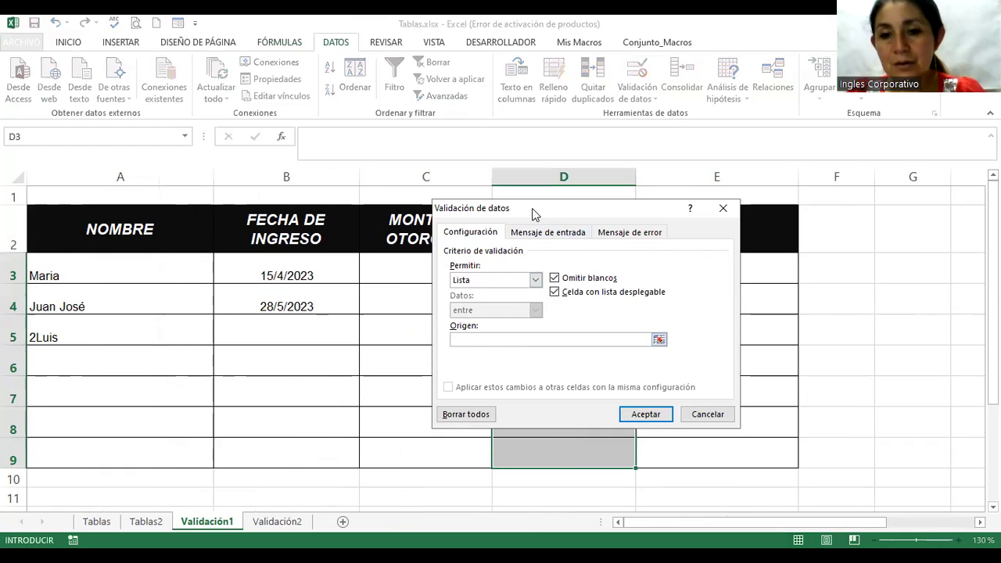
{"action": "left_click_drag", "start_coordinate": [534, 214], "coordinate": [257, 228]}
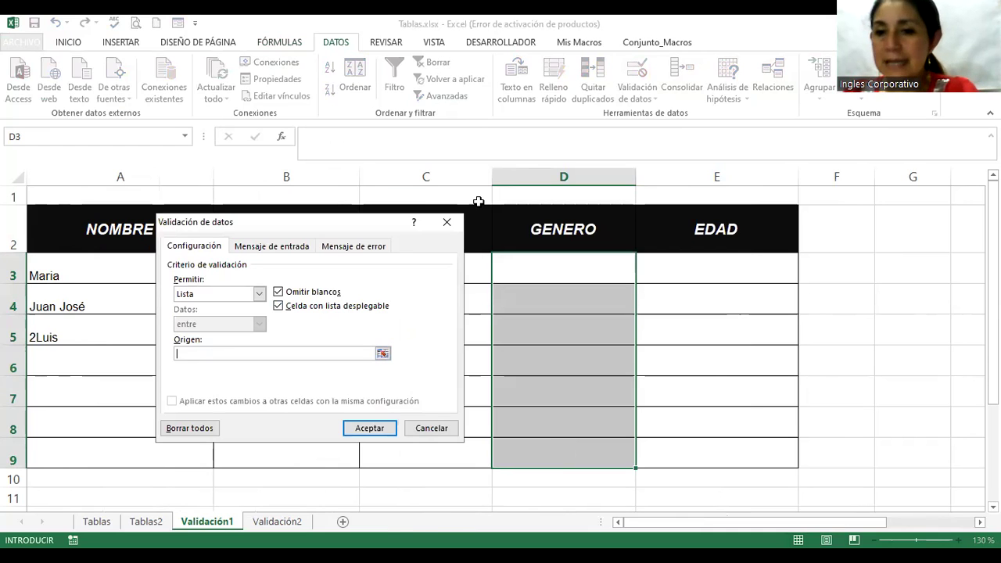
{"action": "left_click", "coordinate": [230, 352]}
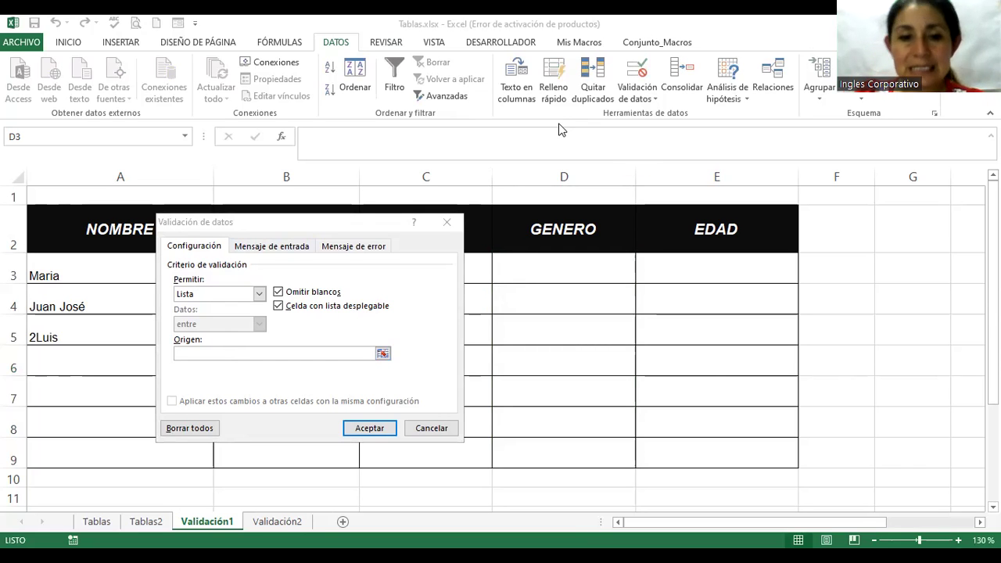
{"action": "left_click", "coordinate": [224, 352]}
{"action": "type", "text": "="}
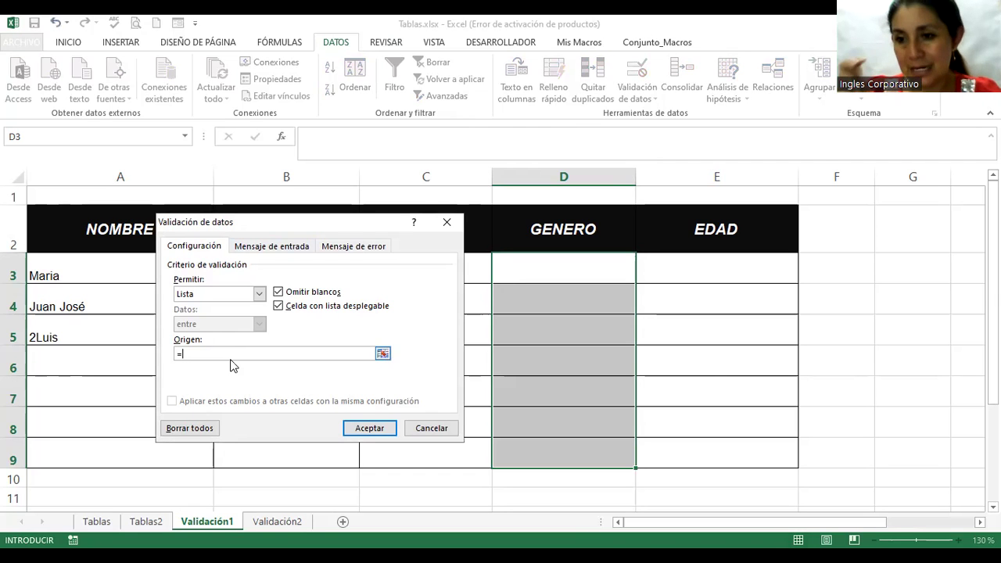
{"action": "type", "text": "Genero"}
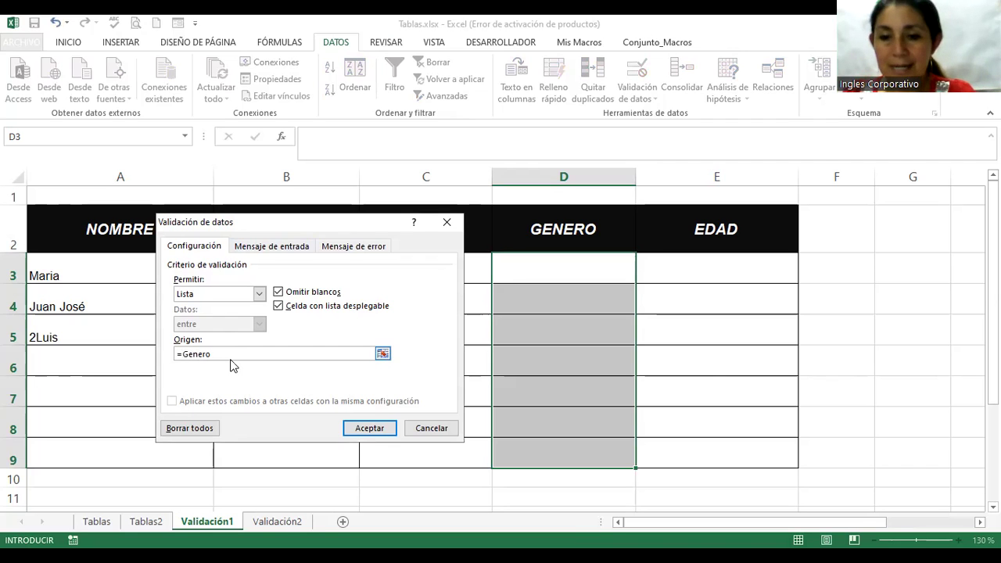
{"action": "left_click", "coordinate": [358, 430]}
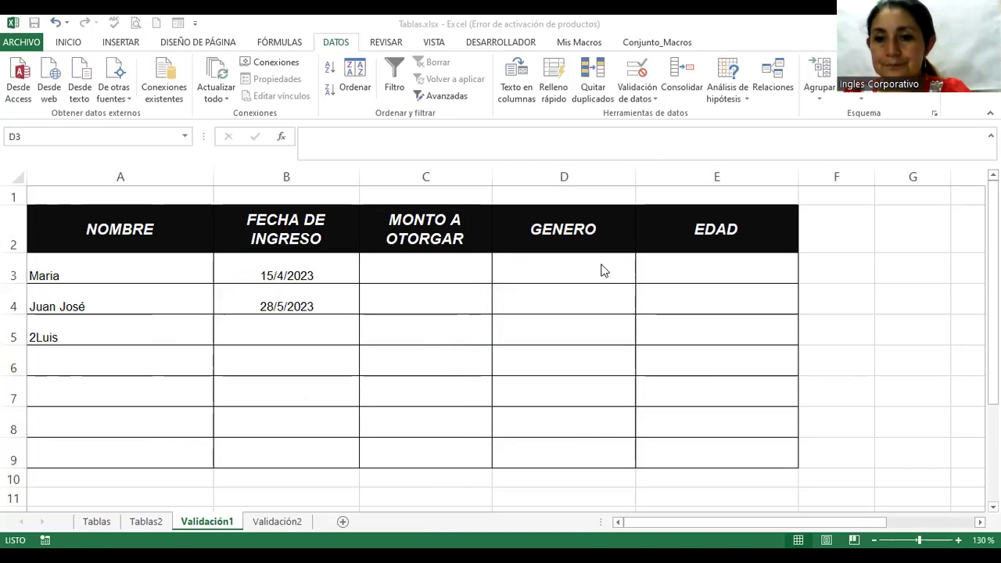
Step: Move up and down column D to check the new GENERO dropdowns
{"action": "left_click", "coordinate": [612, 295]}
{"action": "left_click", "coordinate": [601, 324]}
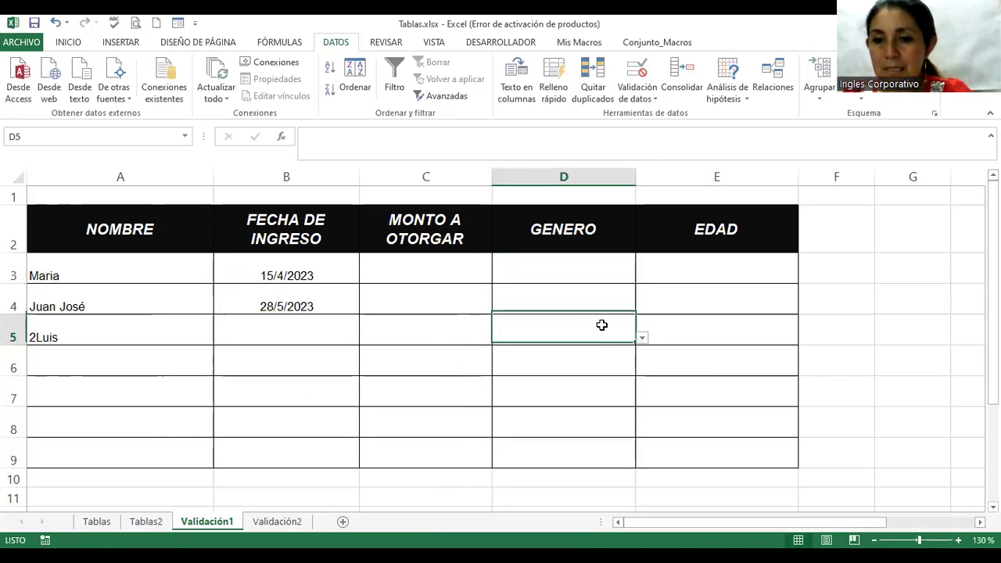
{"action": "key", "text": "Down"}
{"action": "key", "text": "Down"}
{"action": "key", "text": "Down"}
{"action": "key", "text": "Down"}
{"action": "key", "text": "Down"}
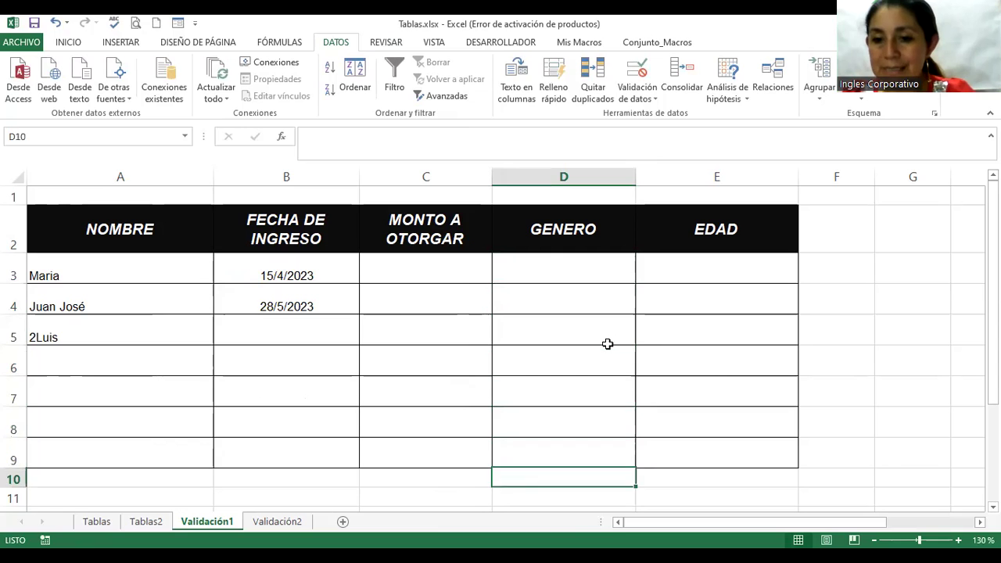
{"action": "key", "text": "Down"}
{"action": "key", "text": "Down"}
{"action": "key", "text": "Down"}
{"action": "key", "text": "Down"}
{"action": "key", "text": "Down"}
{"action": "key", "text": "Down"}
{"action": "key", "text": "Down"}
{"action": "key", "text": "Up"}
{"action": "key", "text": "Up"}
{"action": "key", "text": "Up"}
{"action": "key", "text": "Up"}
{"action": "key", "text": "Up"}
{"action": "key", "text": "Up"}
{"action": "key", "text": "Up"}
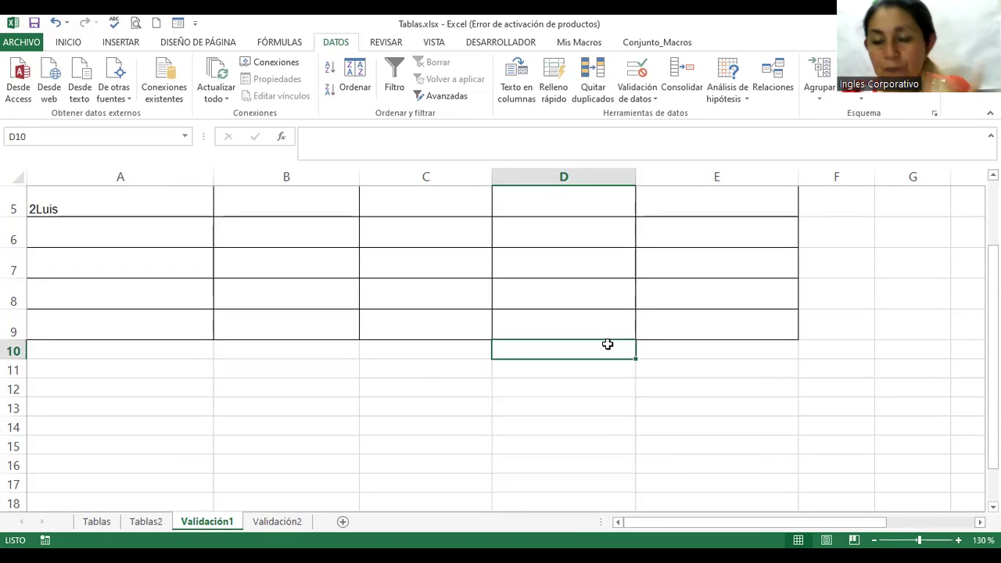
{"action": "key", "text": "Up"}
{"action": "key", "text": "Up"}
{"action": "key", "text": "Up"}
{"action": "key", "text": "Up"}
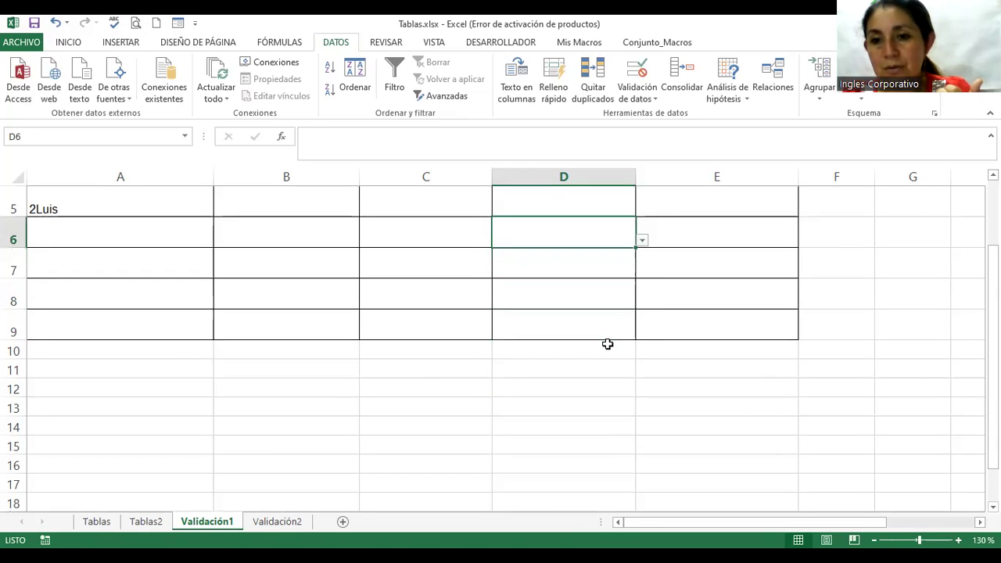
{"action": "key", "text": "Up"}
{"action": "key", "text": "Up"}
{"action": "key", "text": "Up"}
{"action": "key", "text": "Up"}
{"action": "key", "text": "Down"}
{"action": "key", "text": "Down"}
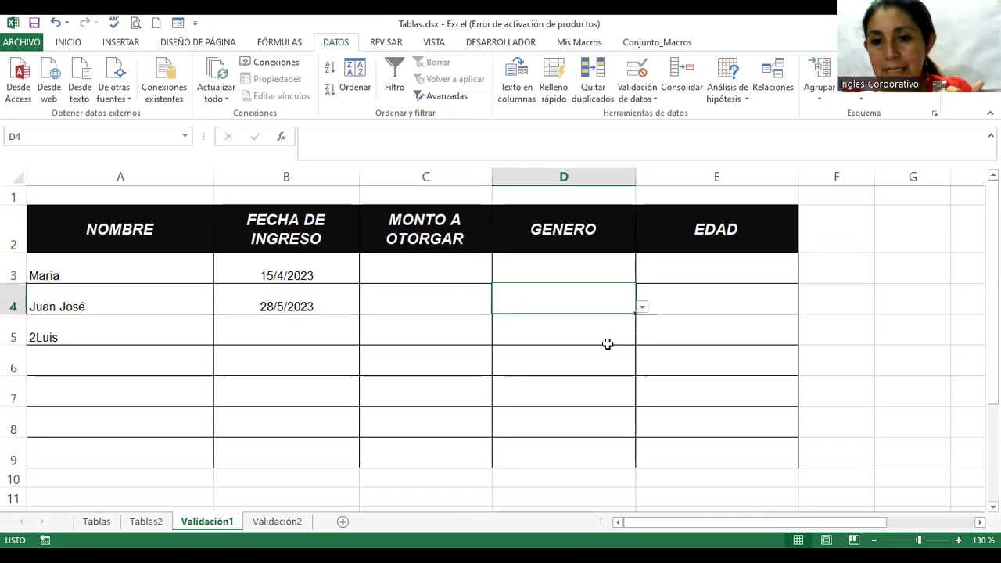
{"action": "key", "text": "Up"}
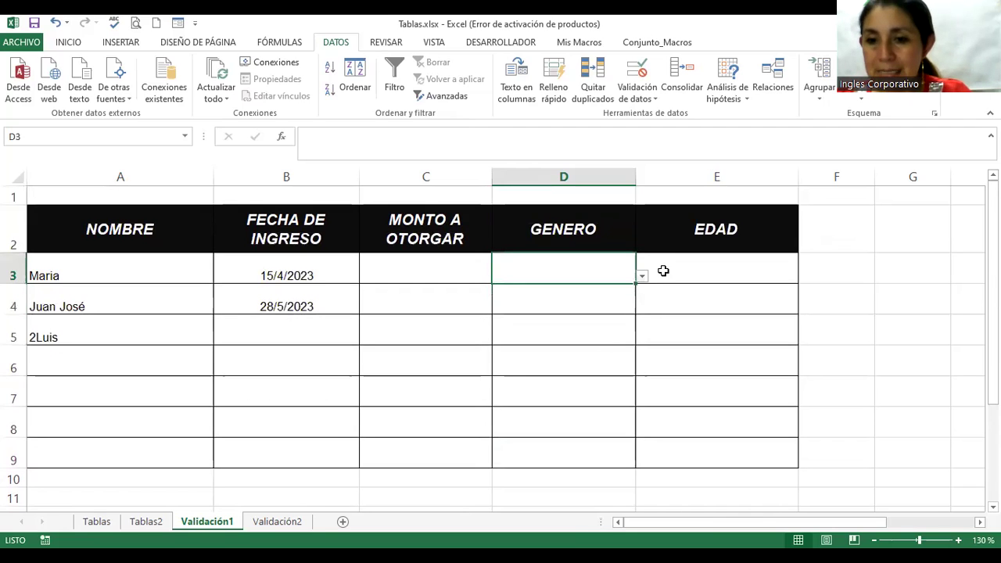
Step: Pick Masculino for D3, Femenino for D4 and Otro for D5 from the dropdowns
{"action": "left_click", "coordinate": [642, 276]}
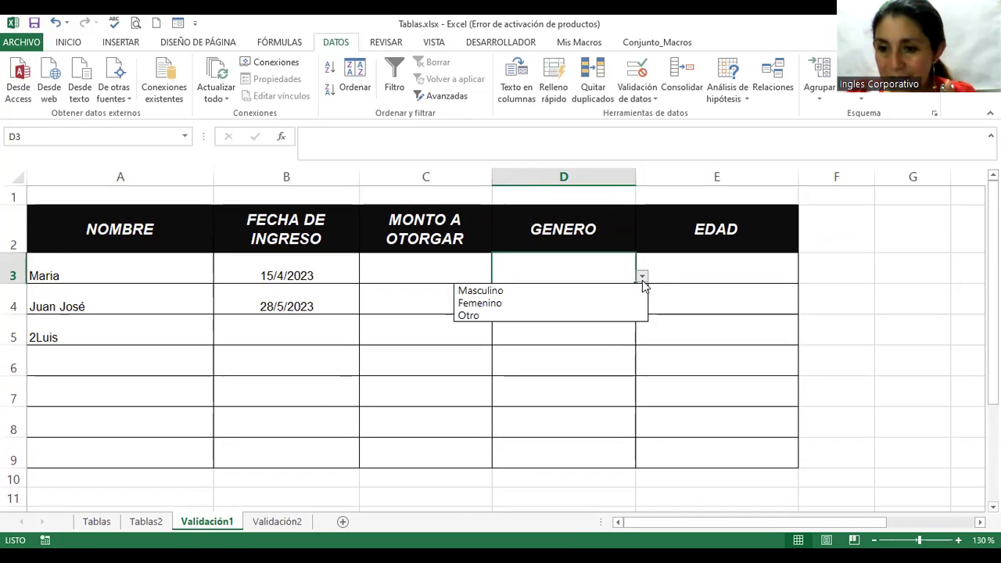
{"action": "left_click", "coordinate": [556, 292]}
{"action": "left_click", "coordinate": [600, 298]}
{"action": "left_click", "coordinate": [642, 309]}
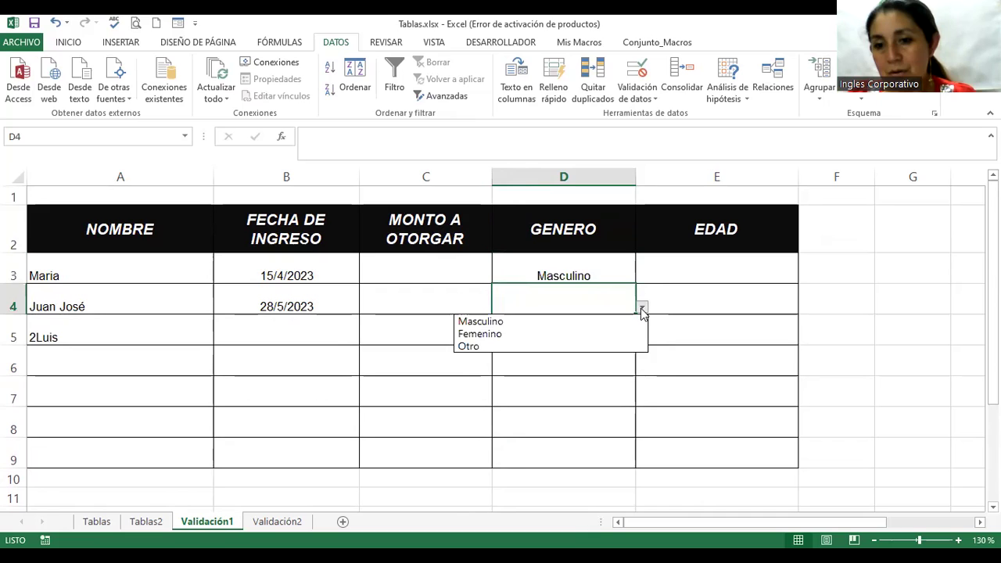
{"action": "left_click", "coordinate": [543, 334]}
{"action": "left_click", "coordinate": [576, 329]}
{"action": "left_click", "coordinate": [642, 338]}
{"action": "left_click", "coordinate": [521, 378]}
{"action": "left_click", "coordinate": [572, 383]}
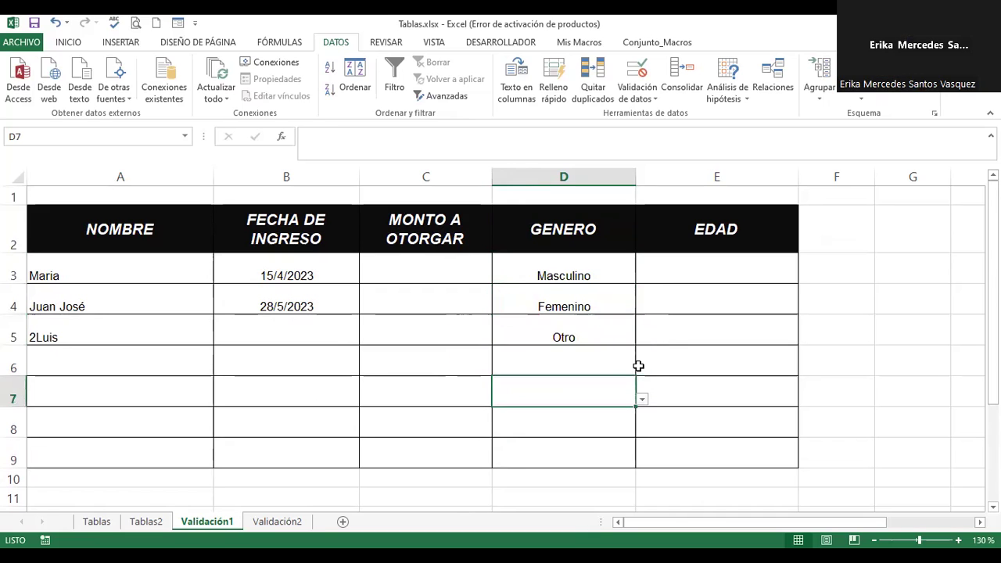
Step: Pick Masculino for D6 and D7 and Otro for D8 from the dropdowns
{"action": "left_click", "coordinate": [622, 361]}
{"action": "left_click", "coordinate": [642, 368]}
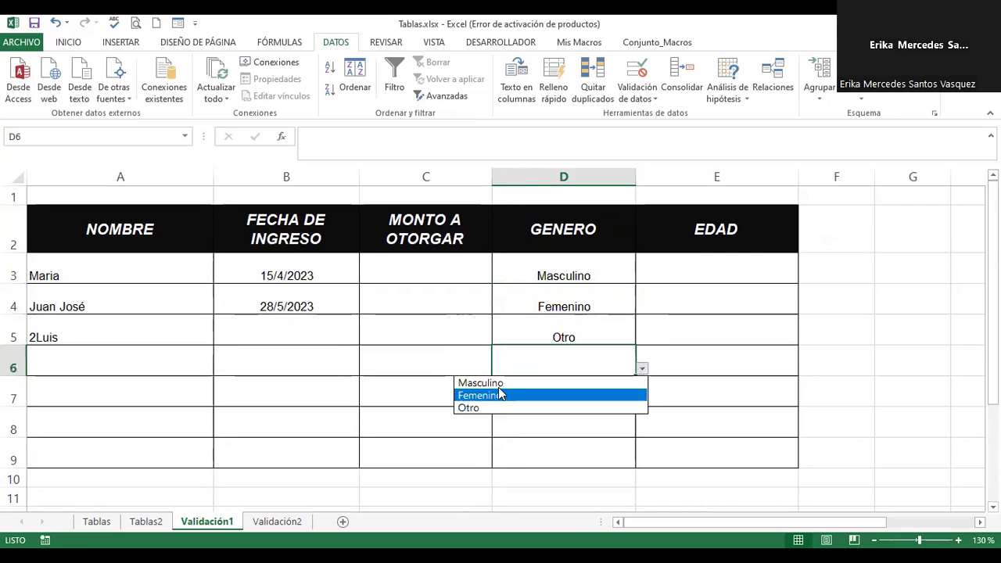
{"action": "left_click", "coordinate": [480, 382]}
{"action": "left_click", "coordinate": [568, 394]}
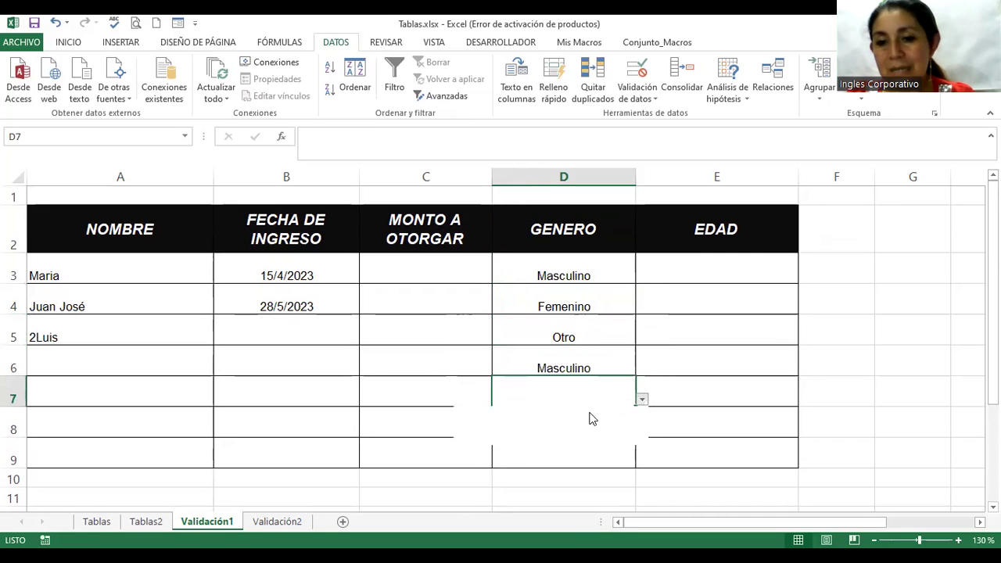
{"action": "left_click", "coordinate": [520, 413]}
{"action": "left_click", "coordinate": [624, 429]}
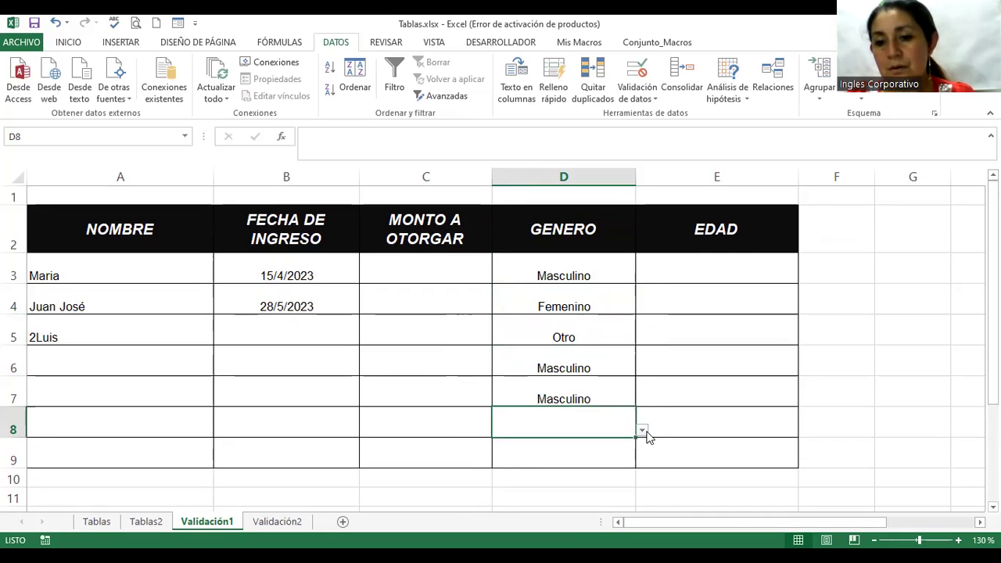
{"action": "left_click", "coordinate": [642, 430]}
{"action": "left_click", "coordinate": [482, 469]}
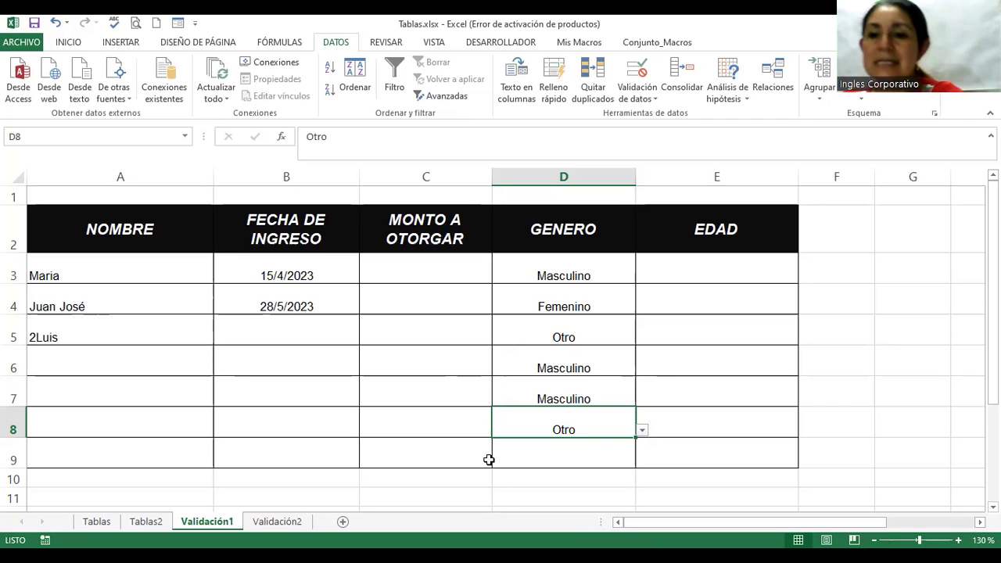
Step: Add a whole-number validation to EDAD cells E3:E9 with minimum 18 and maximum 60
{"action": "left_click_drag", "start_coordinate": [662, 267], "coordinate": [708, 456]}
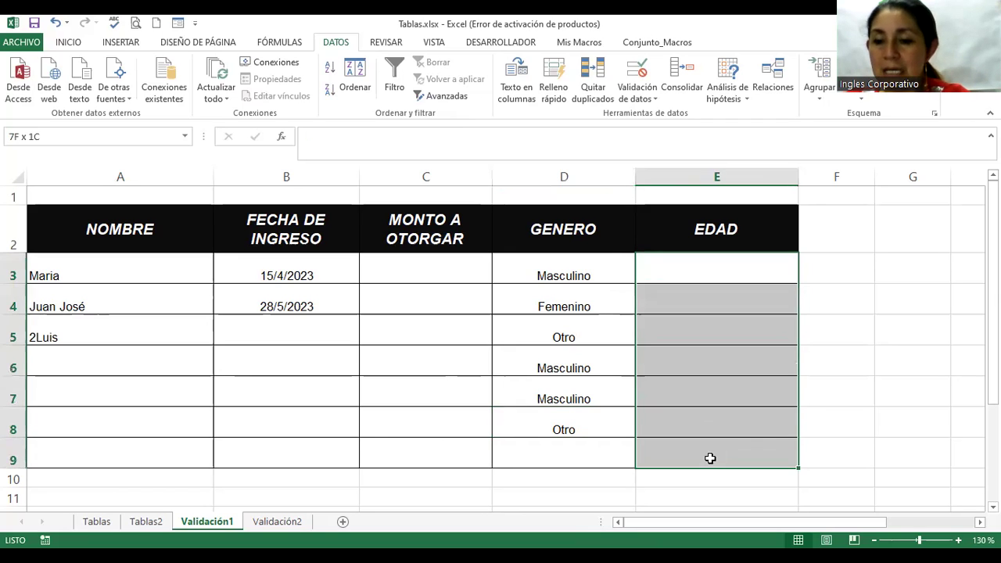
{"action": "left_click", "coordinate": [637, 72]}
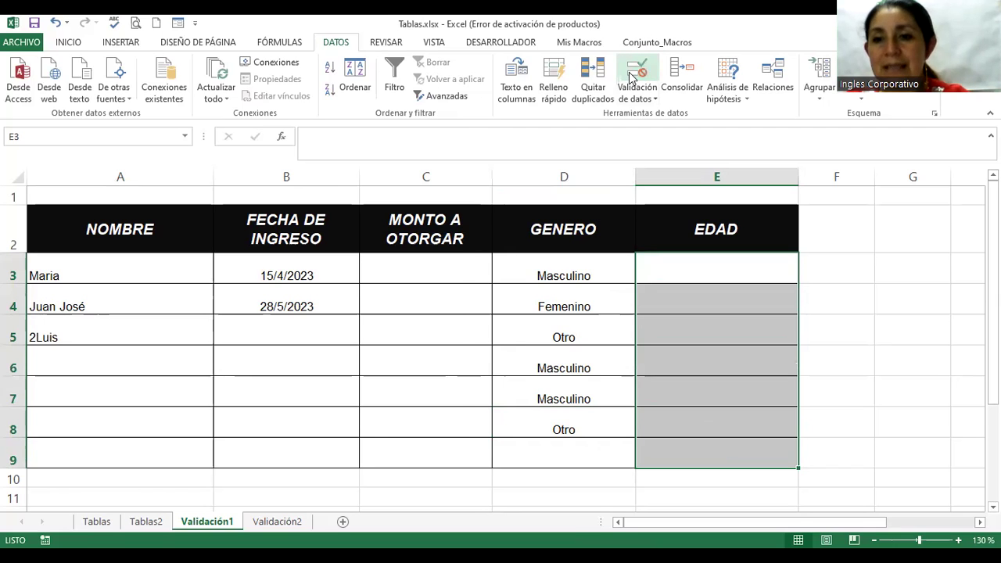
{"action": "left_click", "coordinate": [256, 295]}
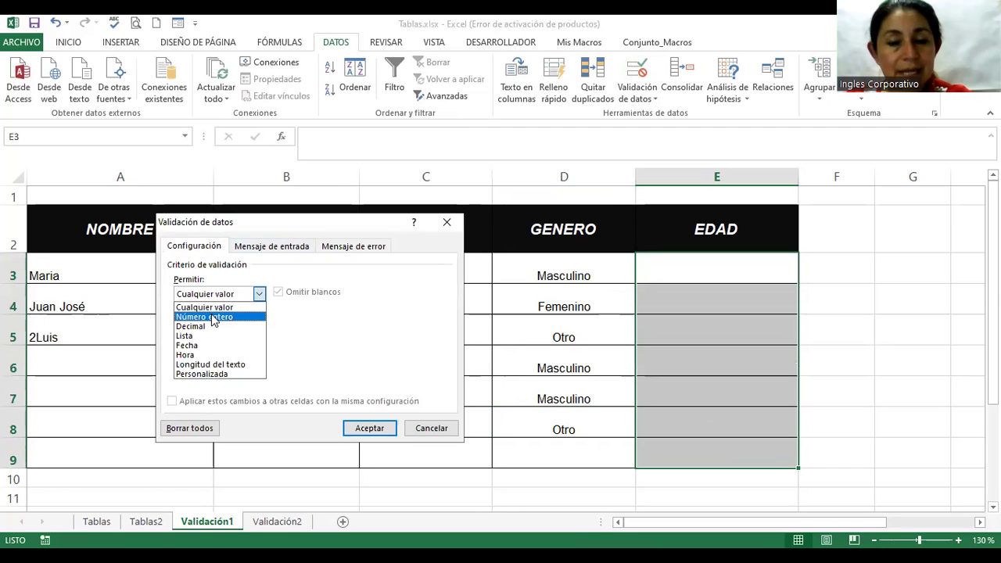
{"action": "key", "text": "Return"}
{"action": "left_click", "coordinate": [212, 351]}
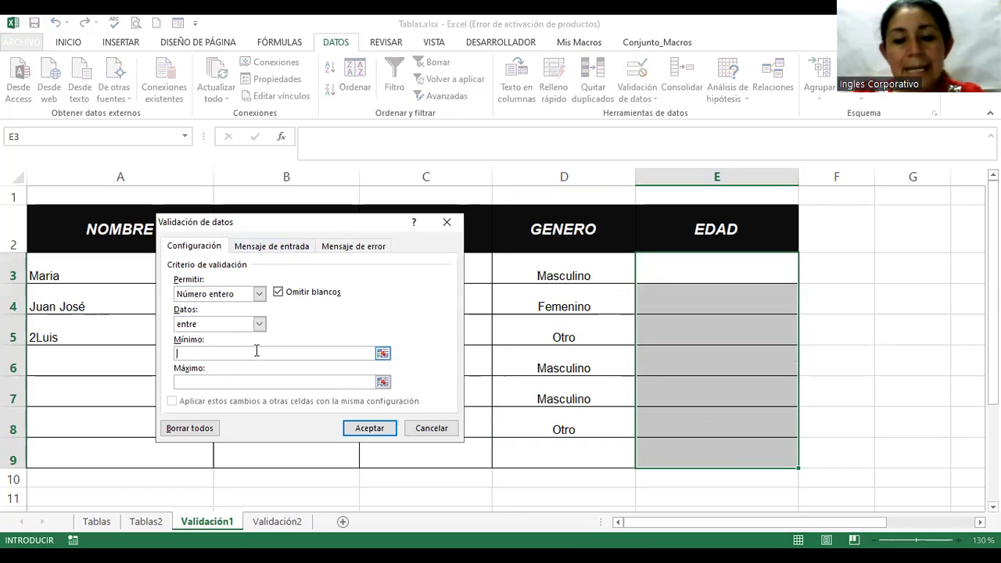
{"action": "type", "text": "18"}
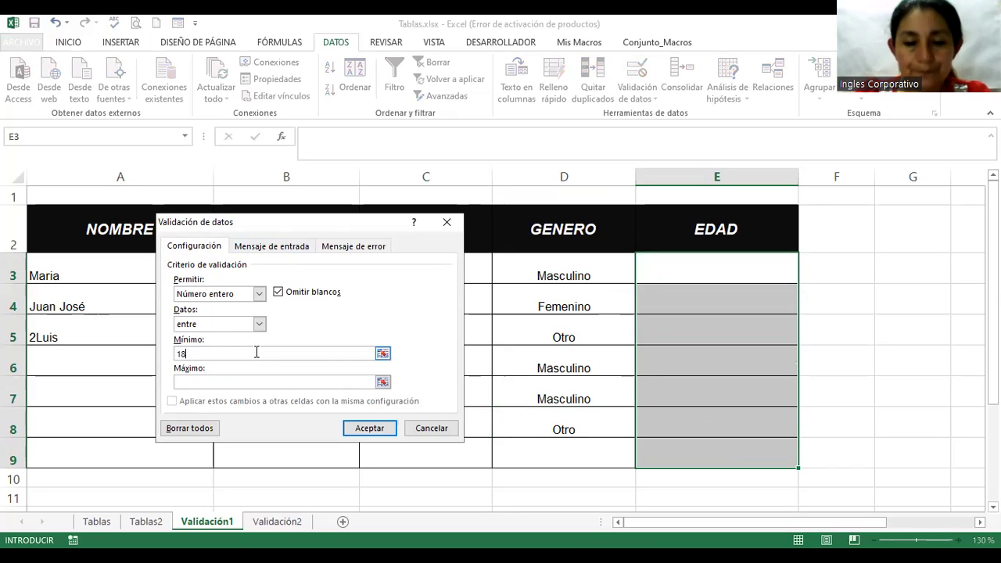
{"action": "left_click", "coordinate": [222, 384]}
{"action": "type", "text": "60"}
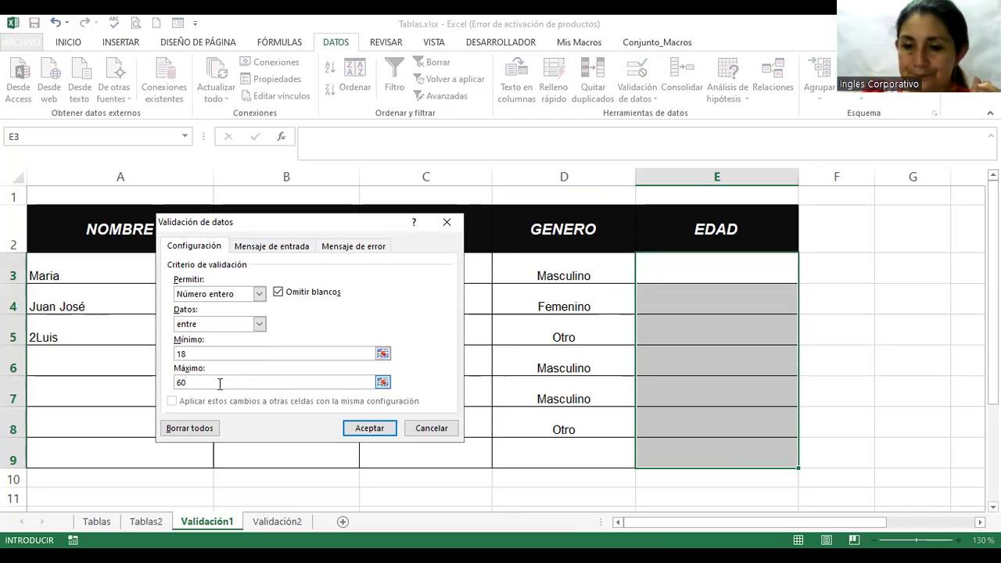
{"action": "left_click", "coordinate": [389, 427]}
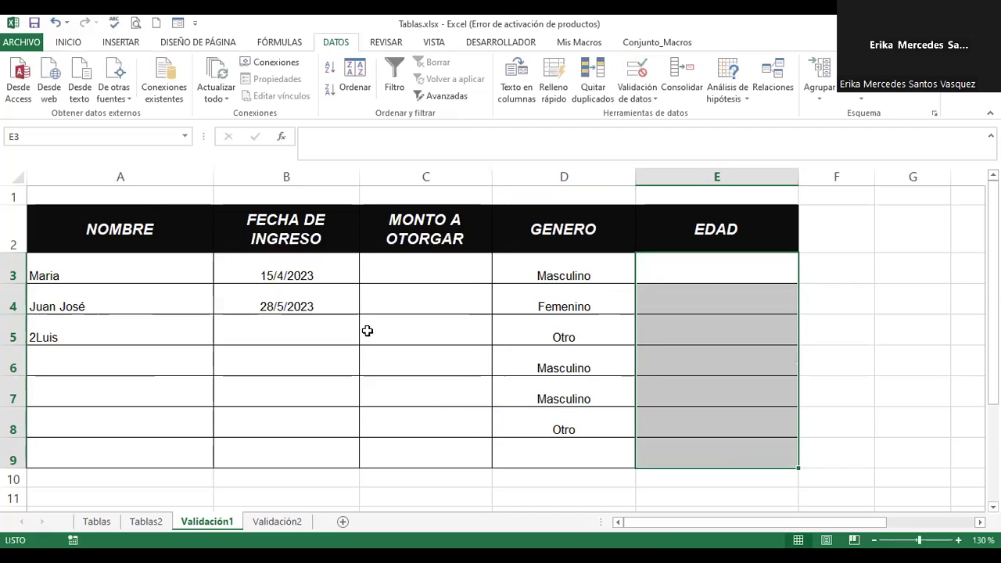
Step: Test the age rule by entering 10 in E3 and dismissing the rejection alert
{"action": "left_click", "coordinate": [748, 274]}
{"action": "type", "text": "10"}
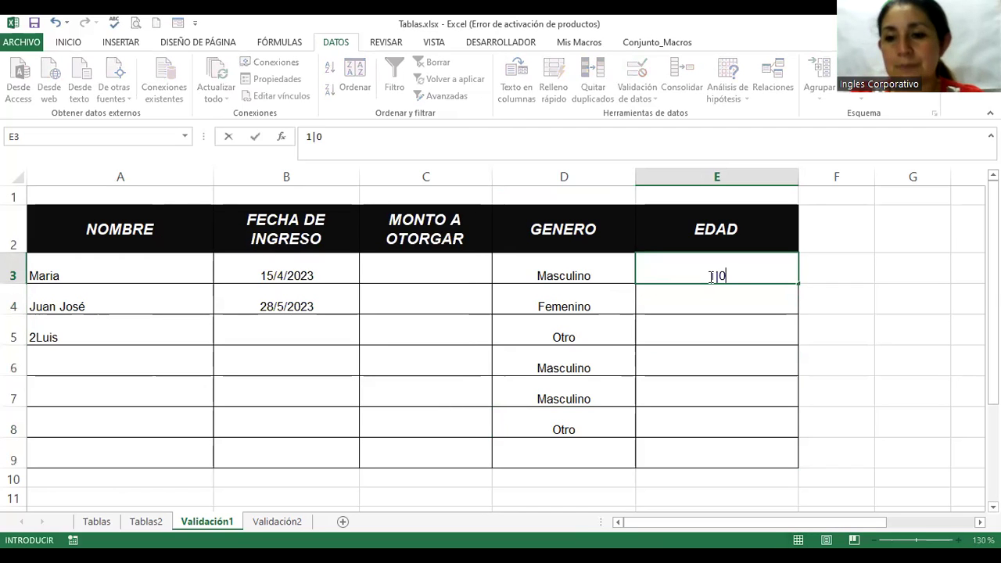
{"action": "key", "text": "Delete"}
{"action": "type", "text": "0"}
{"action": "key", "text": "Return"}
{"action": "key", "text": "Tab"}
{"action": "key", "text": "Return"}
Step: Enter ages 18, 30 and 40 in E3:E5 and select the EDAD cells
{"action": "type", "text": "1"}
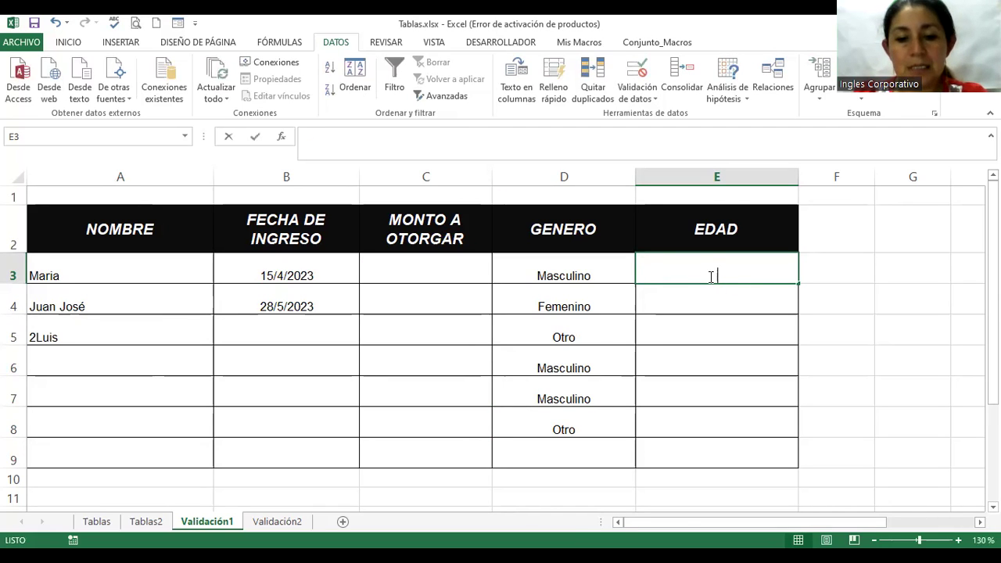
{"action": "type", "text": "8"}
{"action": "key", "text": "Return"}
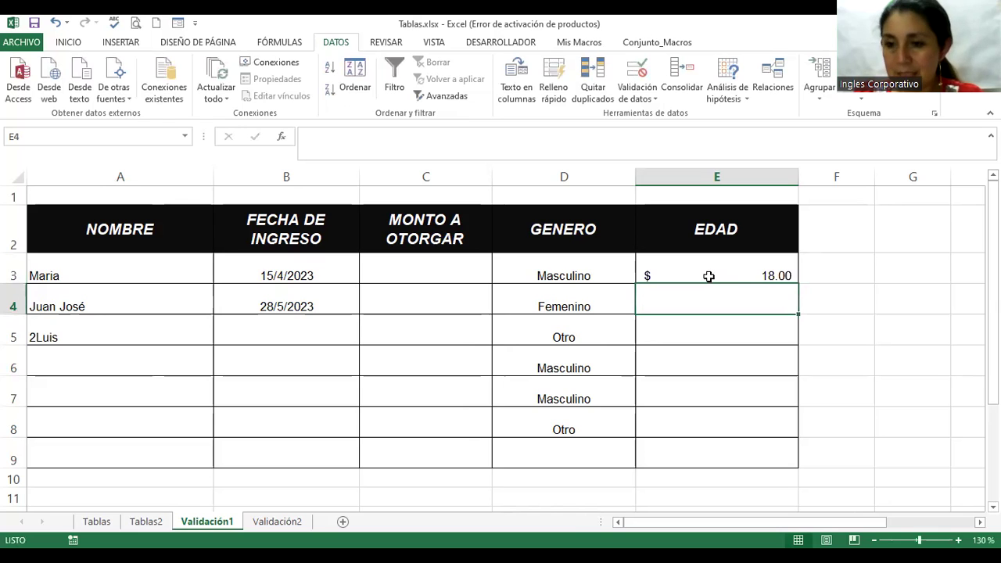
{"action": "type", "text": "30"}
{"action": "key", "text": "Return"}
{"action": "type", "text": "40"}
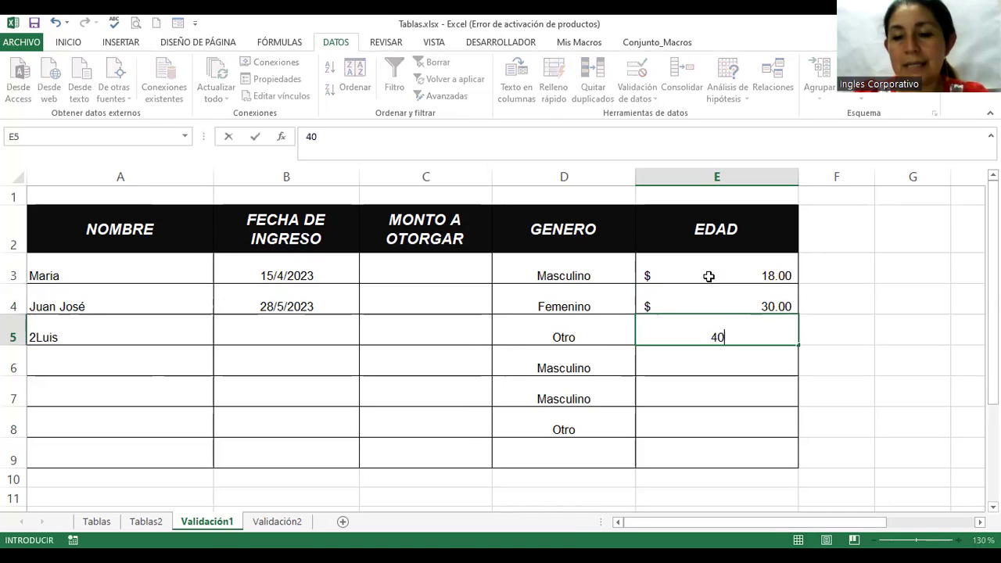
{"action": "key", "text": "Return"}
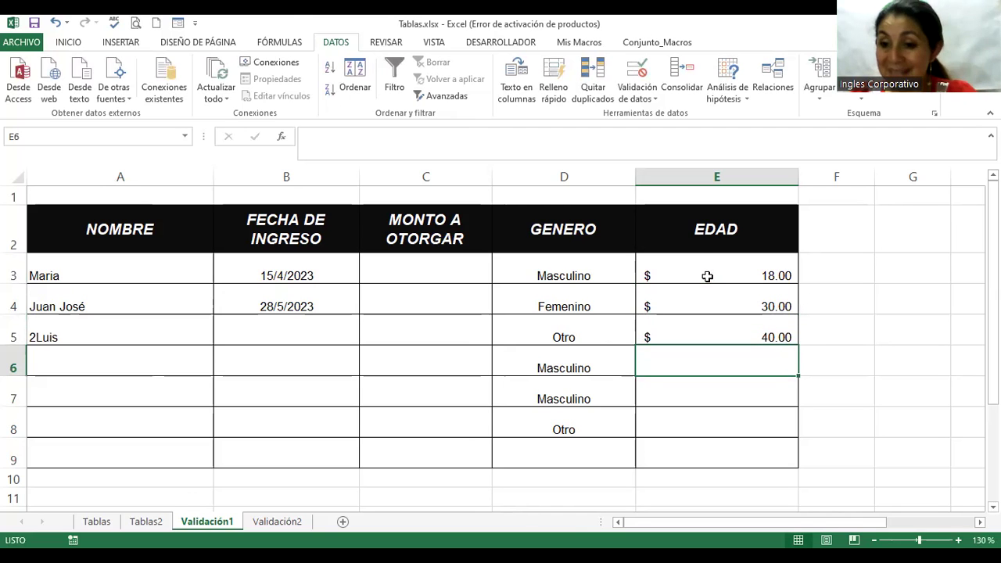
{"action": "left_click_drag", "start_coordinate": [697, 276], "coordinate": [693, 442]}
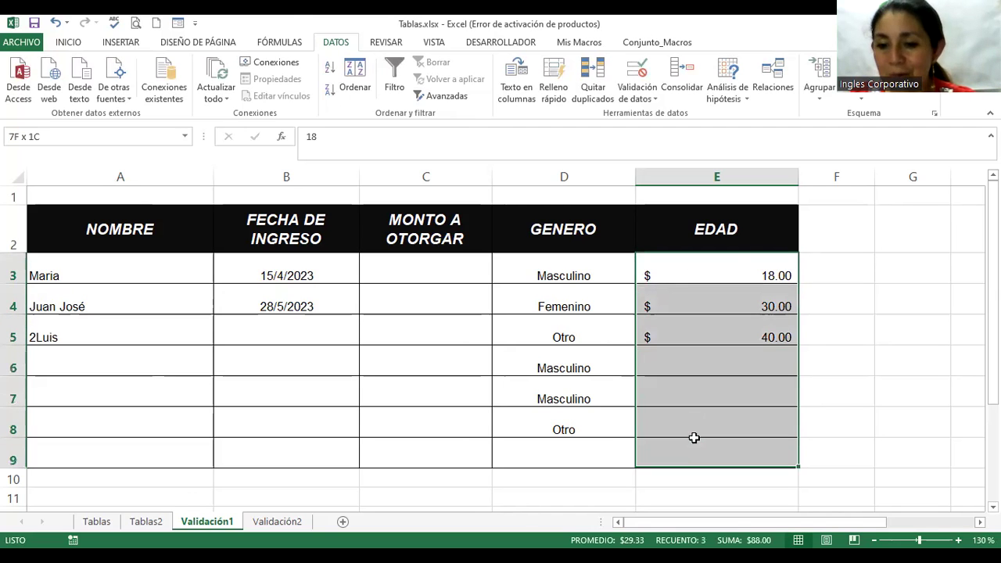
Step: Apply General number format to the EDAD cells so ages show as plain numbers
{"action": "left_click", "coordinate": [84, 44]}
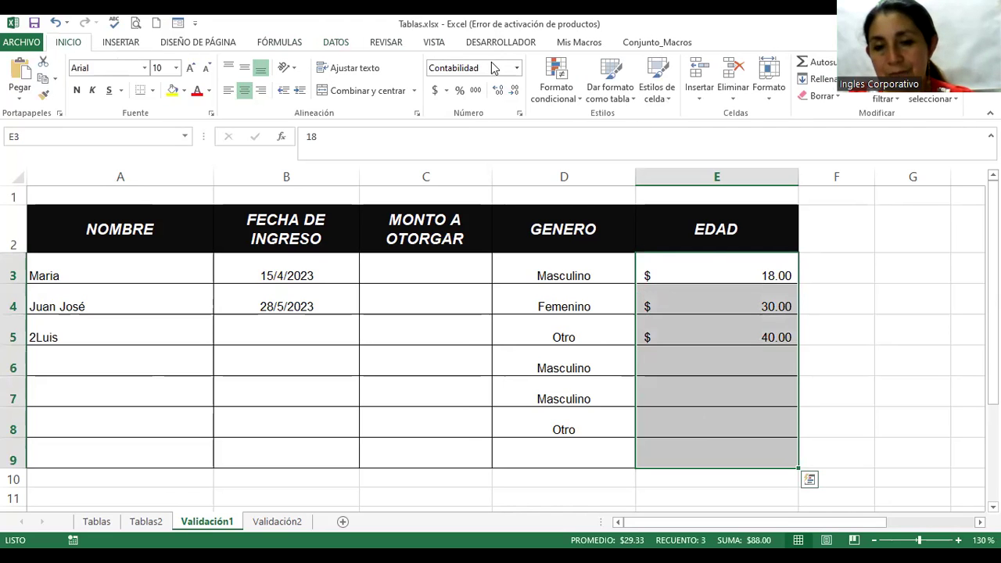
{"action": "left_click", "coordinate": [516, 68]}
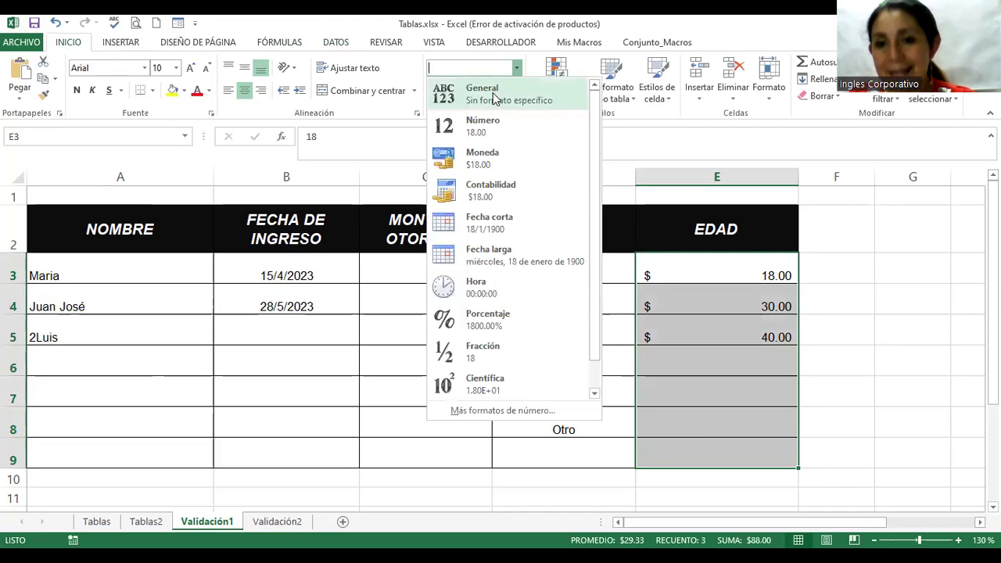
{"action": "left_click", "coordinate": [493, 93]}
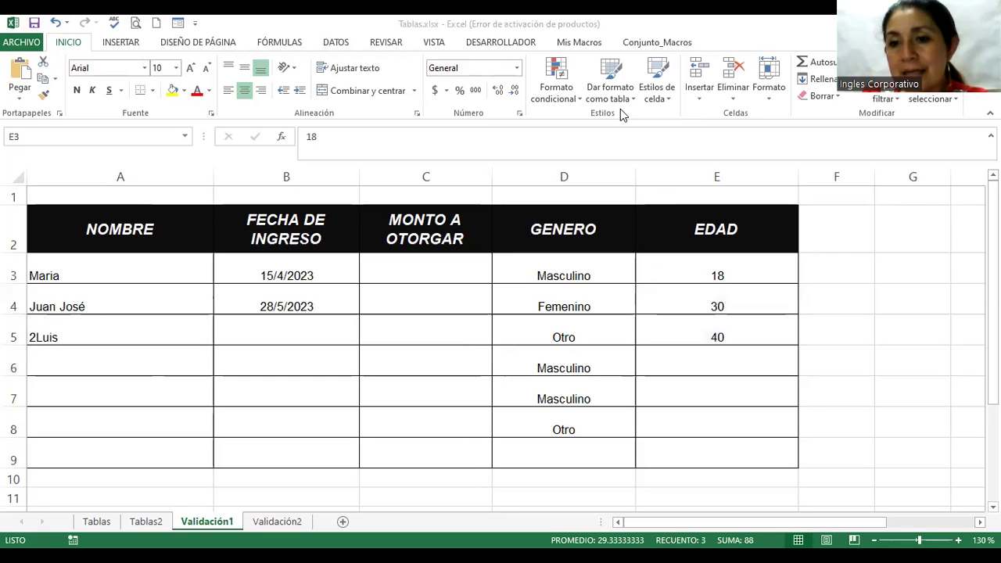
Step: Set up validation on C3:C9 allowing only decimals greater than 500
{"action": "left_click_drag", "start_coordinate": [423, 274], "coordinate": [423, 456]}
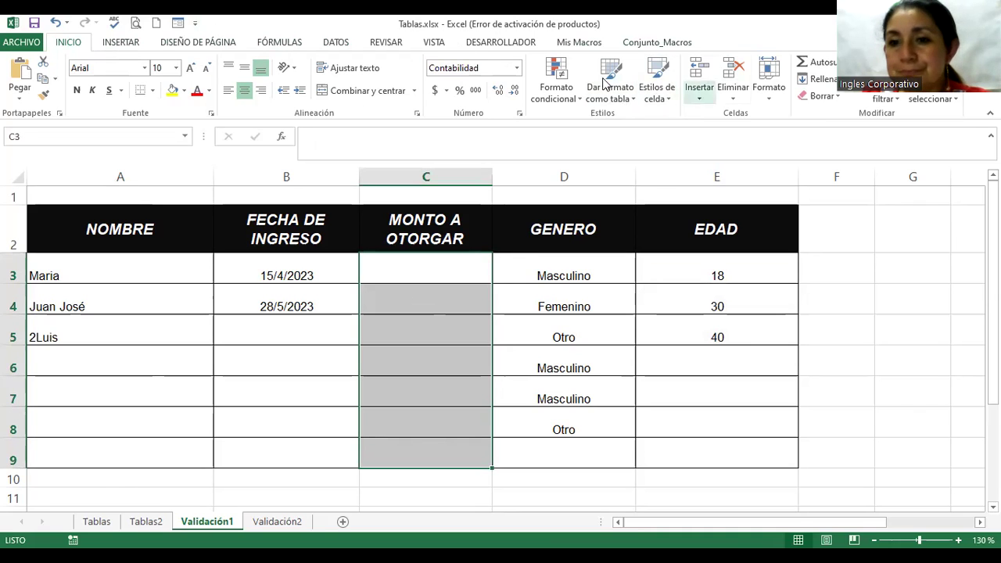
{"action": "left_click", "coordinate": [345, 45]}
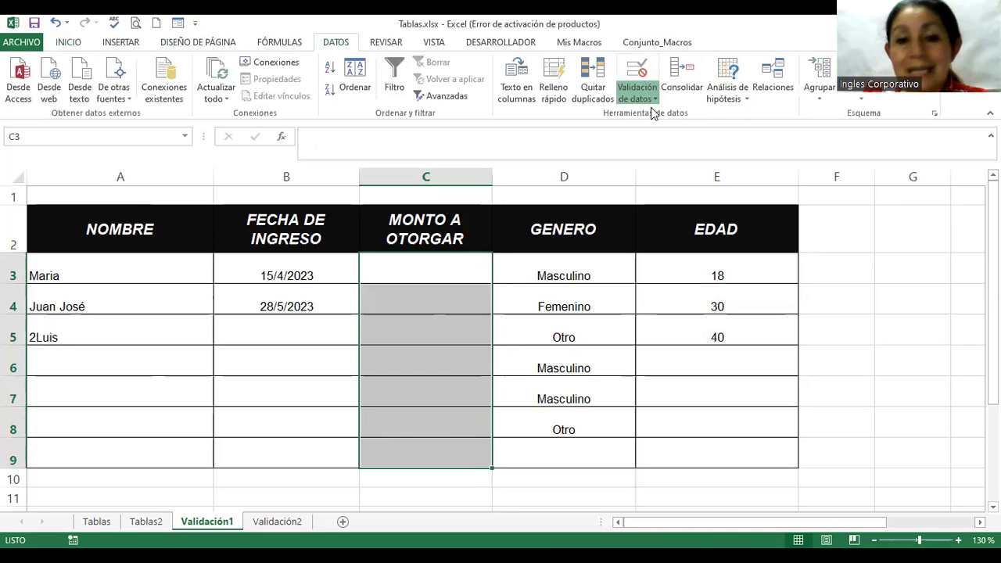
{"action": "left_click", "coordinate": [259, 293]}
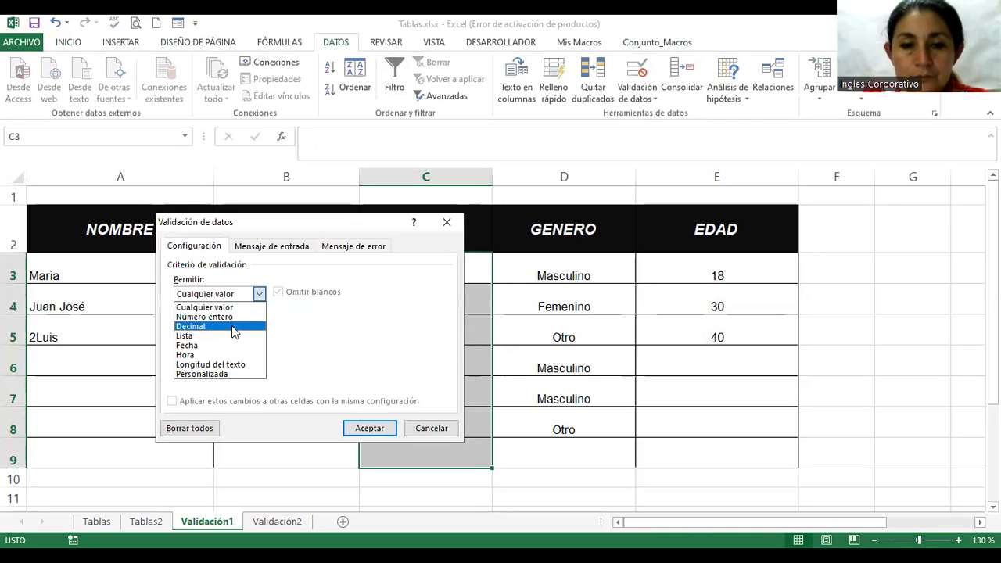
{"action": "left_click", "coordinate": [227, 326]}
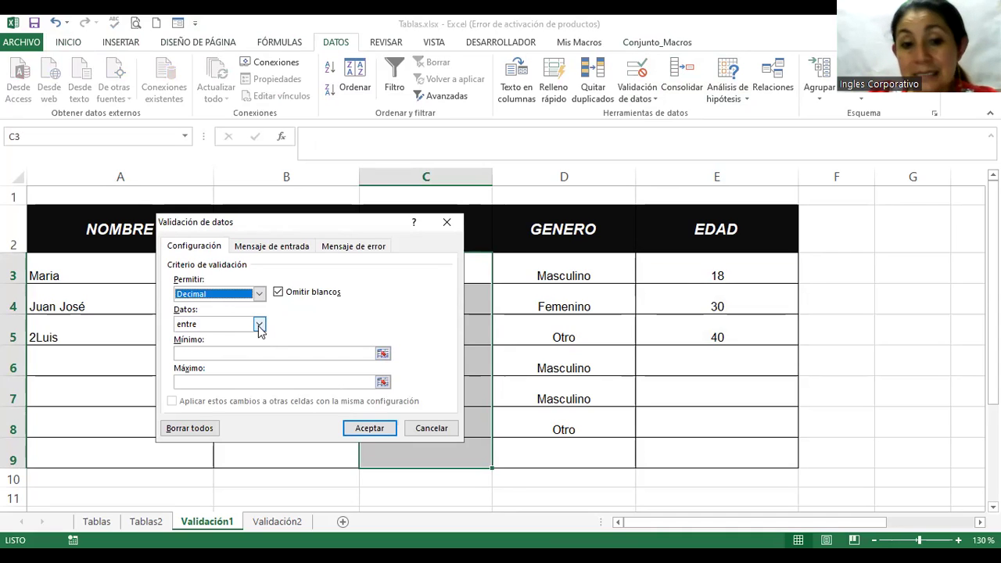
{"action": "left_click", "coordinate": [259, 326]}
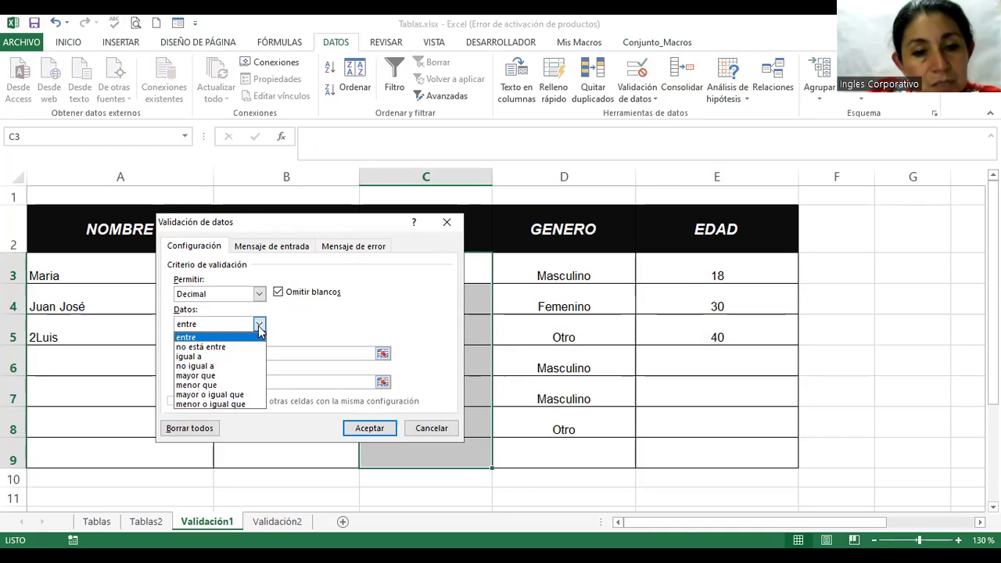
{"action": "left_click", "coordinate": [258, 376]}
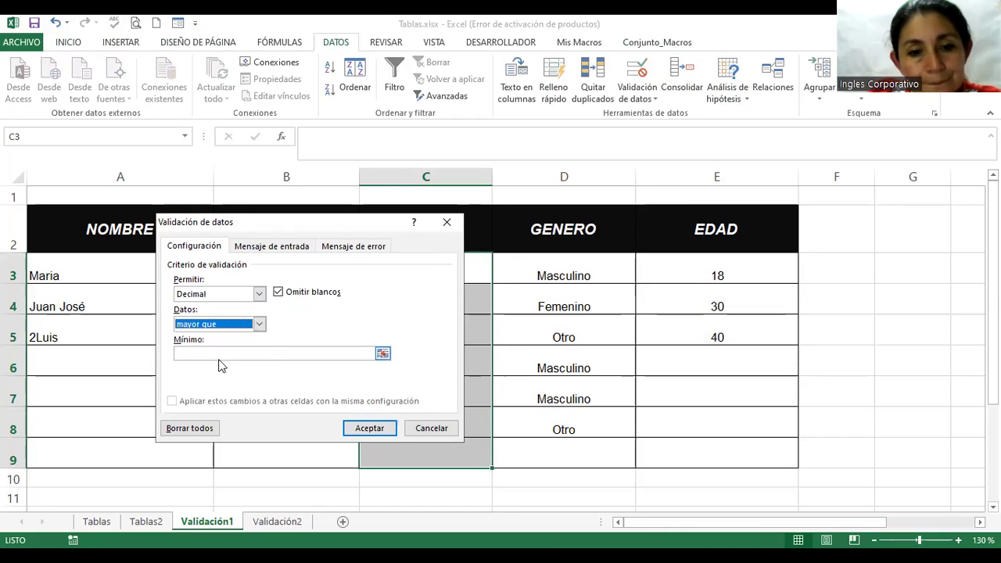
{"action": "left_click", "coordinate": [219, 356]}
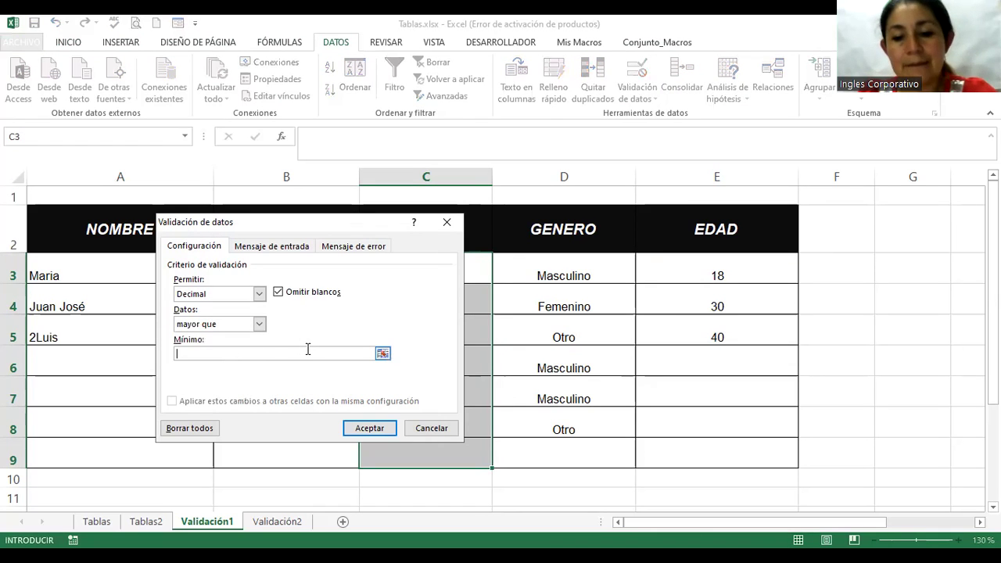
{"action": "type", "text": "500"}
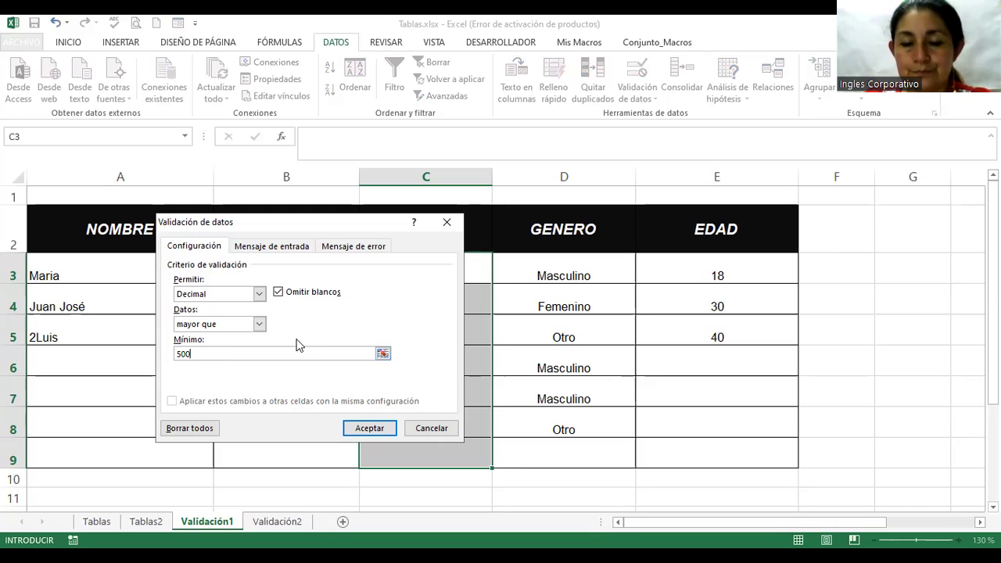
{"action": "left_click", "coordinate": [355, 248]}
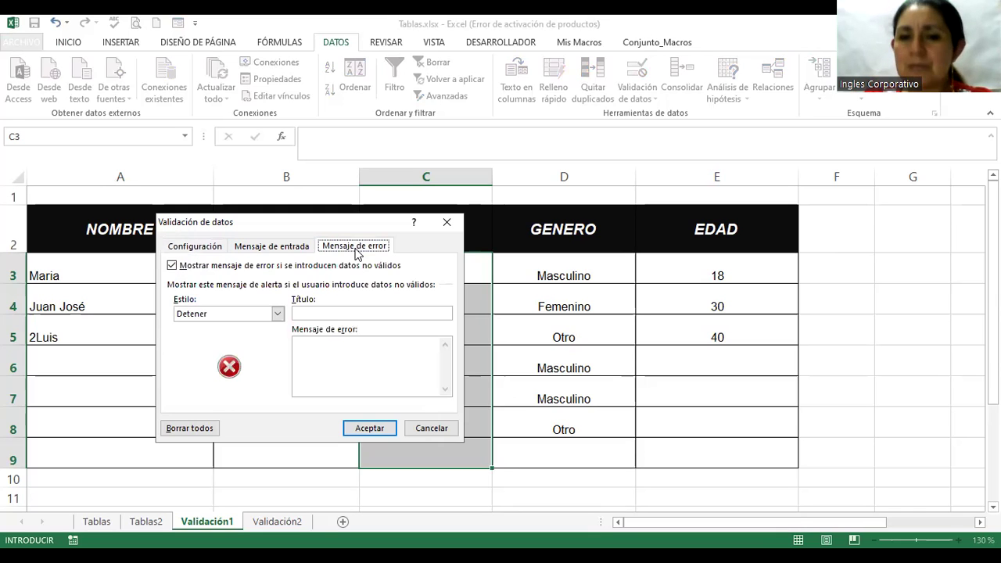
Step: Add an Information-style alert 'El monto ingresado no aplica al rango' and apply the amount rule
{"action": "left_click", "coordinate": [223, 318]}
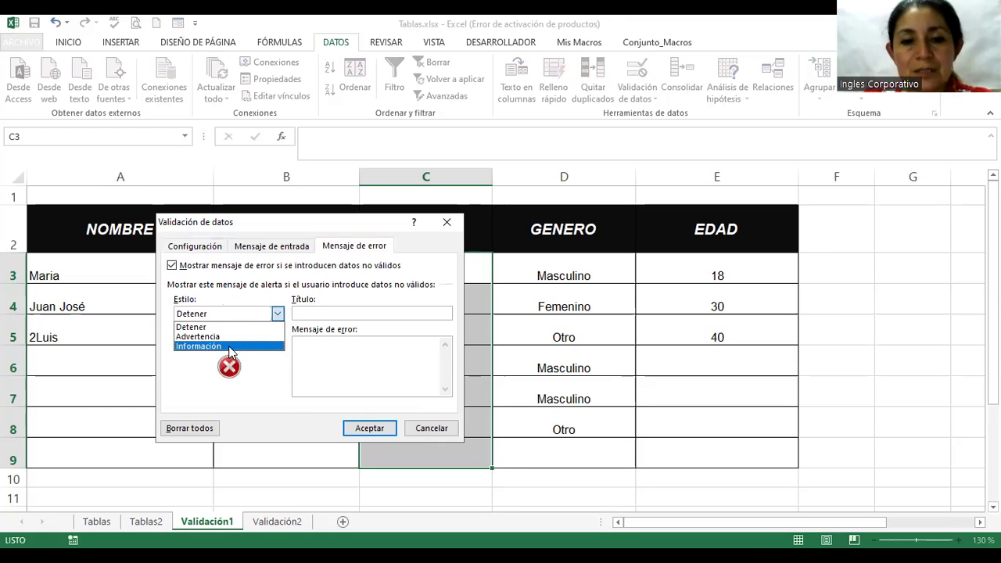
{"action": "left_click", "coordinate": [345, 314]}
{"action": "type", "text": "Error Monto"}
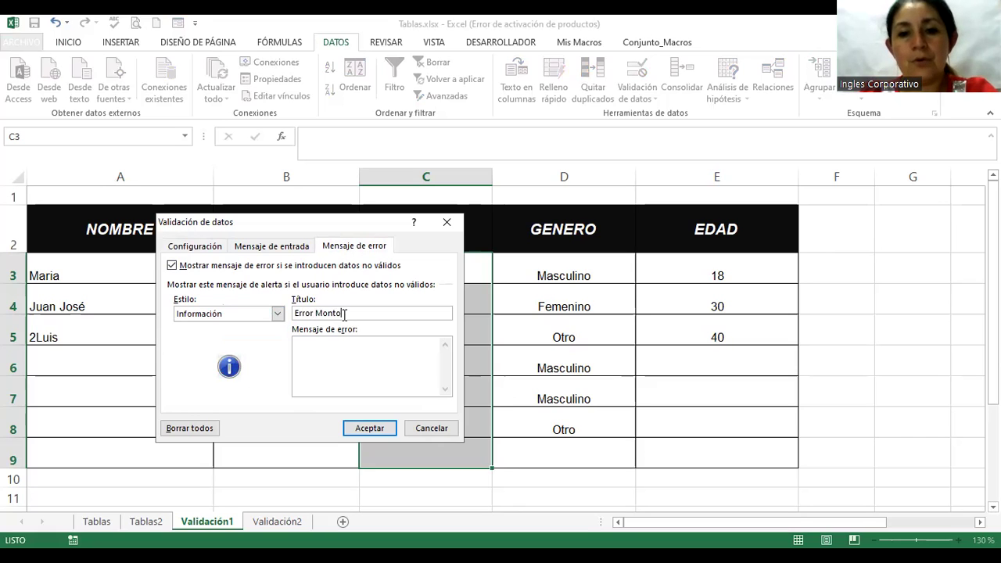
{"action": "left_click", "coordinate": [316, 348]}
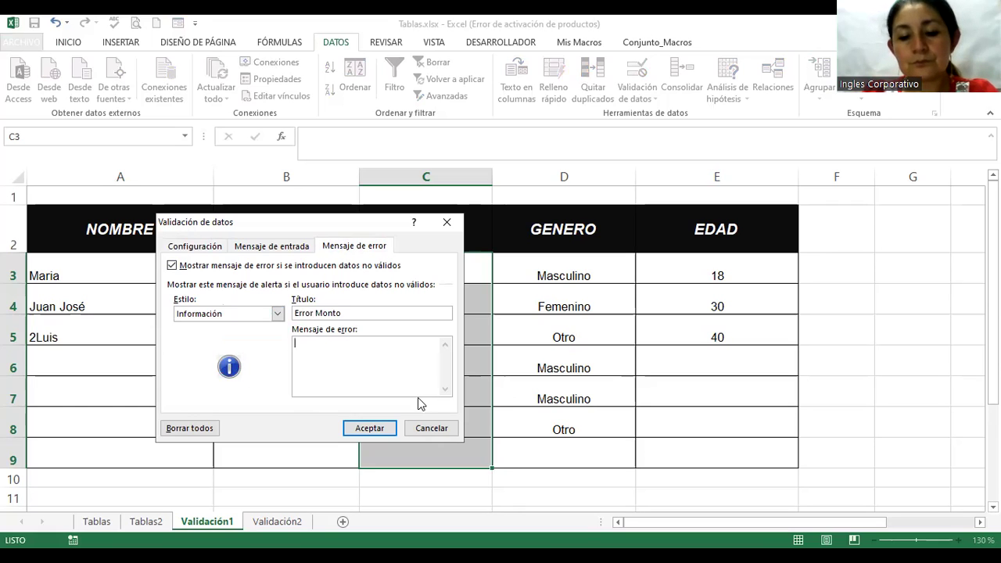
{"action": "type", "text": "El monto ingresado "}
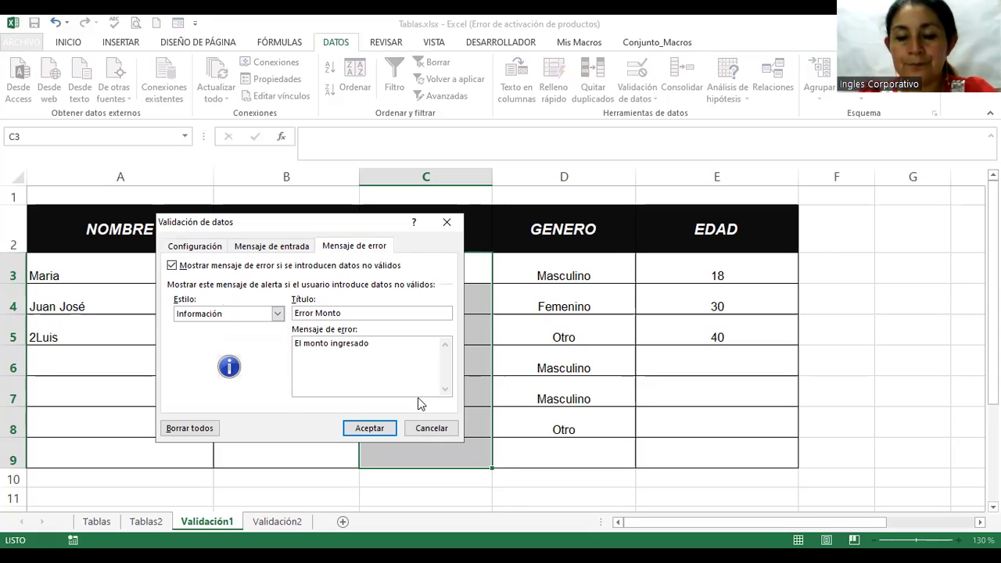
{"action": "type", "text": "no apica"}
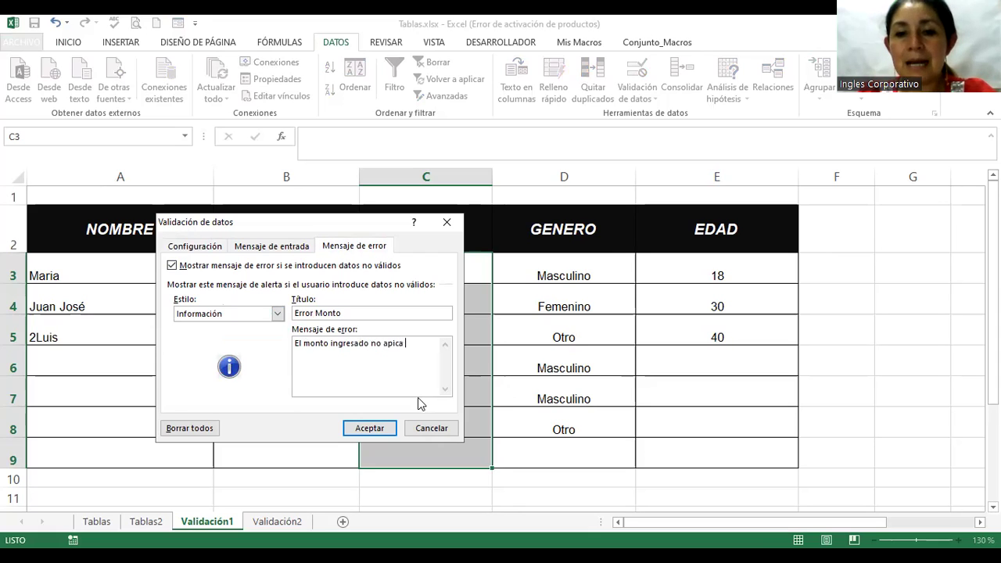
{"action": "key", "text": "BackSpace"}
{"action": "key", "text": "BackSpace"}
{"action": "key", "text": "BackSpace"}
{"action": "type", "text": "lica al rango"}
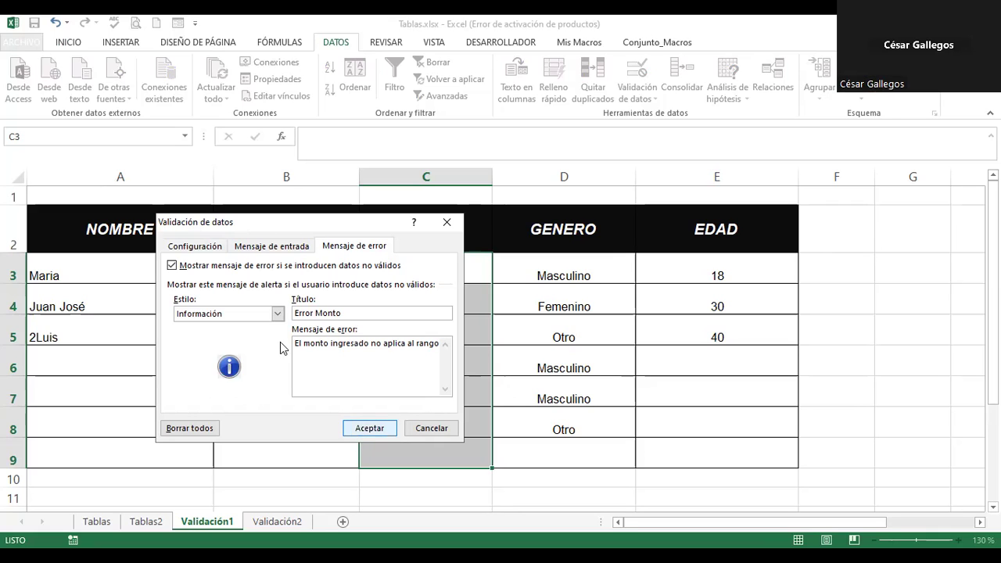
{"action": "left_click", "coordinate": [193, 247]}
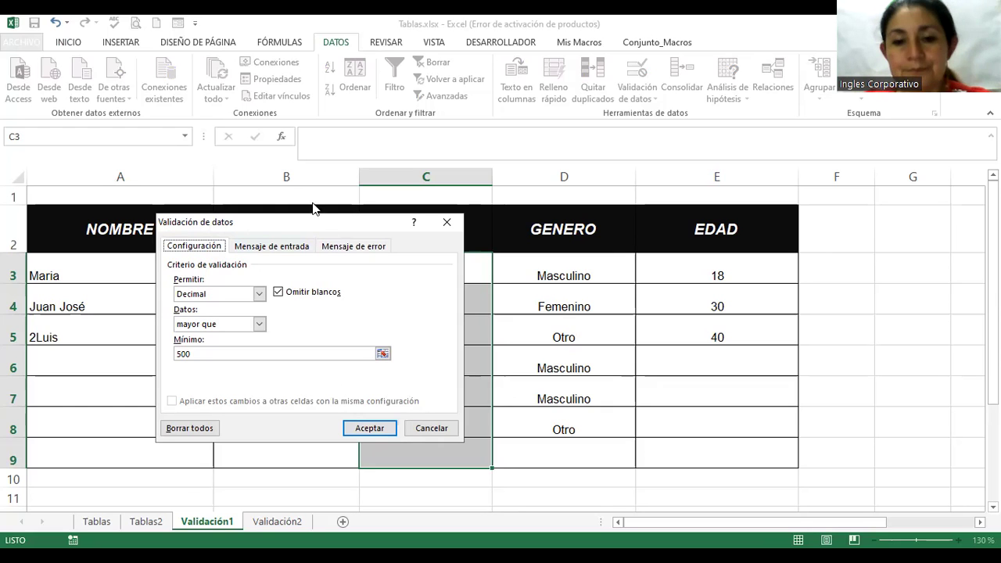
{"action": "left_click", "coordinate": [376, 431]}
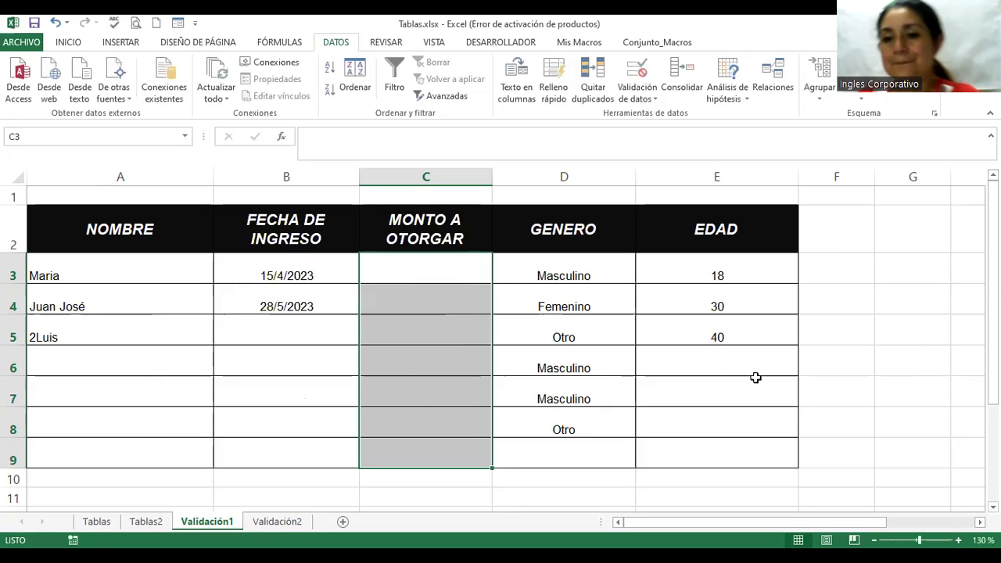
Step: Enter 450.25, 1000 and 625 in C3:C5, keeping 450.25 despite the warning
{"action": "left_click", "coordinate": [430, 278]}
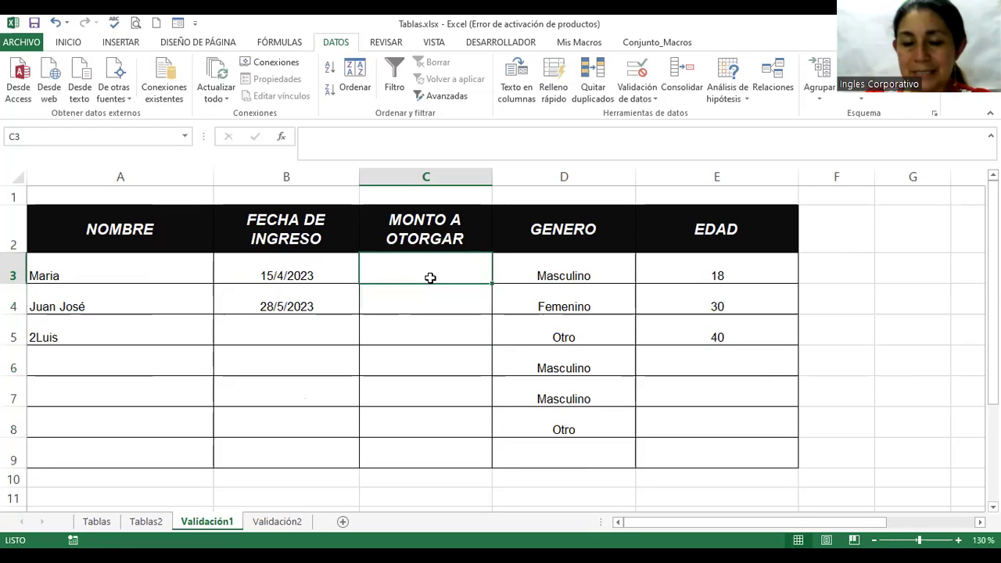
{"action": "type", "text": "450."}
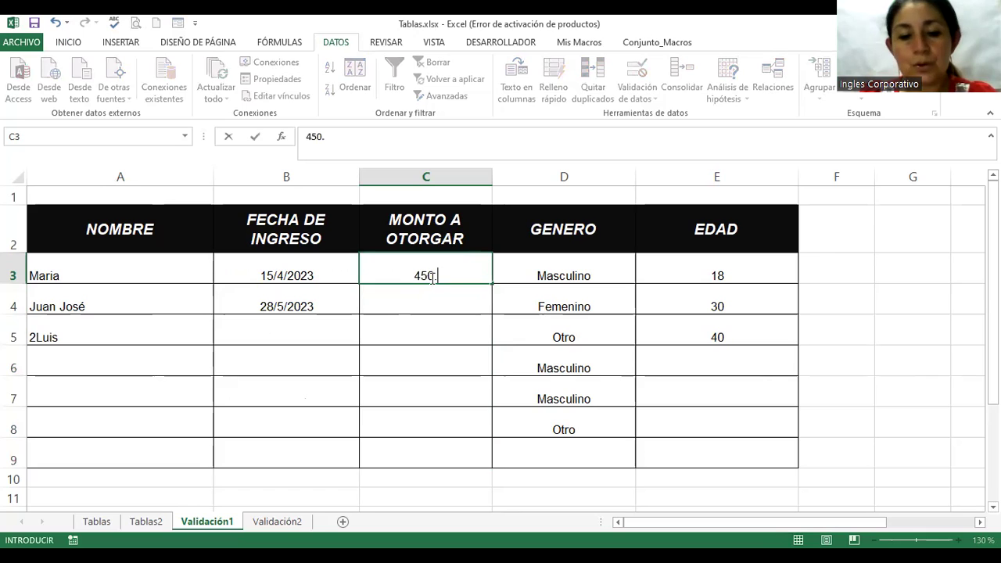
{"action": "type", "text": "25"}
{"action": "left_click", "coordinate": [435, 282]}
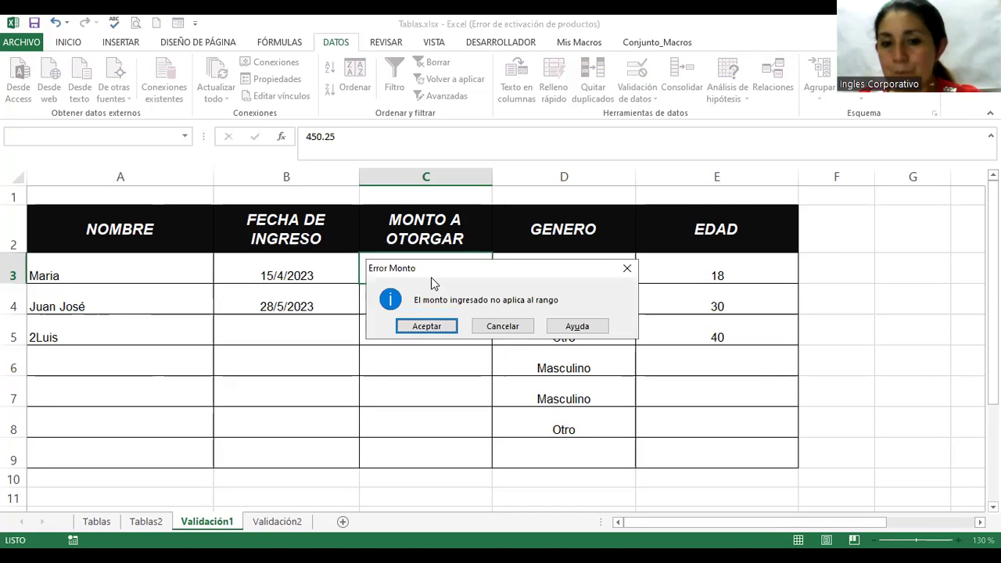
{"action": "key", "text": "Return"}
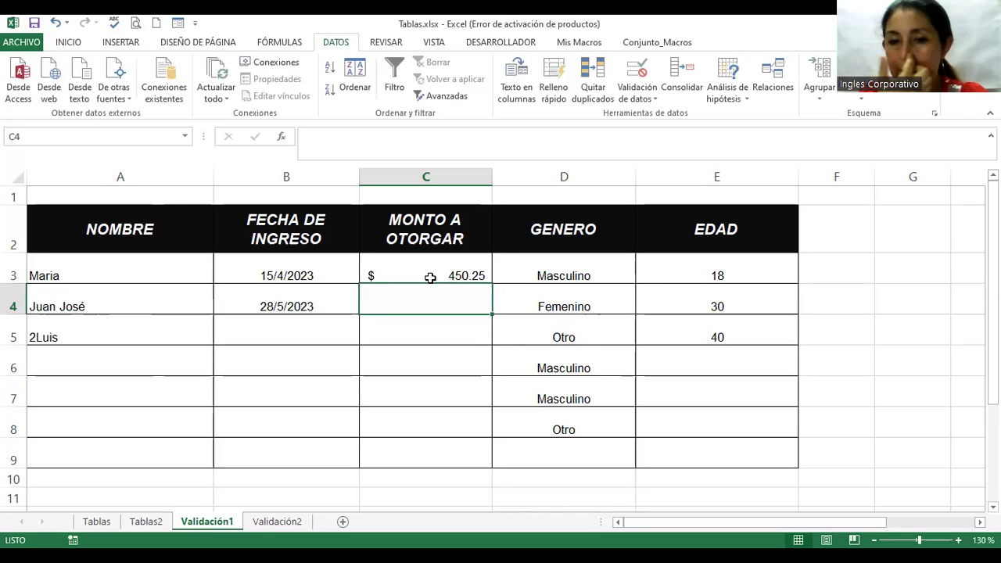
{"action": "type", "text": "1000"}
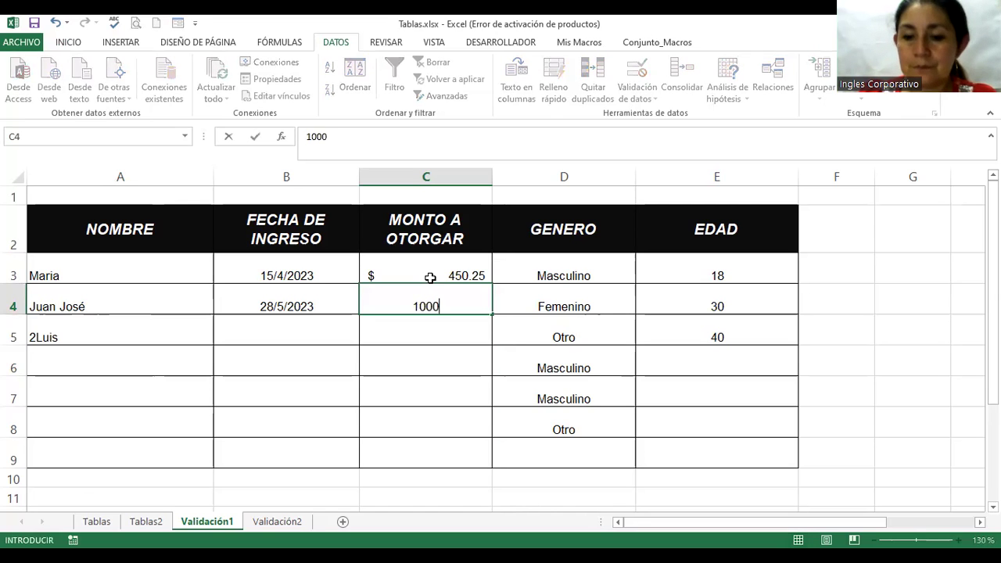
{"action": "key", "text": "Return"}
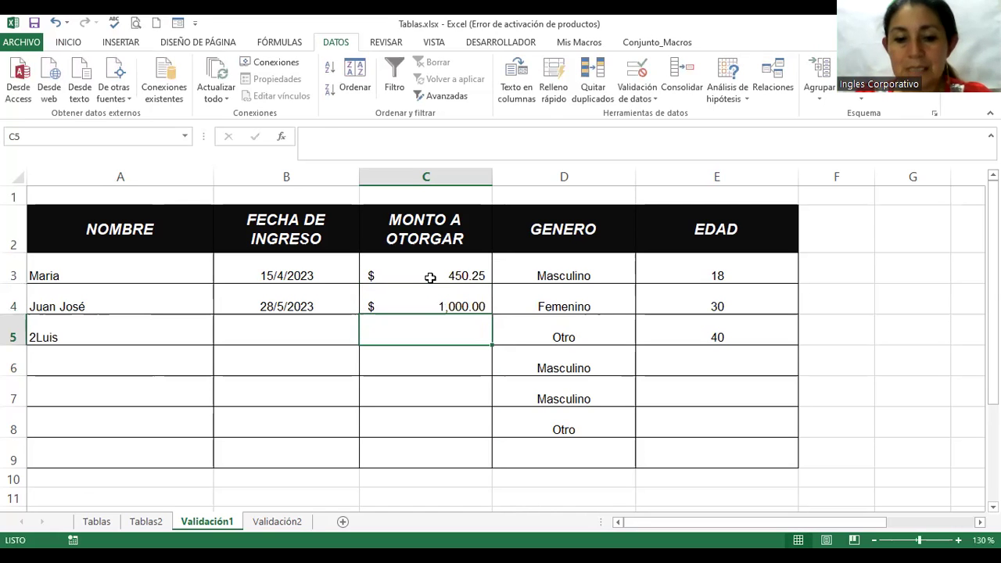
{"action": "type", "text": "6"}
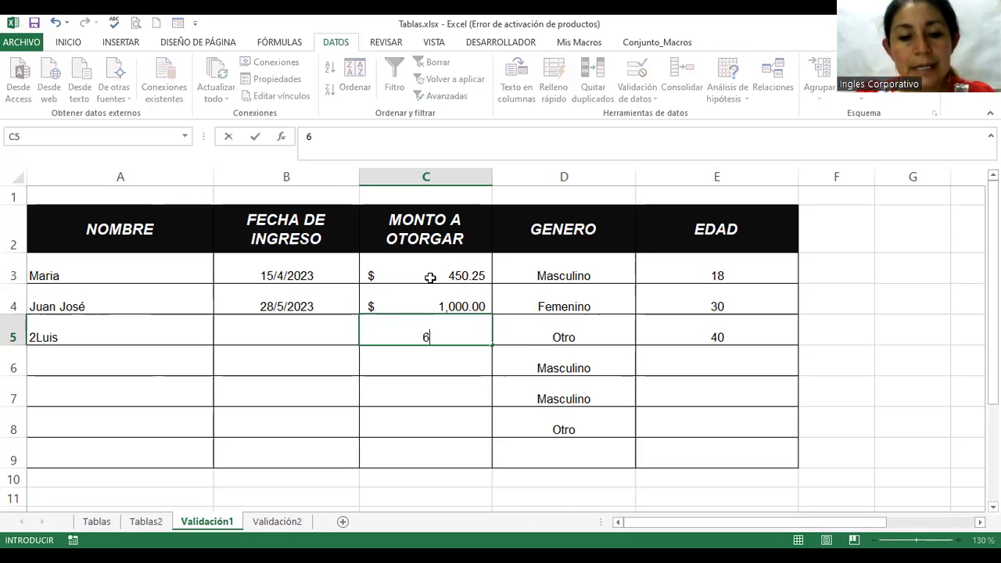
{"action": "type", "text": "25"}
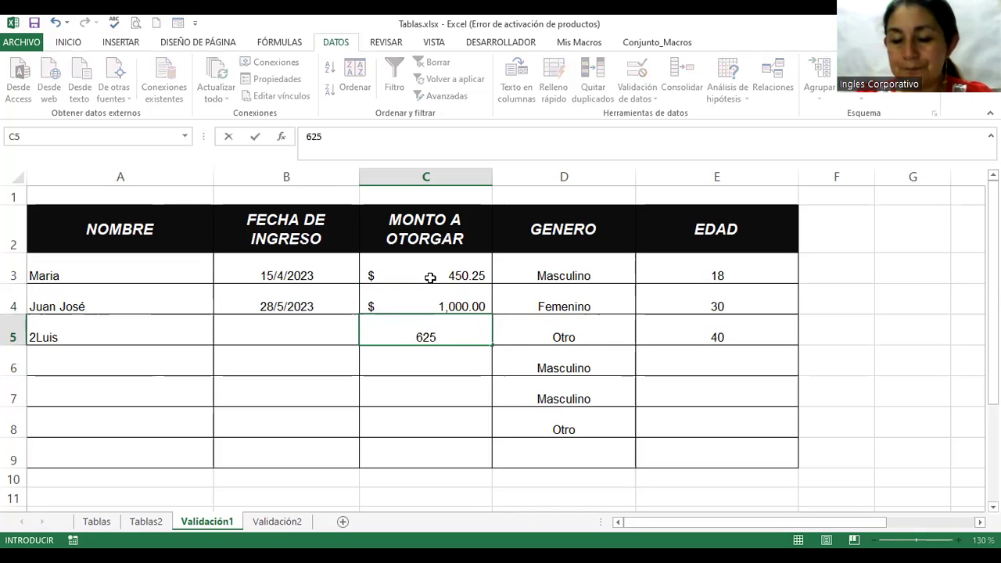
{"action": "key", "text": "Return"}
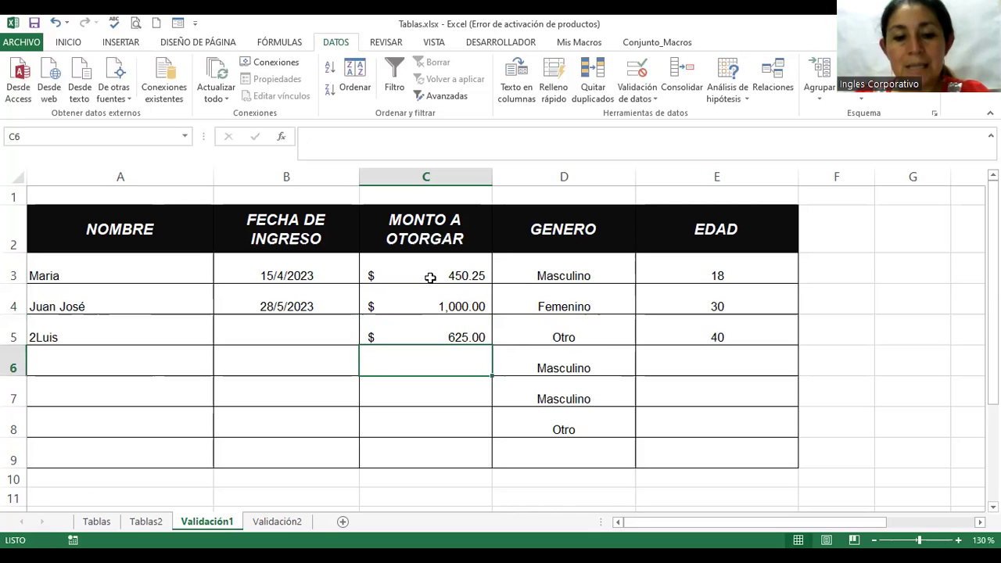
Step: Enter 350, 1200 and 200 in C6:C8, keeping the low amounts despite warnings
{"action": "type", "text": "350"}
{"action": "key", "text": "ctrl+Return"}
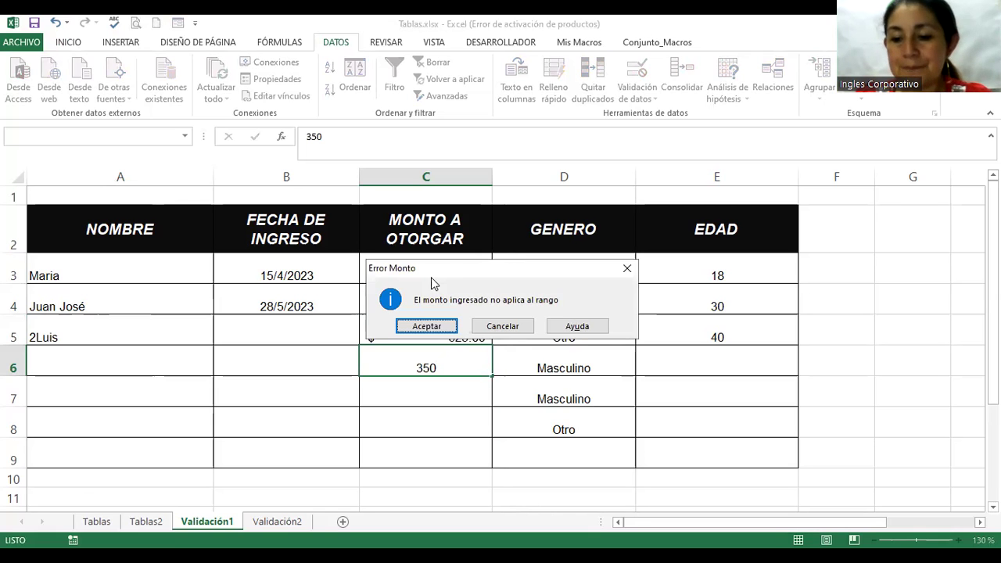
{"action": "key", "text": "Return"}
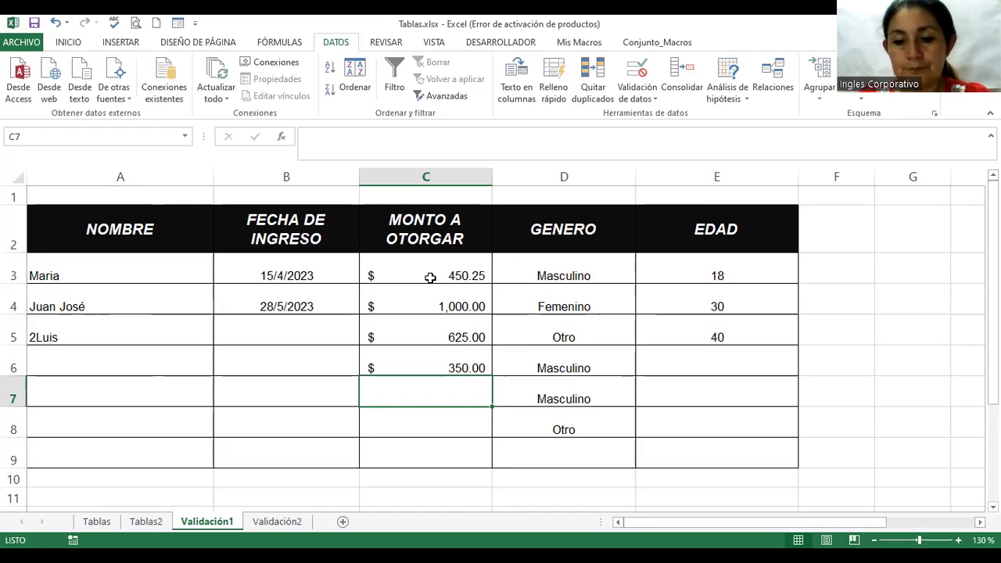
{"action": "type", "text": "1200"}
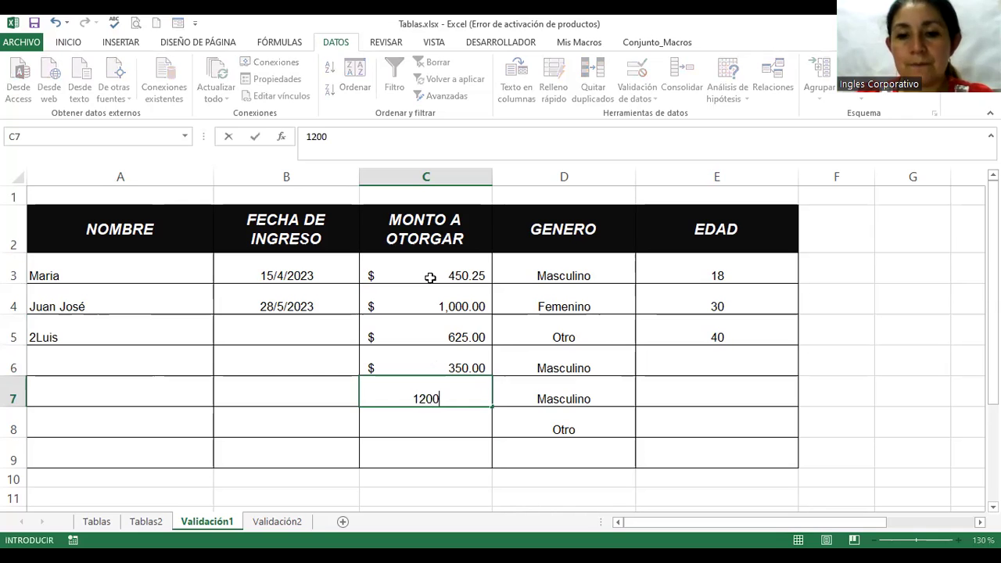
{"action": "key", "text": "Return"}
{"action": "type", "text": "200"}
{"action": "key", "text": "Return"}
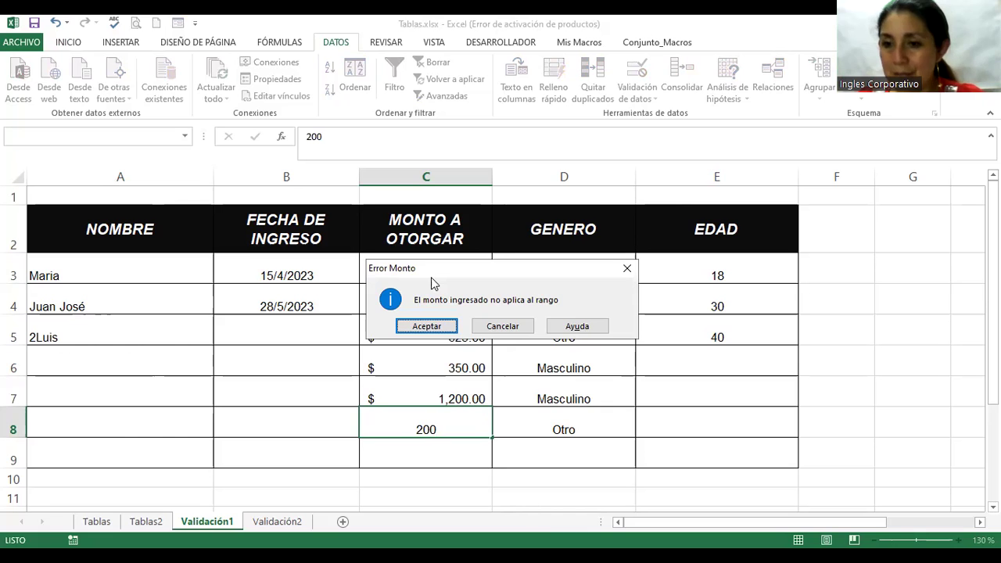
{"action": "key", "text": "Return"}
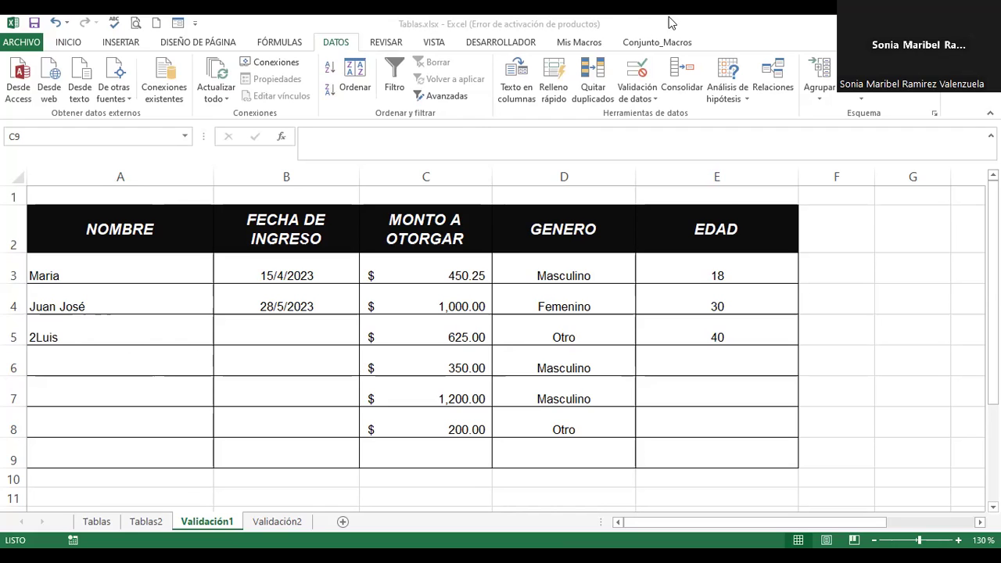
Step: Circle the invalid amounts 450.25, 350.00 and 200.00 in C3, C6 and C8 in red, then select cell D6
{"action": "left_click", "coordinate": [649, 100]}
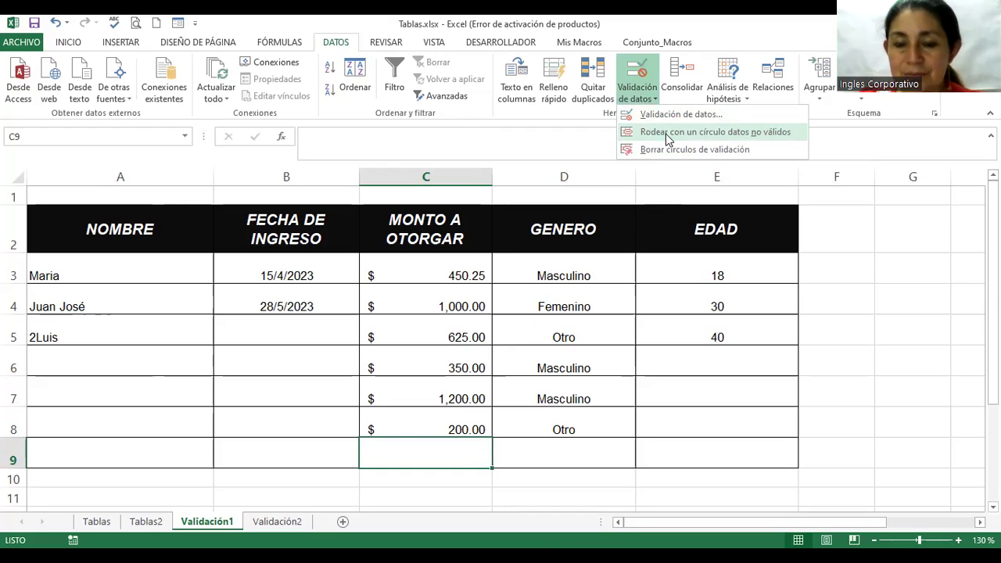
{"action": "left_click", "coordinate": [667, 134]}
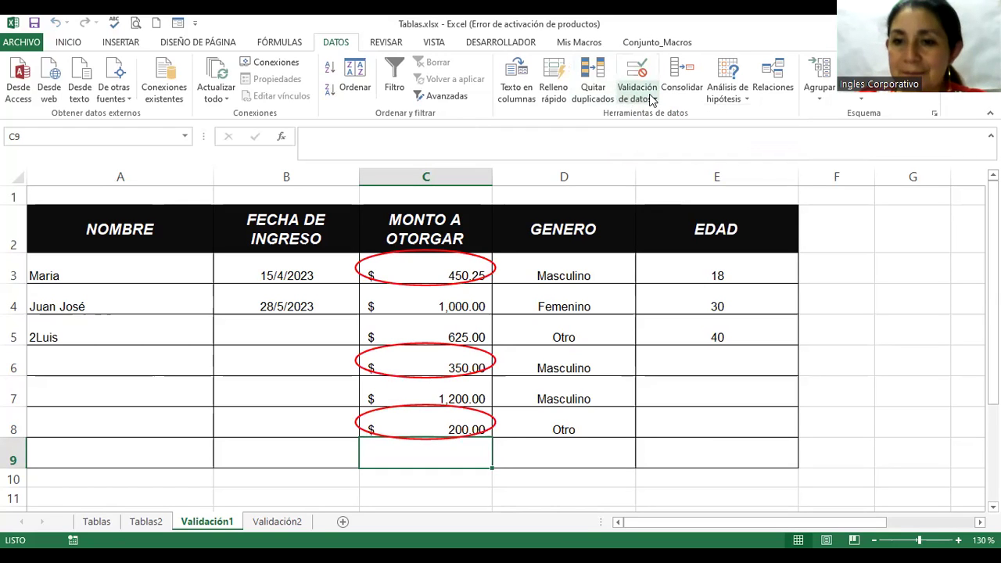
{"action": "left_click", "coordinate": [657, 99]}
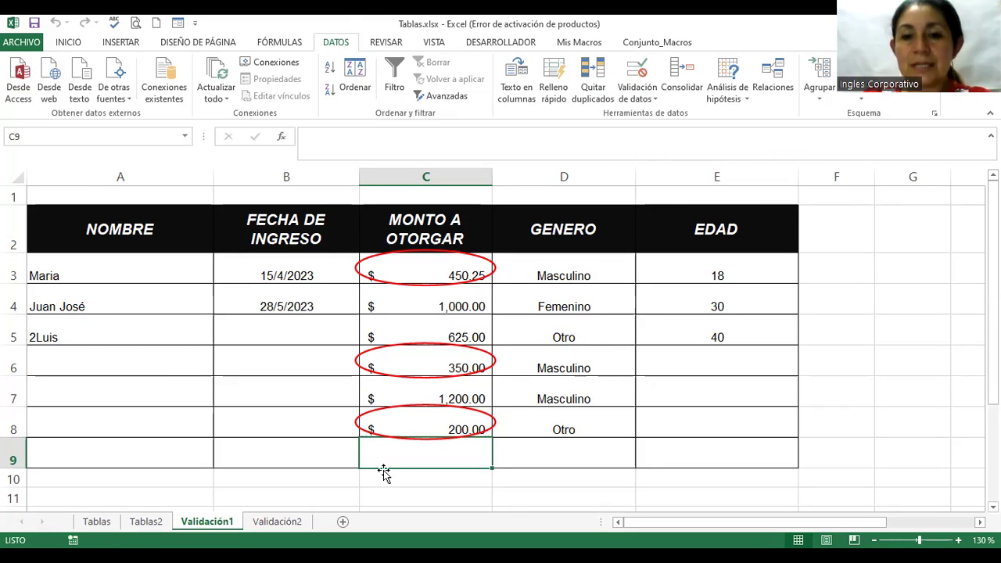
{"action": "left_click", "coordinate": [630, 361]}
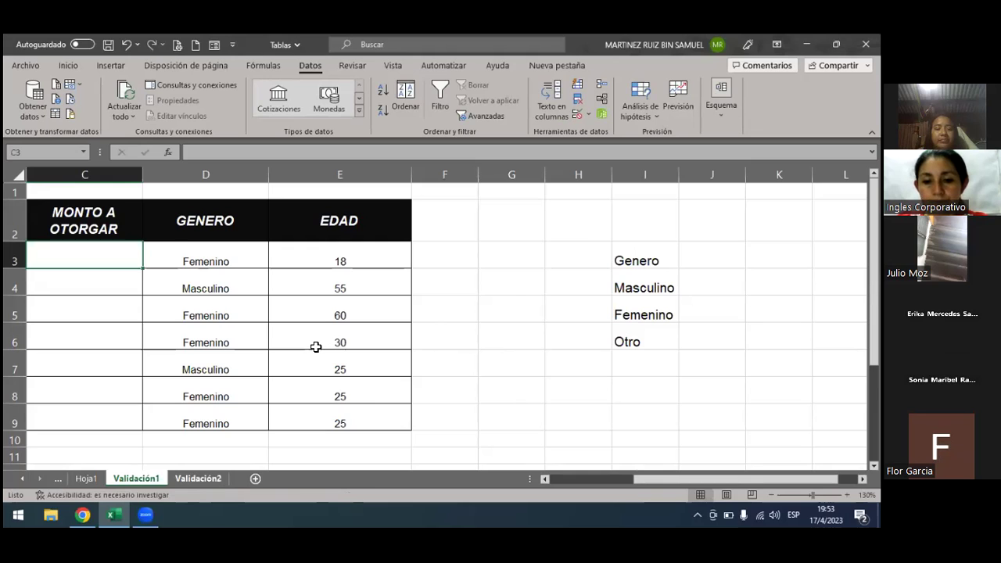
Step: Switch to the Validación2 sheet and start editing cell A5 under Códigos únicos
{"action": "key", "text": "ctrl+Page_Down"}
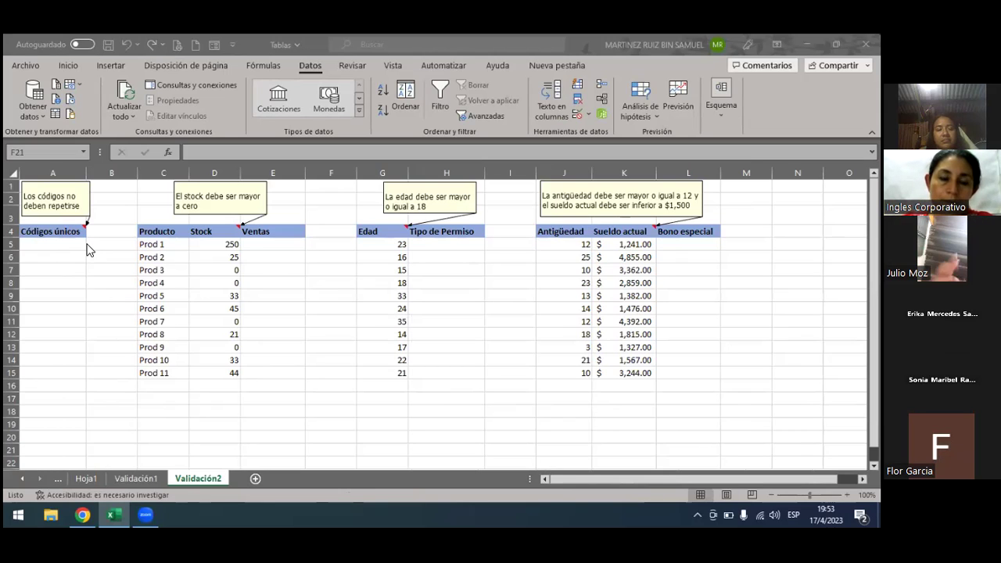
{"action": "left_click", "coordinate": [43, 245]}
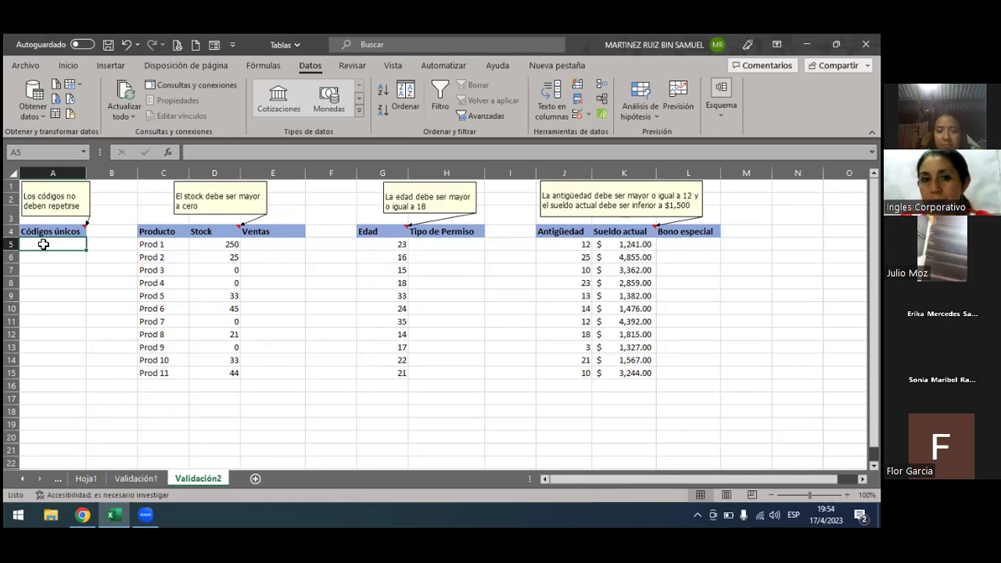
{"action": "double_click", "coordinate": [44, 244]}
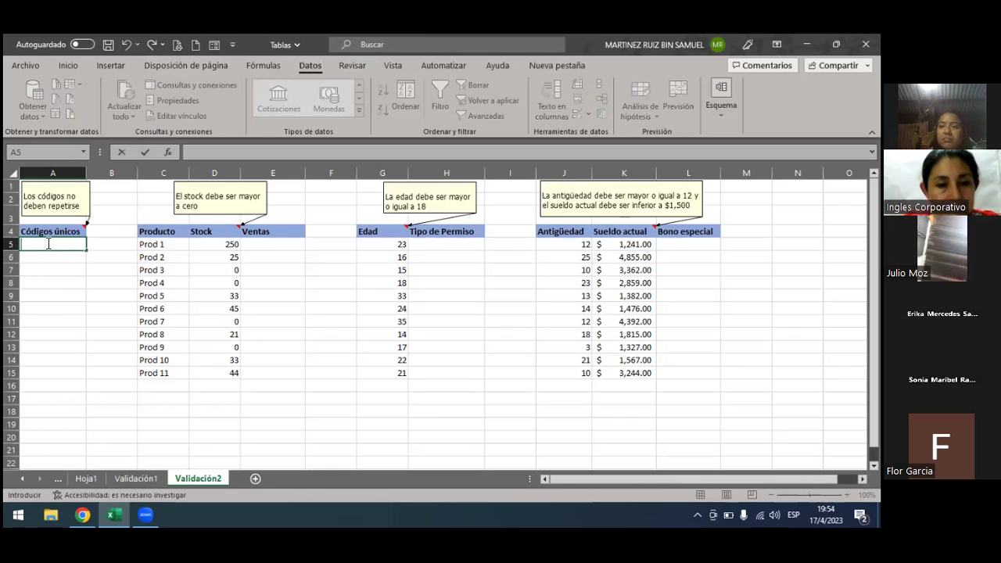
Step: Select the Códigos únicos cells A5:A15 and set their data validation to allow Personalizada
{"action": "left_click_drag", "start_coordinate": [49, 244], "coordinate": [52, 369]}
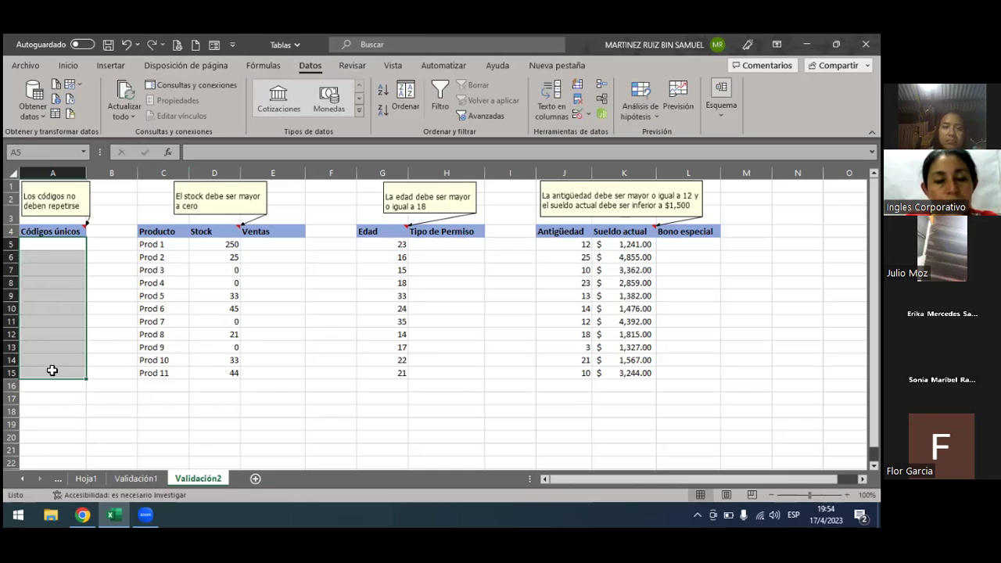
{"action": "left_click", "coordinate": [588, 113]}
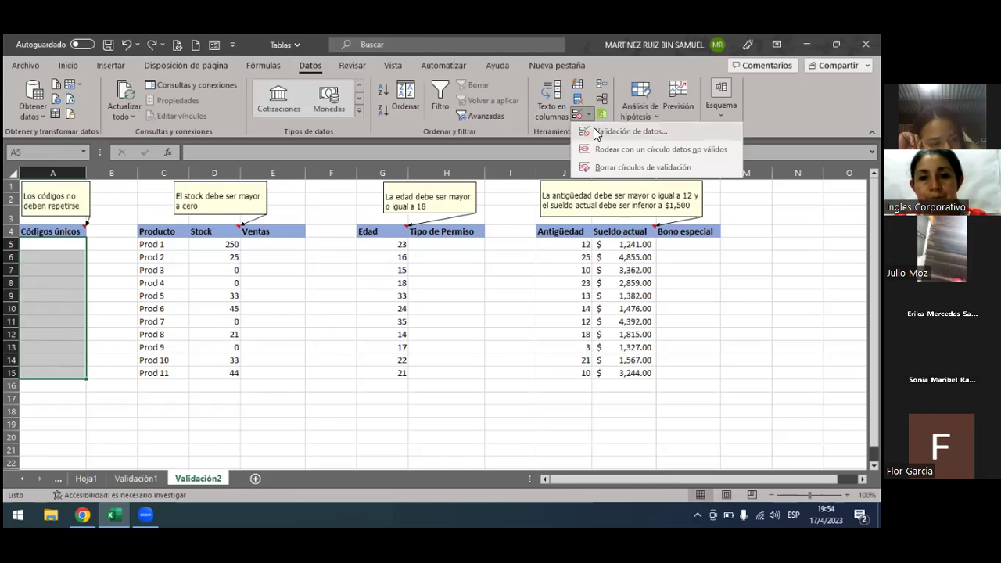
{"action": "left_click", "coordinate": [629, 131]}
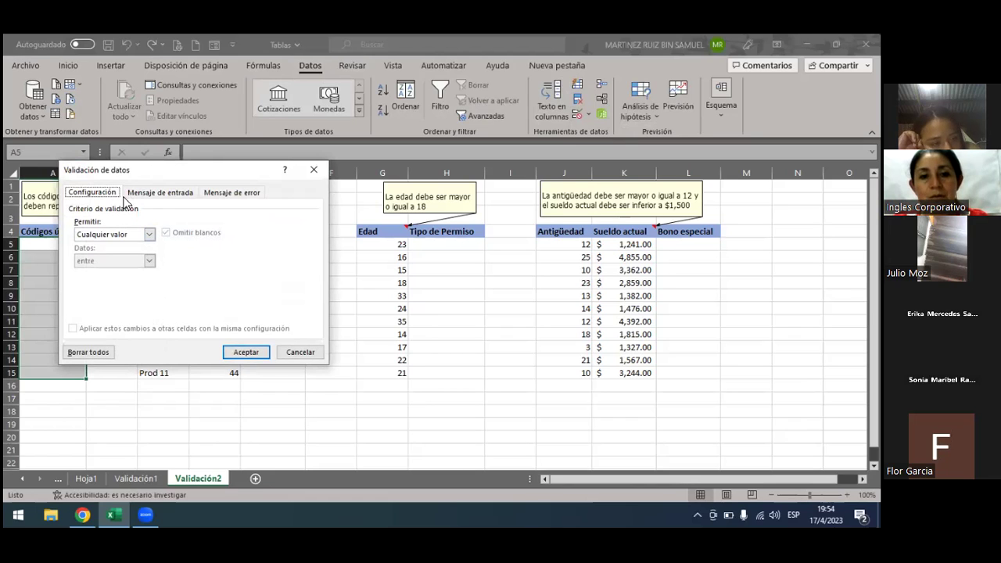
{"action": "left_click", "coordinate": [150, 234]}
{"action": "left_click", "coordinate": [149, 234]}
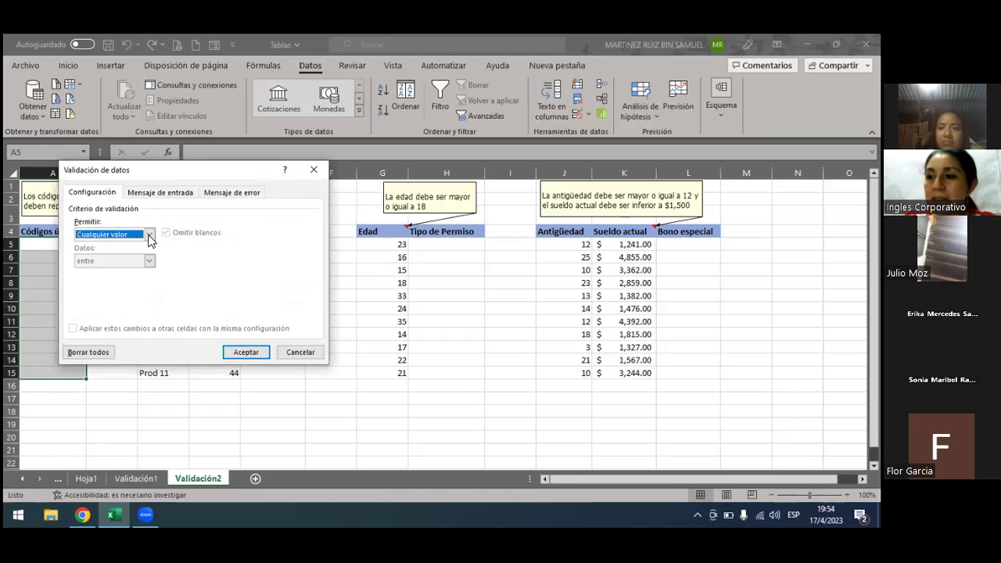
{"action": "left_click", "coordinate": [149, 234]}
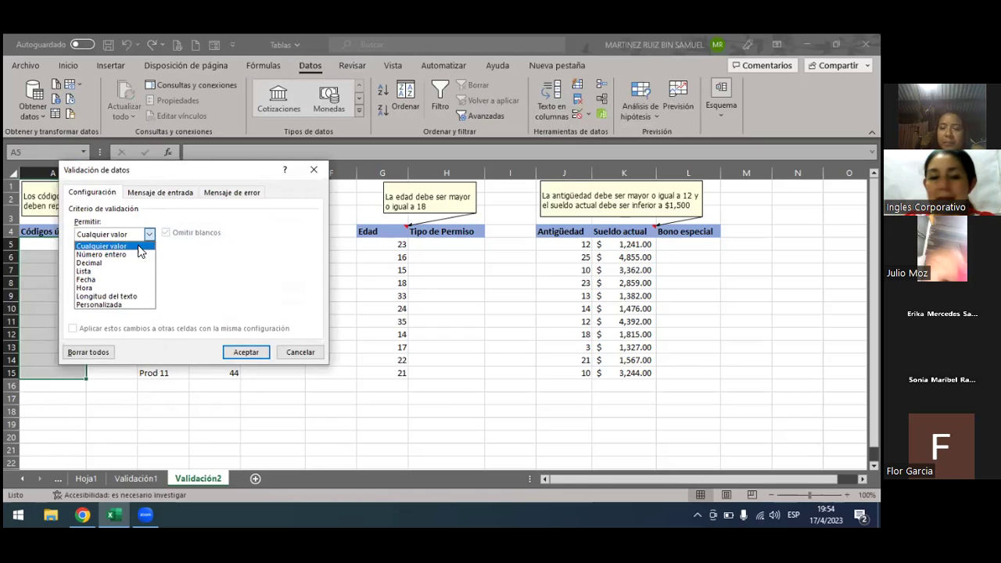
{"action": "left_click", "coordinate": [110, 305]}
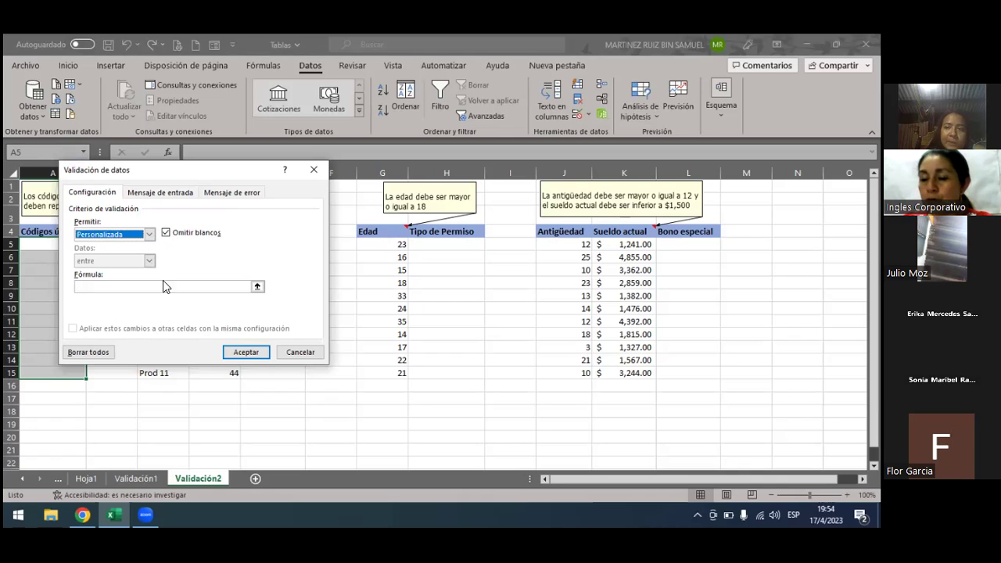
{"action": "left_click", "coordinate": [165, 285]}
{"action": "type", "text": "=CONTAR.SI"}
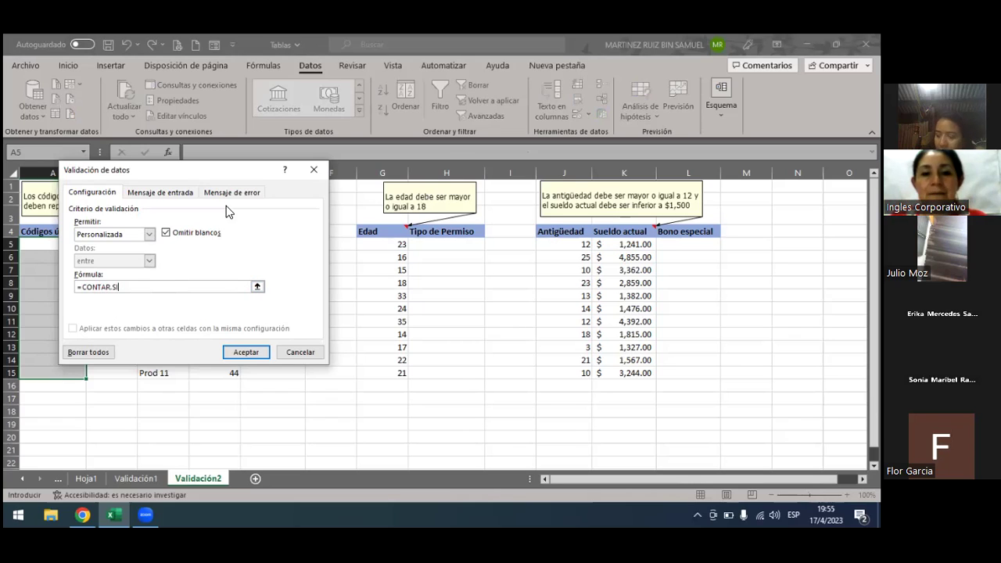
Step: Start a =CONTAR.SI( formula over the codes column, then close the dialog without a rule
{"action": "left_click_drag", "start_coordinate": [229, 161], "coordinate": [430, 143]}
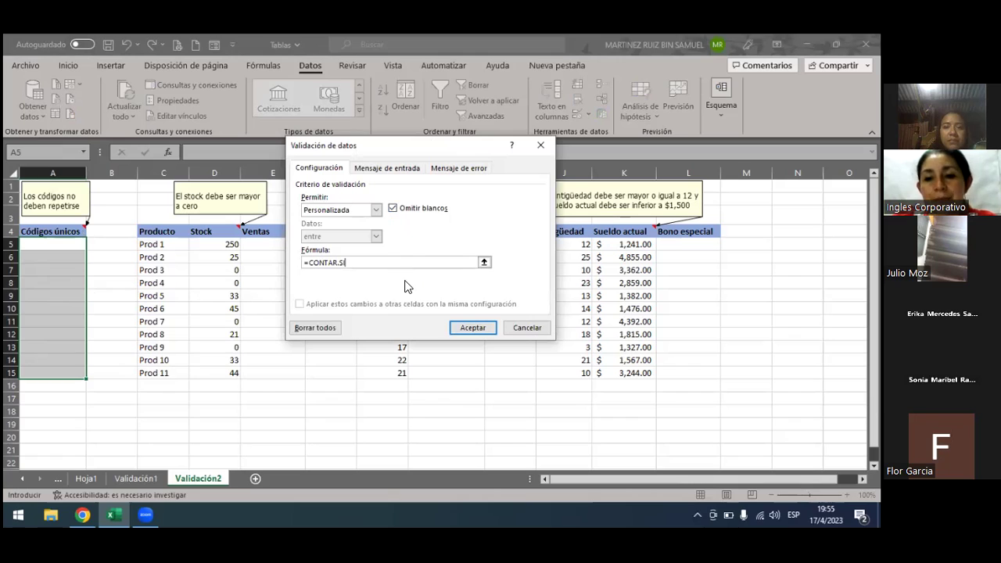
{"action": "type", "text": "("}
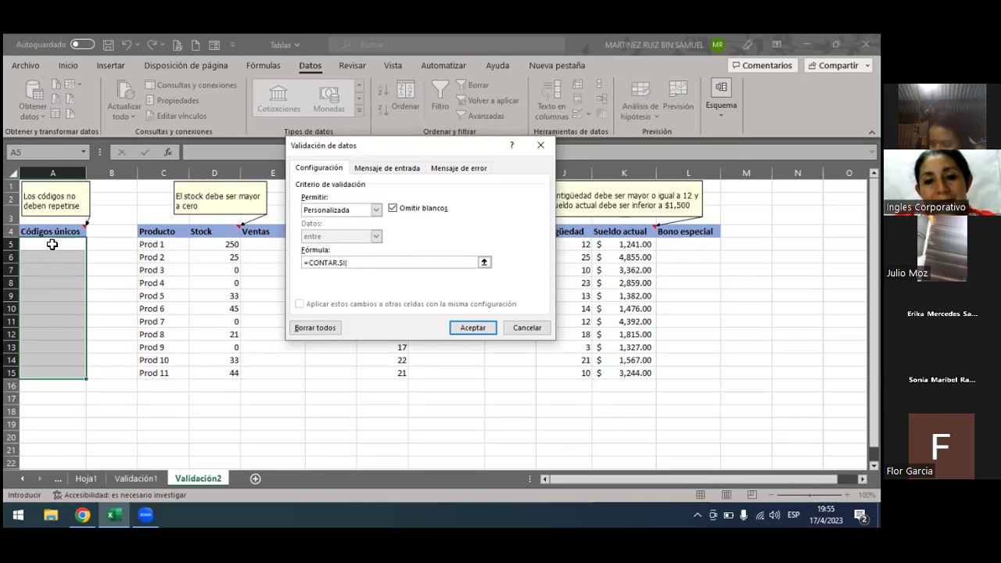
{"action": "key", "text": "BackSpace"}
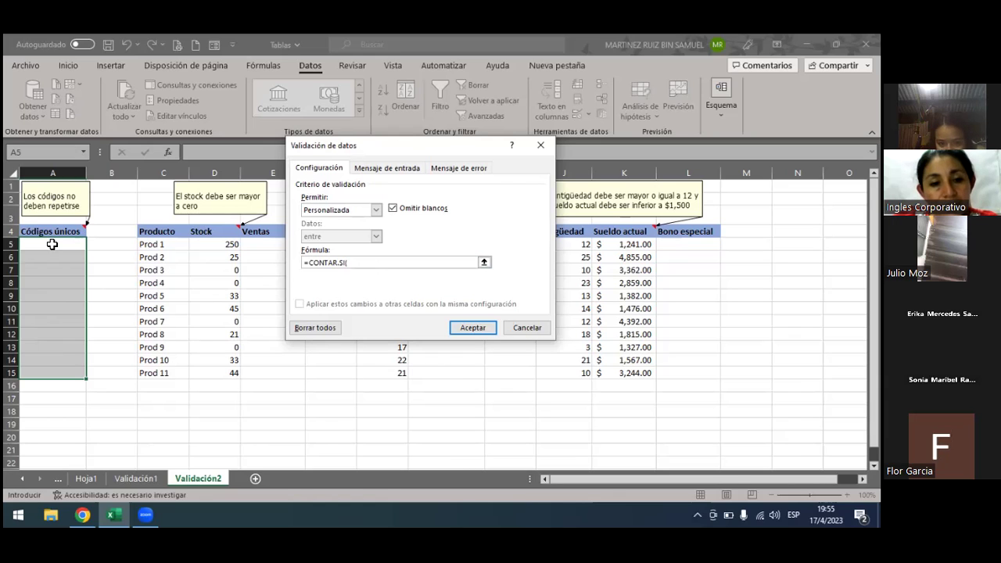
{"action": "left_click_drag", "start_coordinate": [51, 245], "coordinate": [62, 380]}
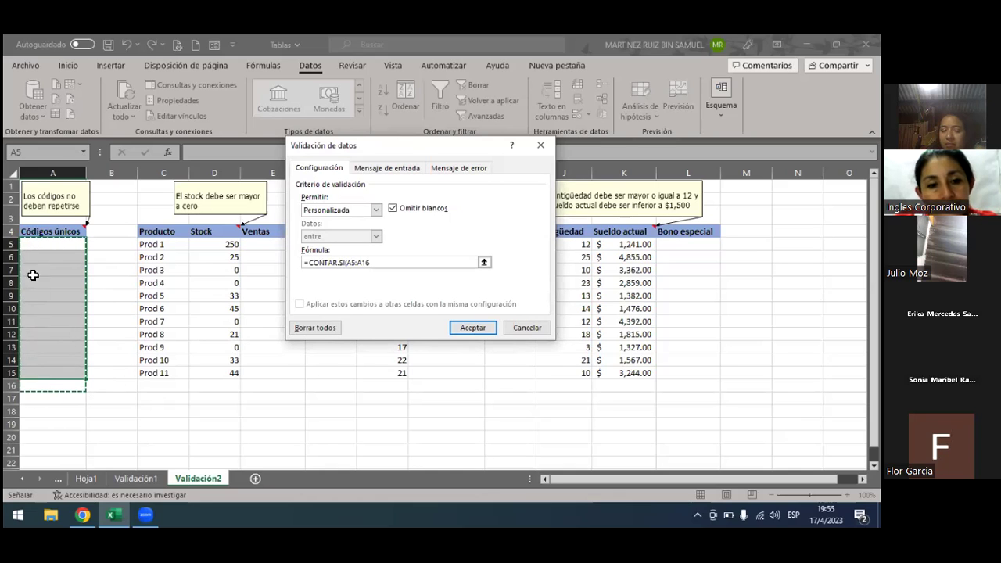
{"action": "key", "text": "Return"}
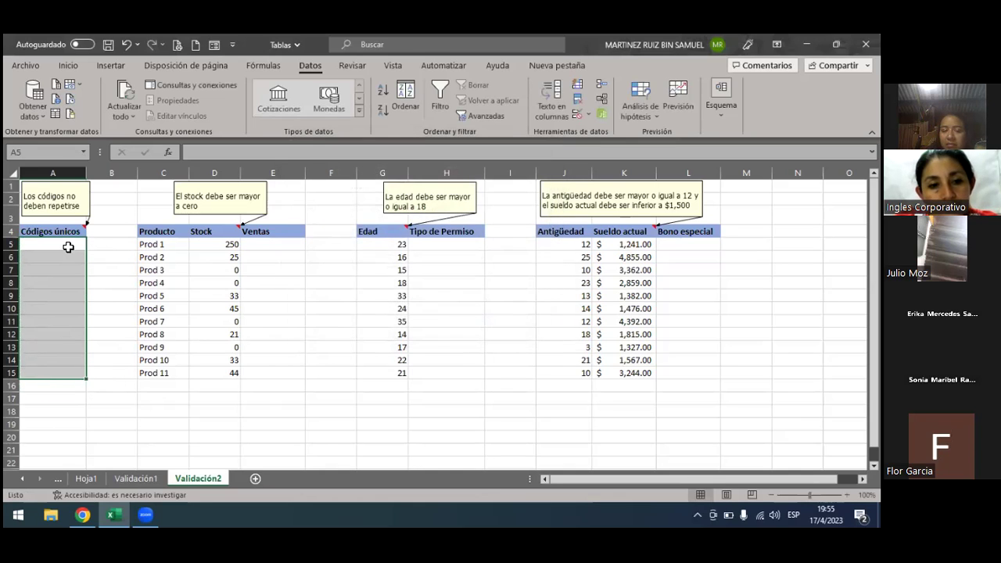
Step: Reopen validation, choose Personalizada and enter =CONTAR.SI(A5:A15 in the Fórmula box
{"action": "left_click", "coordinate": [586, 115]}
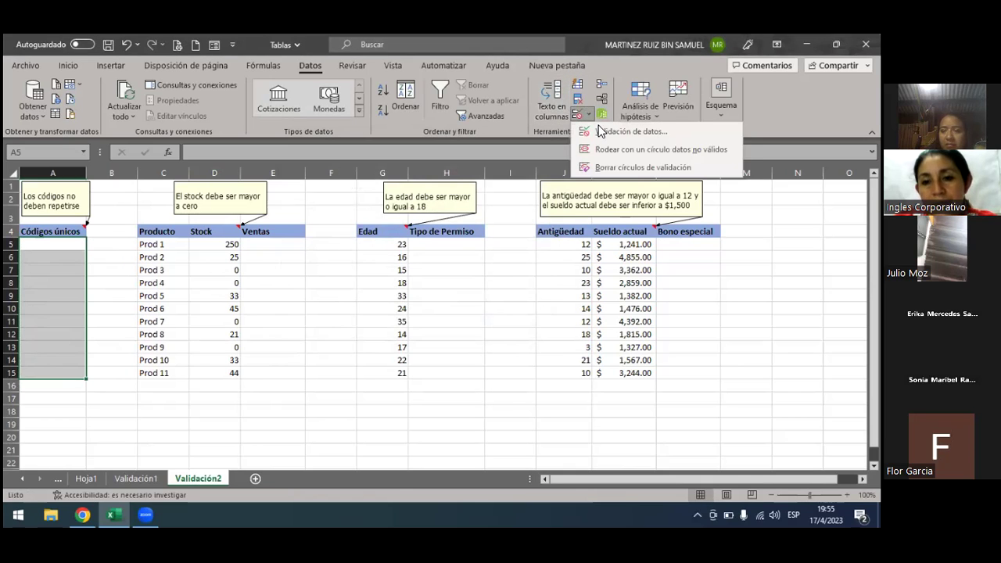
{"action": "left_click", "coordinate": [599, 130]}
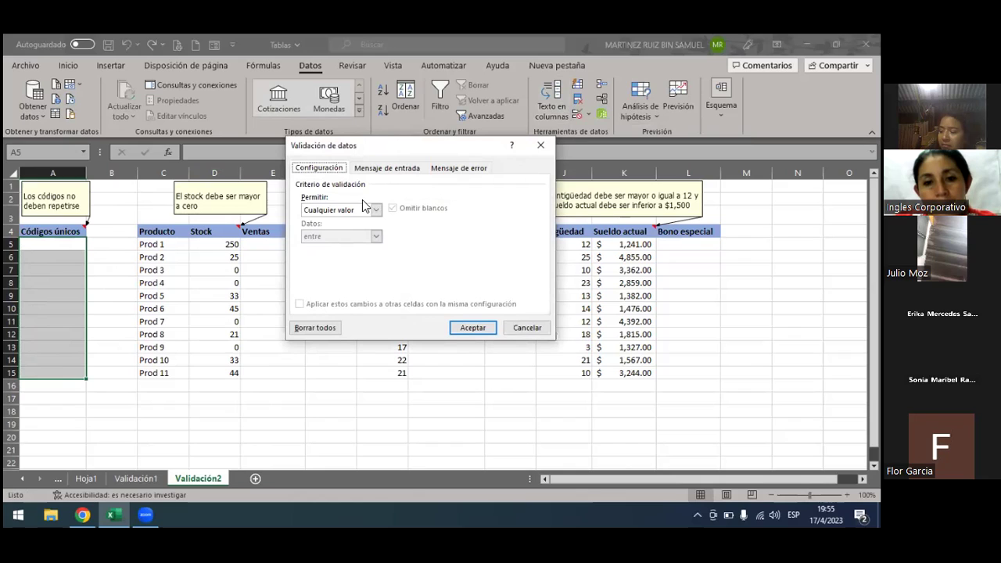
{"action": "left_click", "coordinate": [376, 209]}
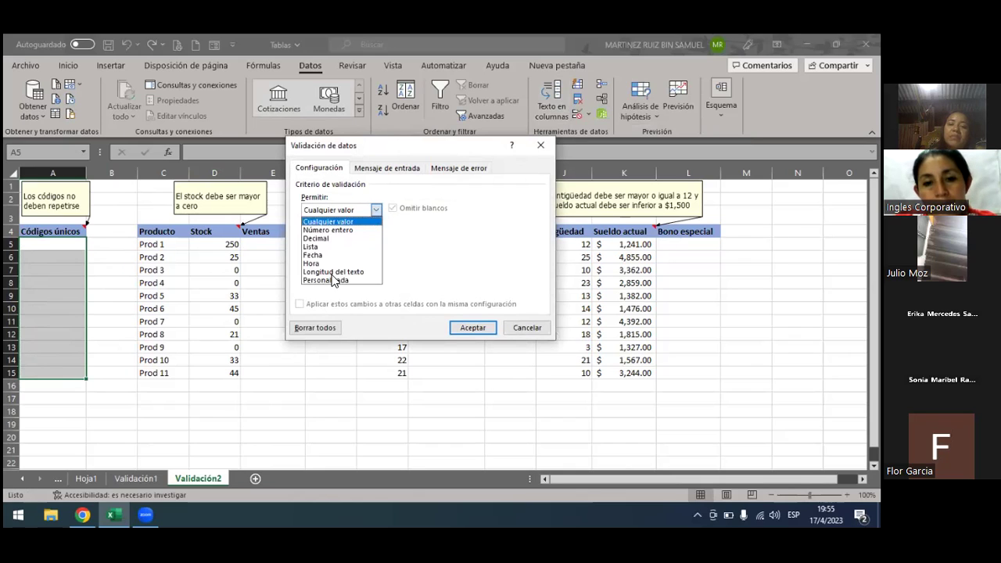
{"action": "left_click", "coordinate": [330, 281]}
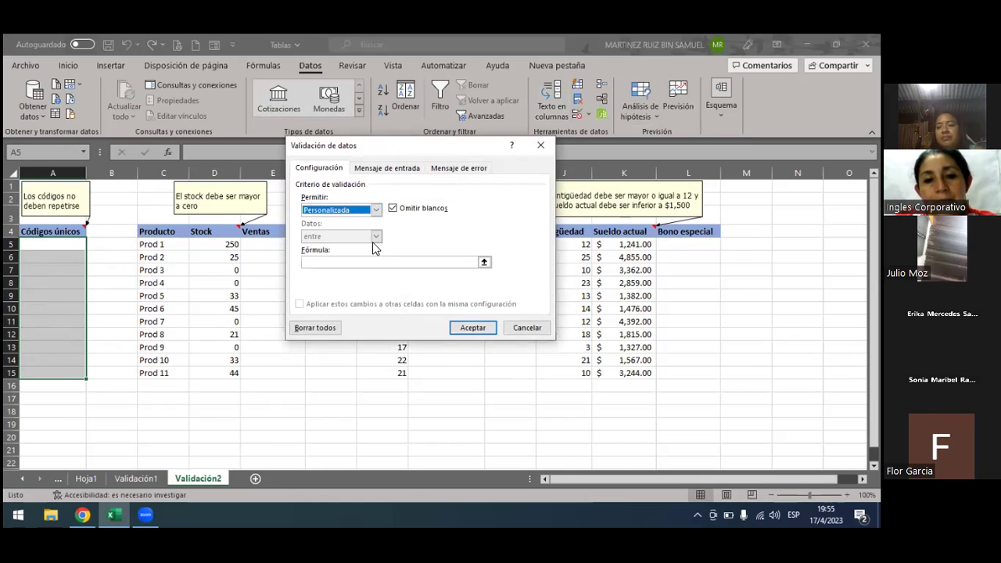
{"action": "left_click", "coordinate": [433, 264]}
{"action": "type", "text": "=CONTAR.SI"}
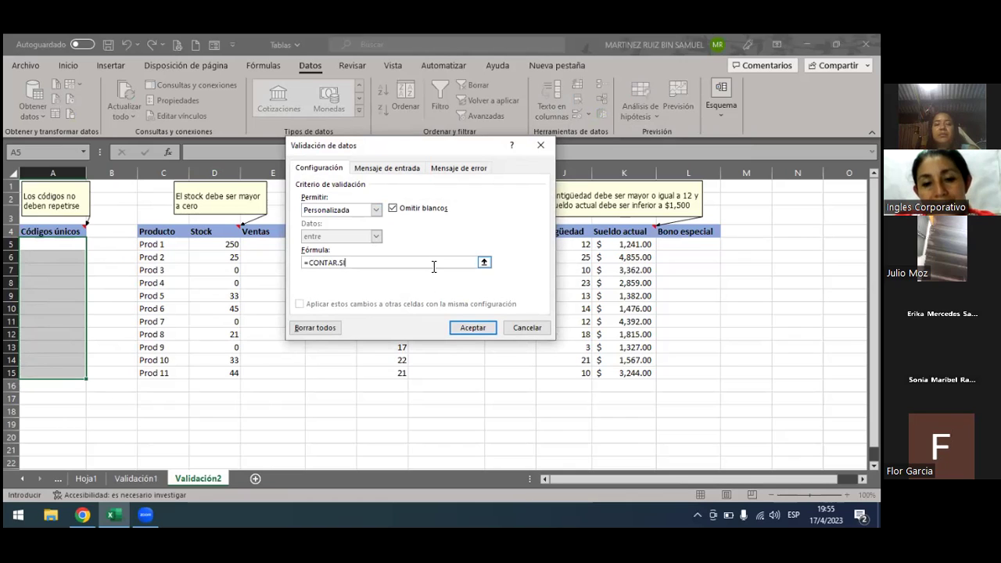
{"action": "type", "text": "("}
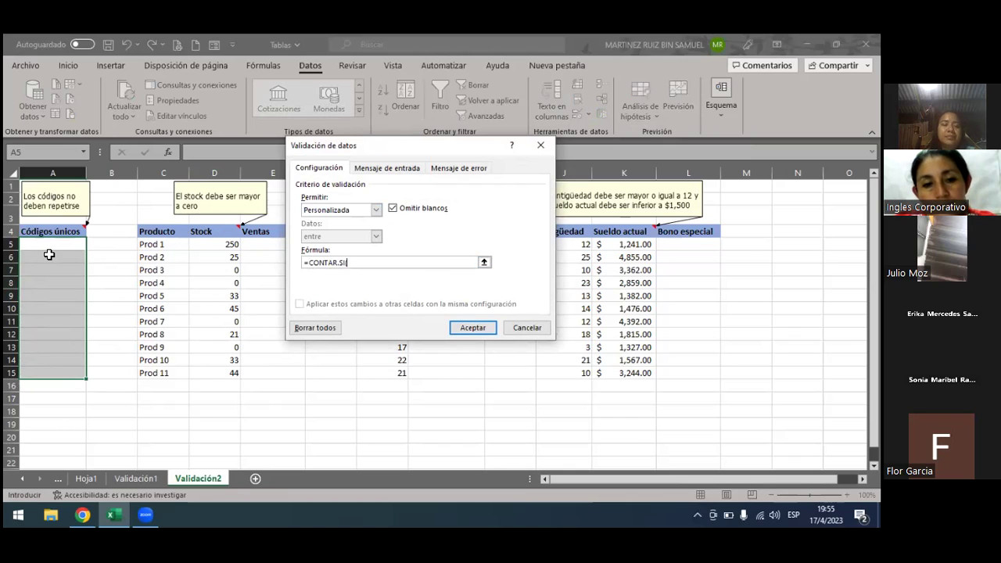
{"action": "left_click_drag", "start_coordinate": [49, 245], "coordinate": [51, 369]}
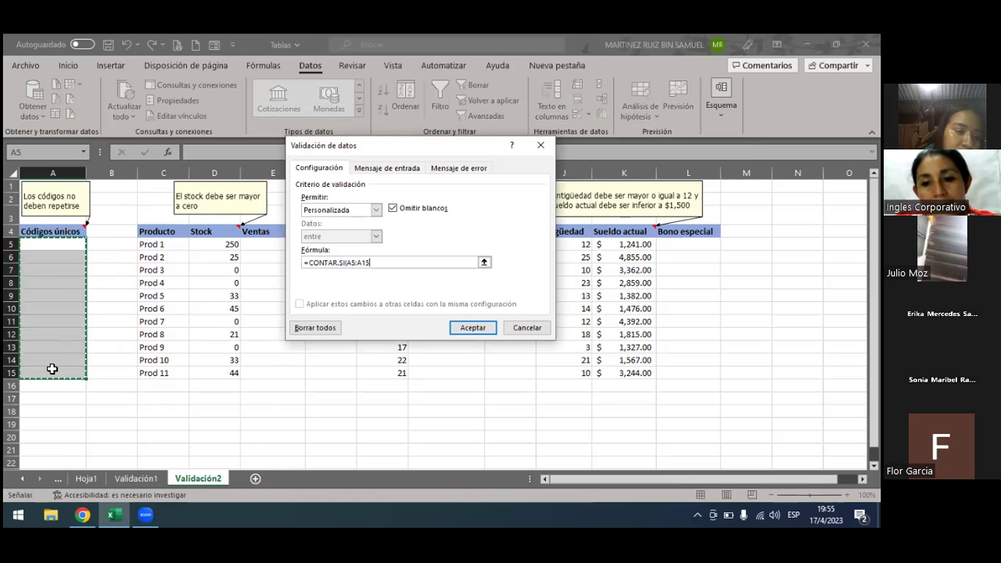
{"action": "type", "text": ")"}
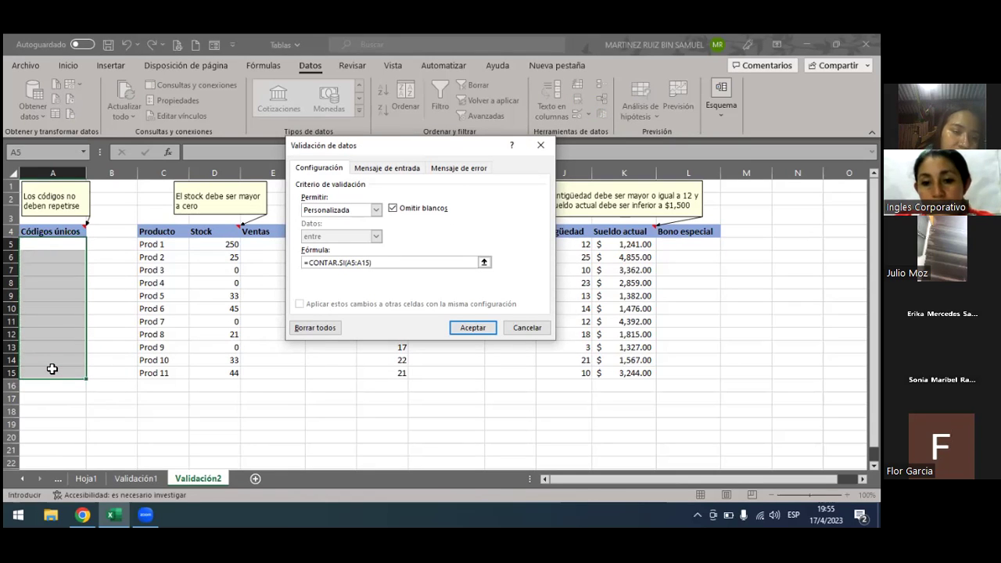
{"action": "key", "text": "BackSpace"}
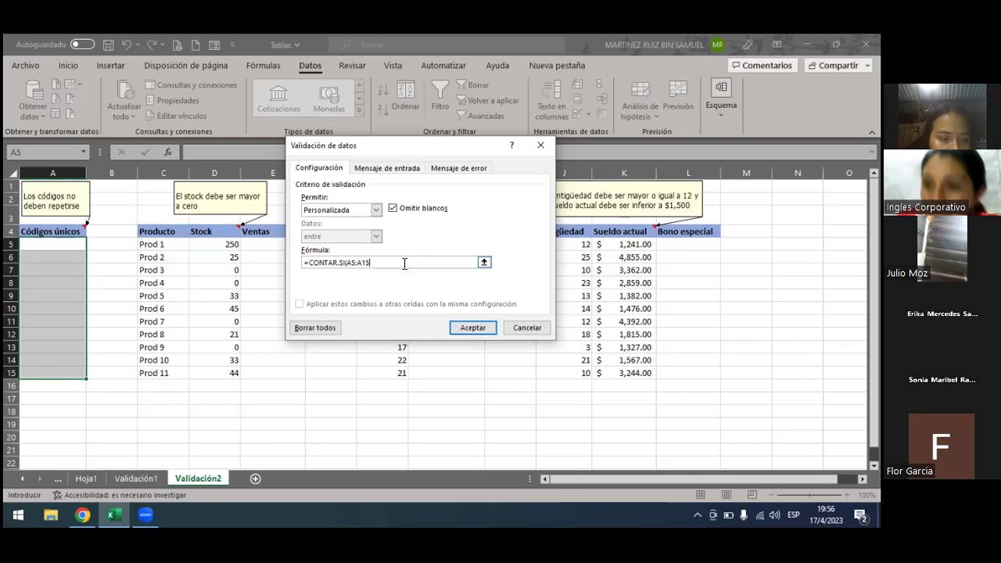
Step: Make the counted range absolute as $A$5:$A$15 in the validation formula
{"action": "left_click", "coordinate": [350, 263]}
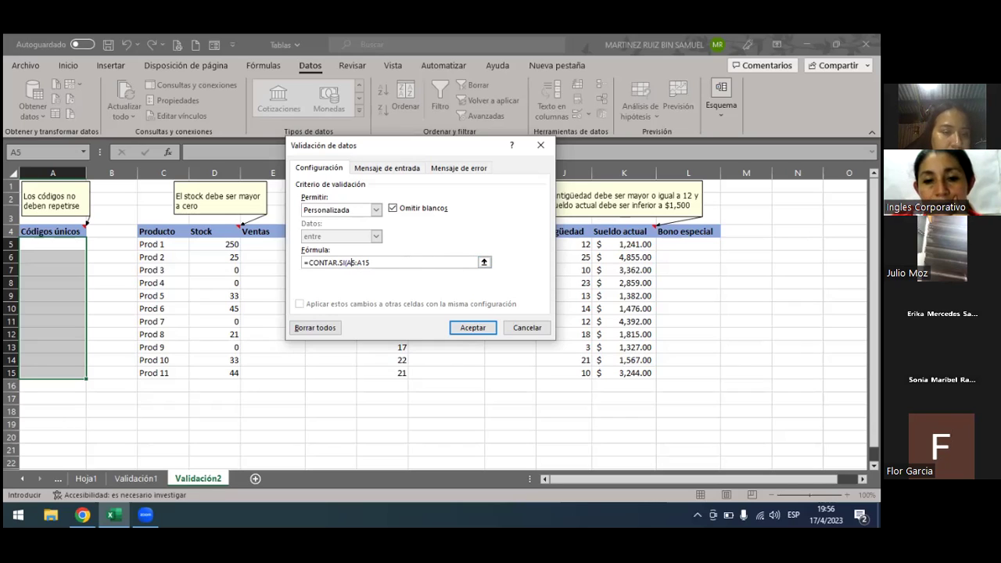
{"action": "type", "text": "$"}
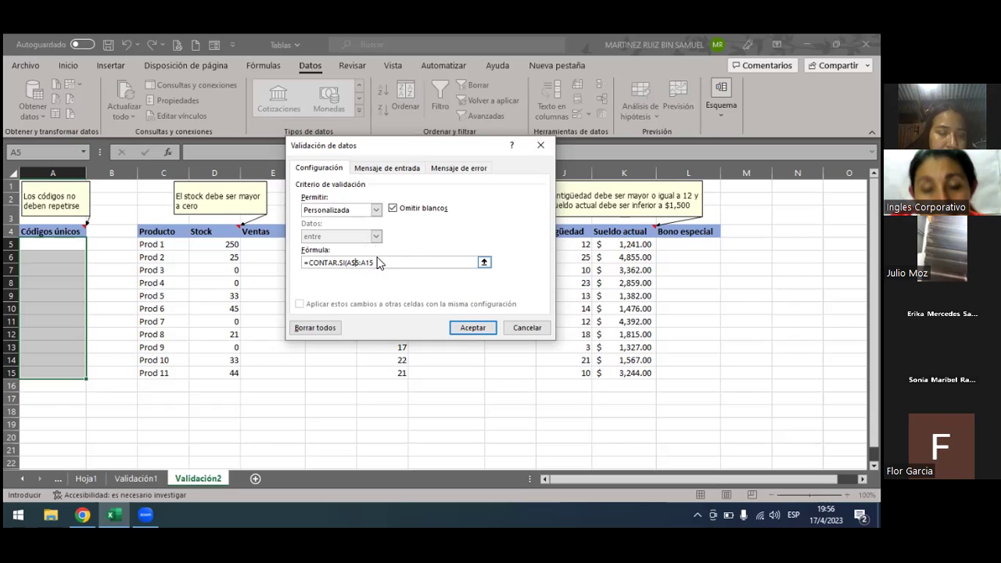
{"action": "left_click", "coordinate": [380, 262]}
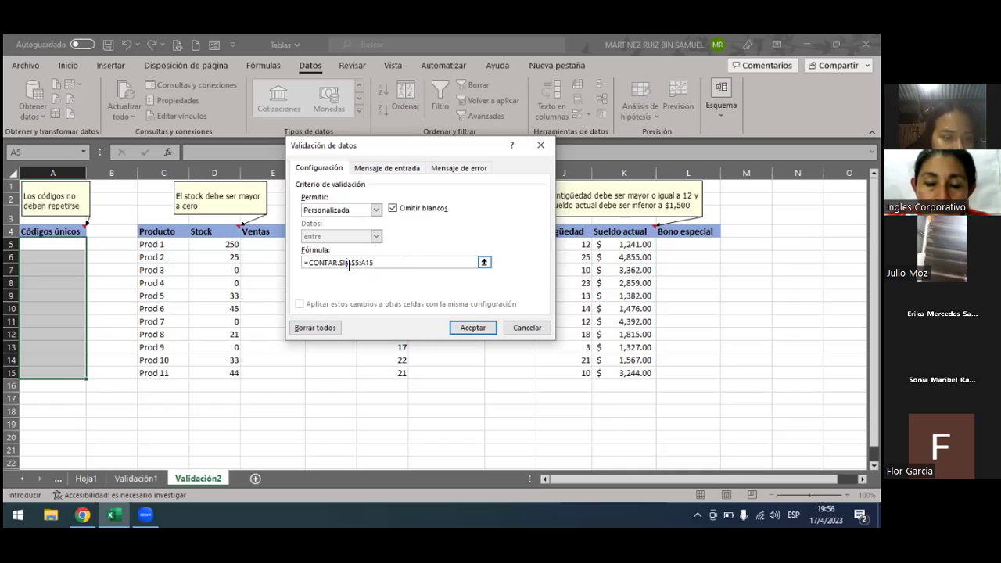
{"action": "type", "text": "$"}
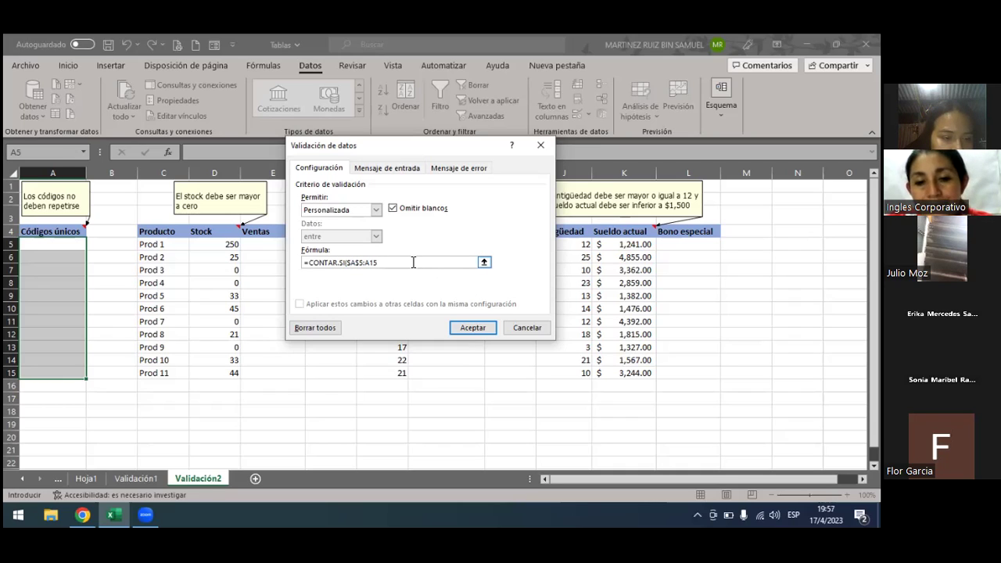
{"action": "left_click", "coordinate": [373, 263]}
{"action": "type", "text": "$"}
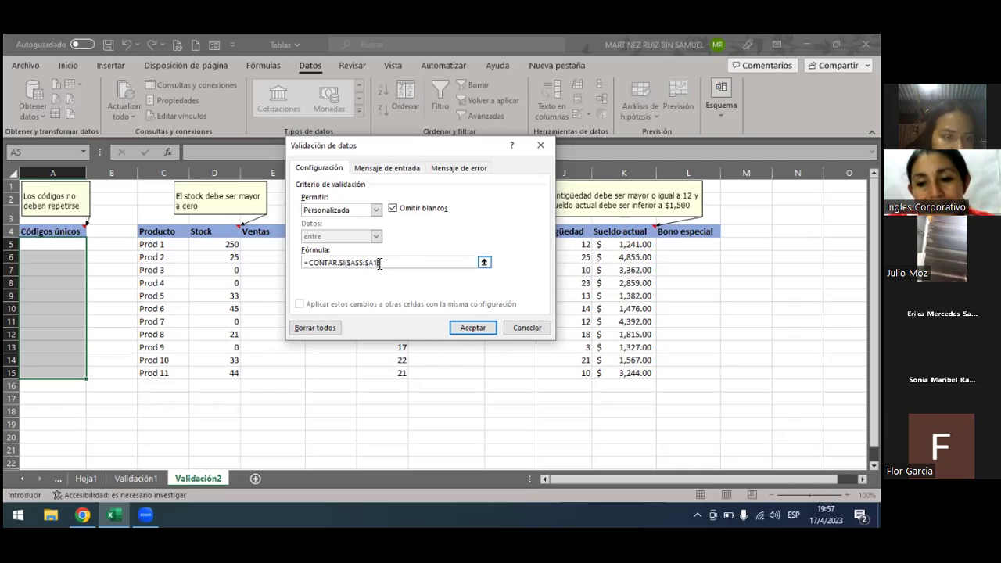
{"action": "type", "text": "15"}
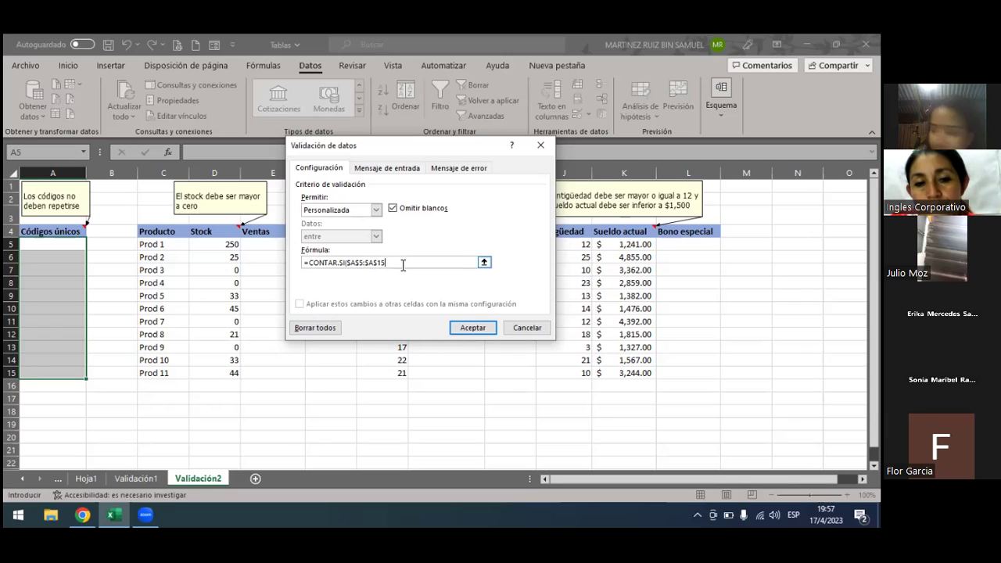
Step: Complete the formula as =CONTAR.SI($A$5:$A$15;A5)=1
{"action": "type", "text": ";"}
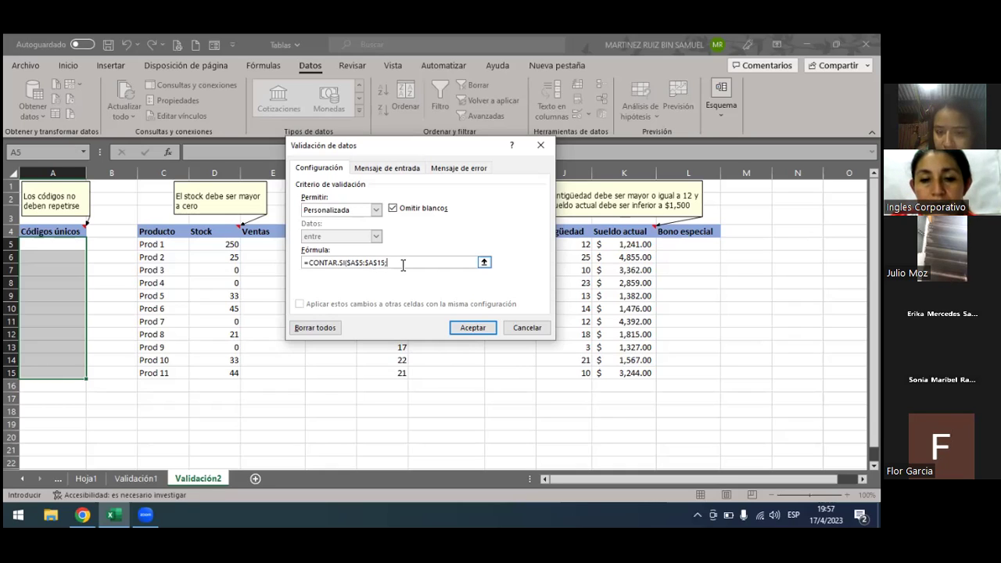
{"action": "key", "text": "BackSpace"}
{"action": "type", "text": ")"}
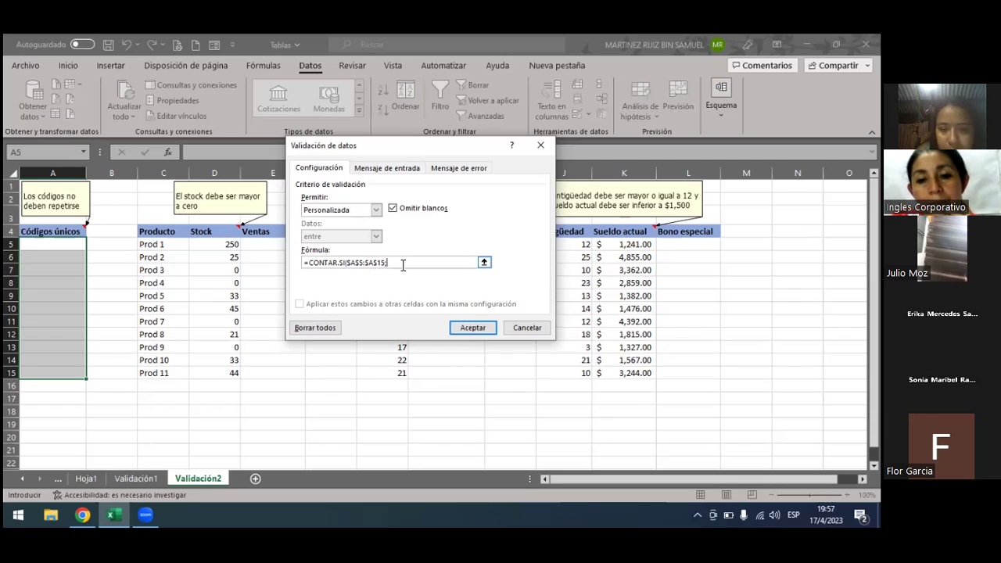
{"action": "key", "text": "BackSpace"}
{"action": "key", "text": "BackSpace"}
{"action": "type", "text": ")"}
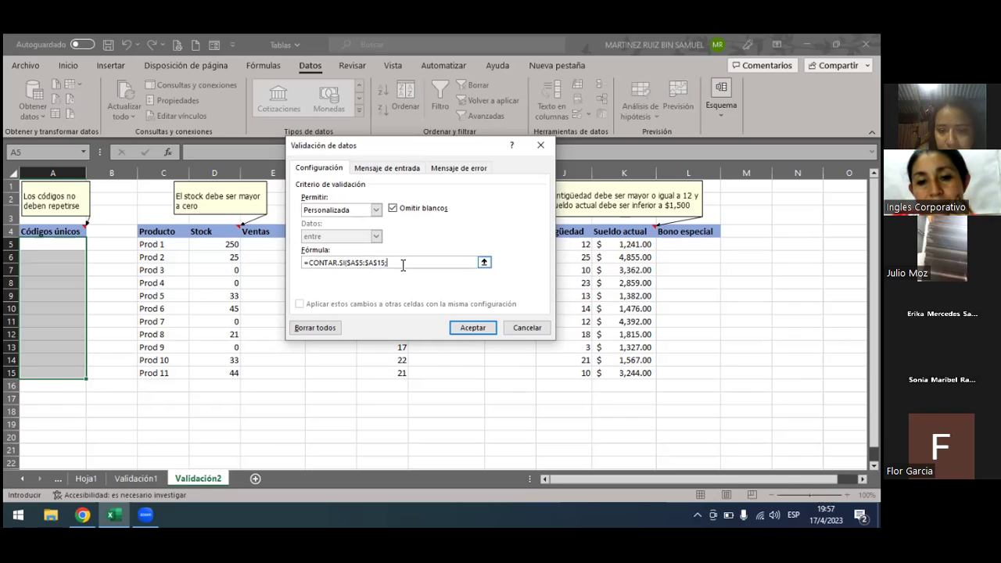
{"action": "type", "text": "5"}
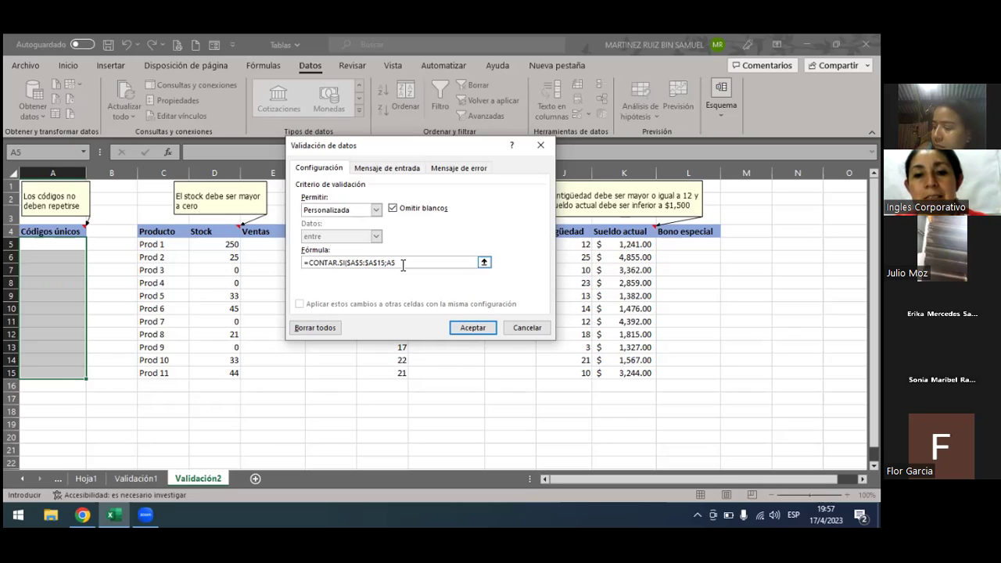
{"action": "type", "text": ")="}
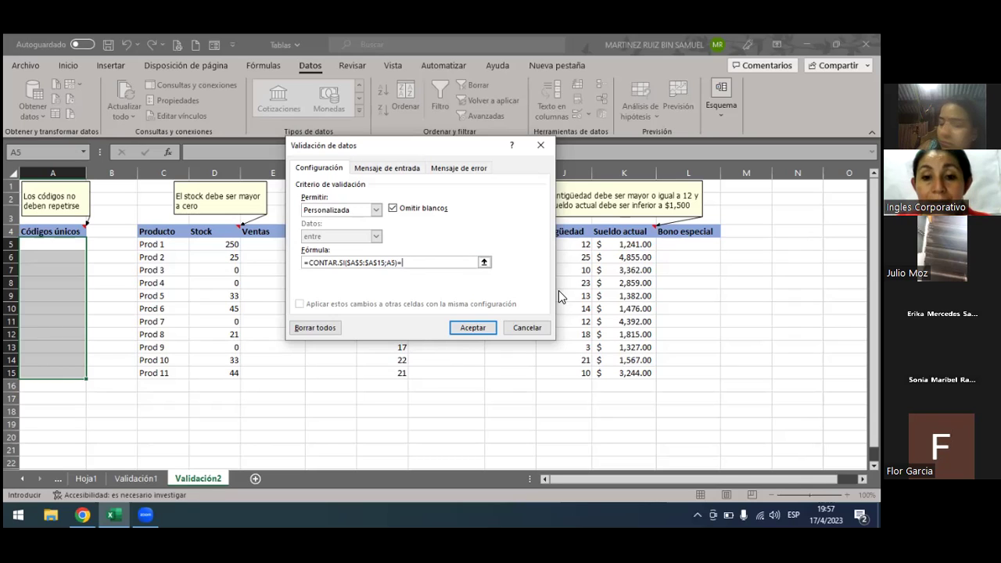
{"action": "type", "text": "1"}
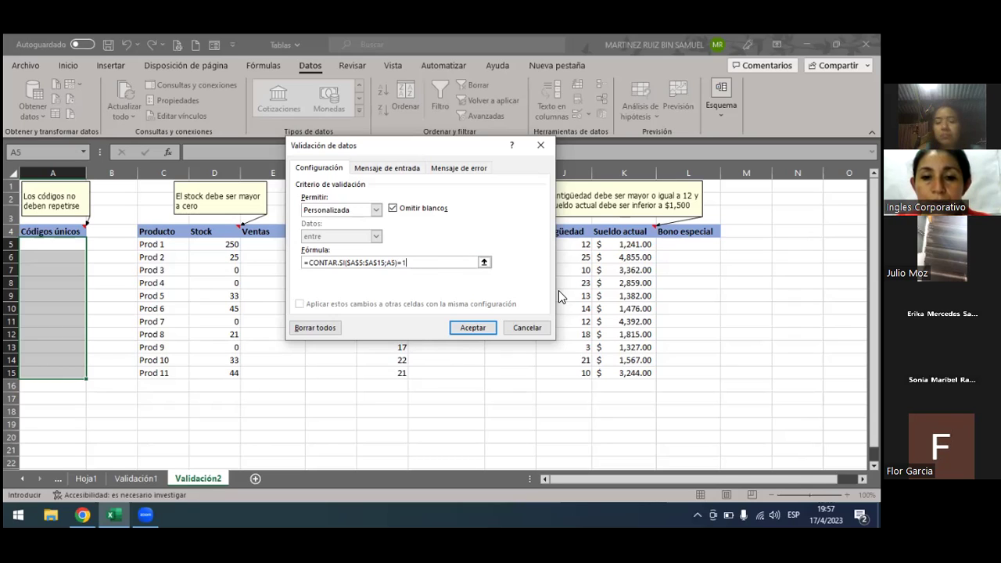
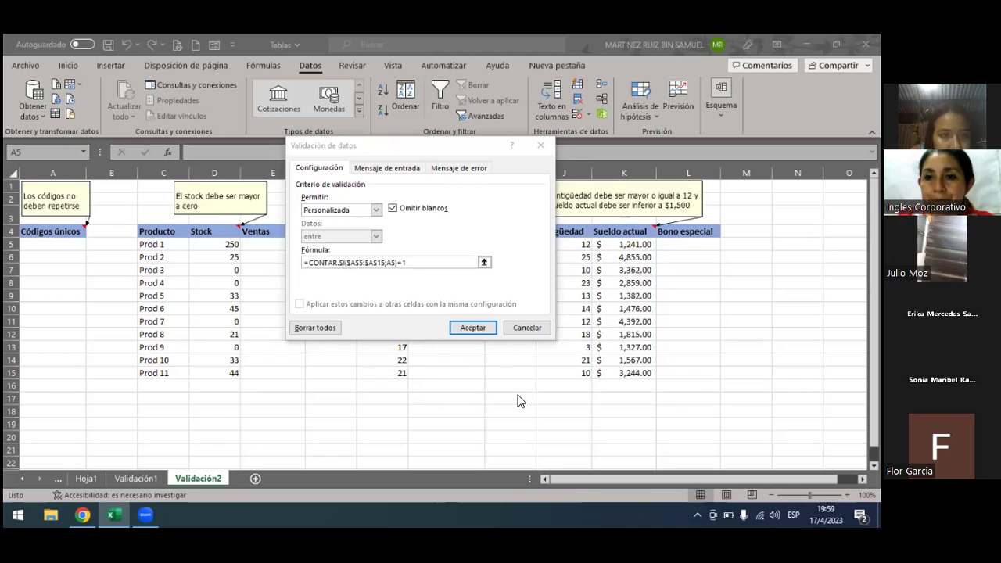
Step: Apply the unique-code validation rule to A5:A15 and return to cell A5
{"action": "left_click", "coordinate": [484, 330]}
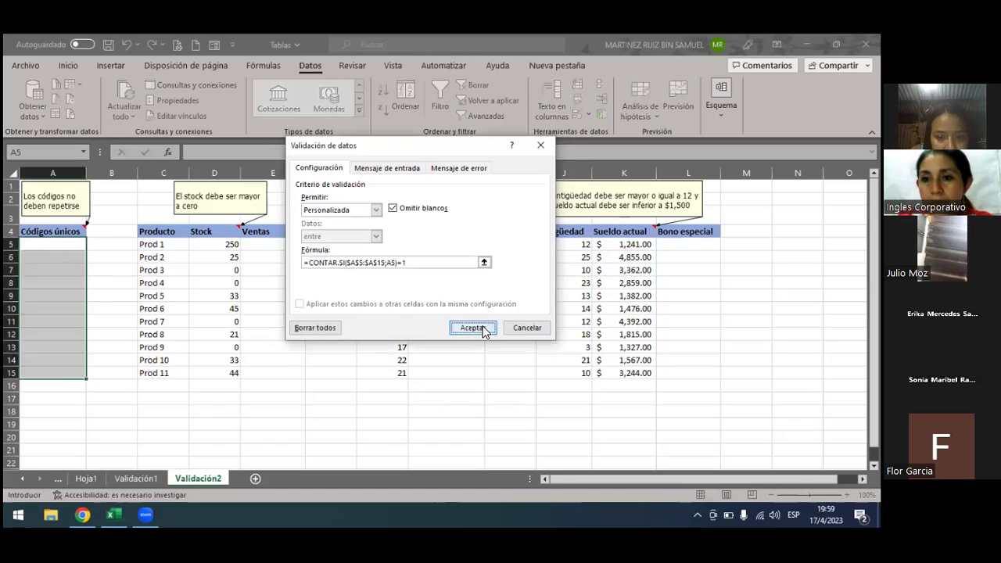
{"action": "left_click", "coordinate": [484, 330]}
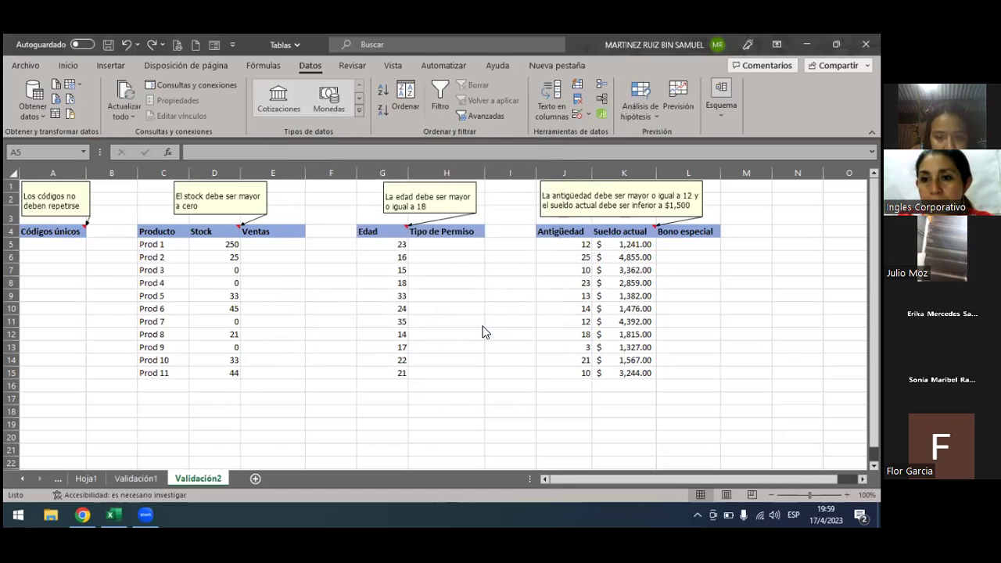
{"action": "left_click", "coordinate": [72, 244]}
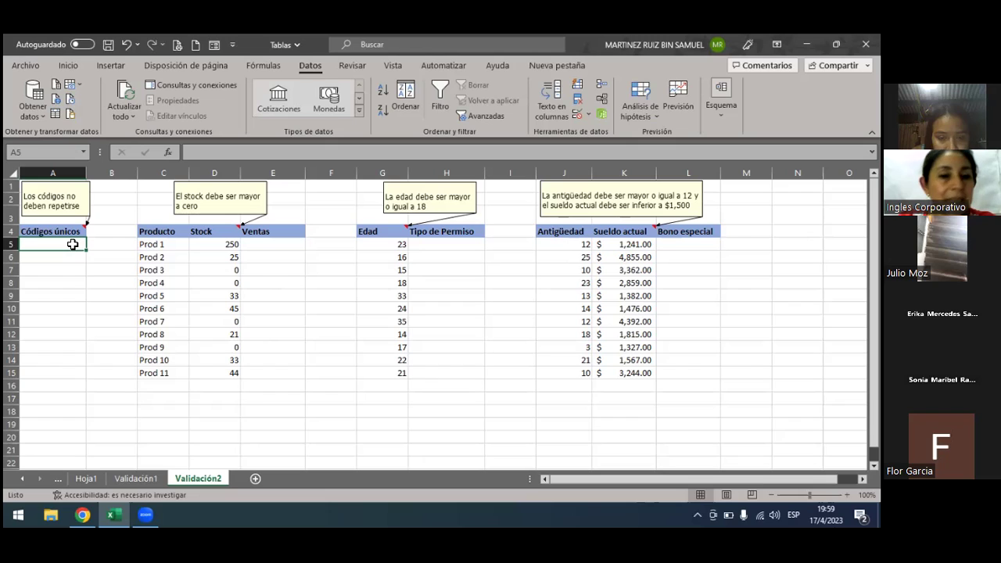
Step: Enter test codes 1020 in A6 and 1030 in A7, then type 1020 again
{"action": "key", "text": "Return"}
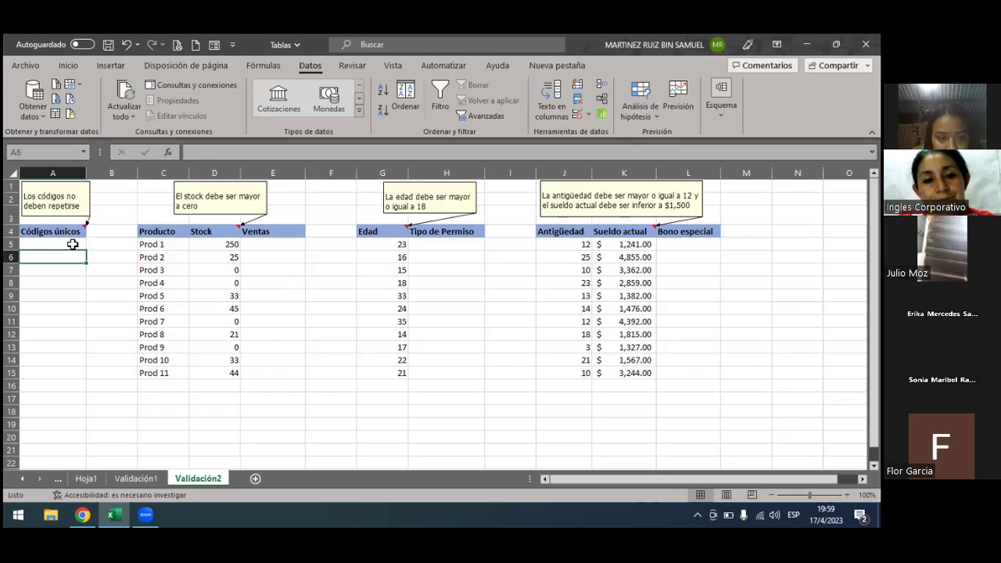
{"action": "type", "text": "1020"}
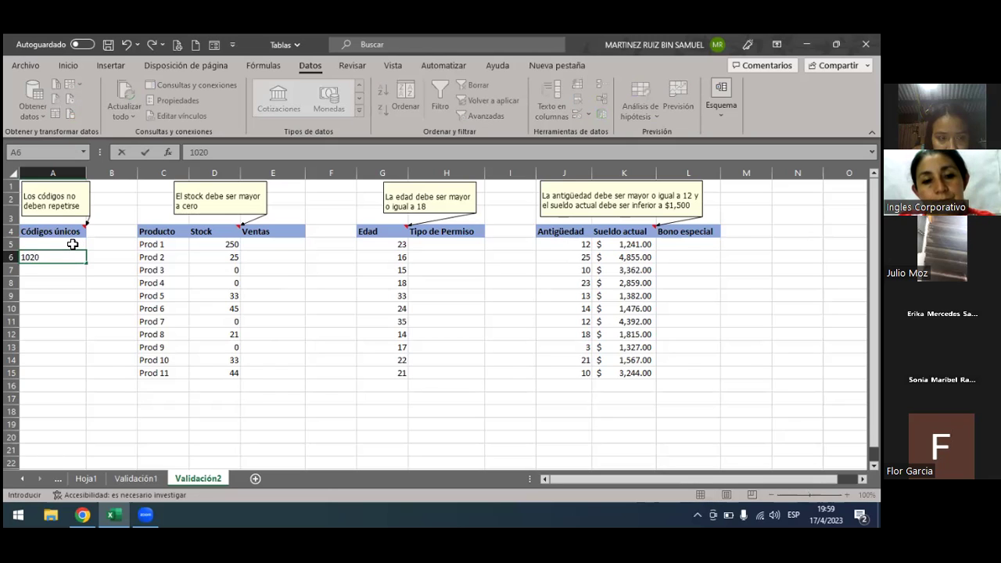
{"action": "key", "text": "Return"}
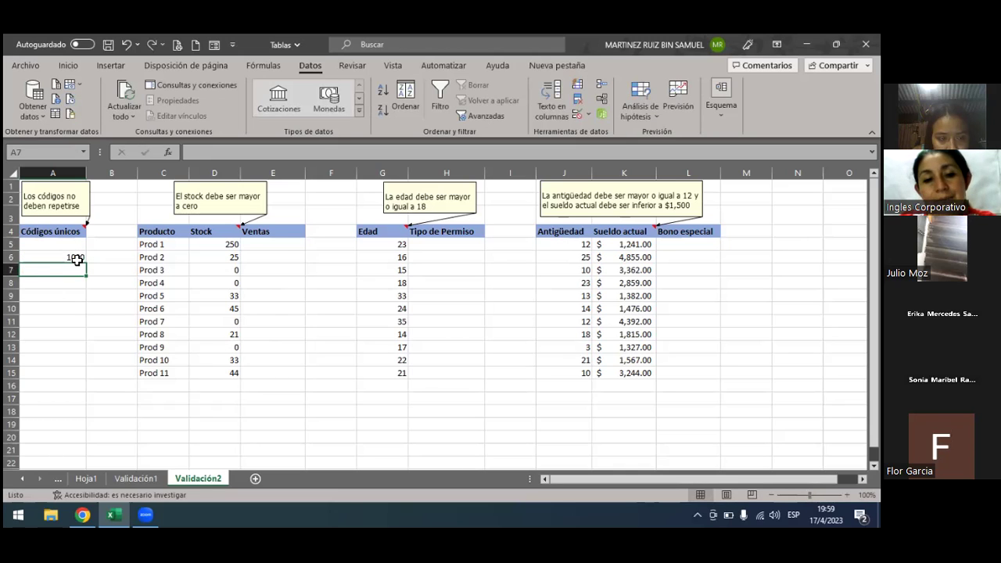
{"action": "type", "text": "1030"}
{"action": "key", "text": "Return"}
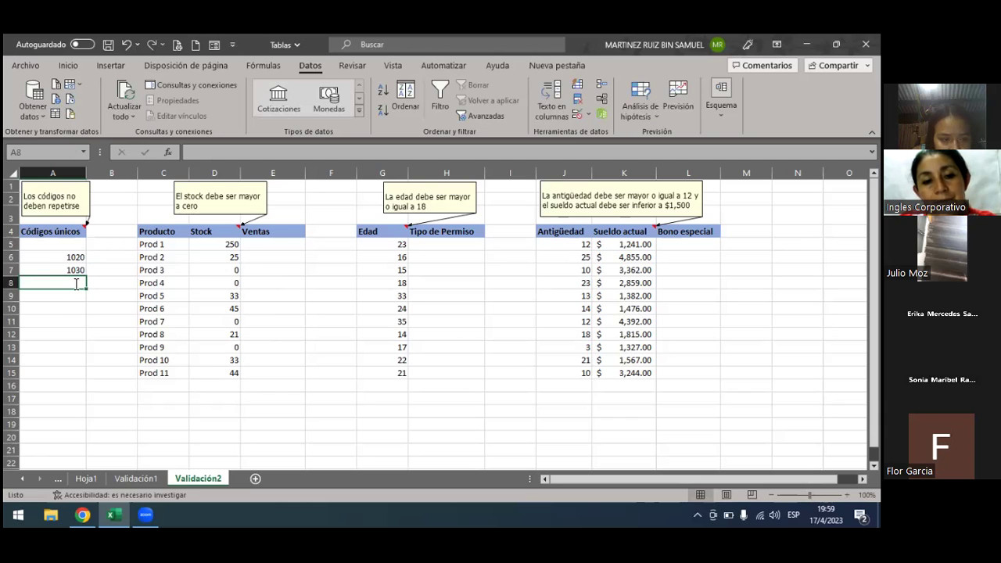
{"action": "type", "text": "1020"}
{"action": "key", "text": "Return"}
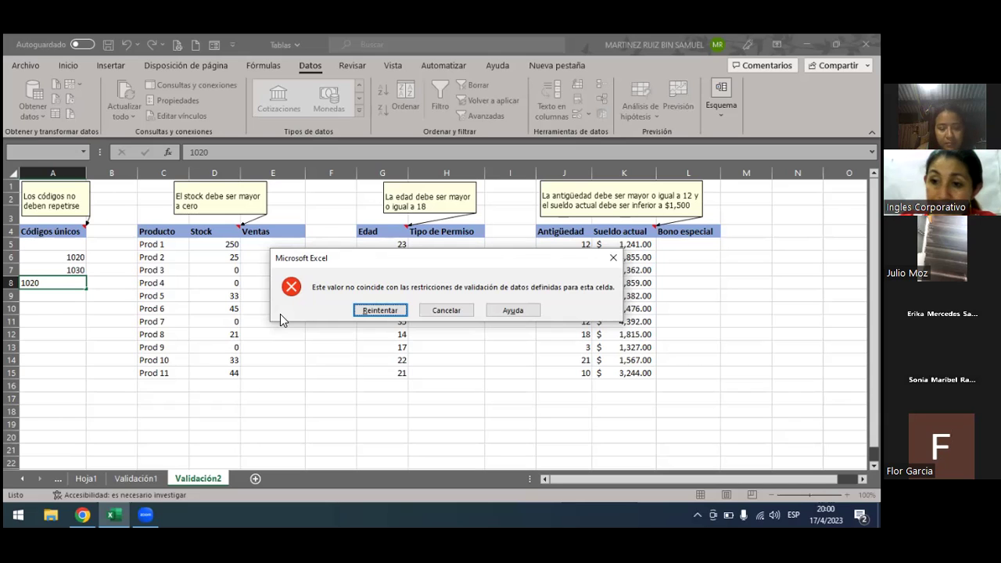
{"action": "key", "text": "Return"}
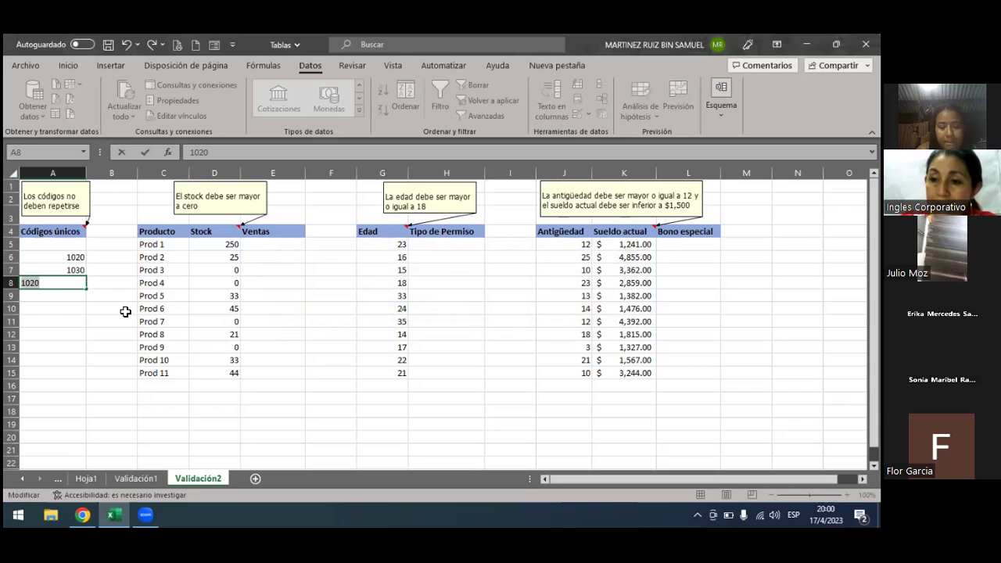
{"action": "key", "text": "Return"}
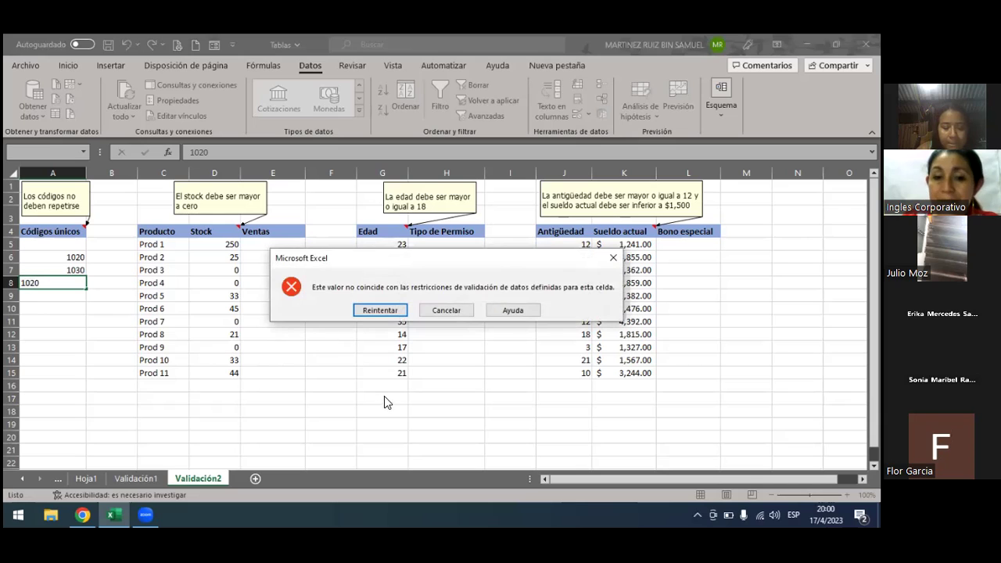
{"action": "key", "text": "Escape"}
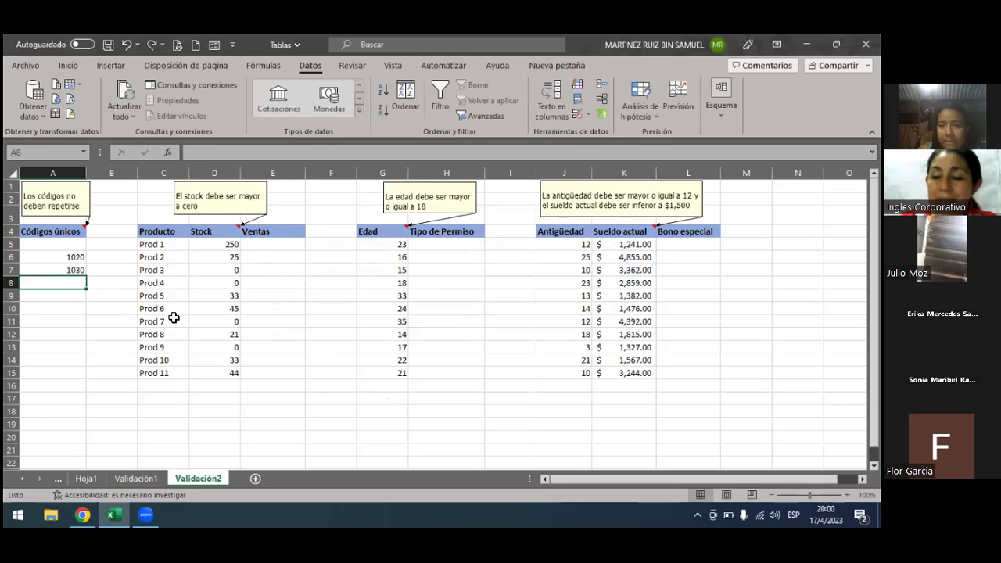
{"action": "type", "text": "1020"}
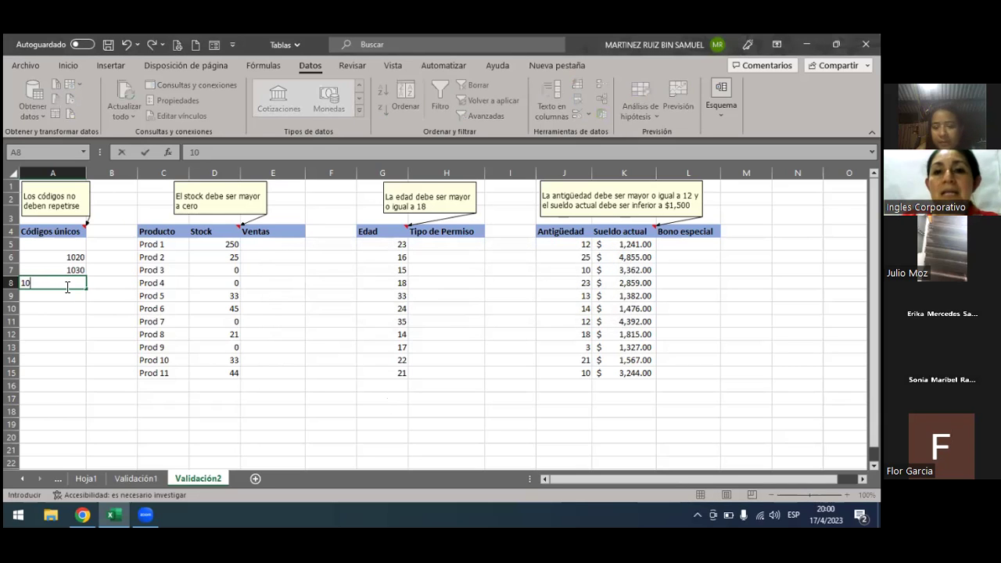
{"action": "key", "text": "Return"}
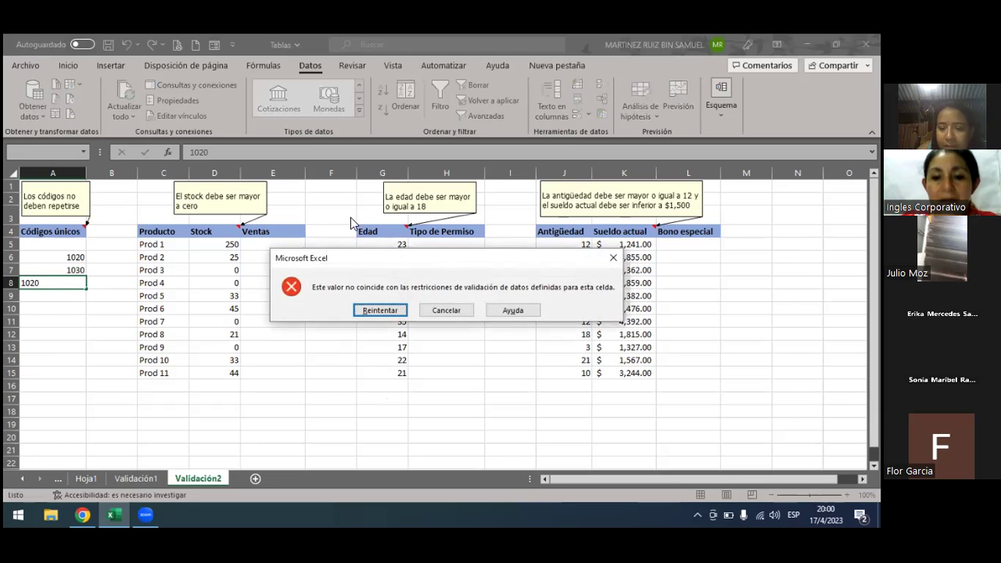
{"action": "left_click", "coordinate": [448, 310]}
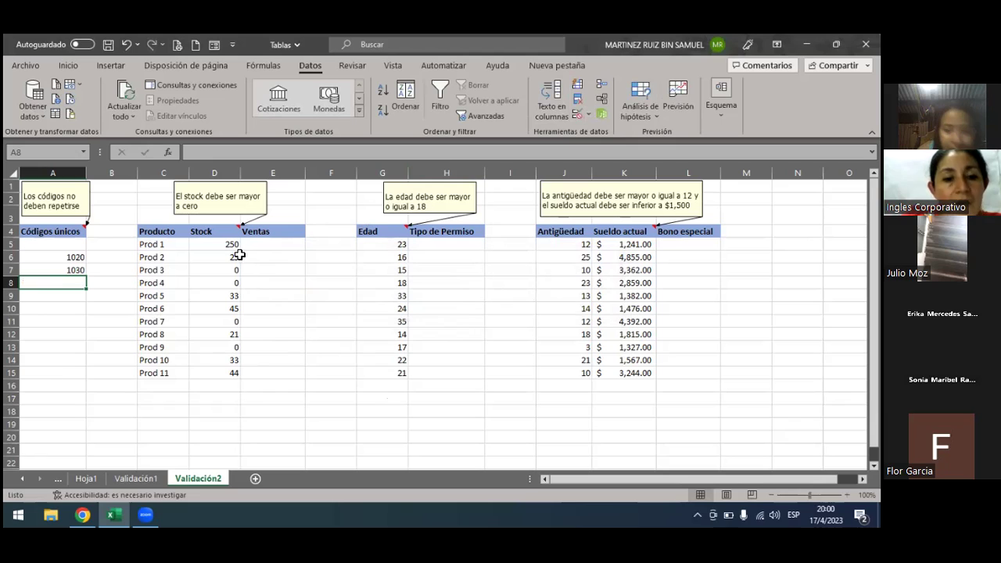
Step: Clear codes 1020 and 1030 from A5:A15 and reopen its =CONTAR.SI($A$5:$A$15;A5)=1 validation settings
{"action": "mouse_move", "coordinate": [75, 244]}
{"action": "left_mouse_down"}
{"action": "mouse_move", "coordinate": [89, 343]}
{"action": "mouse_move", "coordinate": [70, 371]}
{"action": "left_mouse_up"}
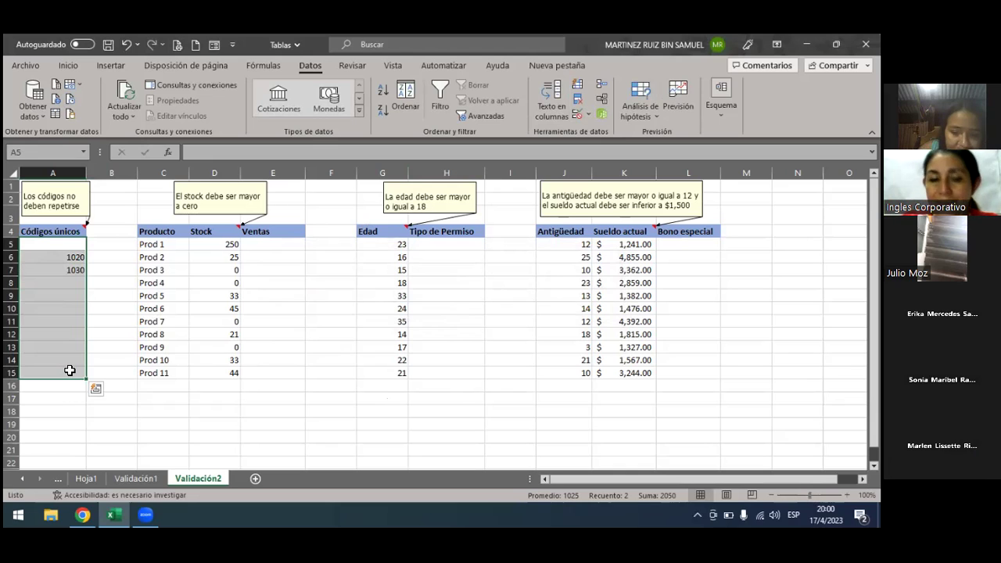
{"action": "key", "text": "Delete"}
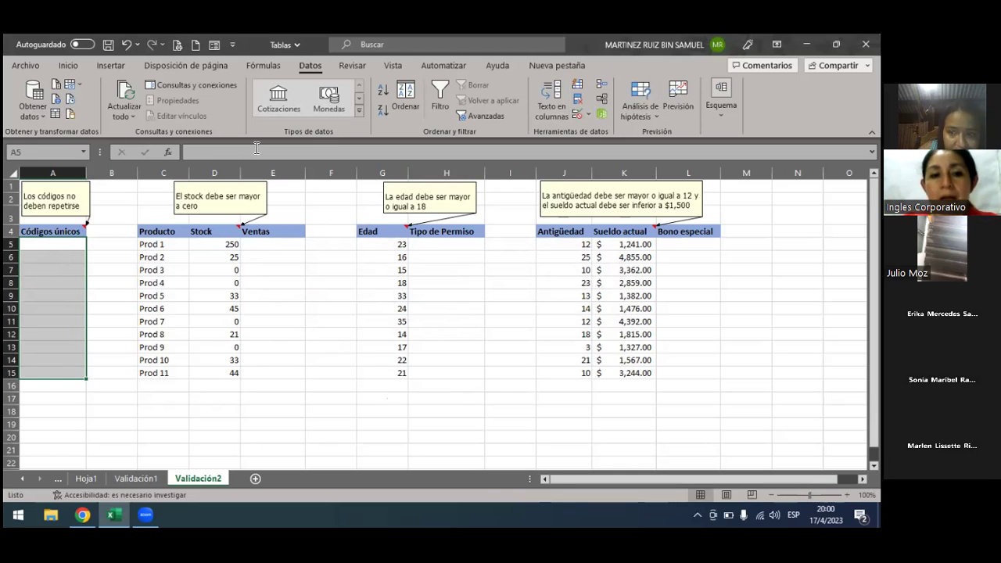
{"action": "left_click", "coordinate": [589, 116]}
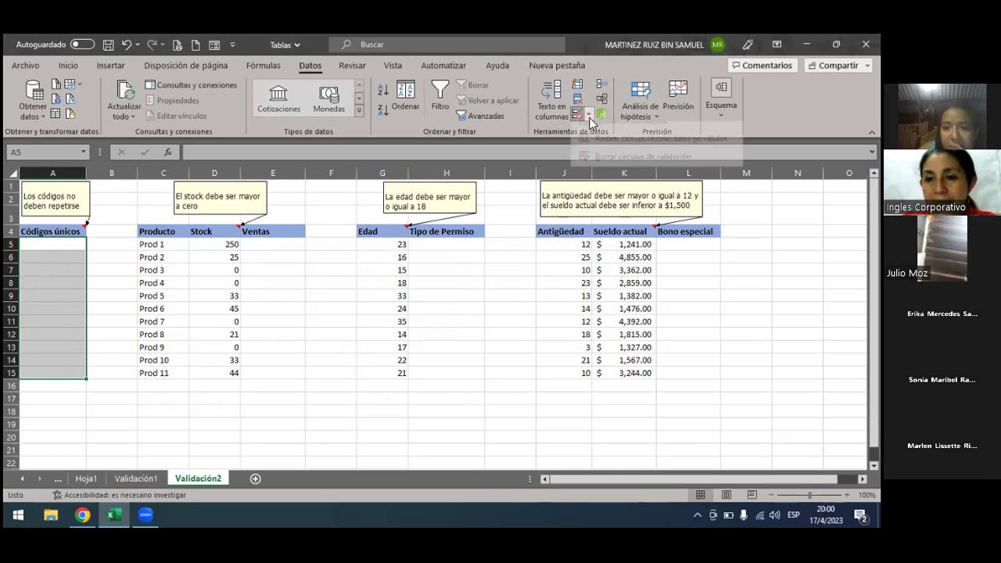
{"action": "left_click", "coordinate": [600, 131]}
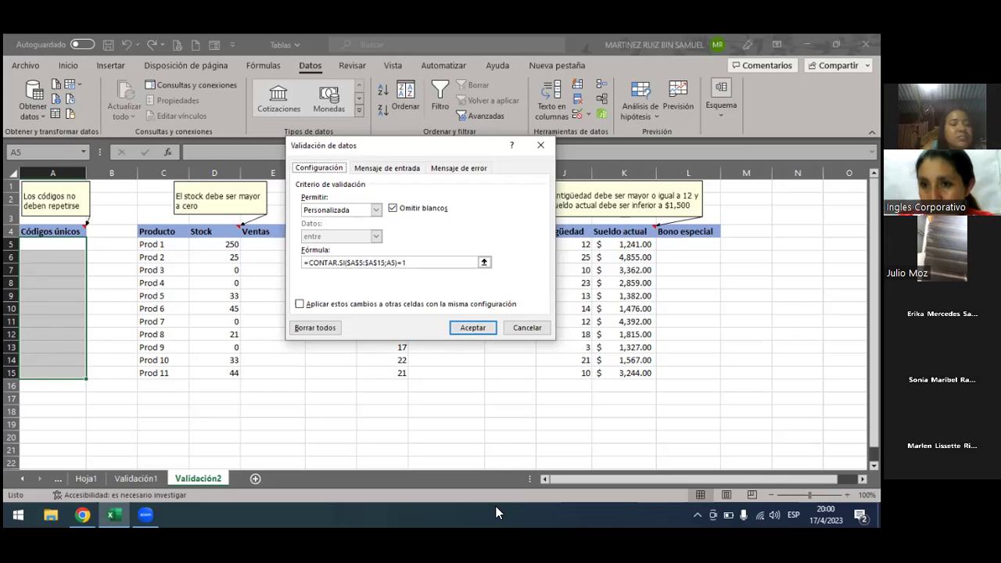
{"action": "left_click", "coordinate": [498, 513]}
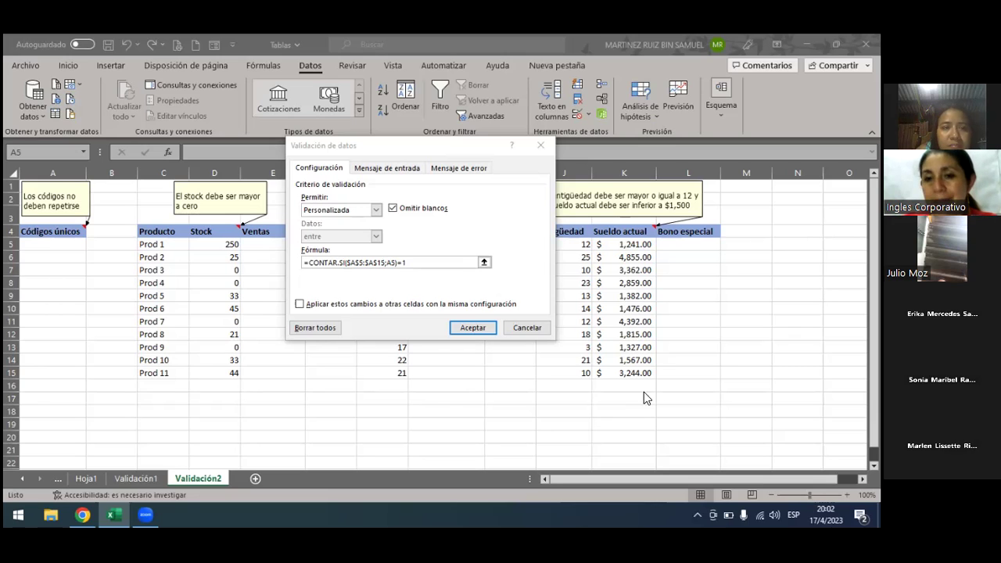
Step: Give the rule an Alto error alert titled 'ERROR CODIGO' reading 'El código ingresado ya existe'
{"action": "left_click", "coordinate": [466, 169]}
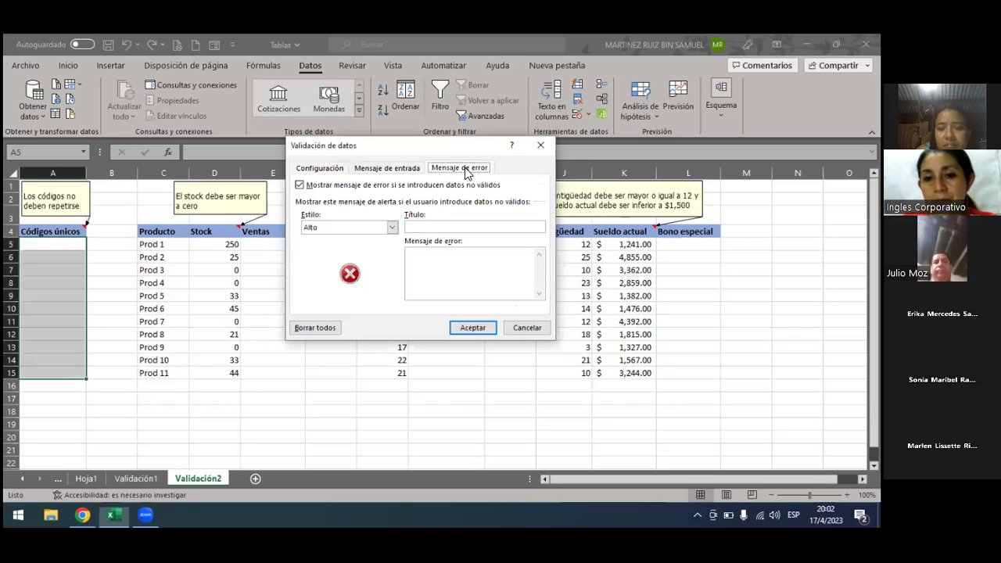
{"action": "left_click", "coordinate": [393, 227]}
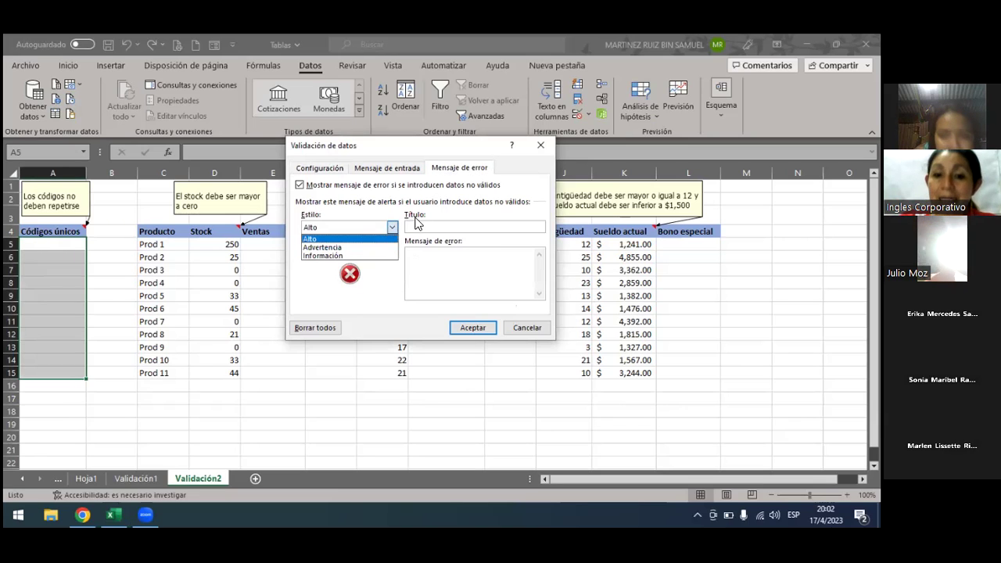
{"action": "left_click", "coordinate": [384, 239]}
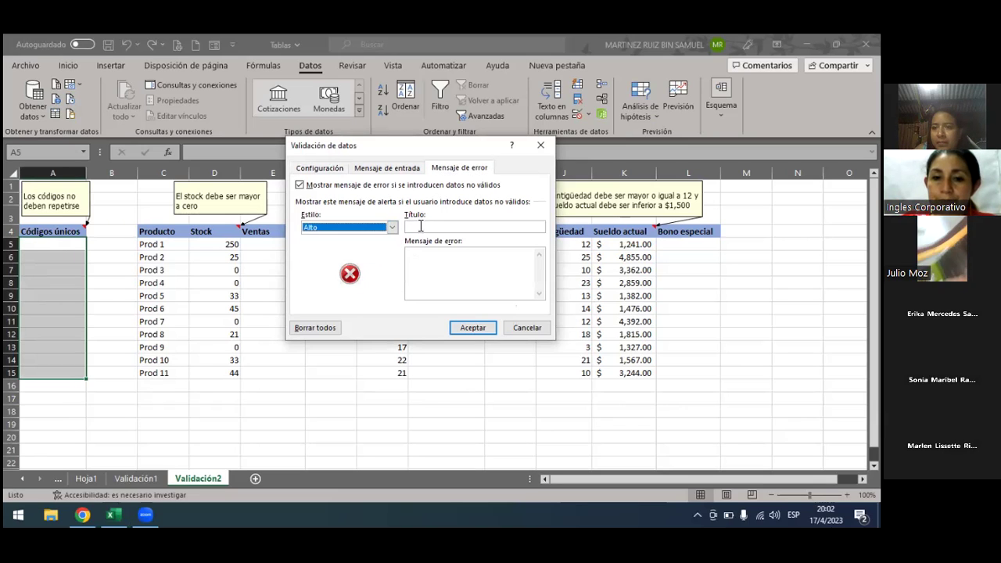
{"action": "left_click", "coordinate": [431, 226]}
{"action": "type", "text": "E"}
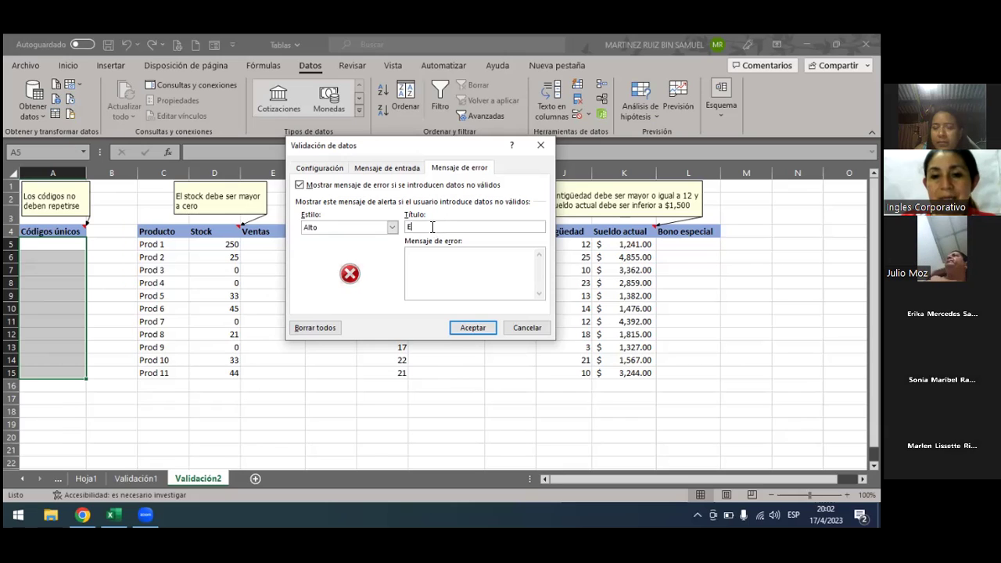
{"action": "type", "text": "RROR"}
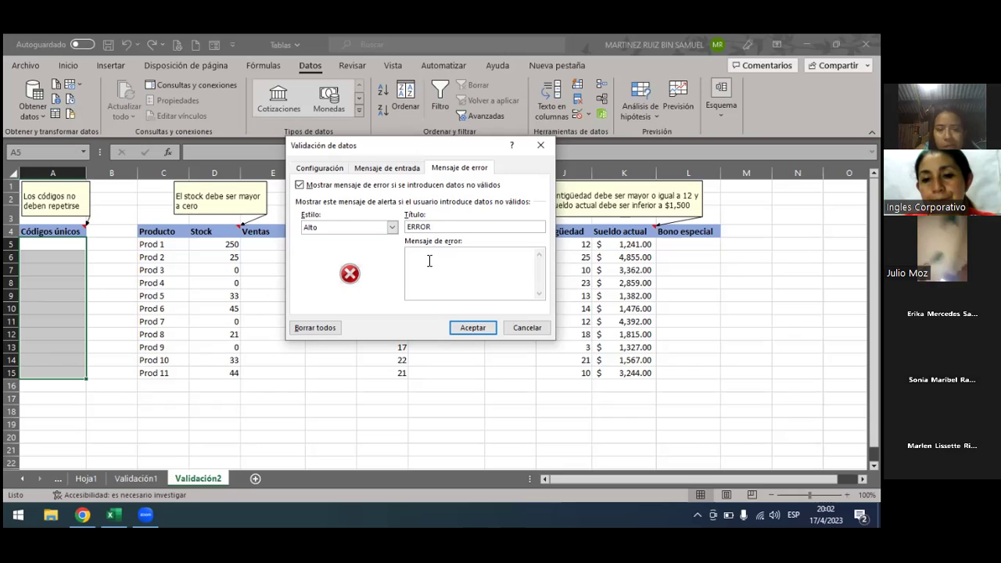
{"action": "left_click", "coordinate": [452, 226]}
{"action": "type", "text": "C"}
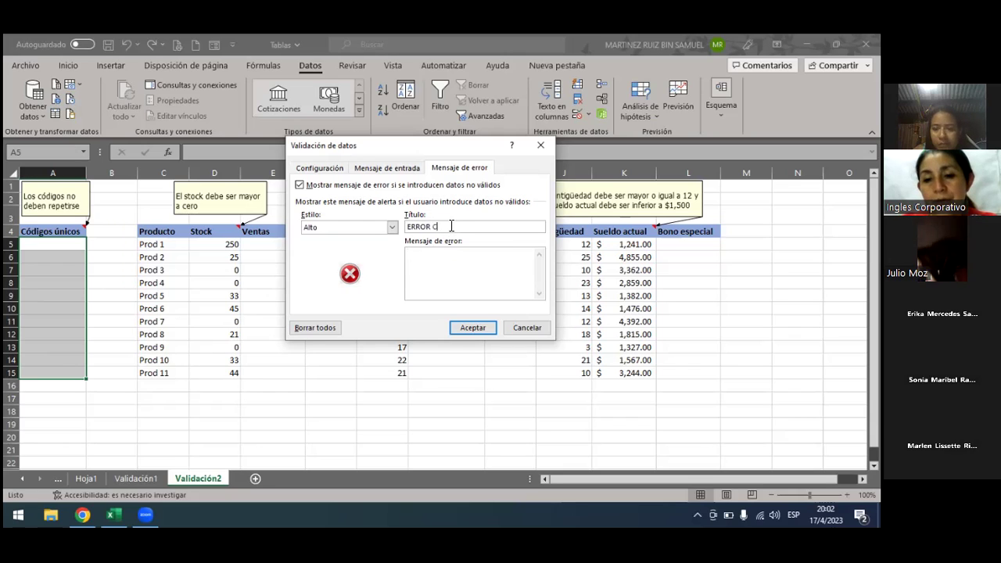
{"action": "type", "text": "ODIGO"}
{"action": "left_click", "coordinate": [432, 256]}
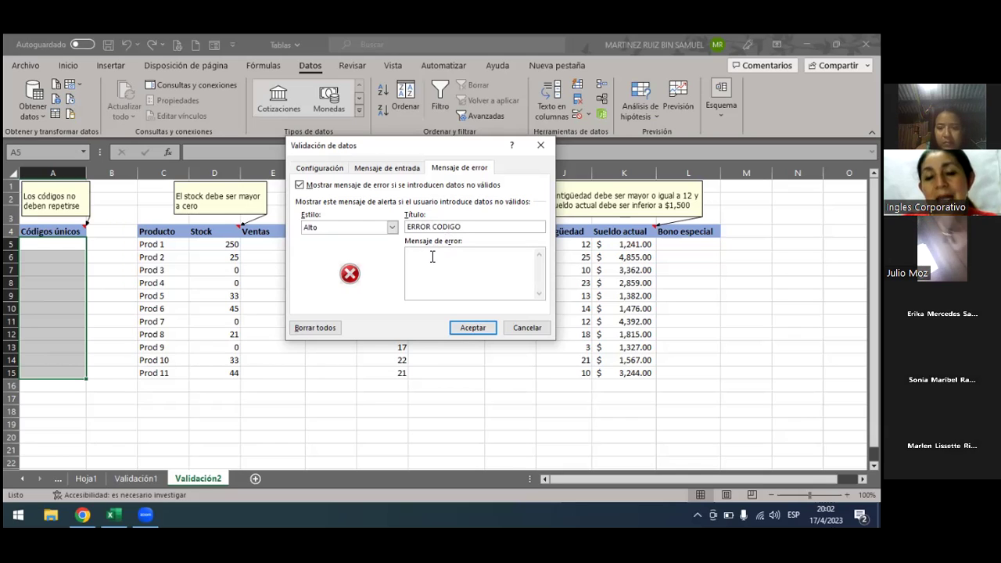
{"action": "type", "text": "E"}
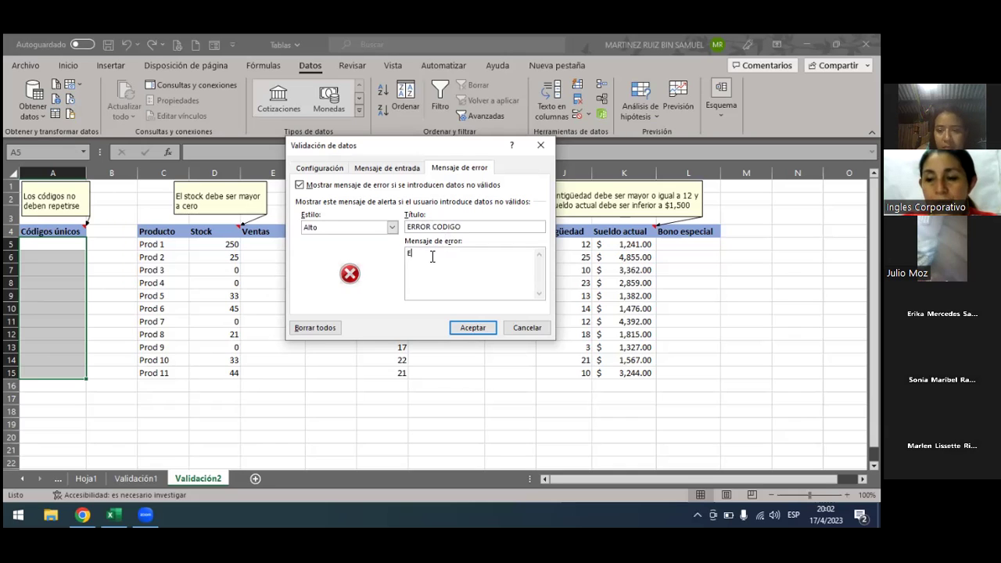
{"action": "type", "text": "l c"}
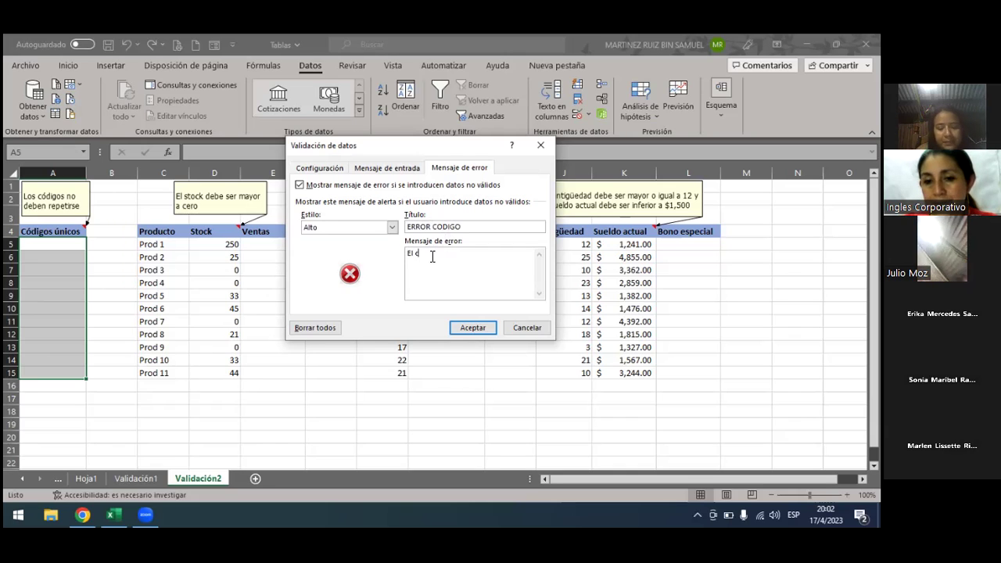
{"action": "type", "text": "ódig"}
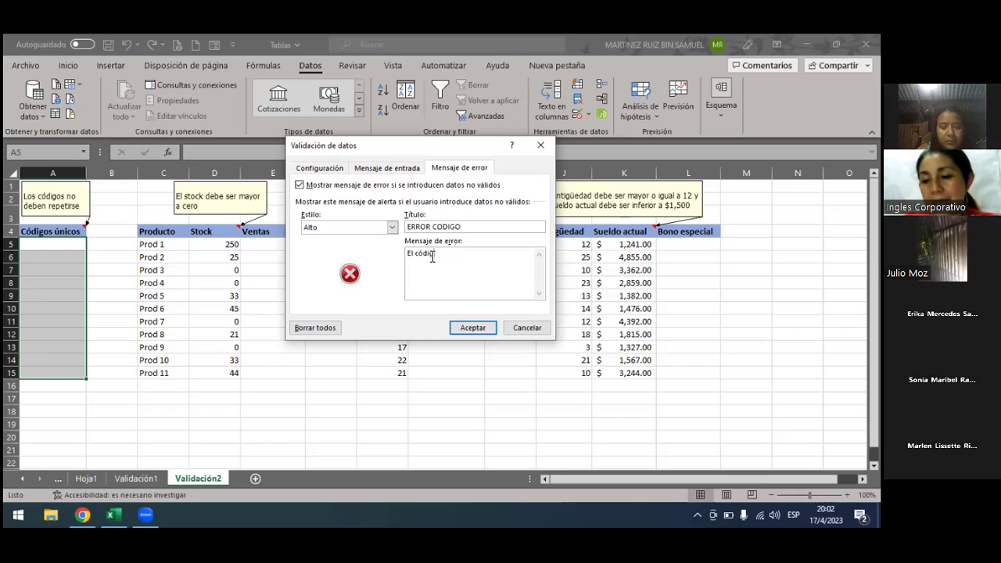
{"action": "type", "text": "o ingresado ya exis"}
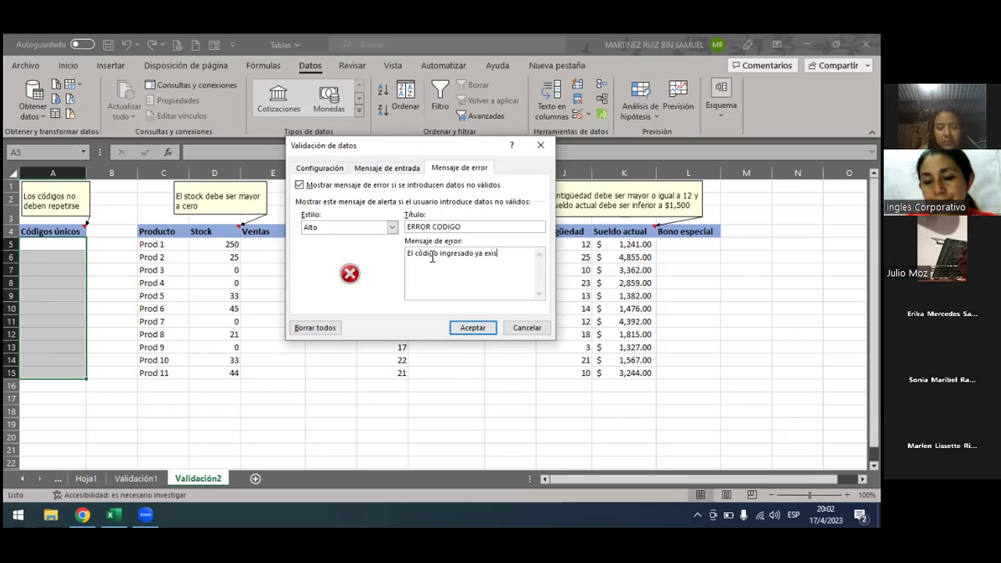
{"action": "type", "text": "te"}
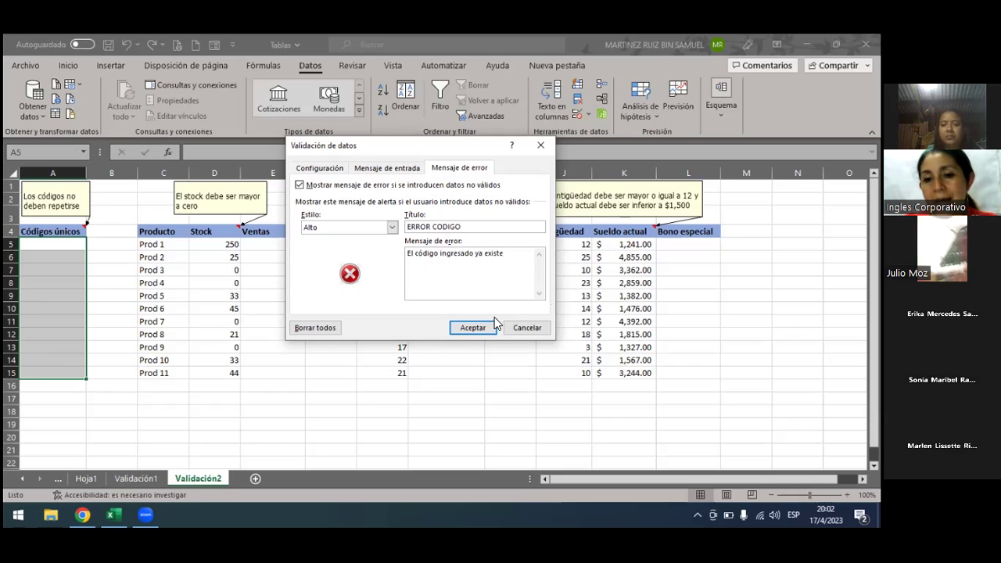
{"action": "left_click", "coordinate": [485, 328]}
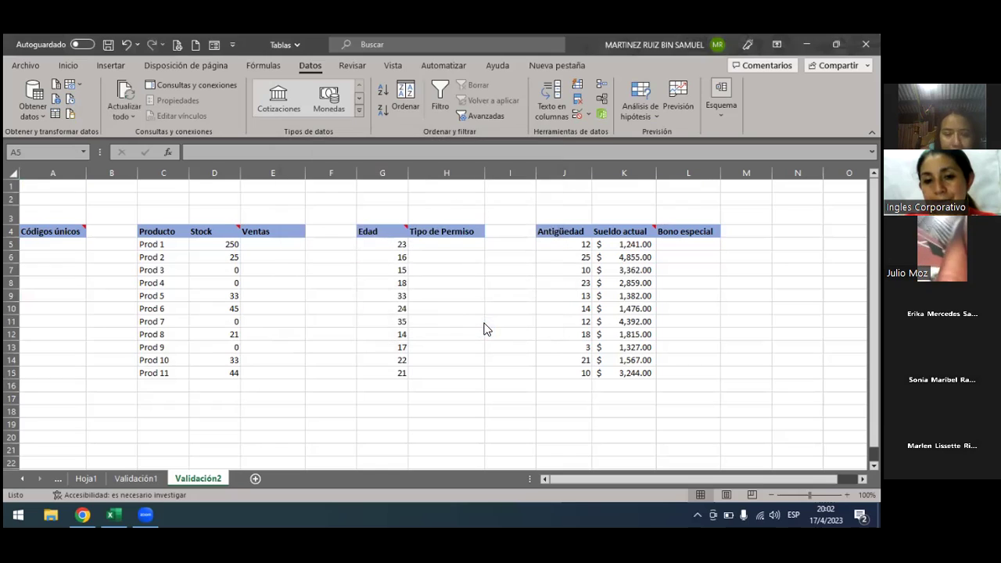
Step: Enter codes 1021, 1022, 10-m001 and 10-m002 into cells A5 through A8
{"action": "left_click", "coordinate": [58, 245]}
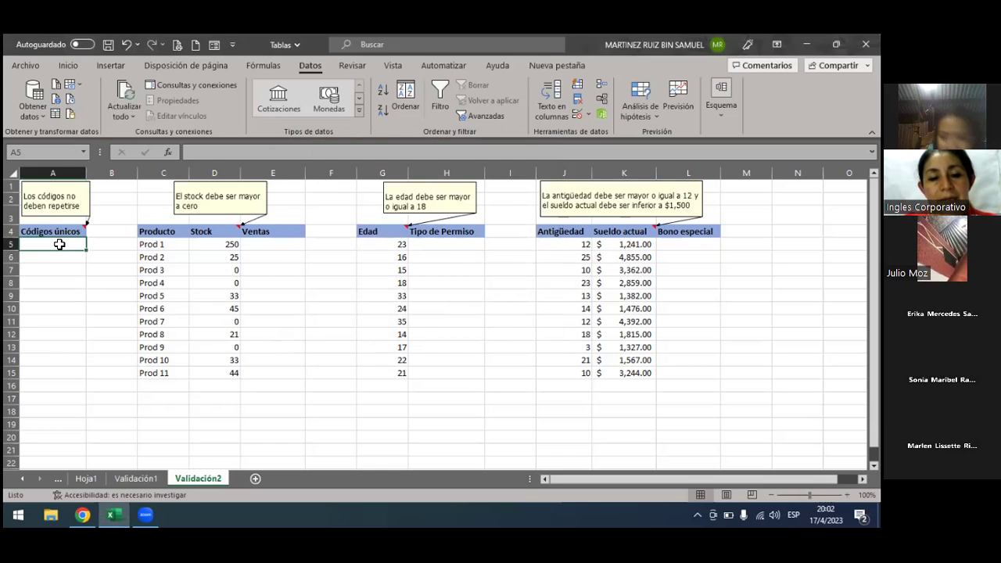
{"action": "type", "text": "1021"}
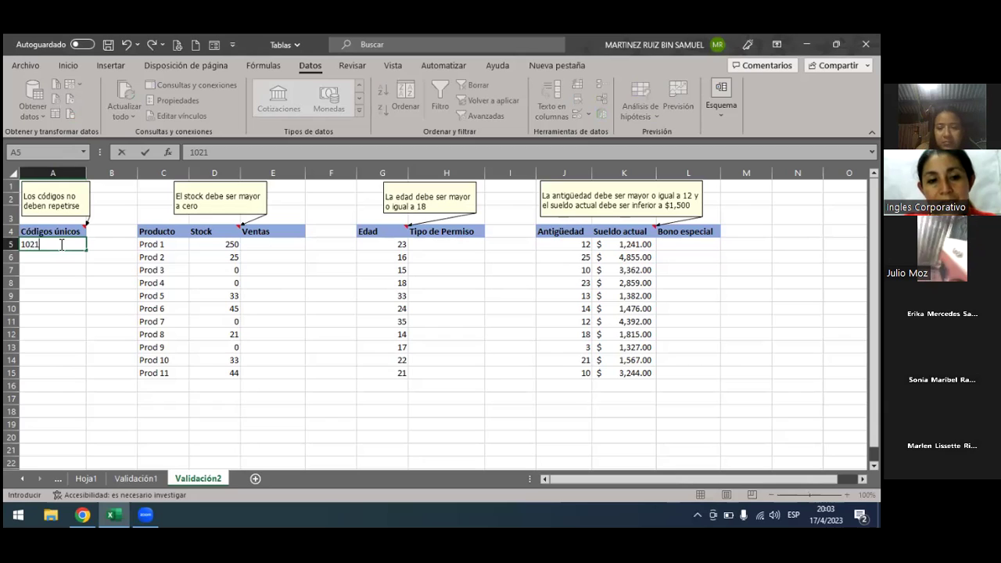
{"action": "key", "text": "Return"}
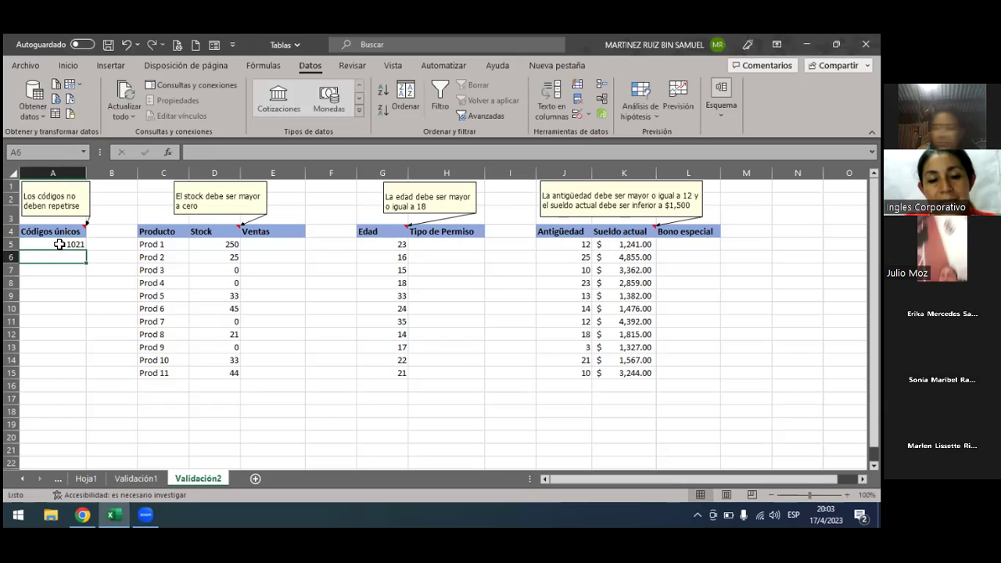
{"action": "type", "text": "1022"}
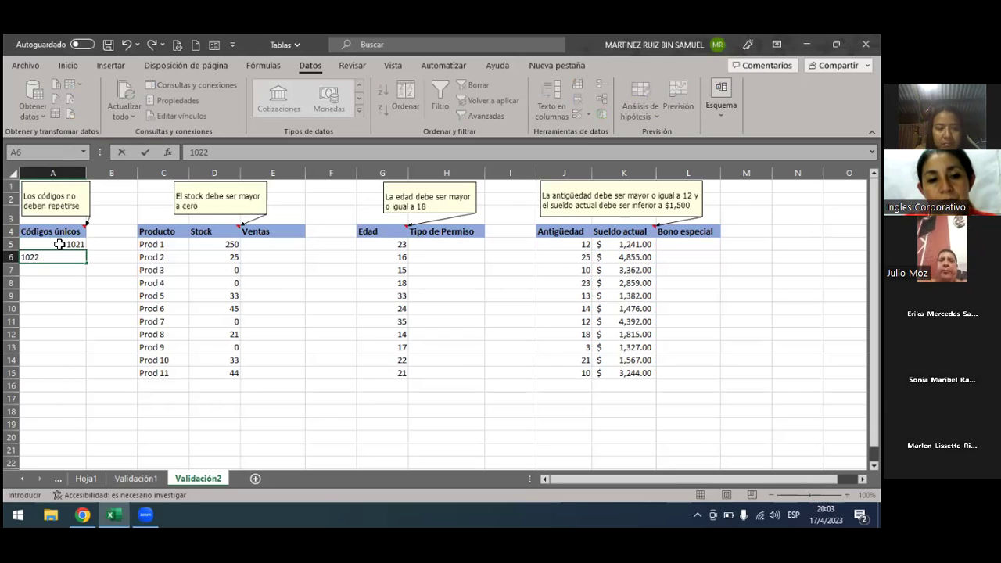
{"action": "key", "text": "Return"}
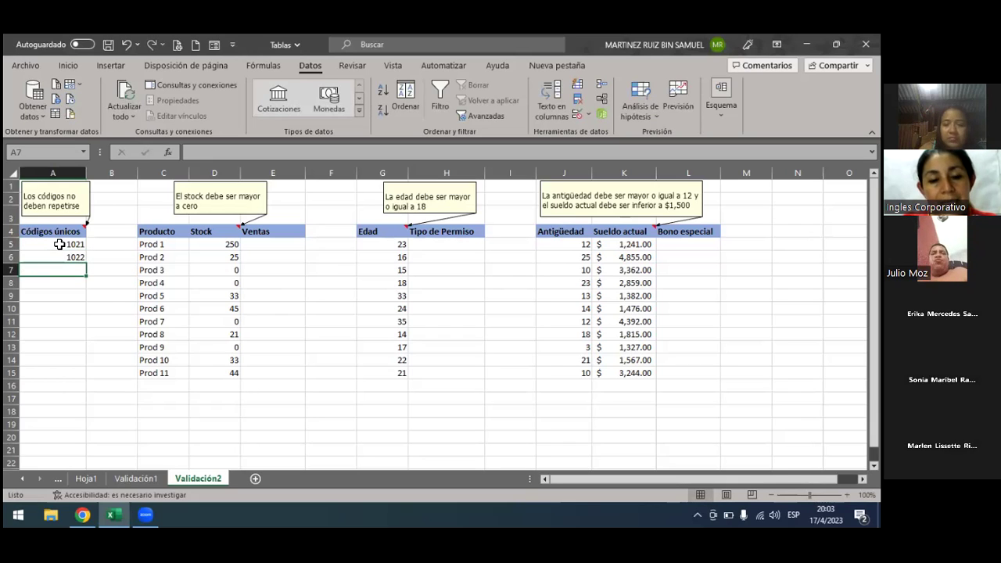
{"action": "type", "text": "10-m"}
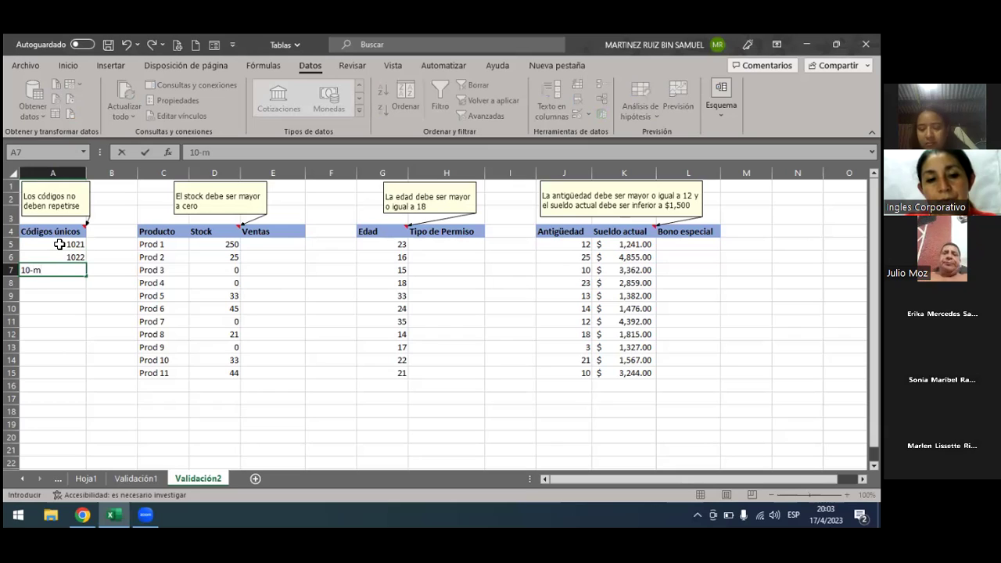
{"action": "type", "text": "001"}
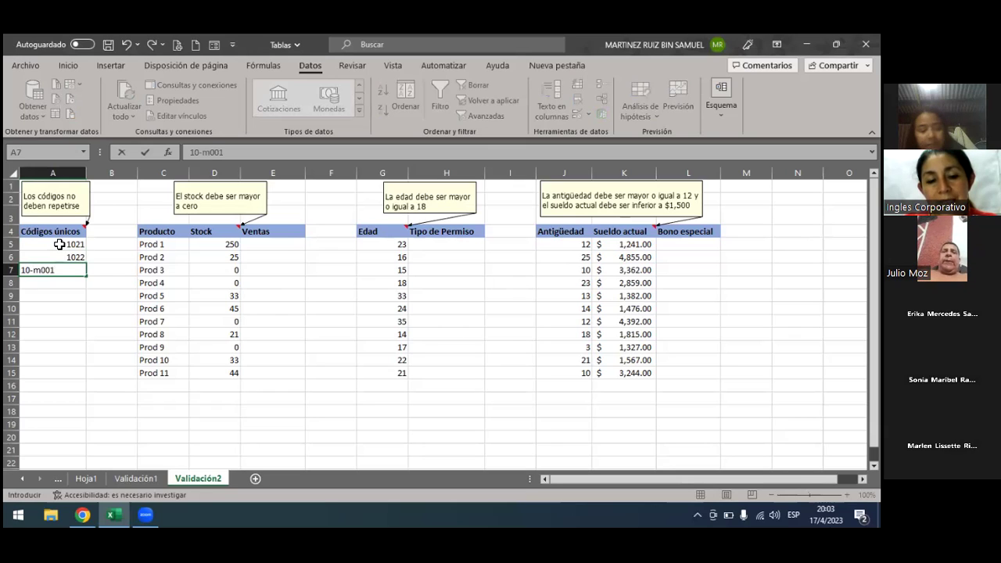
{"action": "key", "text": "Return"}
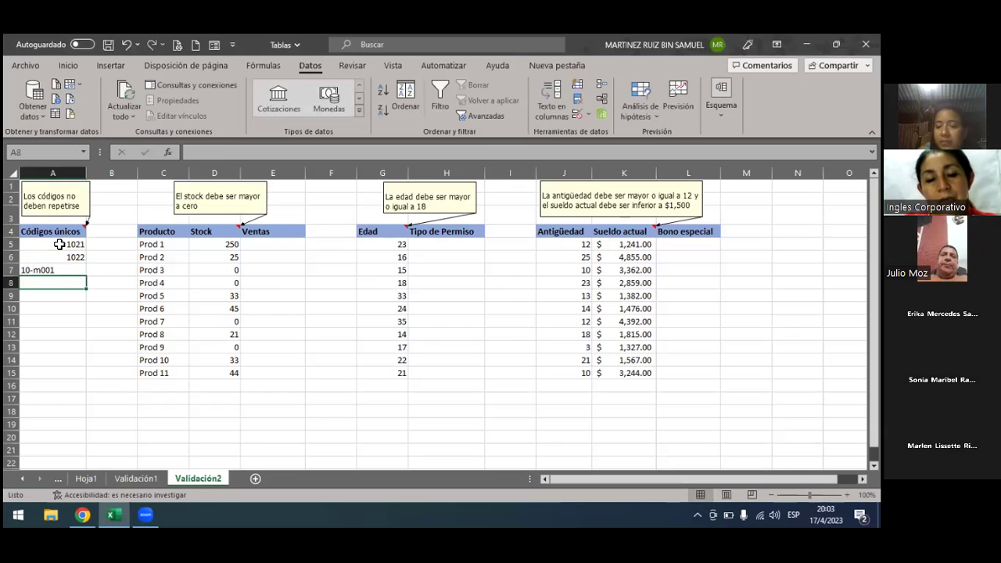
{"action": "type", "text": "10-"}
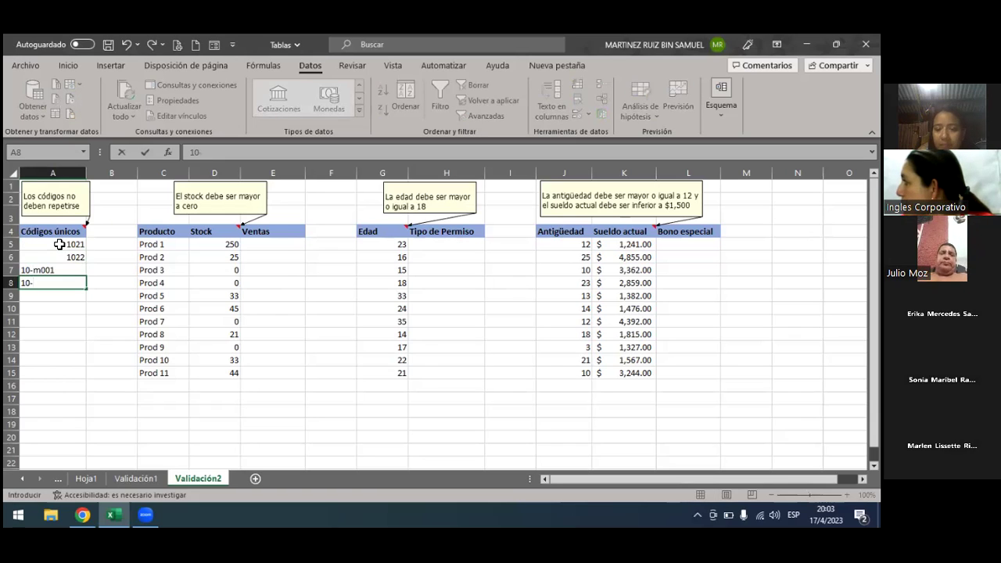
{"action": "type", "text": "m"}
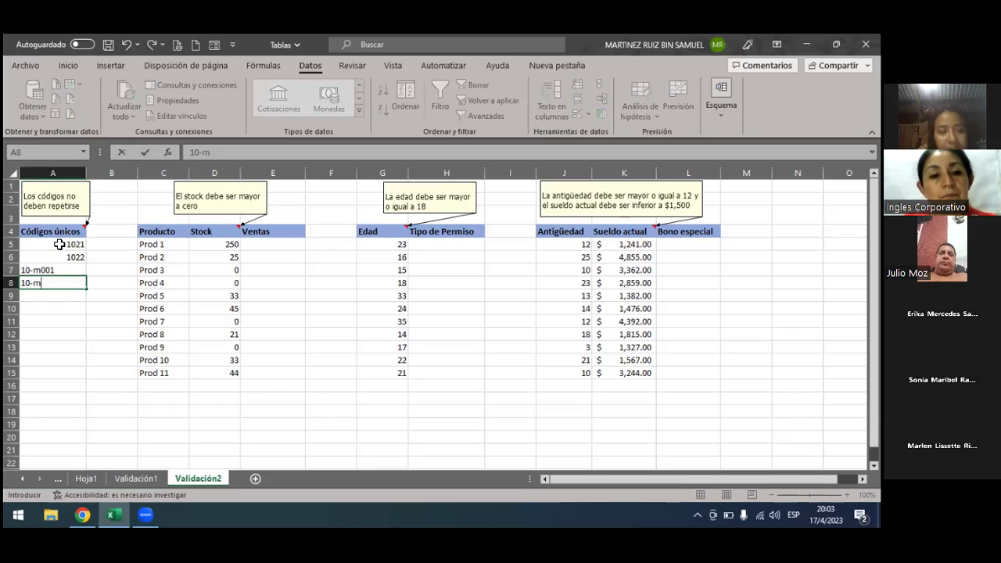
{"action": "type", "text": "002"}
{"action": "key", "text": "Return"}
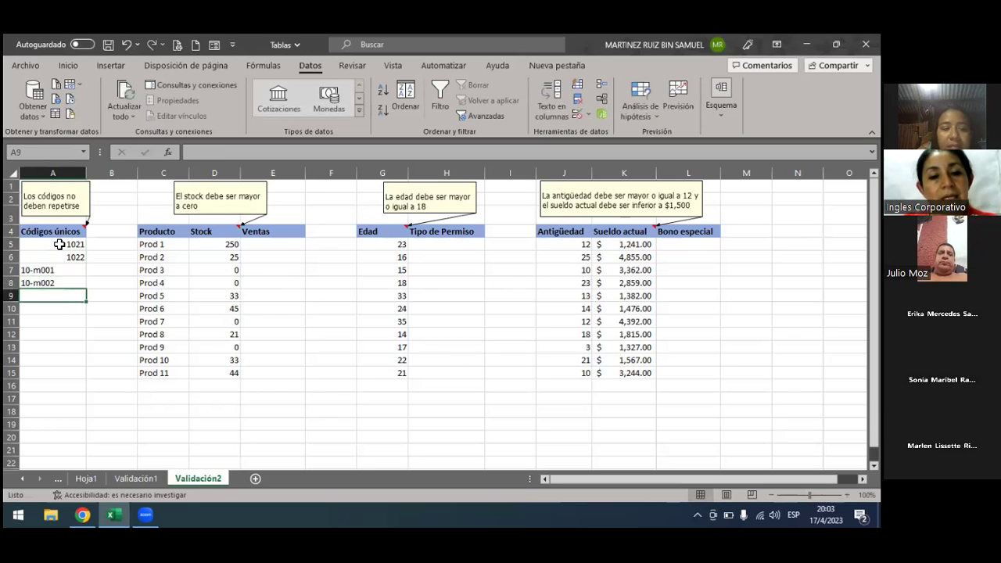
{"action": "type", "text": "1021"}
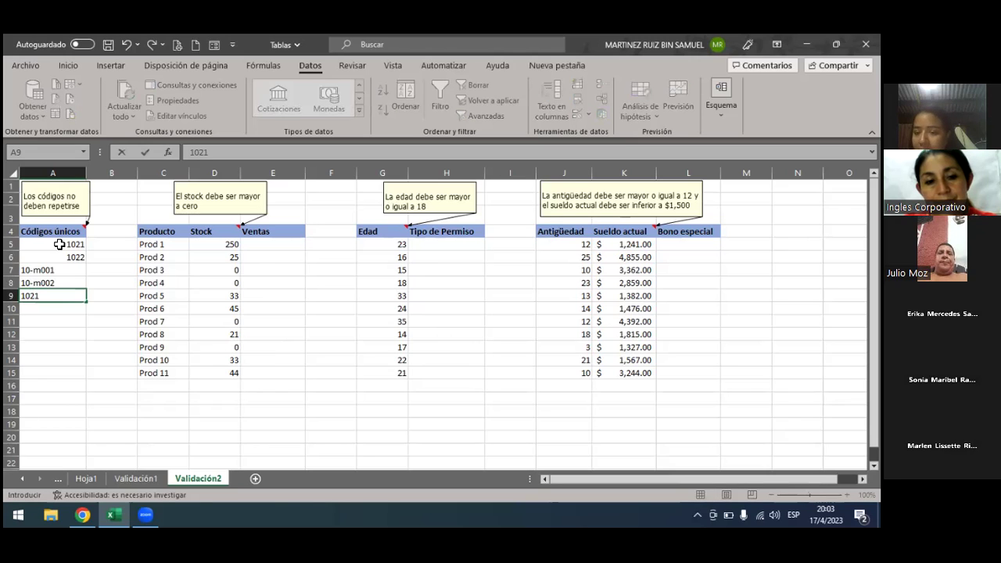
Step: Test the rule with duplicate codes 1021, then 1022, in A9; both are rejected
{"action": "key", "text": "Return"}
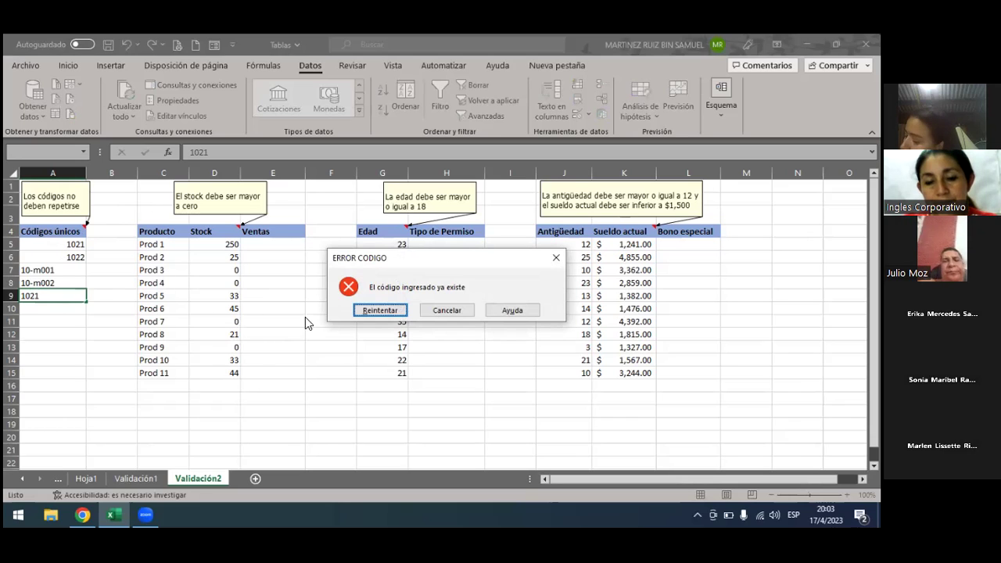
{"action": "left_click", "coordinate": [371, 311]}
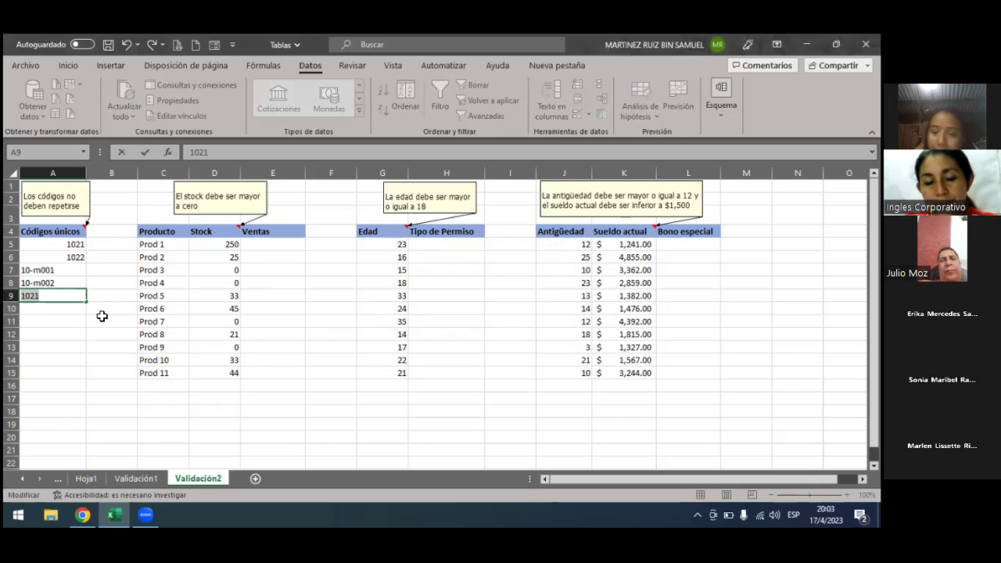
{"action": "left_click", "coordinate": [57, 294]}
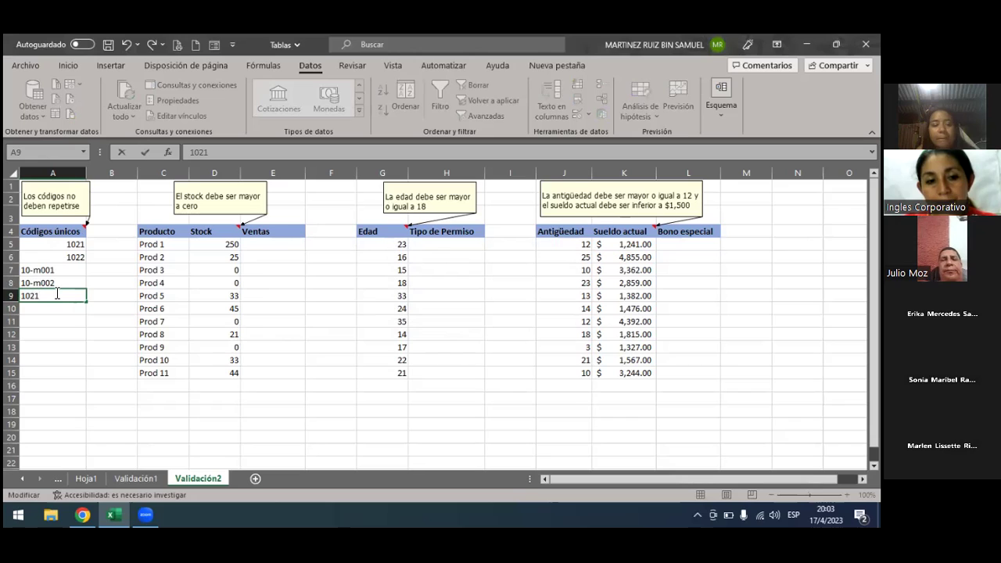
{"action": "key", "text": "BackSpace"}
{"action": "type", "text": "2"}
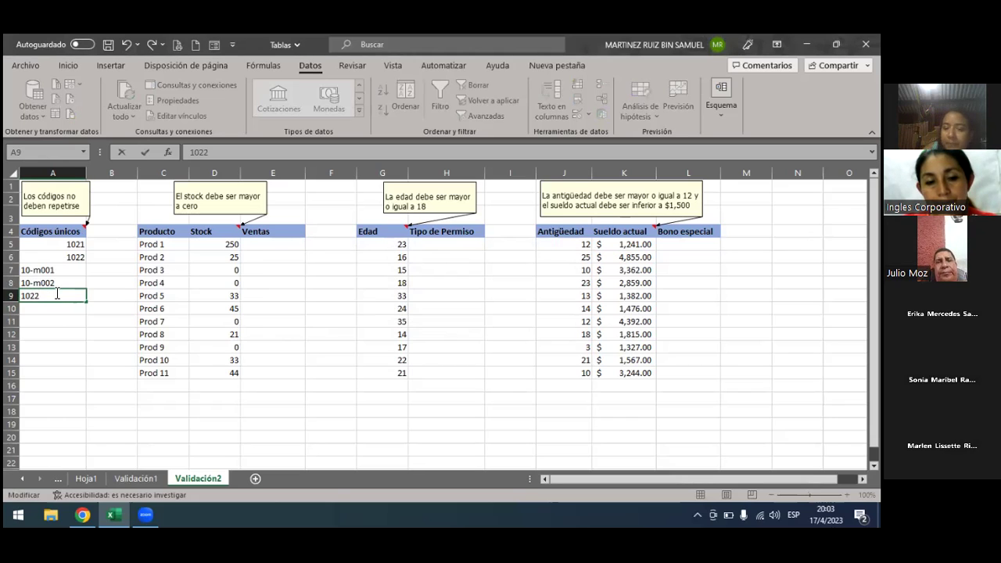
{"action": "key", "text": "Return"}
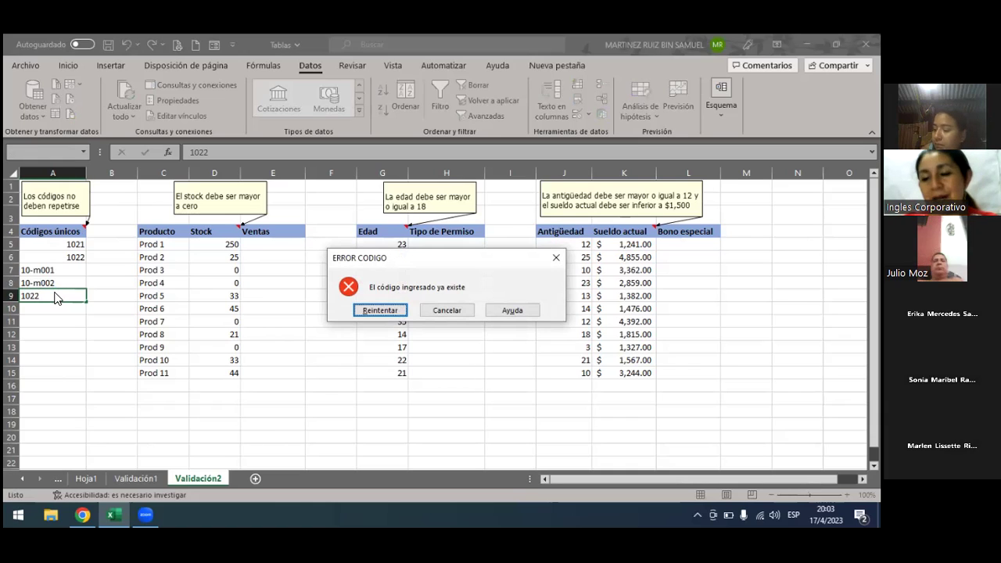
Step: Replace the rejected code in A9 with the unique code 1025
{"action": "left_click", "coordinate": [382, 310]}
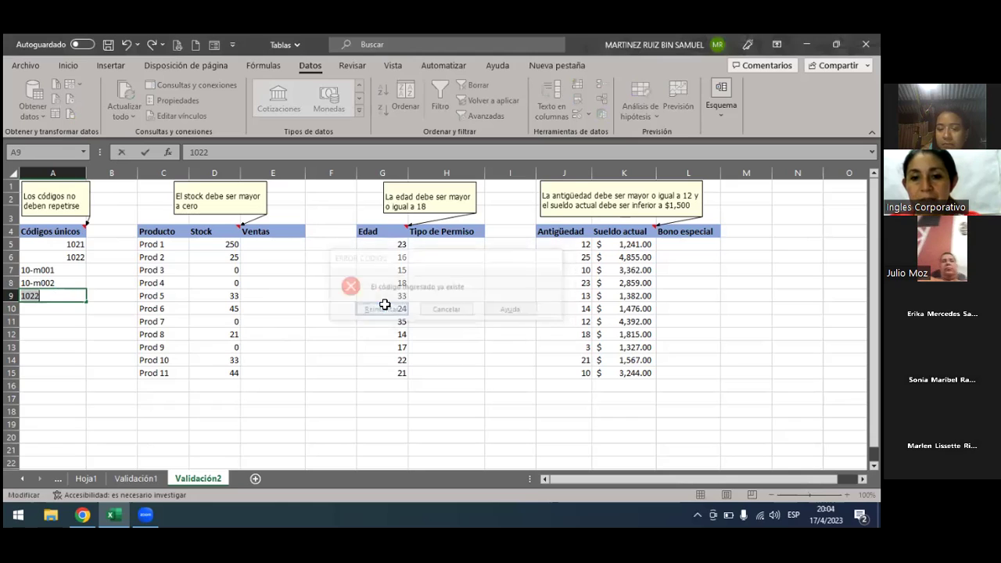
{"action": "left_click", "coordinate": [68, 300]}
{"action": "key", "text": "BackSpace"}
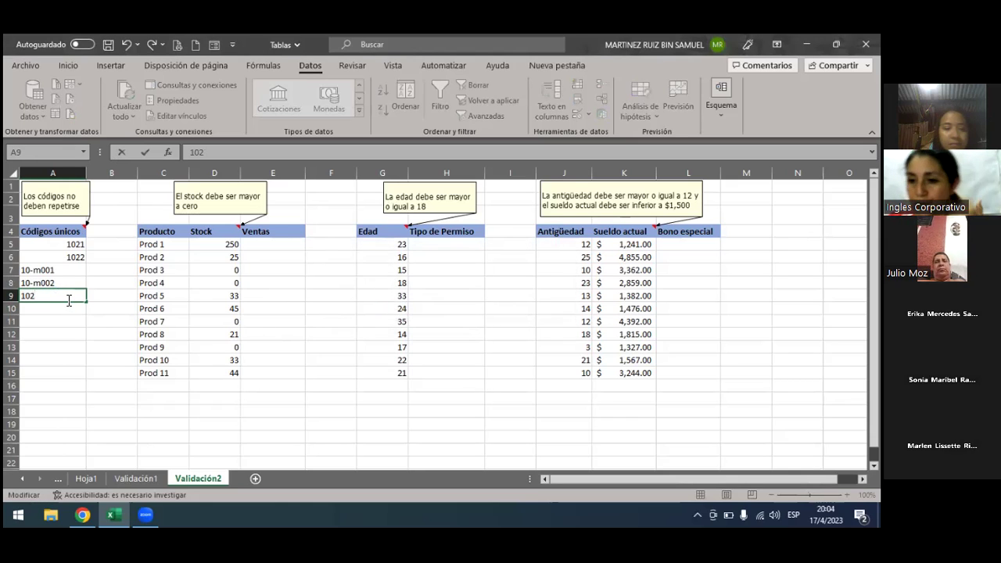
{"action": "type", "text": "5"}
{"action": "key", "text": "Return"}
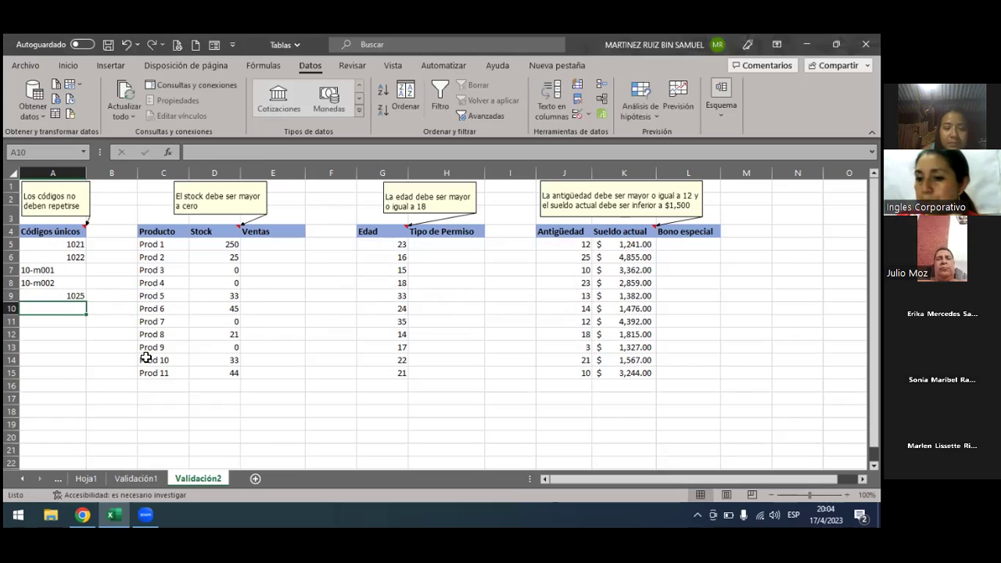
{"action": "left_click", "coordinate": [119, 364]}
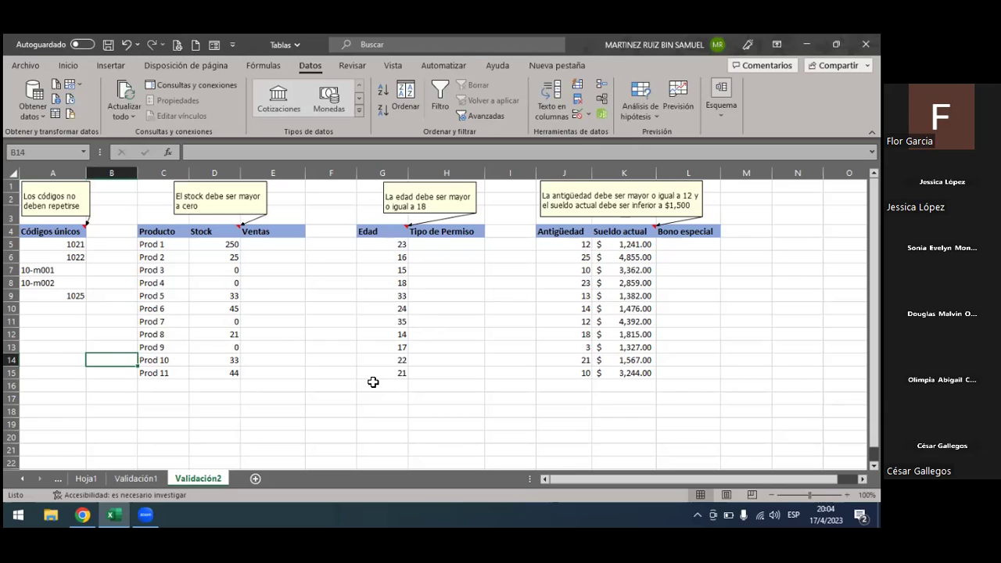
{"action": "left_click", "coordinate": [373, 381]}
{"action": "left_click", "coordinate": [324, 449]}
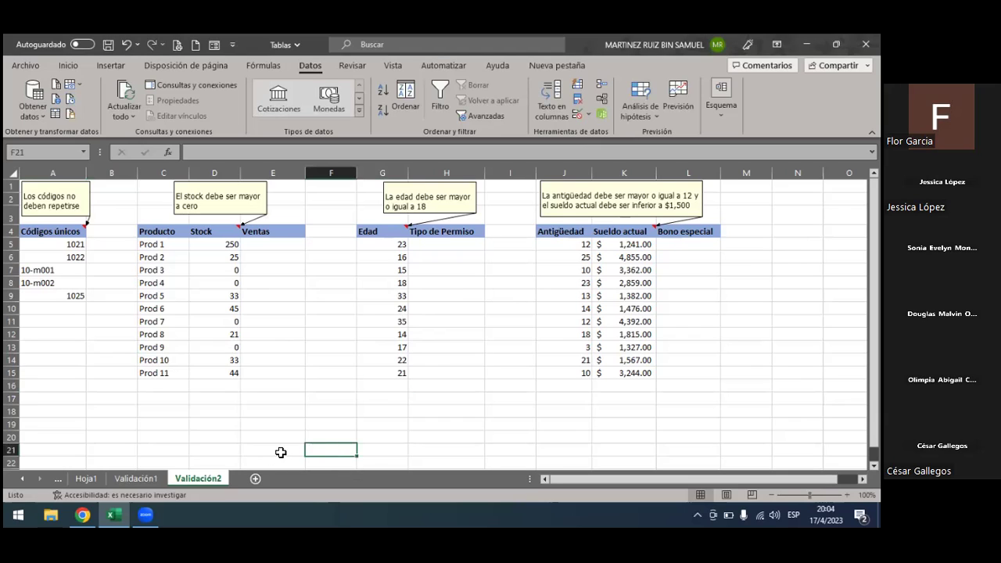
{"action": "left_click", "coordinate": [444, 399]}
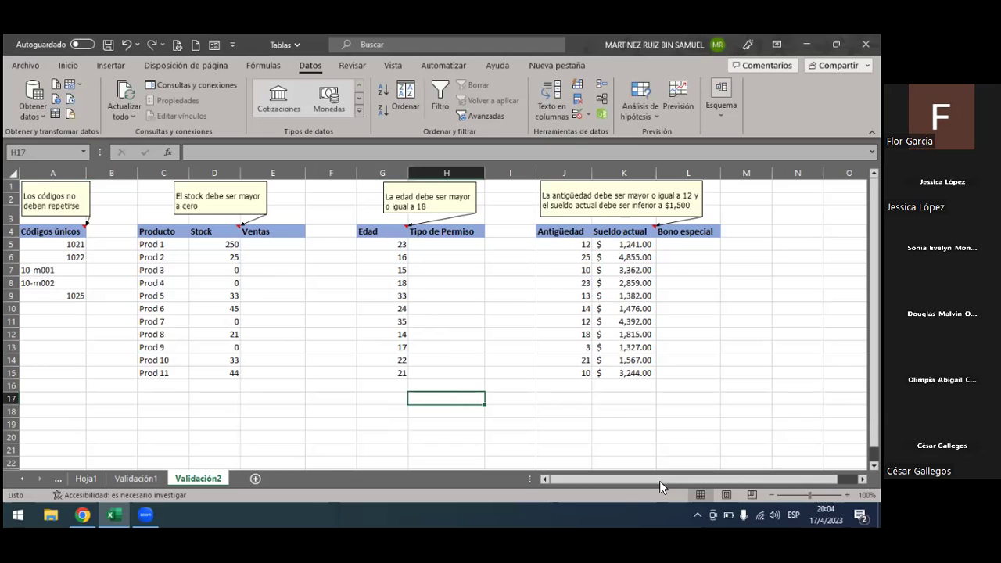